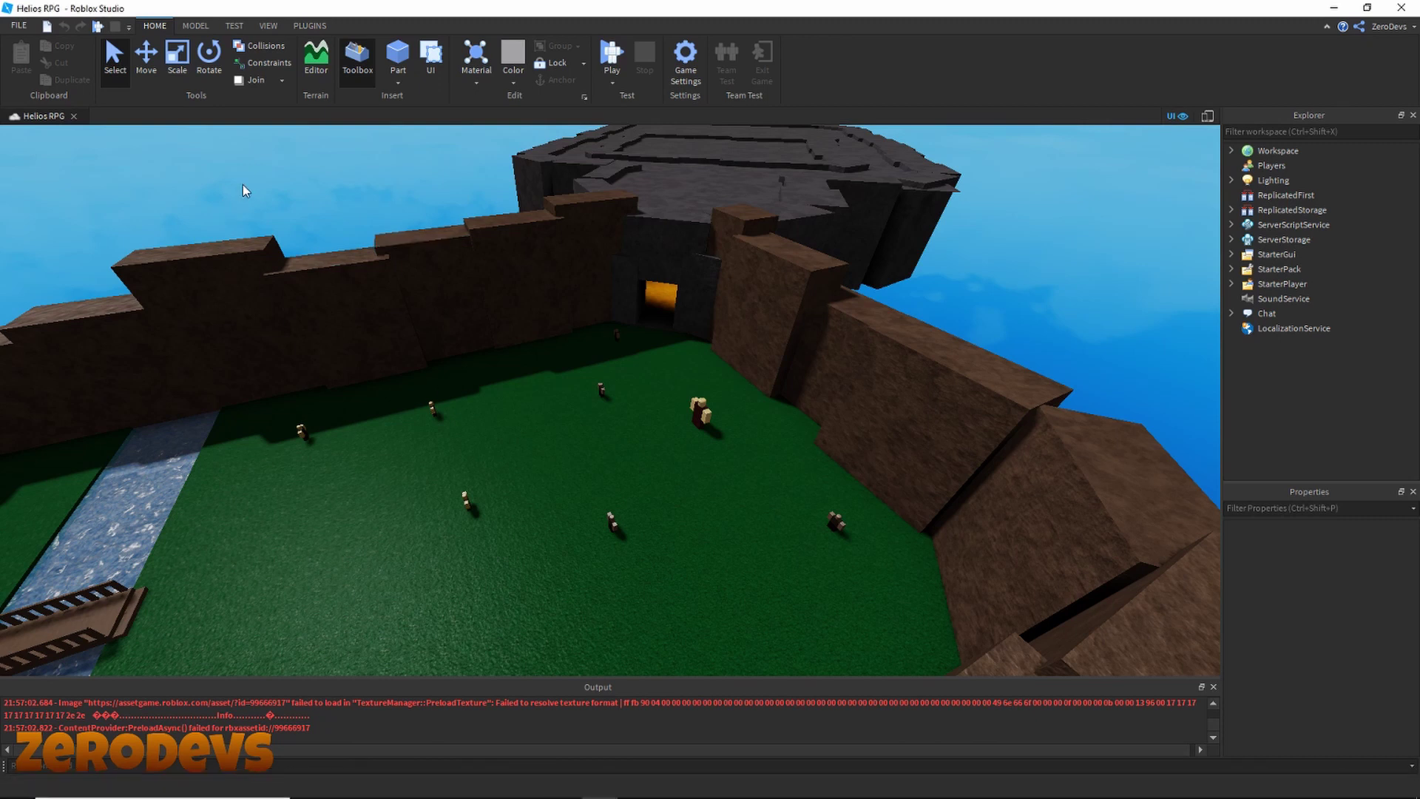
Step: Examine the torch-lit cave beyond the bandit field and the outside of its stone shell
right_drag(243, 184, 257, 188)
key(w)
key(w)
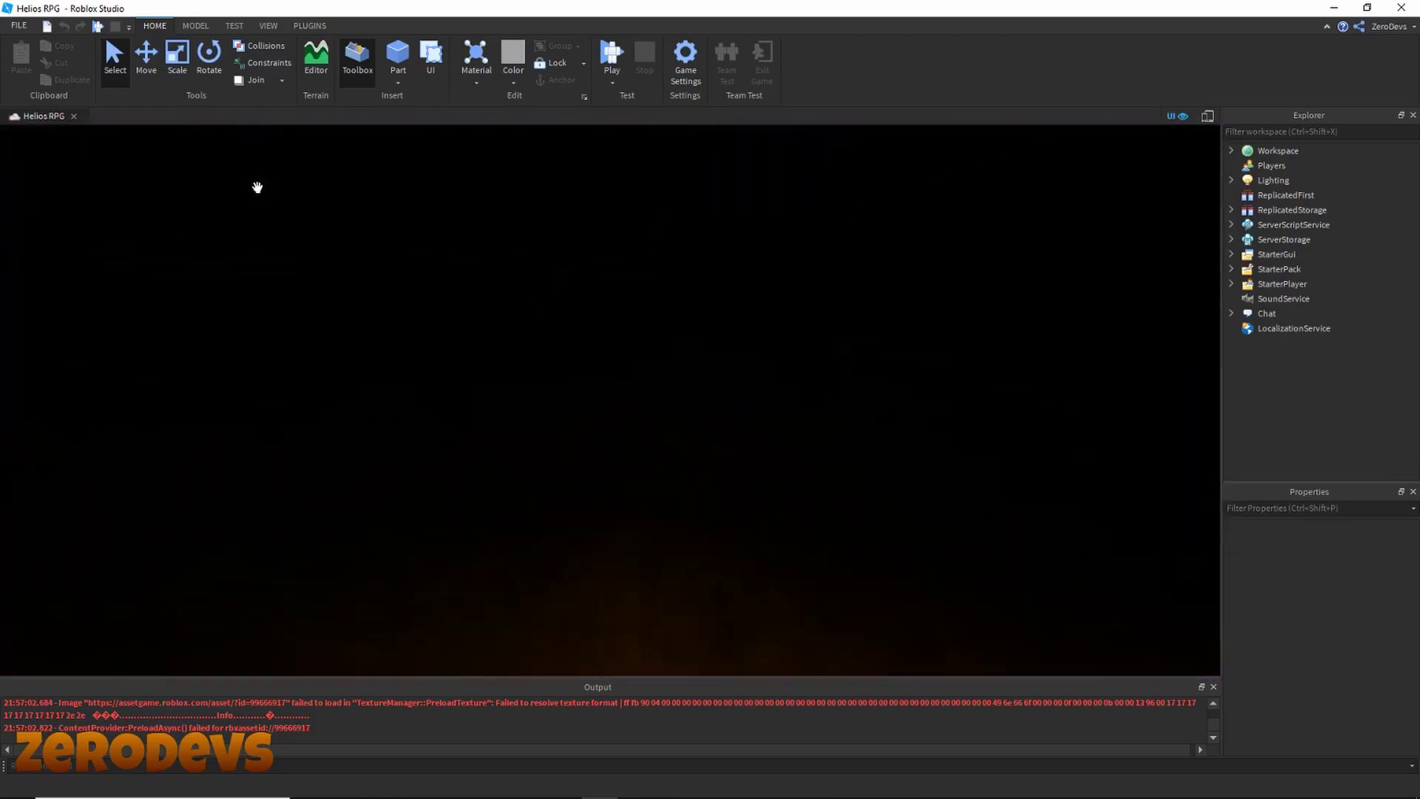
key(w)
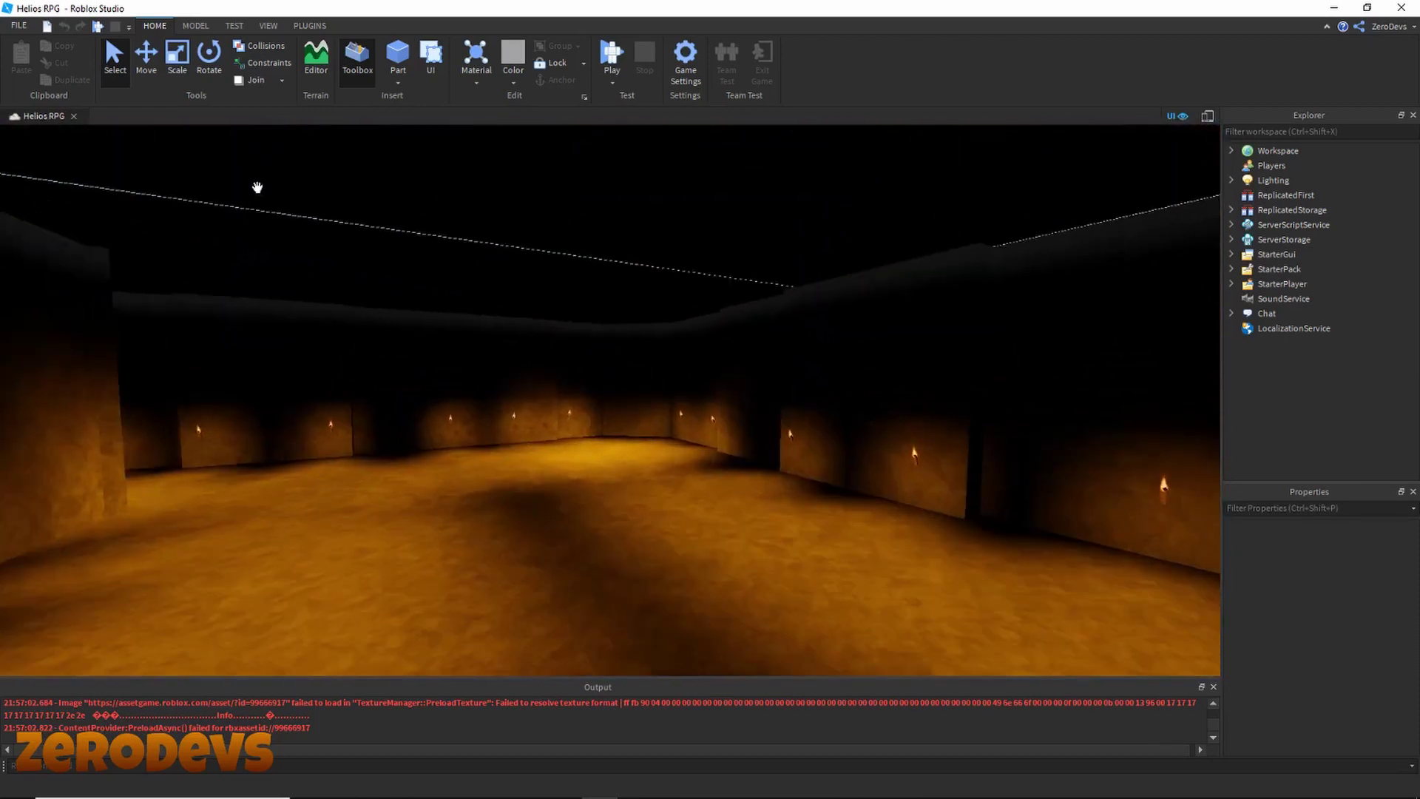
key(w)
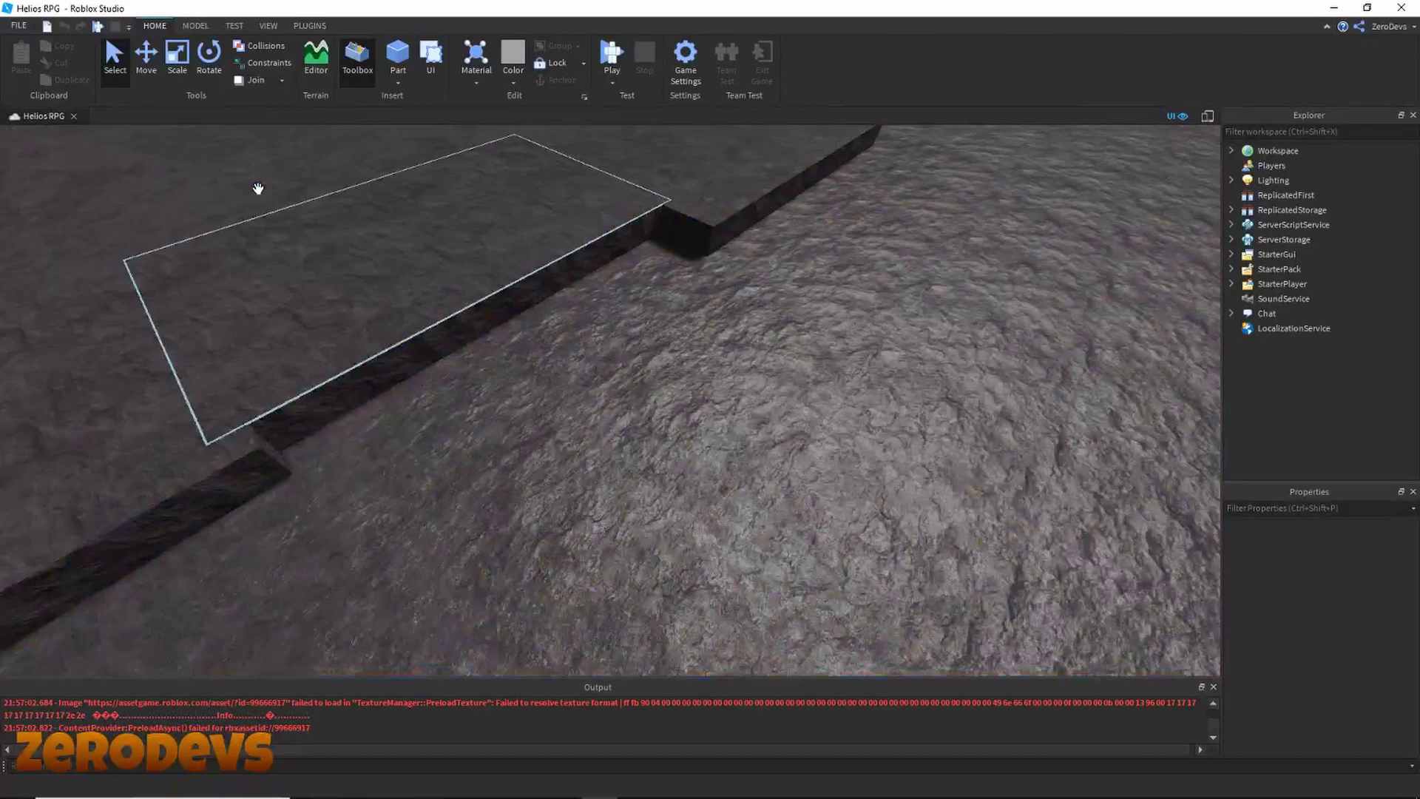
key(s)
key(a)
right_drag(703, 159, 752, 153)
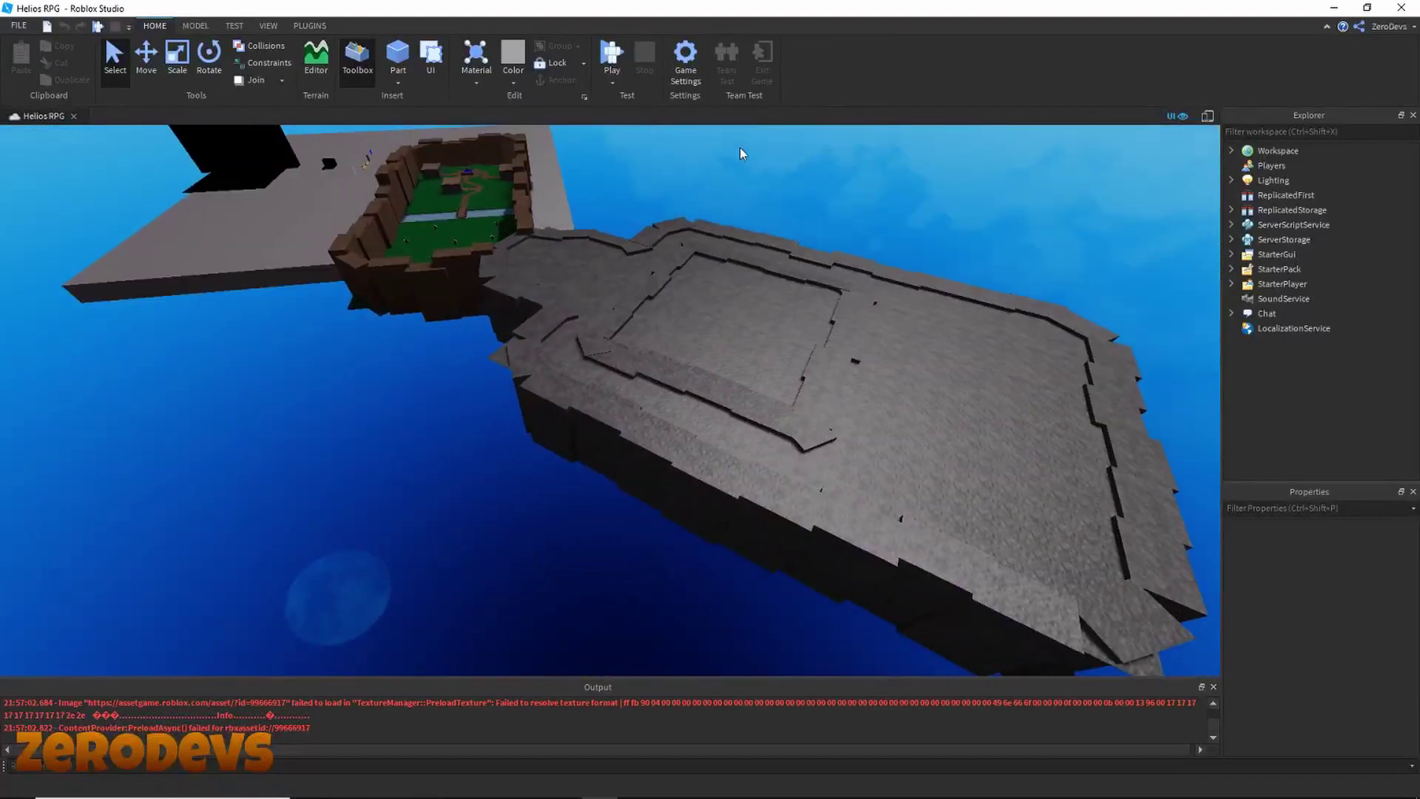
key(a)
key(a)
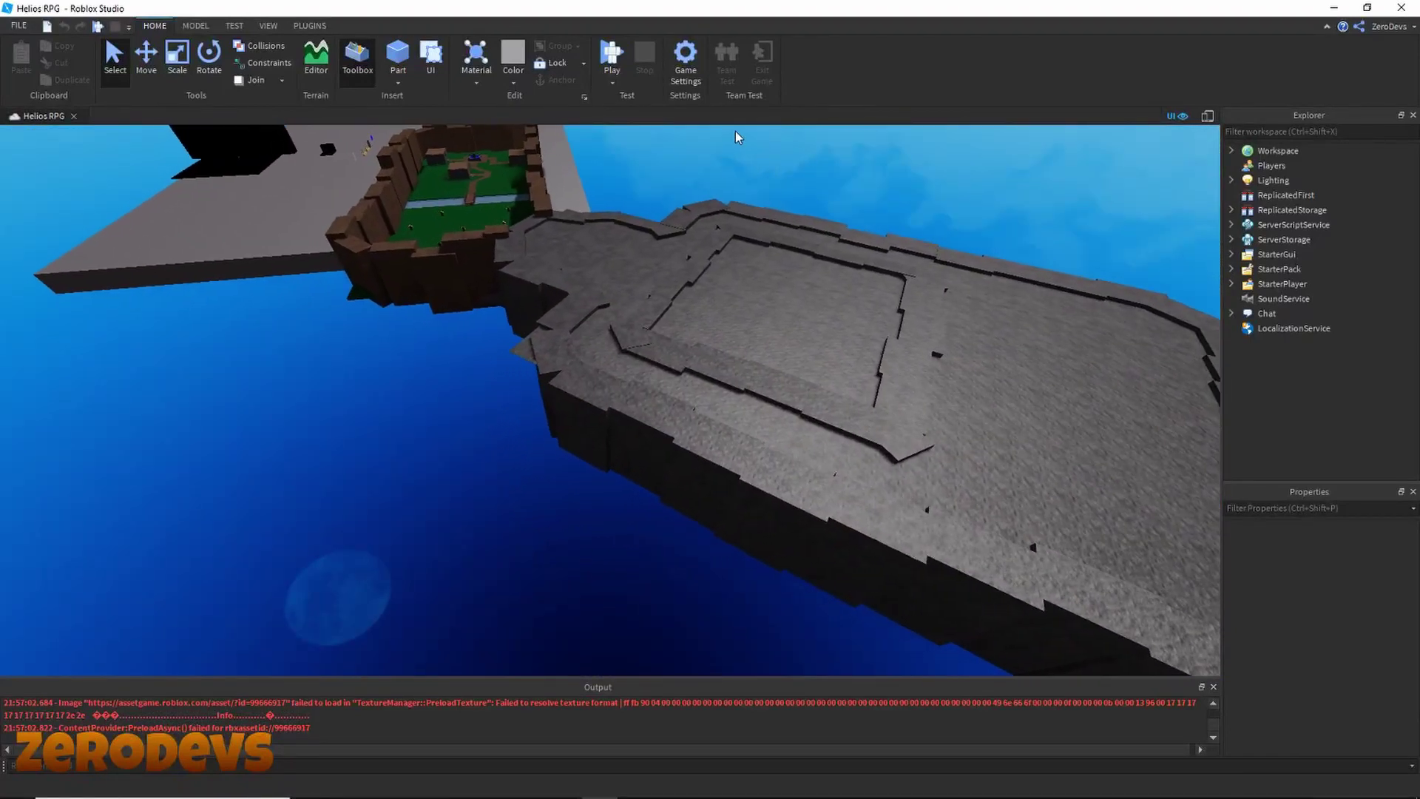
key(a)
Step: Inspect the cave's interior, including its floor, torches and surrounding walls
right_drag(686, 162, 686, 162)
key(w)
key(a)
right_drag(592, 288, 592, 288)
key(w)
key(w)
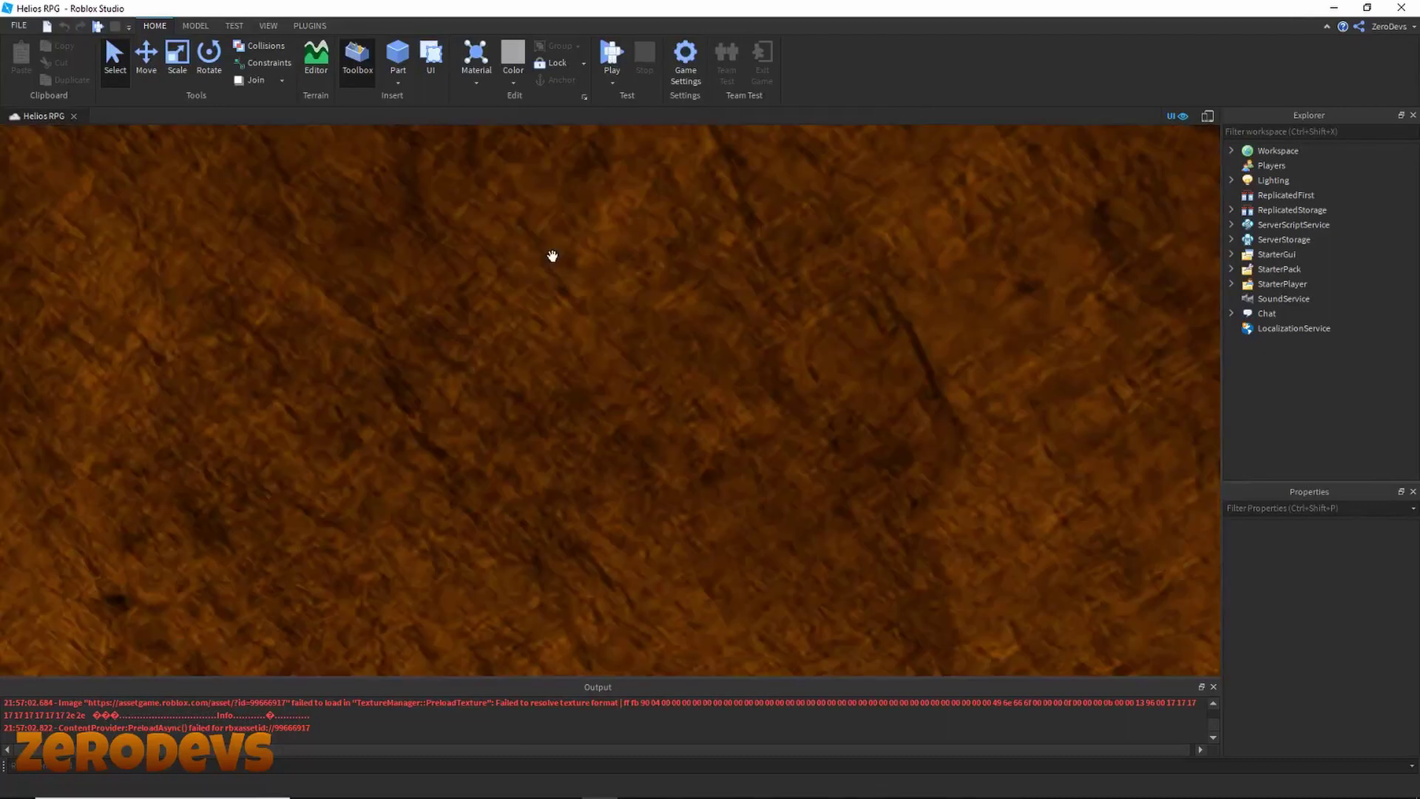
key(w)
right_drag(553, 256, 552, 256)
key(w)
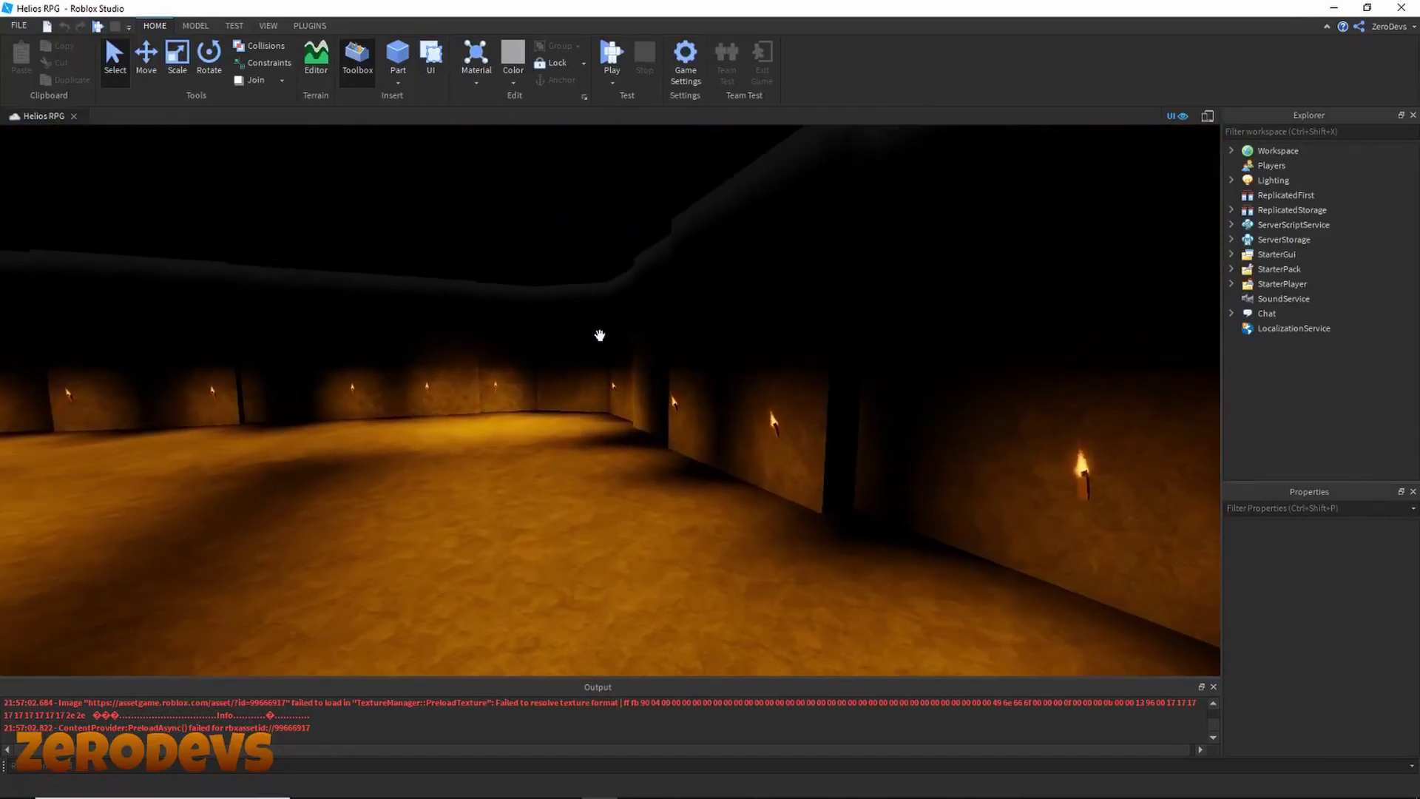
key(w)
right_drag(600, 336, 585, 389)
key(s)
key(a)
key(w)
key(w)
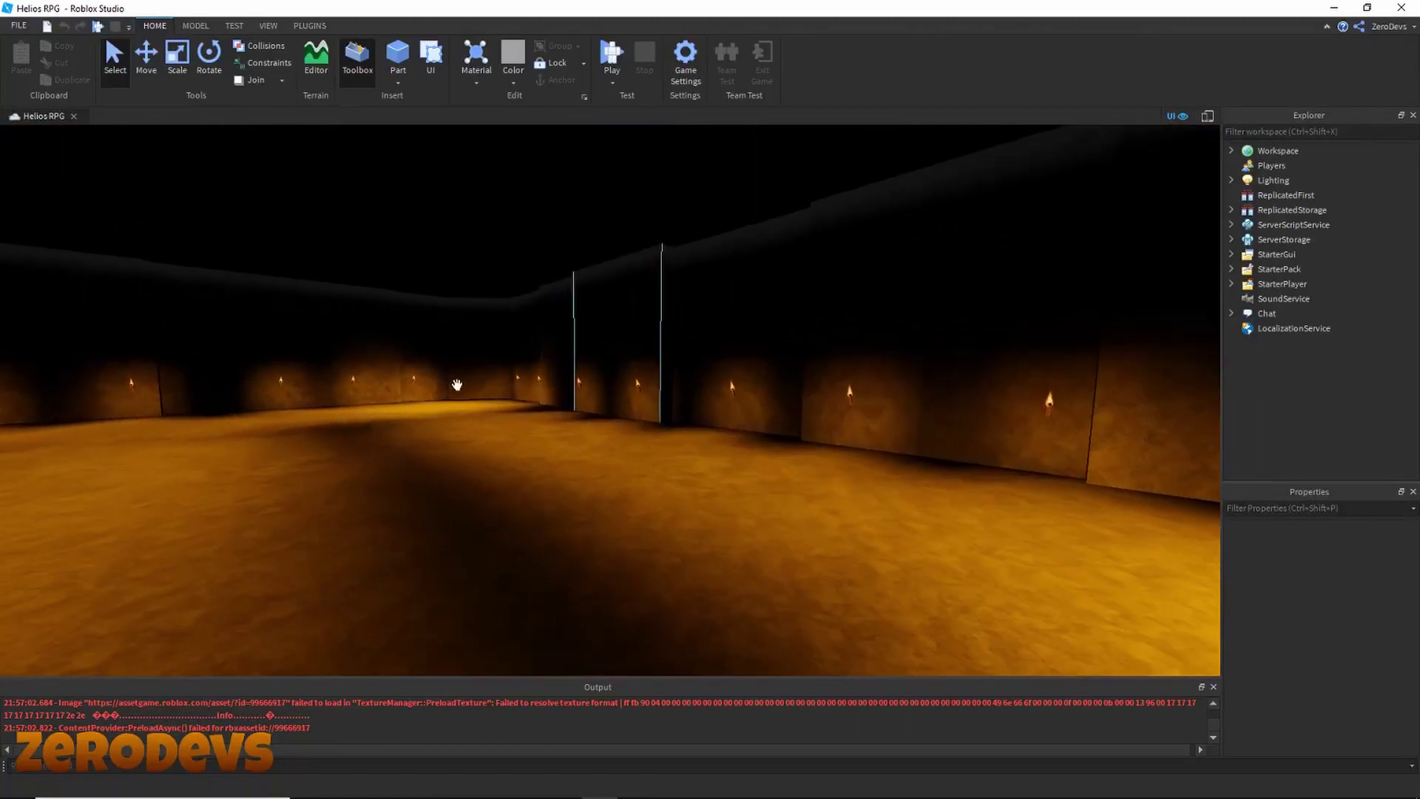
right_drag(495, 367, 431, 254)
key(w)
key(w)
key(s)
Step: Survey the map from above, covering the cave shell and the walled bandit area with its mobs
drag(438, 254, 897, 441)
key(w)
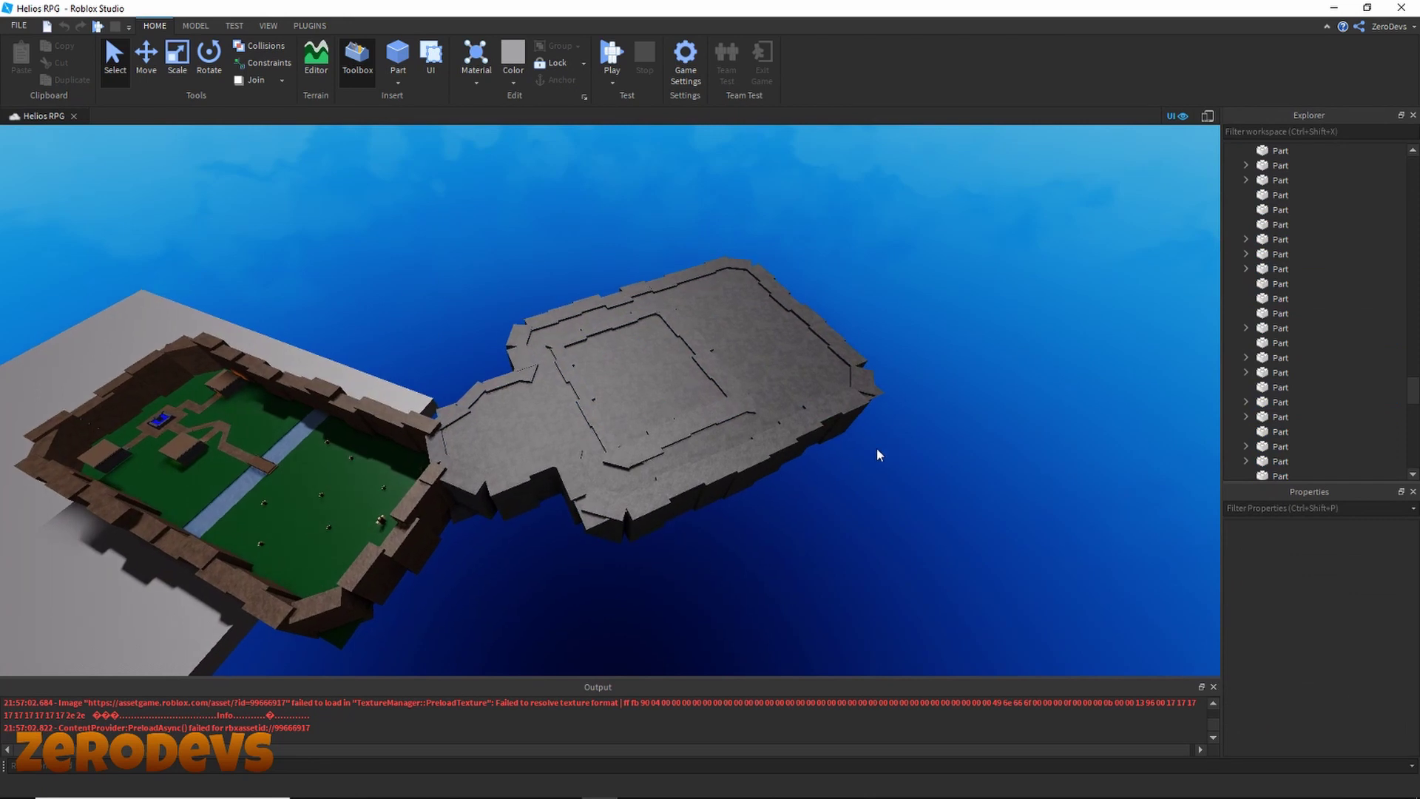
right_drag(767, 459, 726, 475)
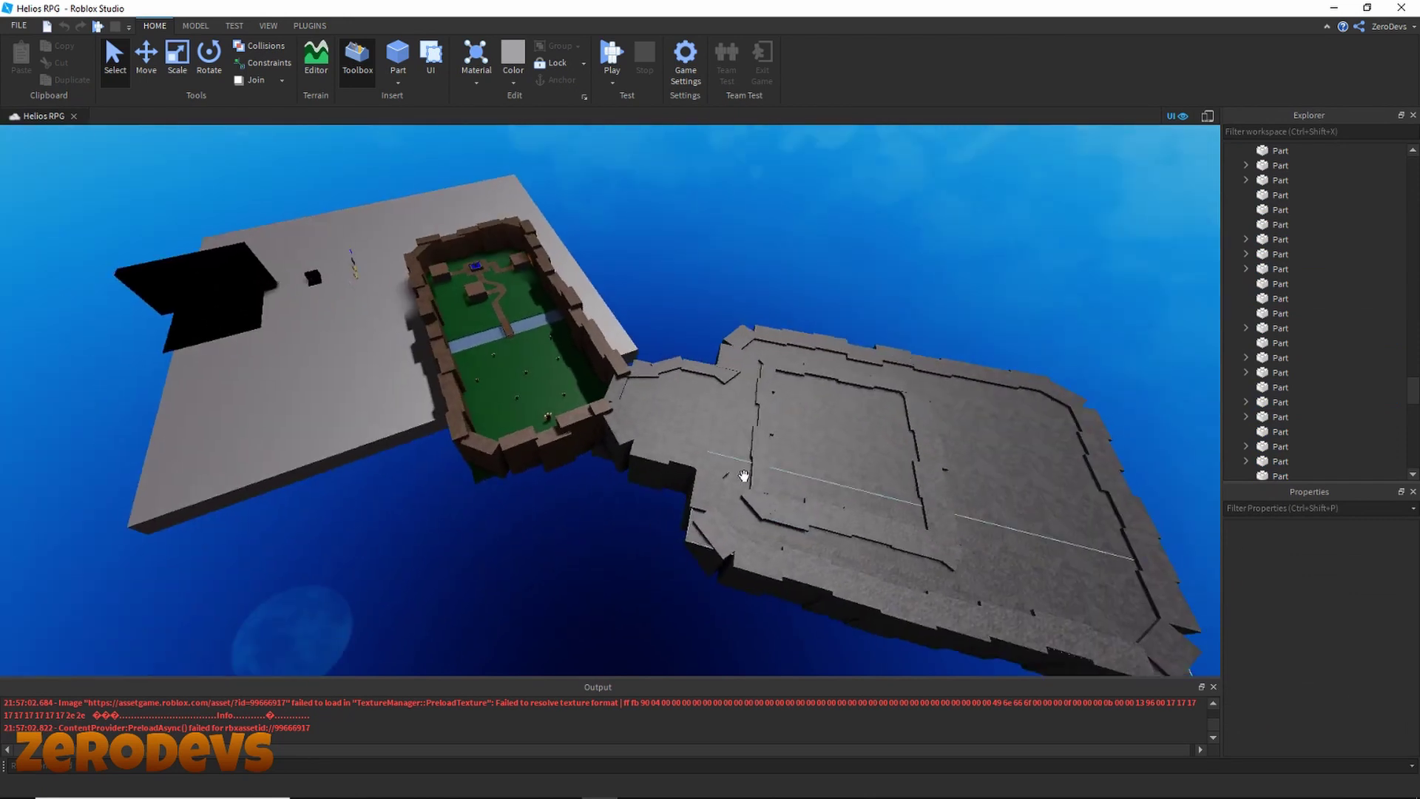
click(517, 464)
key(w)
key(w)
click(693, 279)
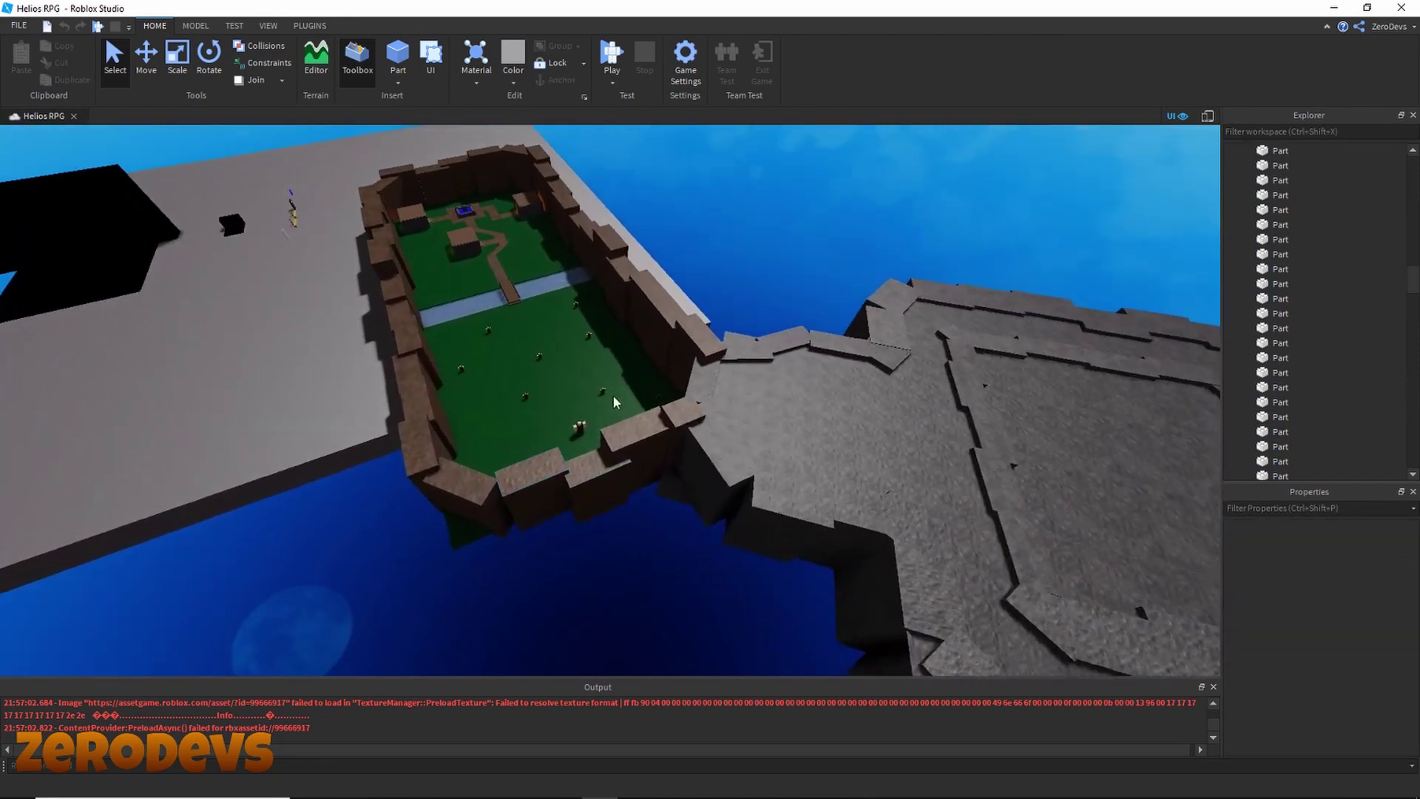
key(w)
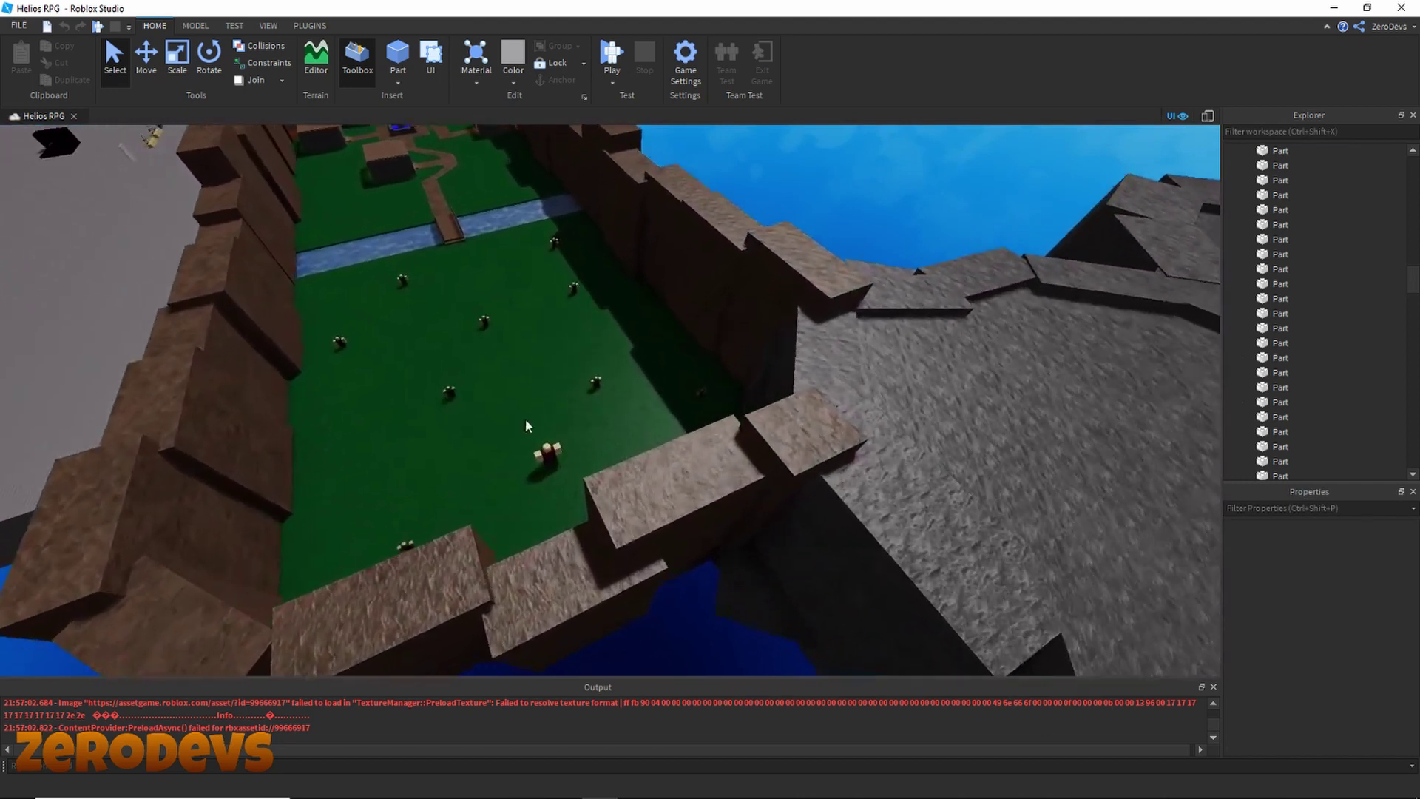
key(a)
key(w)
mouse_move(608, 508)
right_down()
mouse_move(570, 489)
mouse_move(584, 481)
mouse_move(607, 508)
right_up()
key(a)
key(w)
key(a)
key(w)
key(w)
Step: Examine the passage between the cave and the grass field, including the cave entrance
right_drag(550, 142, 550, 142)
key(s)
key(w)
key(w)
key(s)
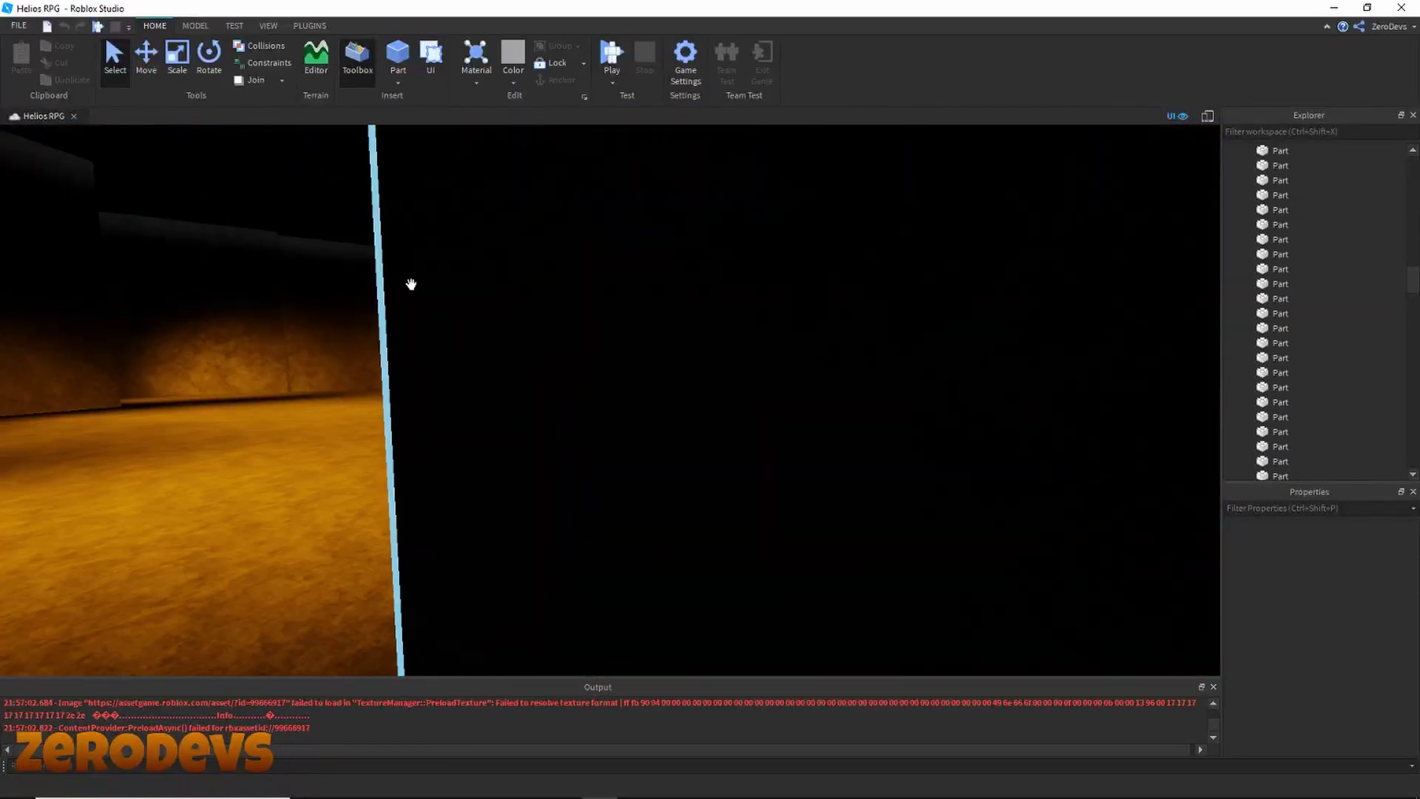
key(s)
key(e)
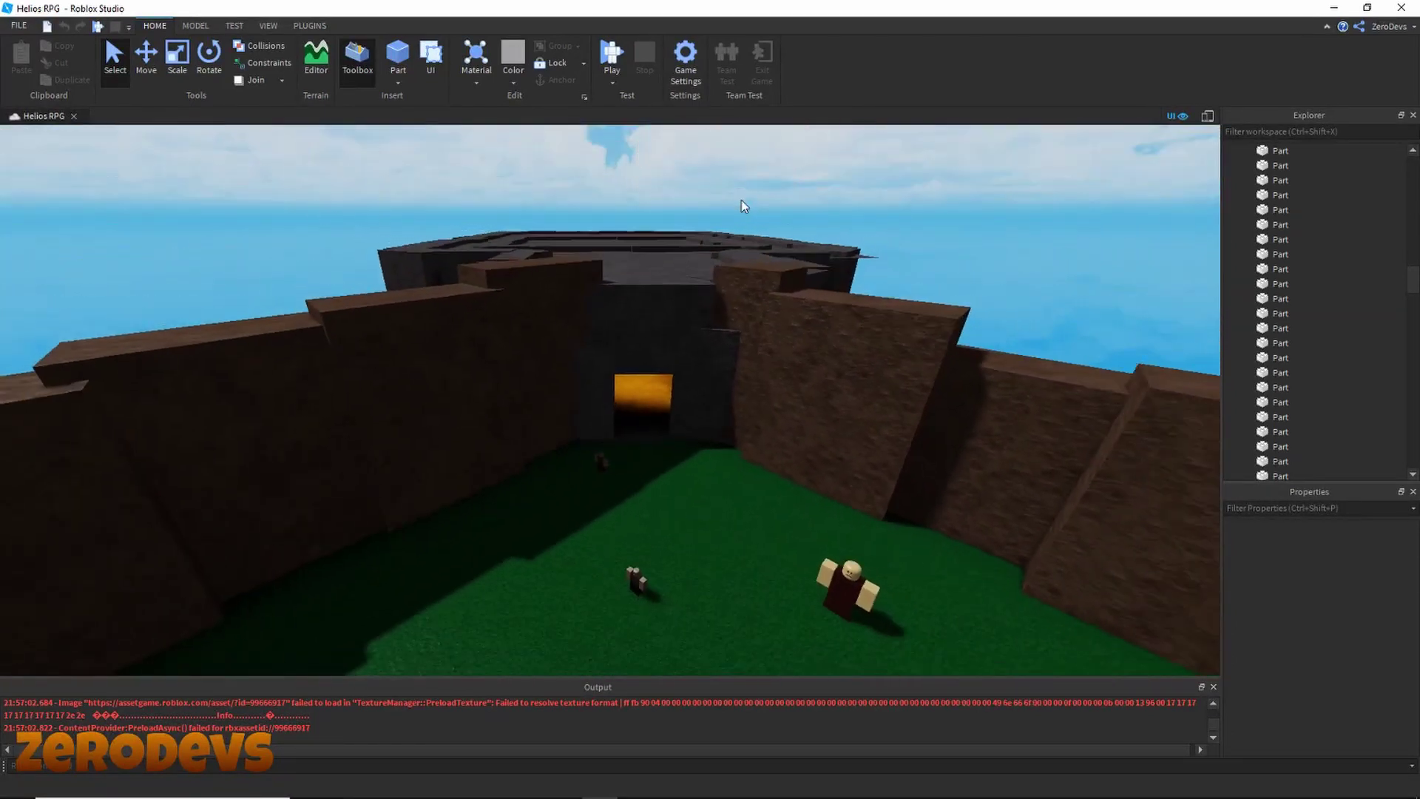
key(w)
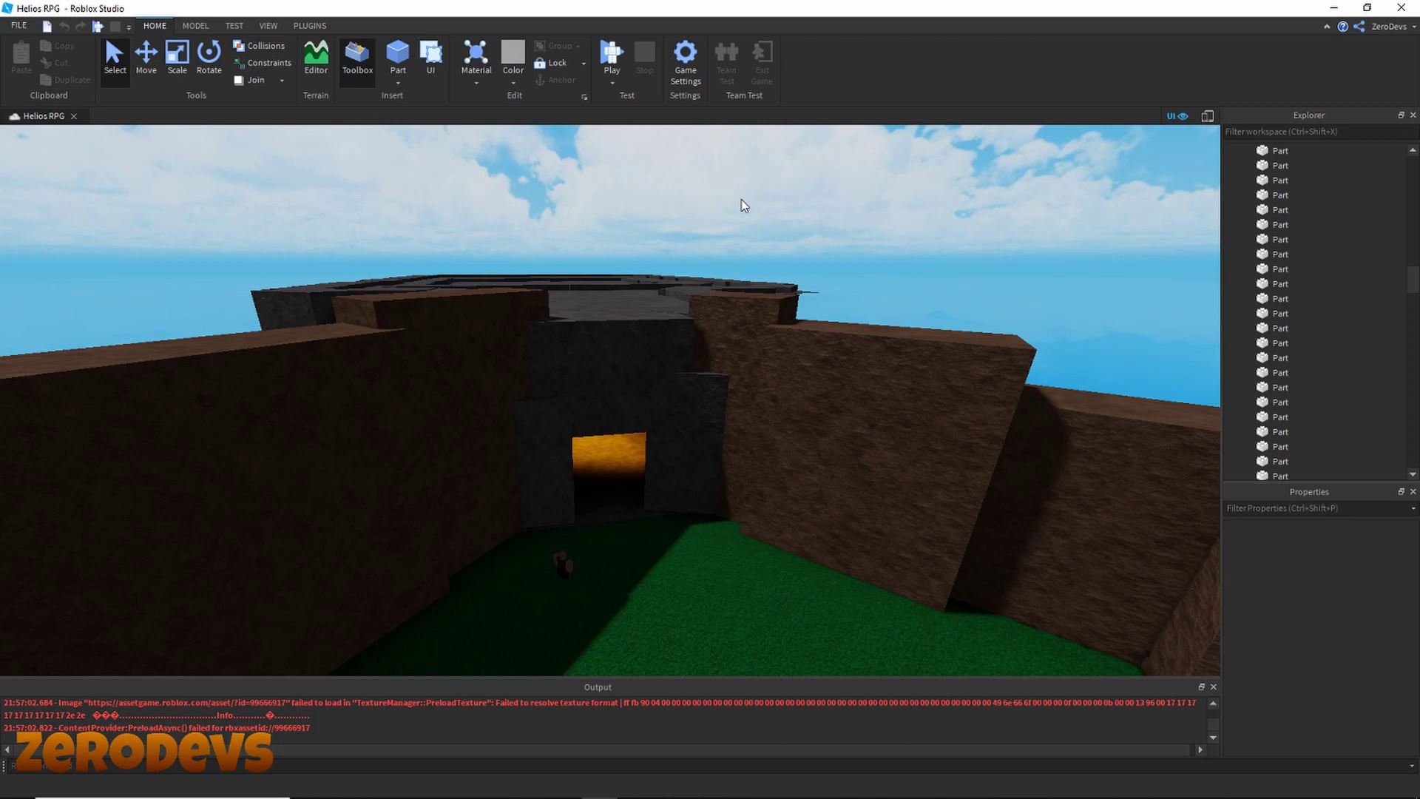
key(w)
right_drag(741, 198, 740, 197)
Step: Duplicate the level 1 Bandit near the cave and place the copy on the grass by the cave entrance
right_drag(467, 313, 397, 398)
key(s)
click(305, 531)
key(ctrl+d)
drag(306, 534, 488, 545)
right_drag(497, 549, 488, 545)
drag(488, 545, 498, 554)
right_drag(488, 545, 498, 555)
drag(498, 555, 481, 512)
right_drag(498, 554, 481, 512)
drag(480, 512, 643, 438)
Step: Rename the duplicated Bandit model as "Golem (Lv. 11)"
key(w)
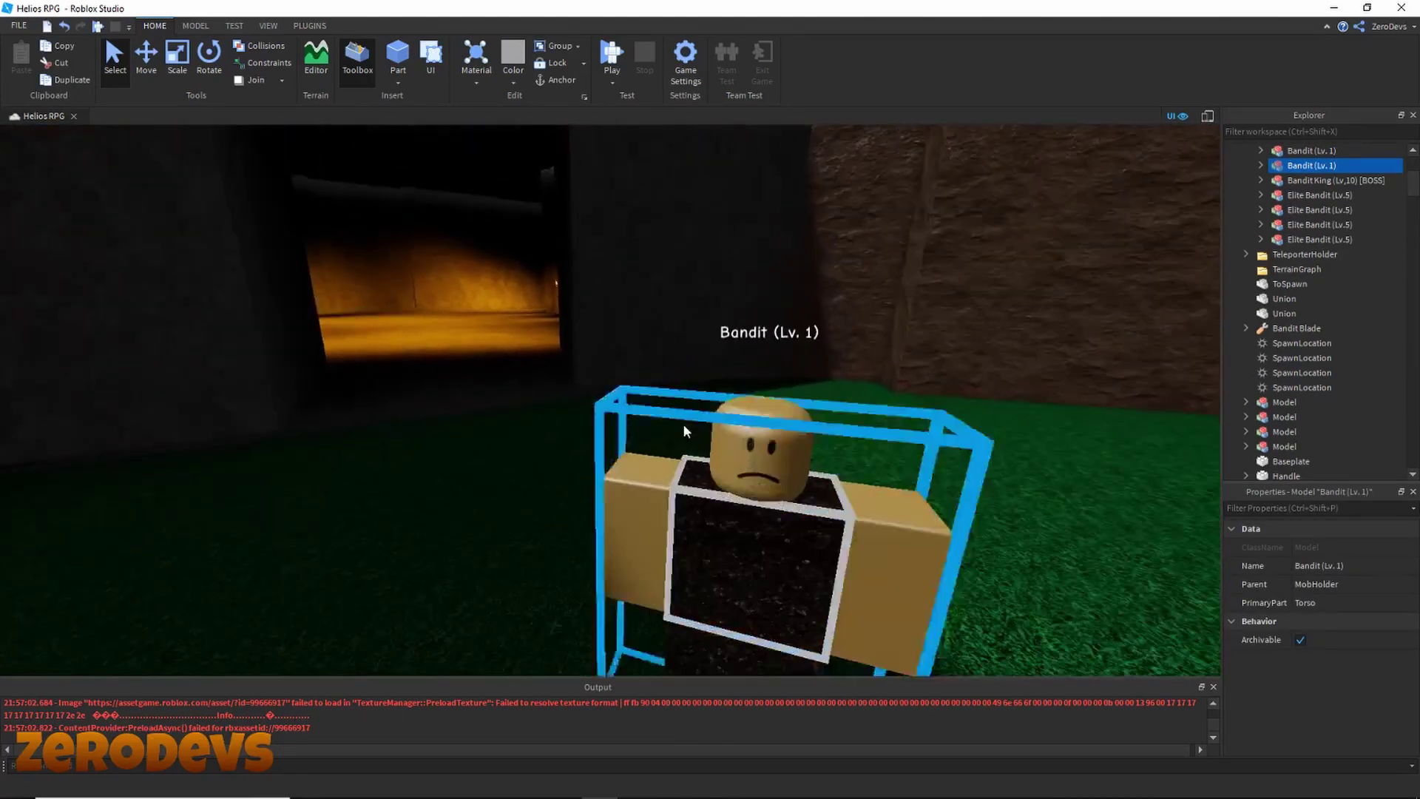
key(d)
right_click(1290, 166)
click(1302, 186)
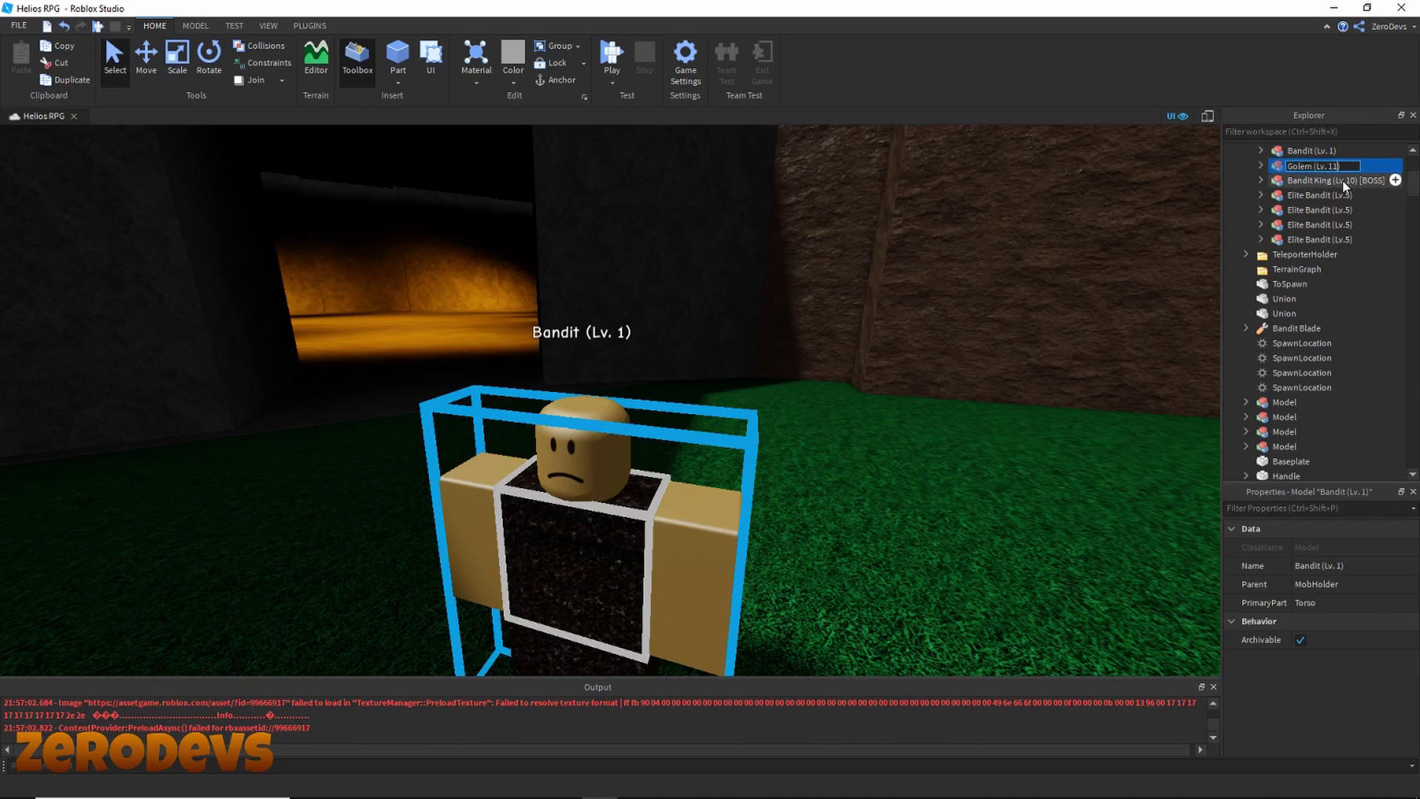
key(Return)
Step: Set the Golem's material to Slate and paint its head, torso, arms and legs grey
click(472, 74)
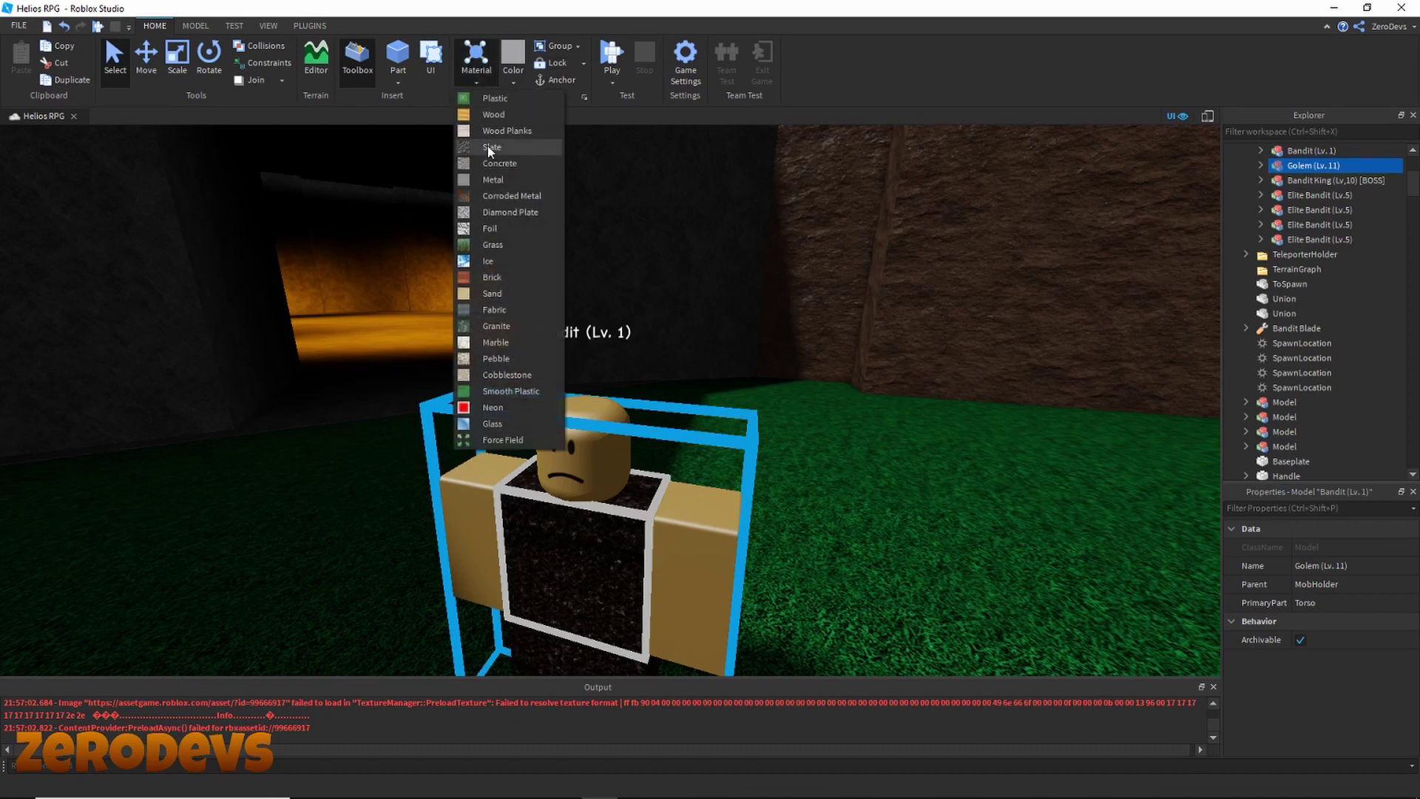
click(497, 144)
click(508, 80)
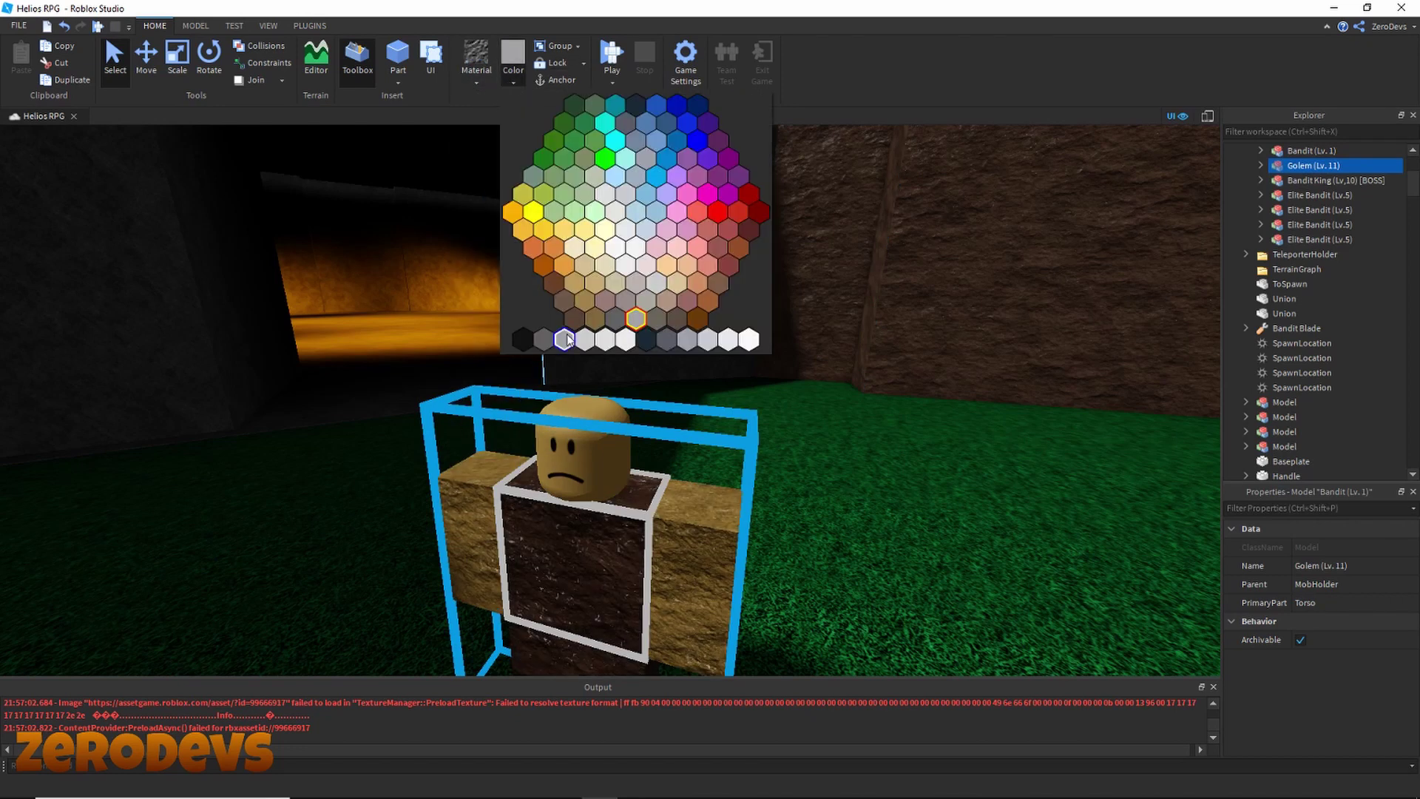
click(648, 339)
click(513, 80)
click(564, 339)
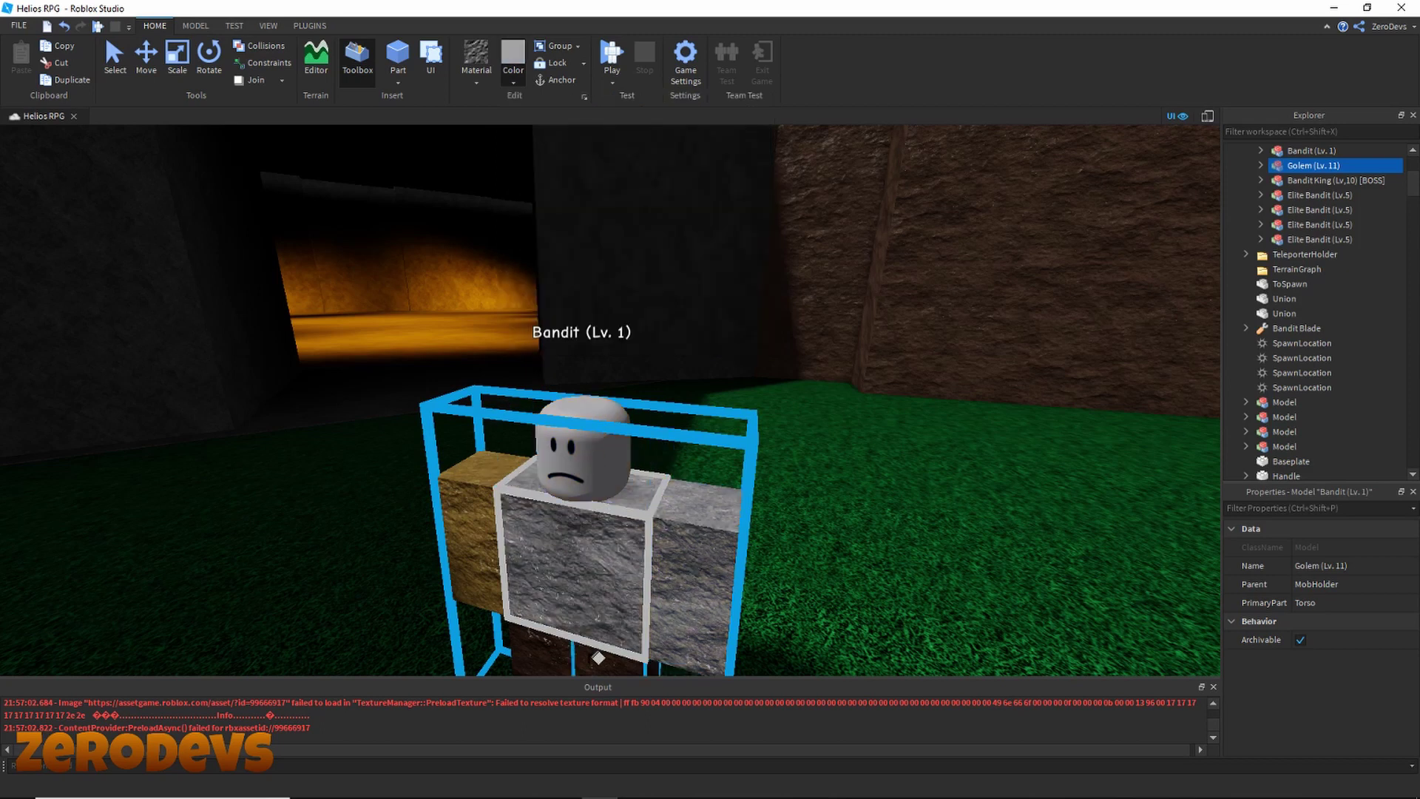
click(112, 58)
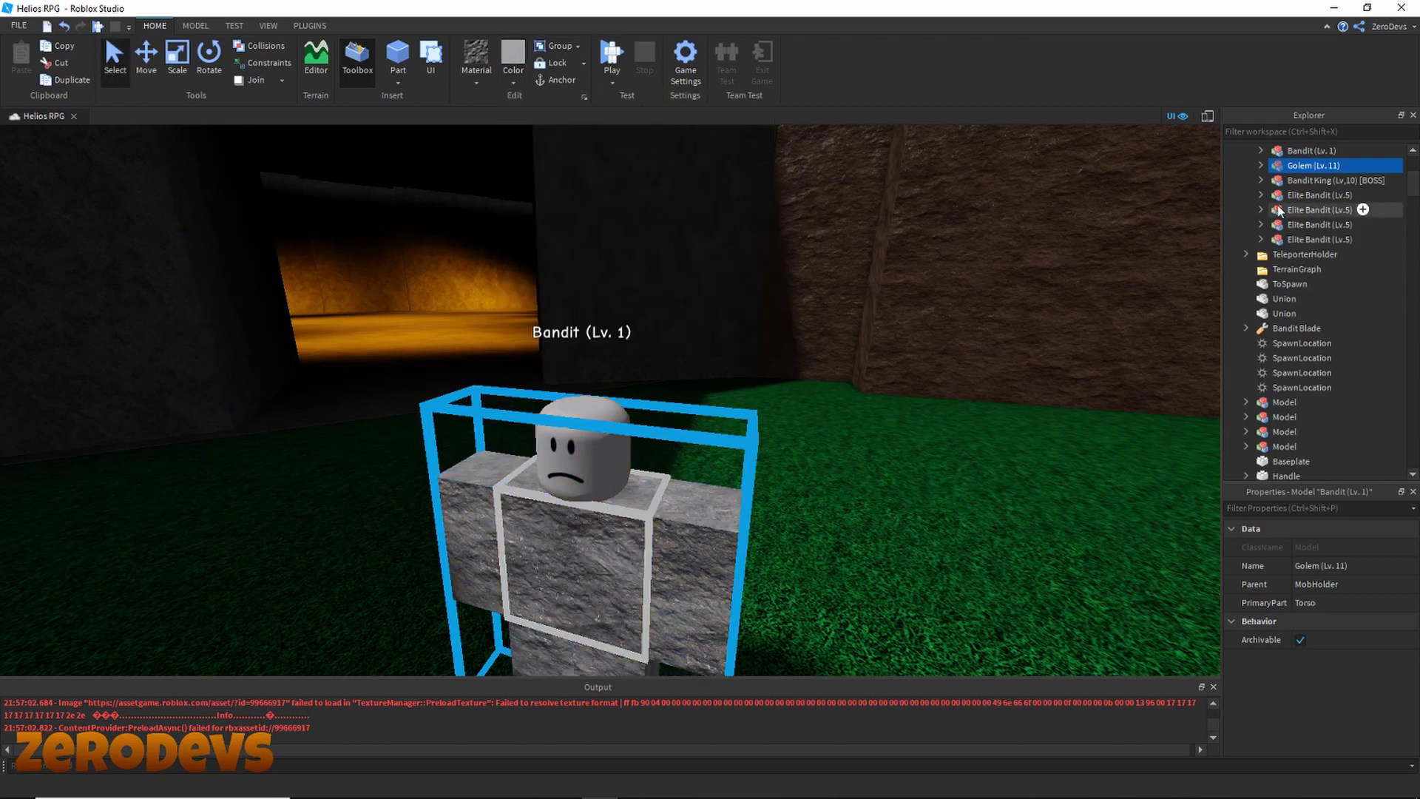
Step: In the Golem's MobConfig script, set MobName to "Golem" and MobLevel to 11
click(1260, 165)
double_click(1323, 196)
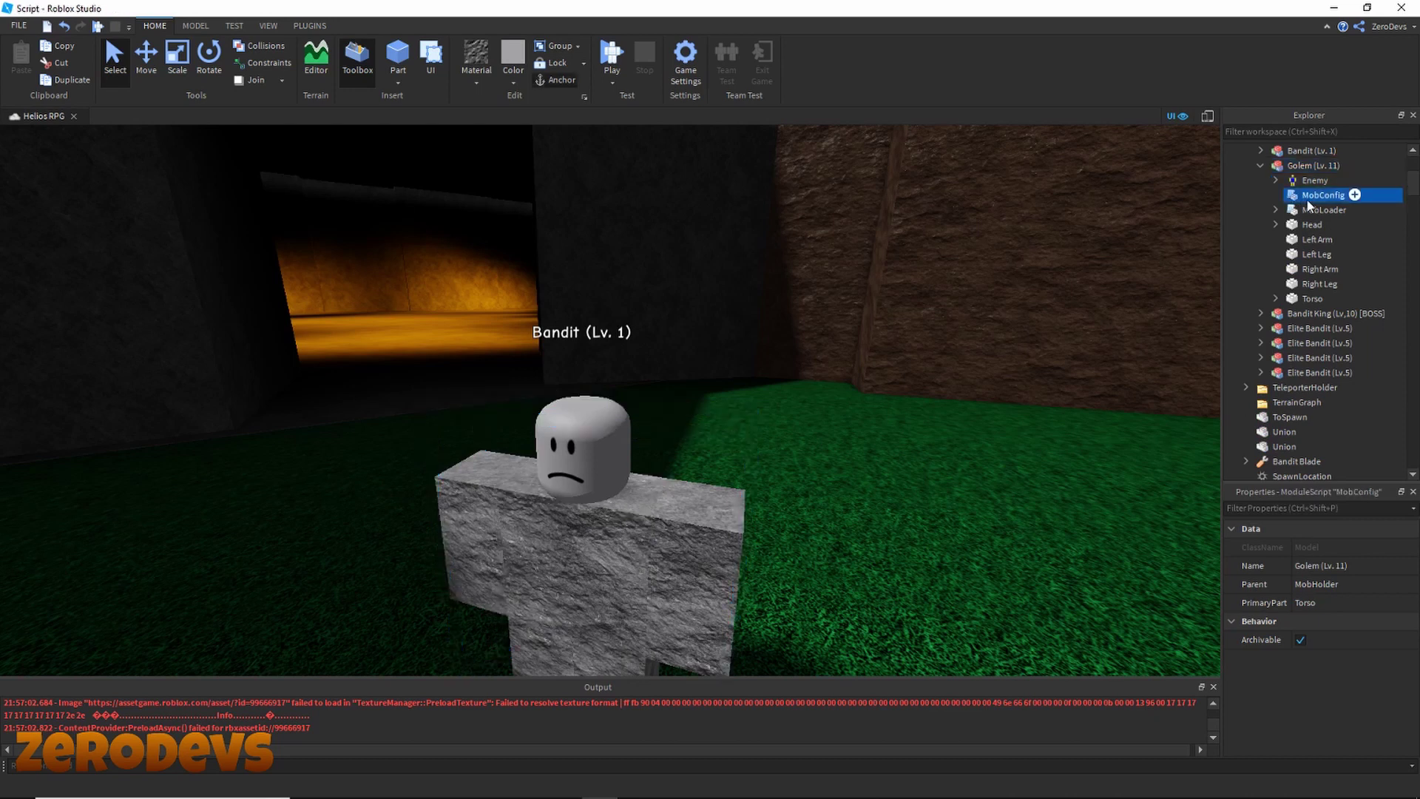
double_click(167, 168)
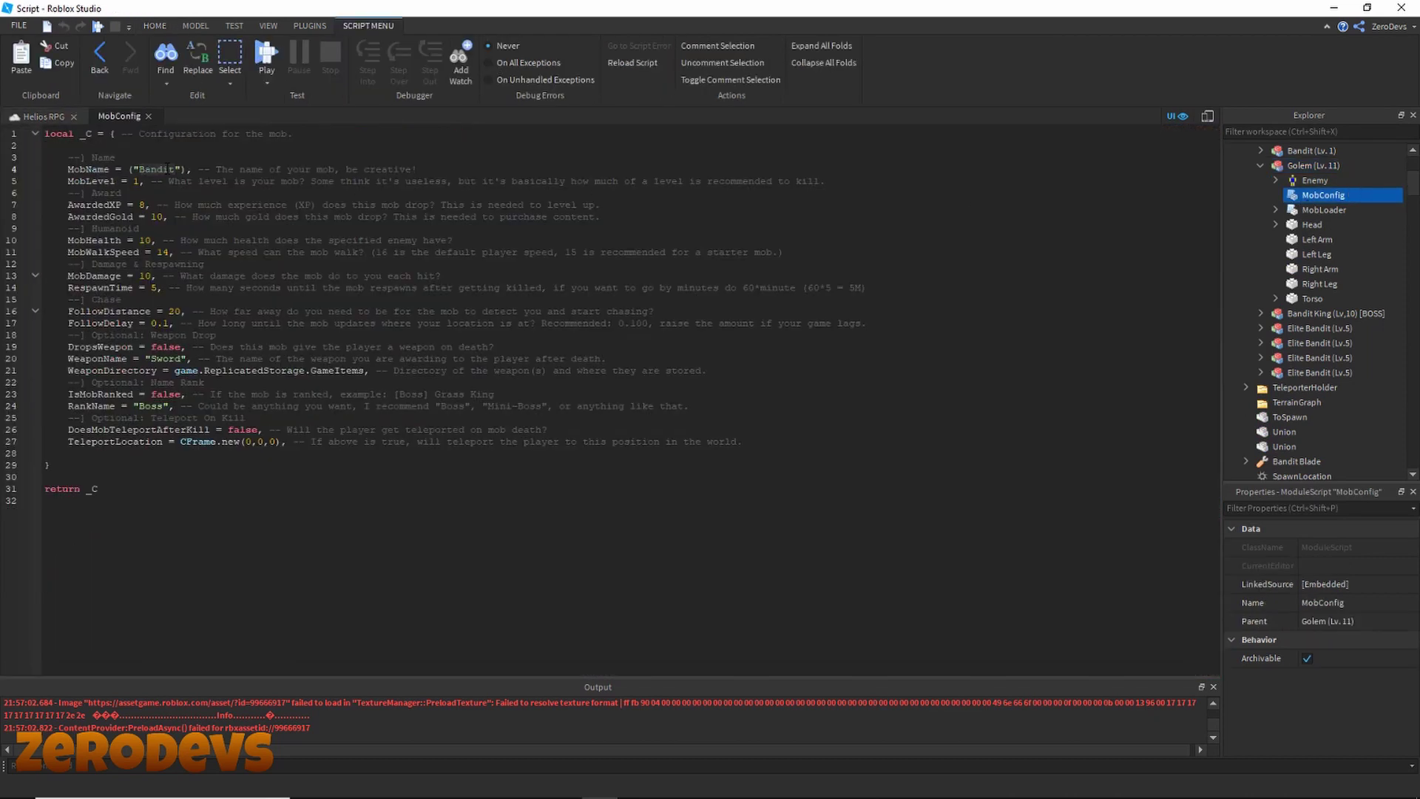
text(Golem)
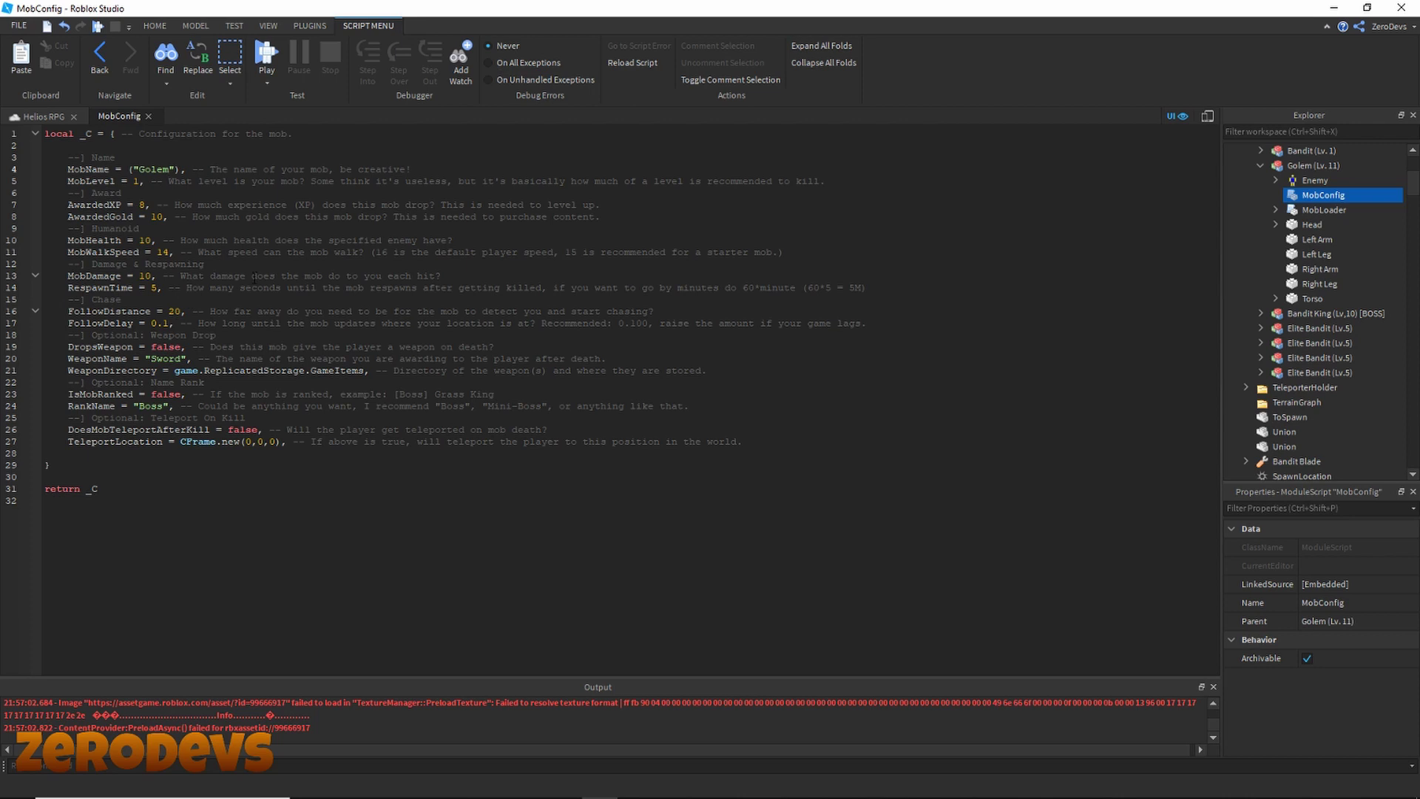
click(138, 182)
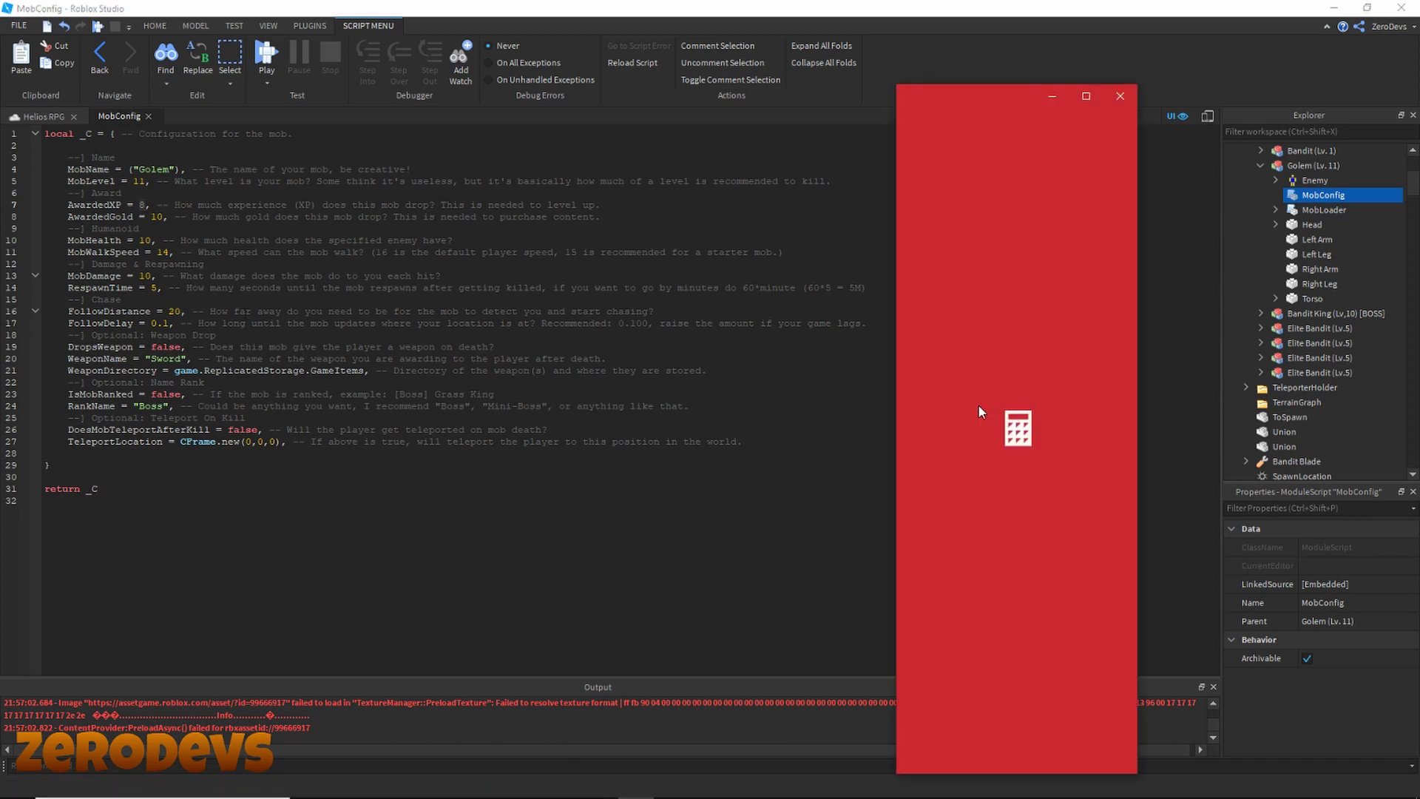
Step: Switch to the Calculator and multiply 8 by 11 to scale the XP award
click(1119, 96)
mouse_move(597, 797)
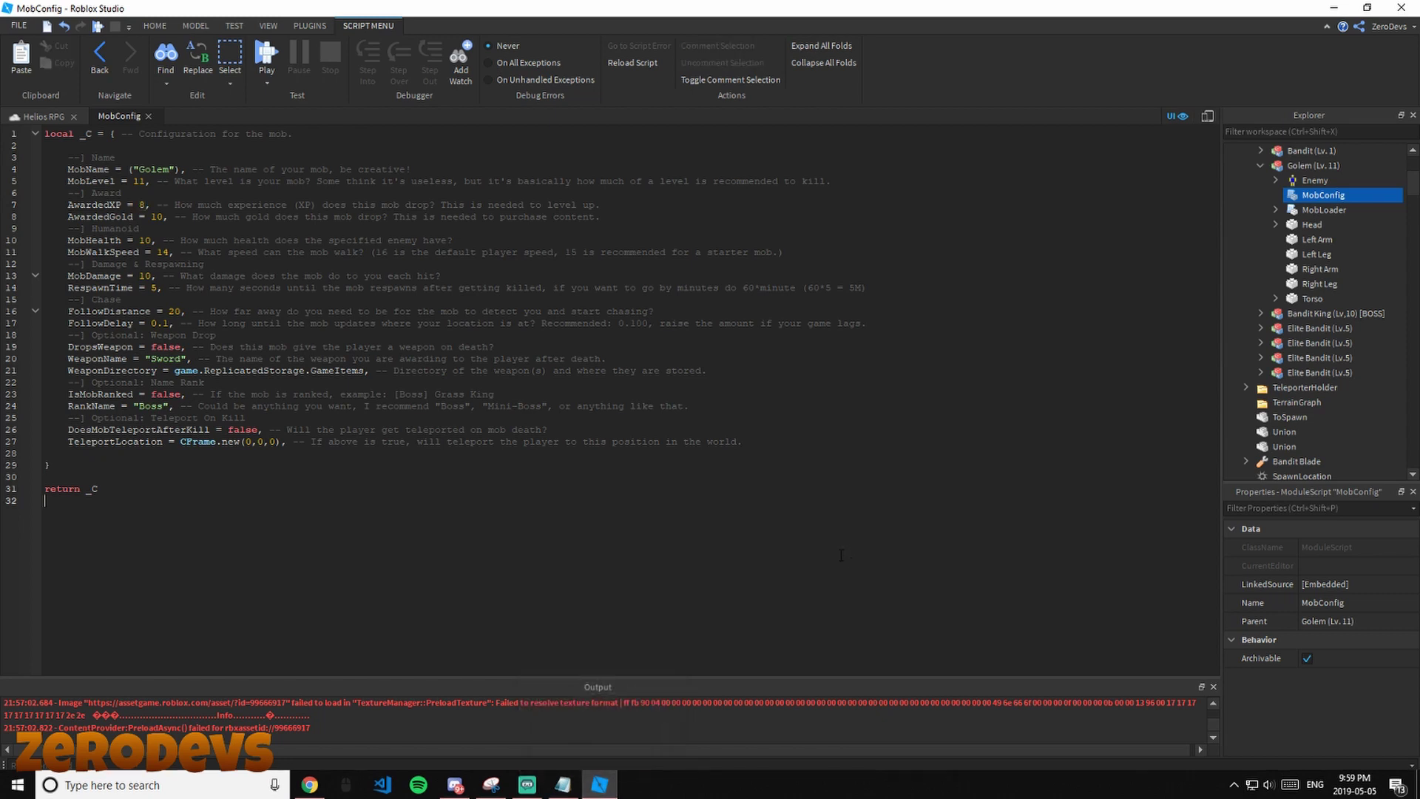
key(XF86Calculator)
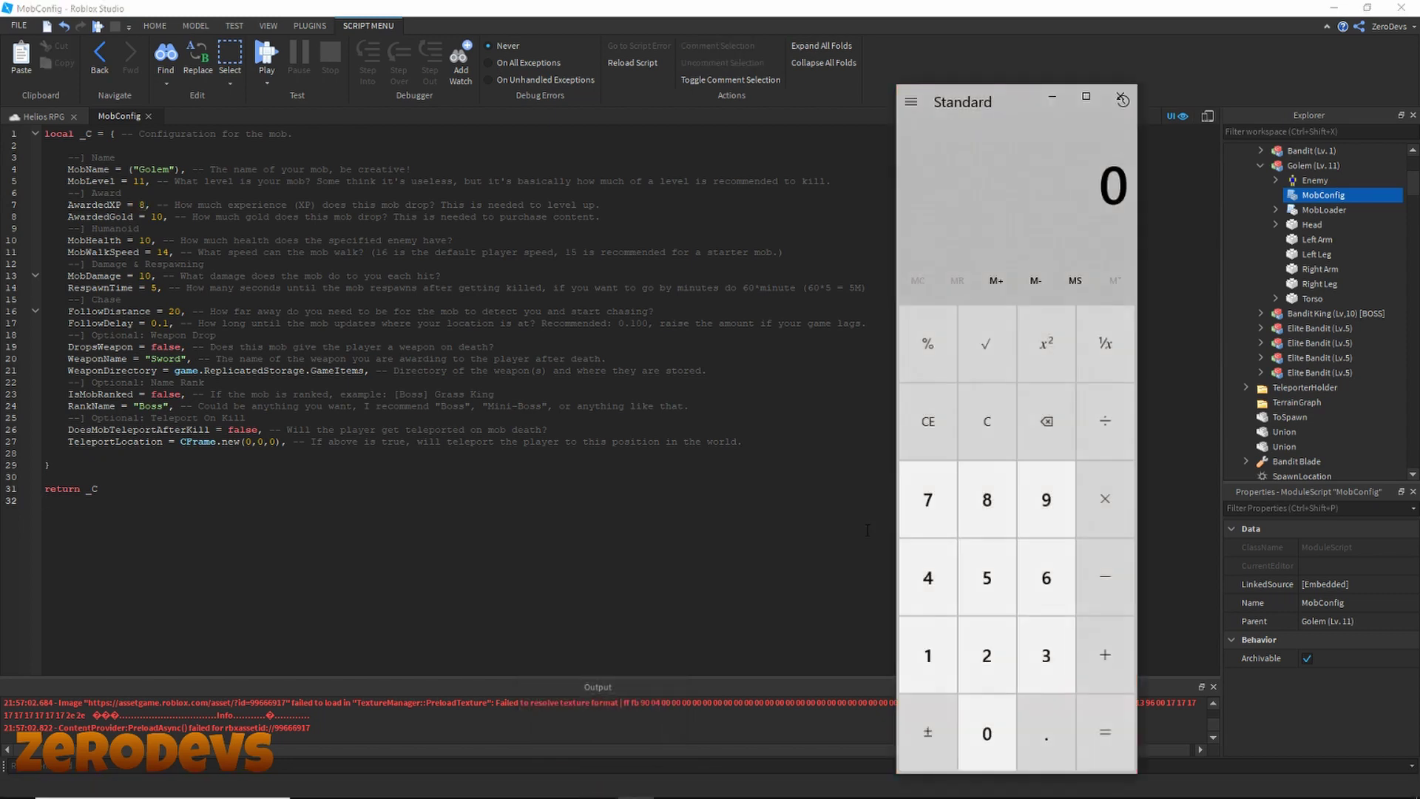
click(986, 510)
click(1102, 508)
click(937, 669)
click(936, 669)
click(1105, 735)
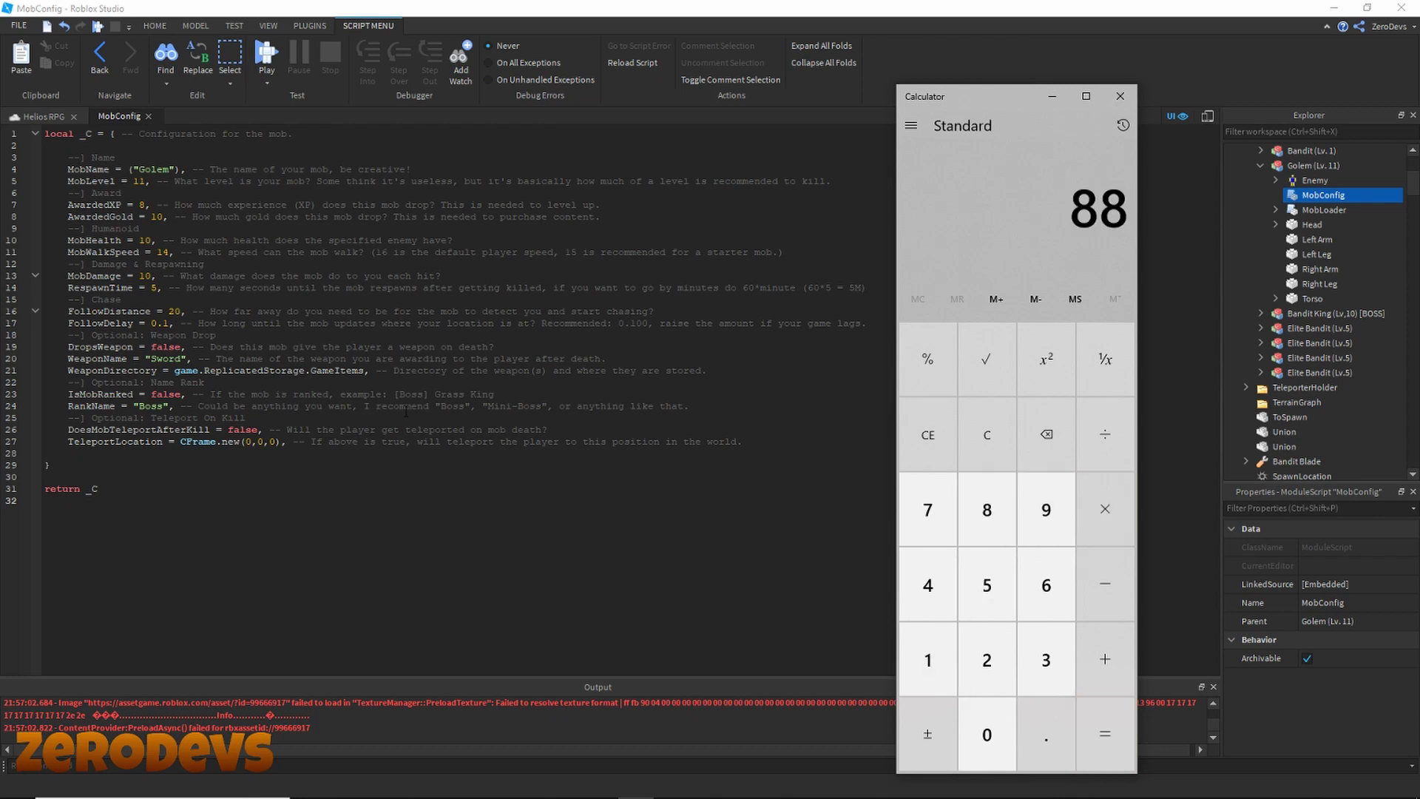
Step: Back in MobConfig, set AwardedXP to 85 and AwardedGold to 75
click(143, 197)
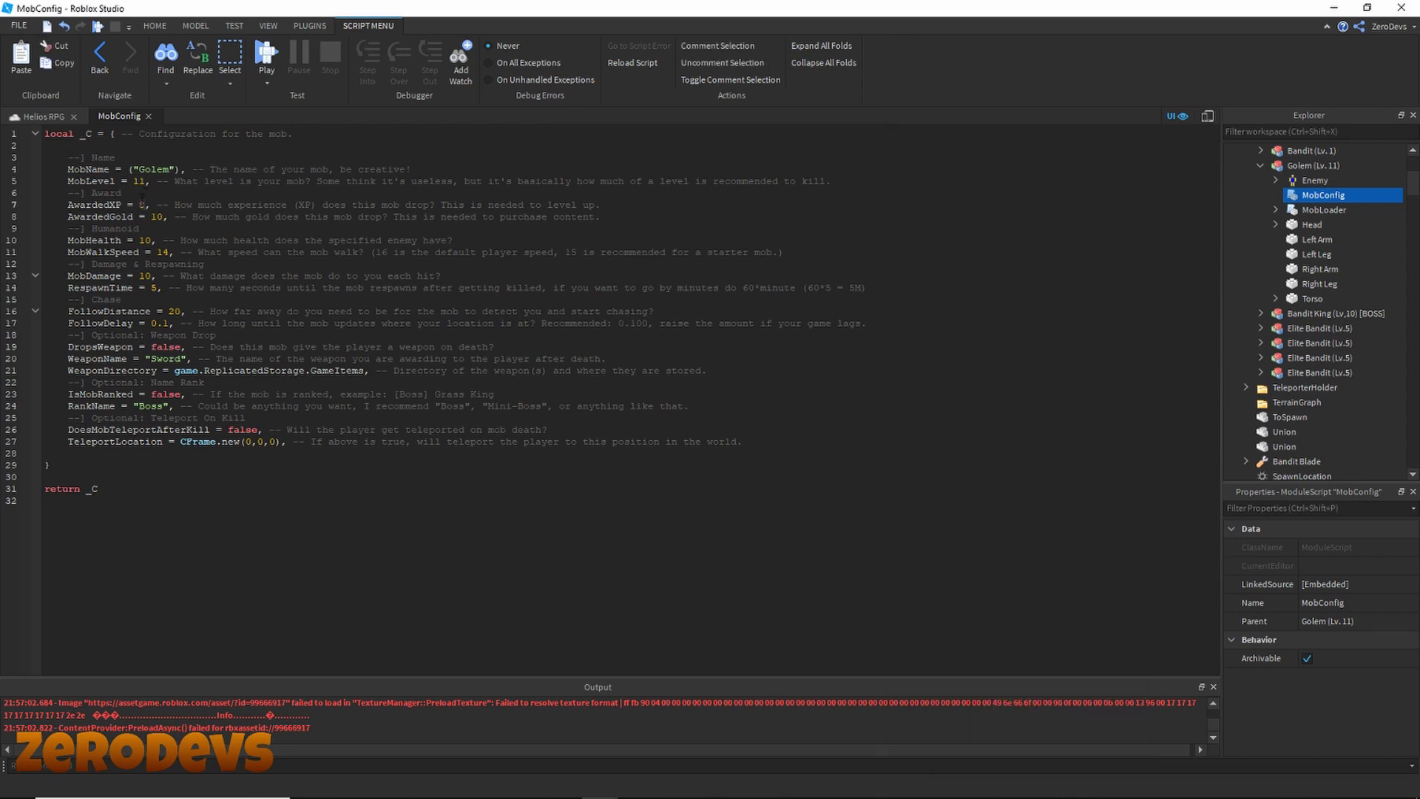
key(BackSpace)
text(5)
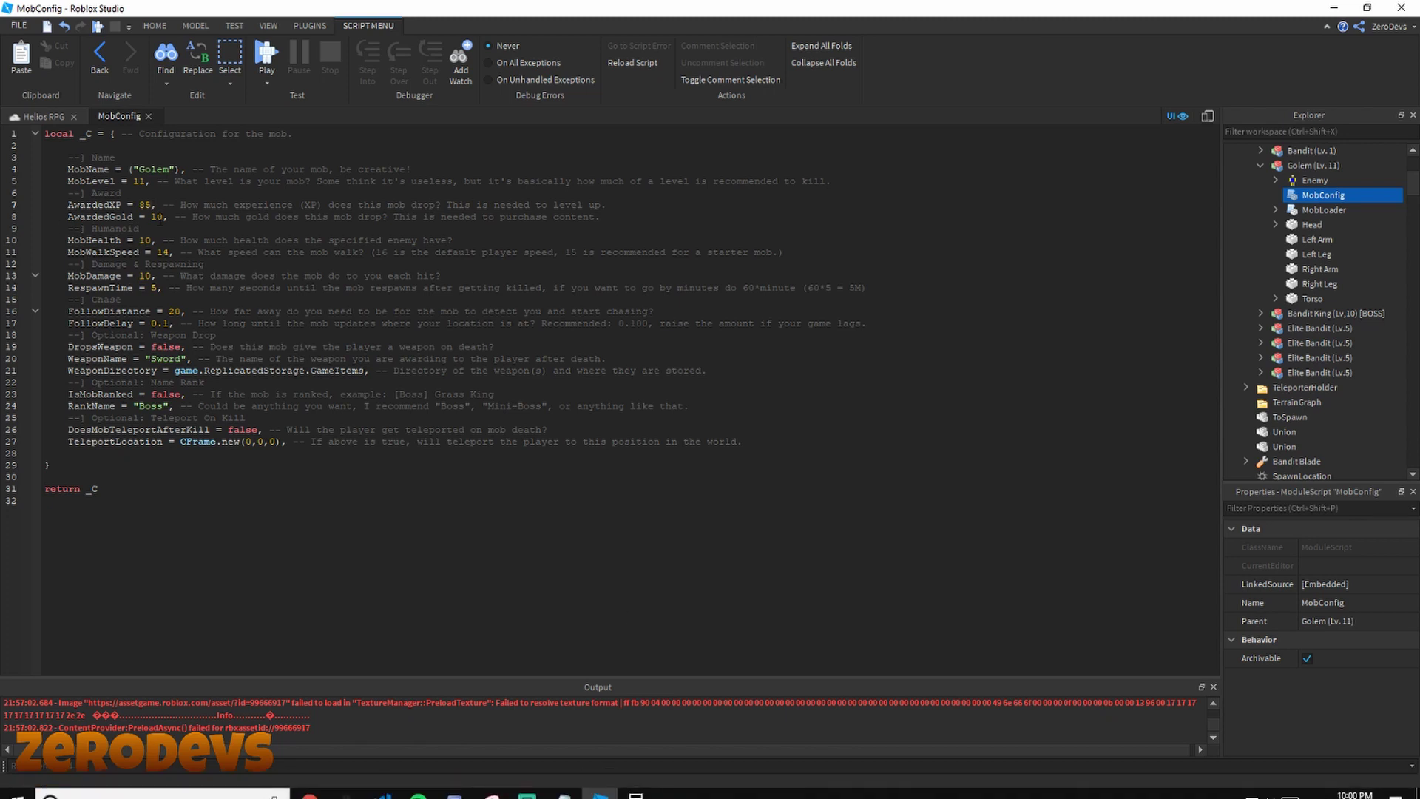
double_click(157, 217)
text(75)
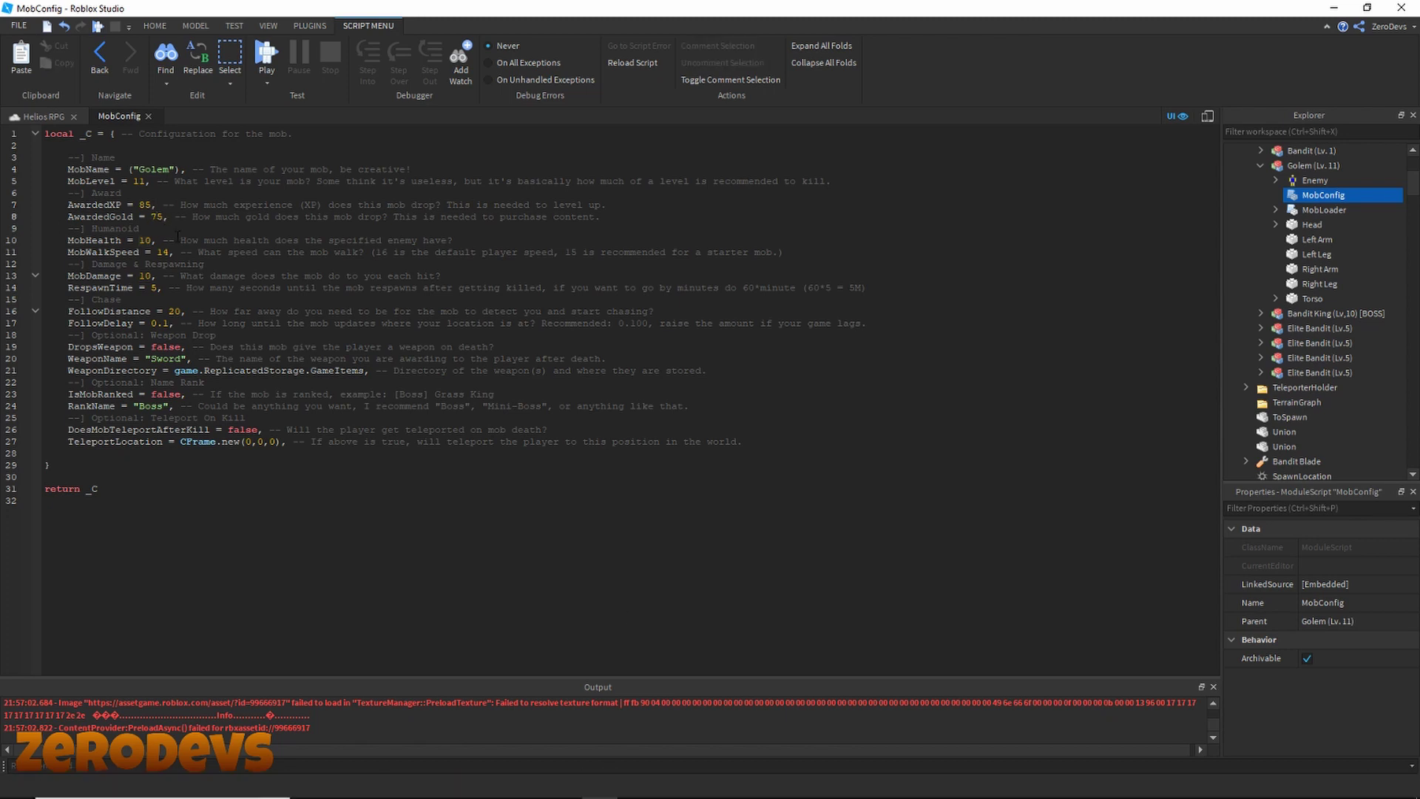
Step: Set the Golem's MobHealth to 110 and its AwardedGold to 100 in MobConfig
double_click(145, 241)
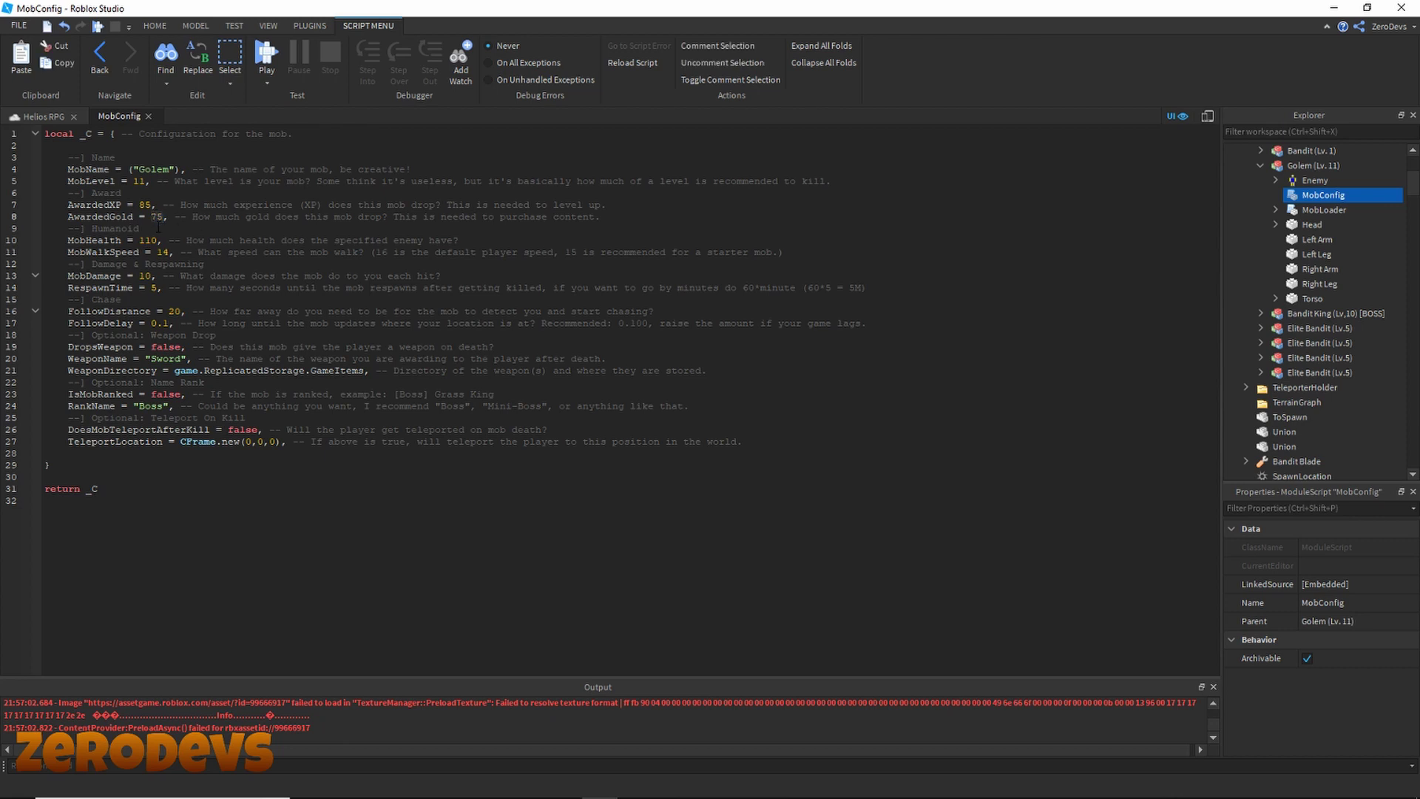
text(100)
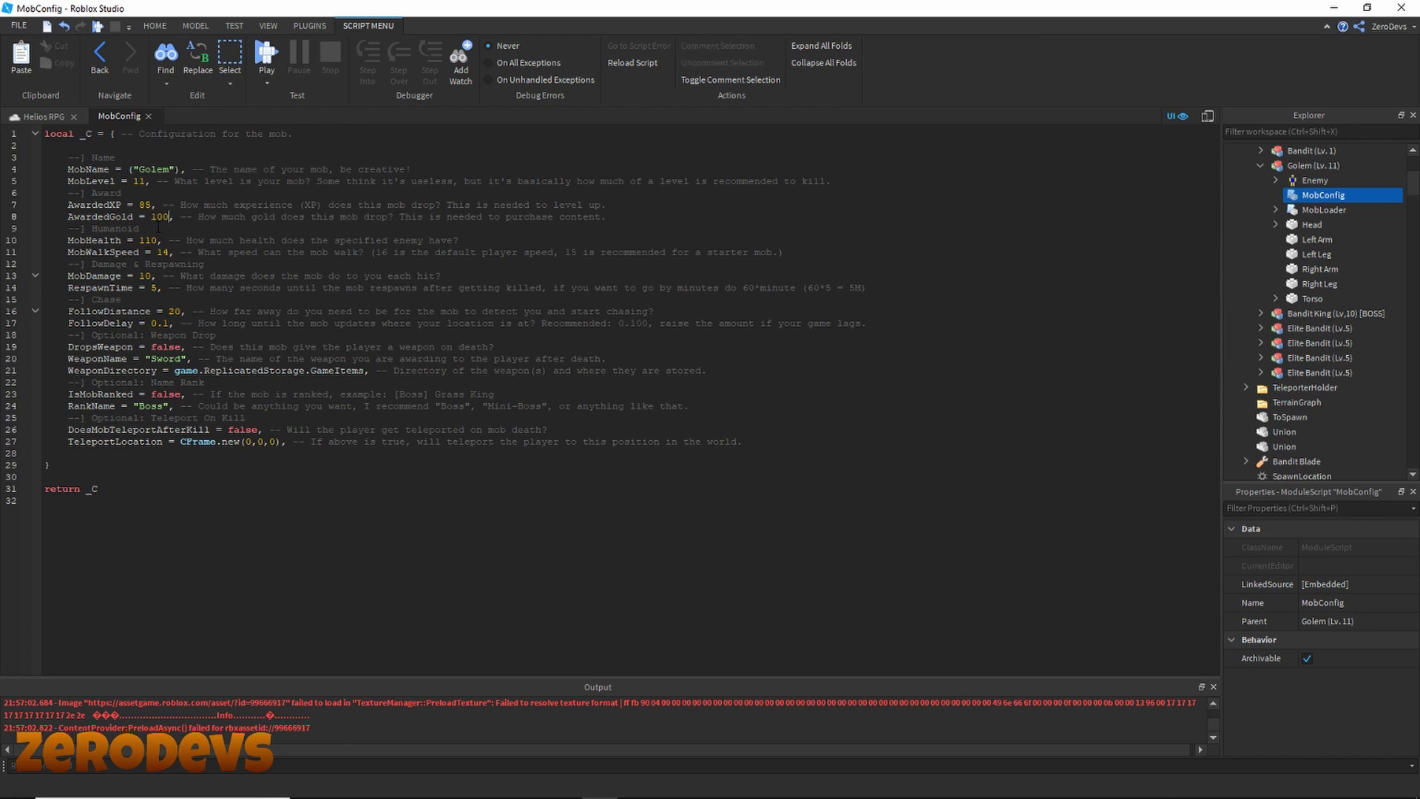
key(shift+Left)
text(5)
text(5)
Step: Set the text of the Golem's overhead BillboardGui TextLabel to "Golem (Lv. 11)"
click(53, 119)
click(713, 592)
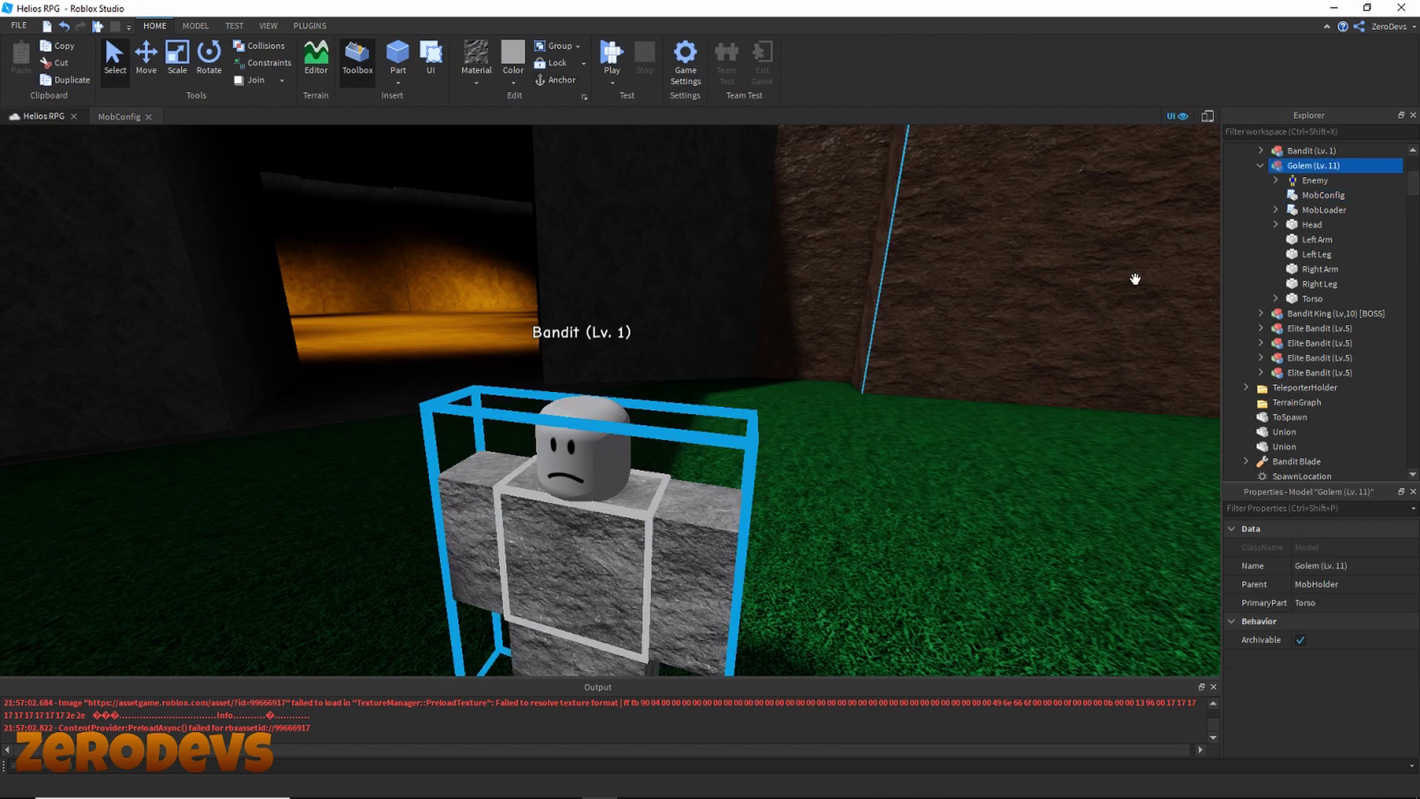
click(1274, 180)
click(1297, 196)
click(1290, 195)
click(1342, 209)
scroll(1330, 575, down, 10)
scroll(1330, 576, up, 5)
scroll(1356, 565, down, 3)
click(1356, 565)
double_click(1359, 565)
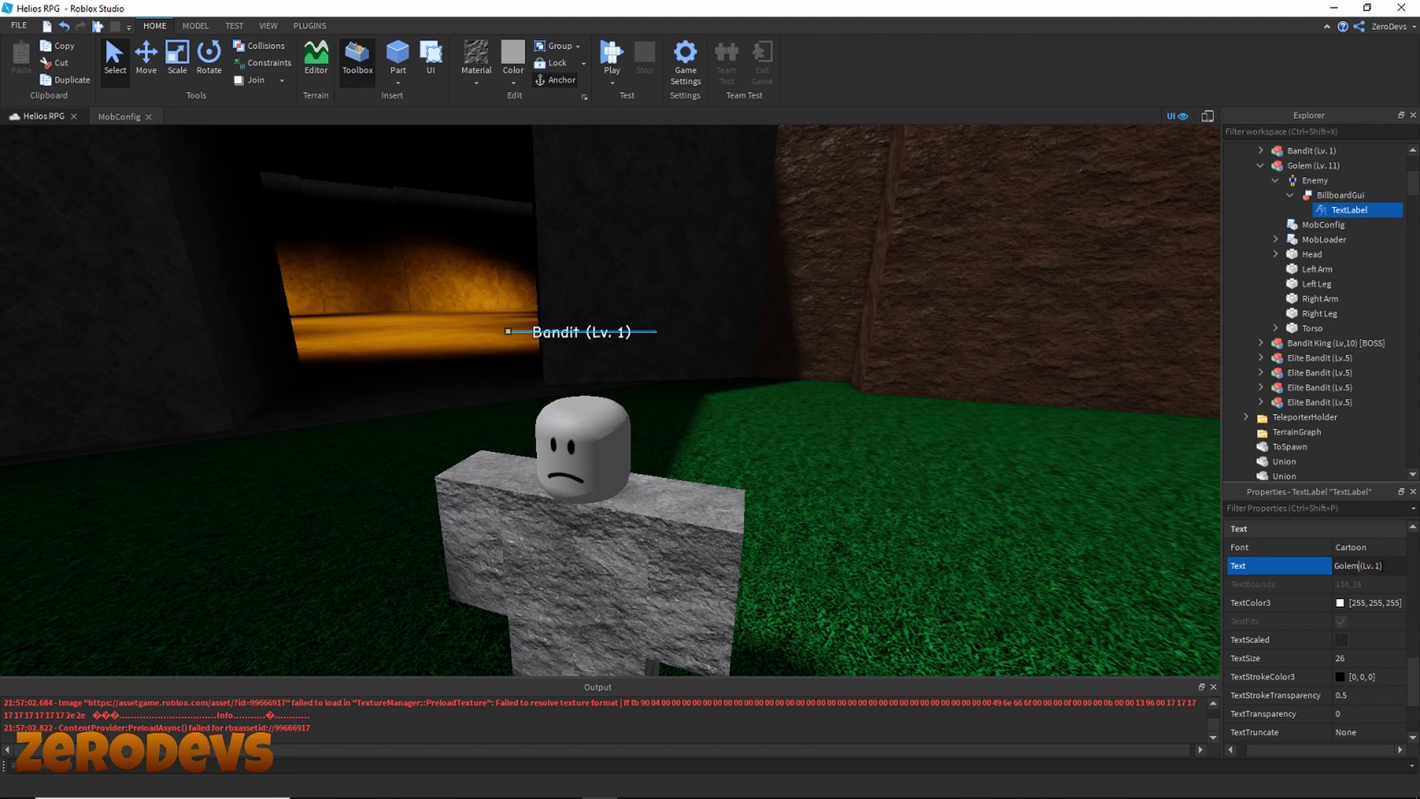
text(1)
key(Return)
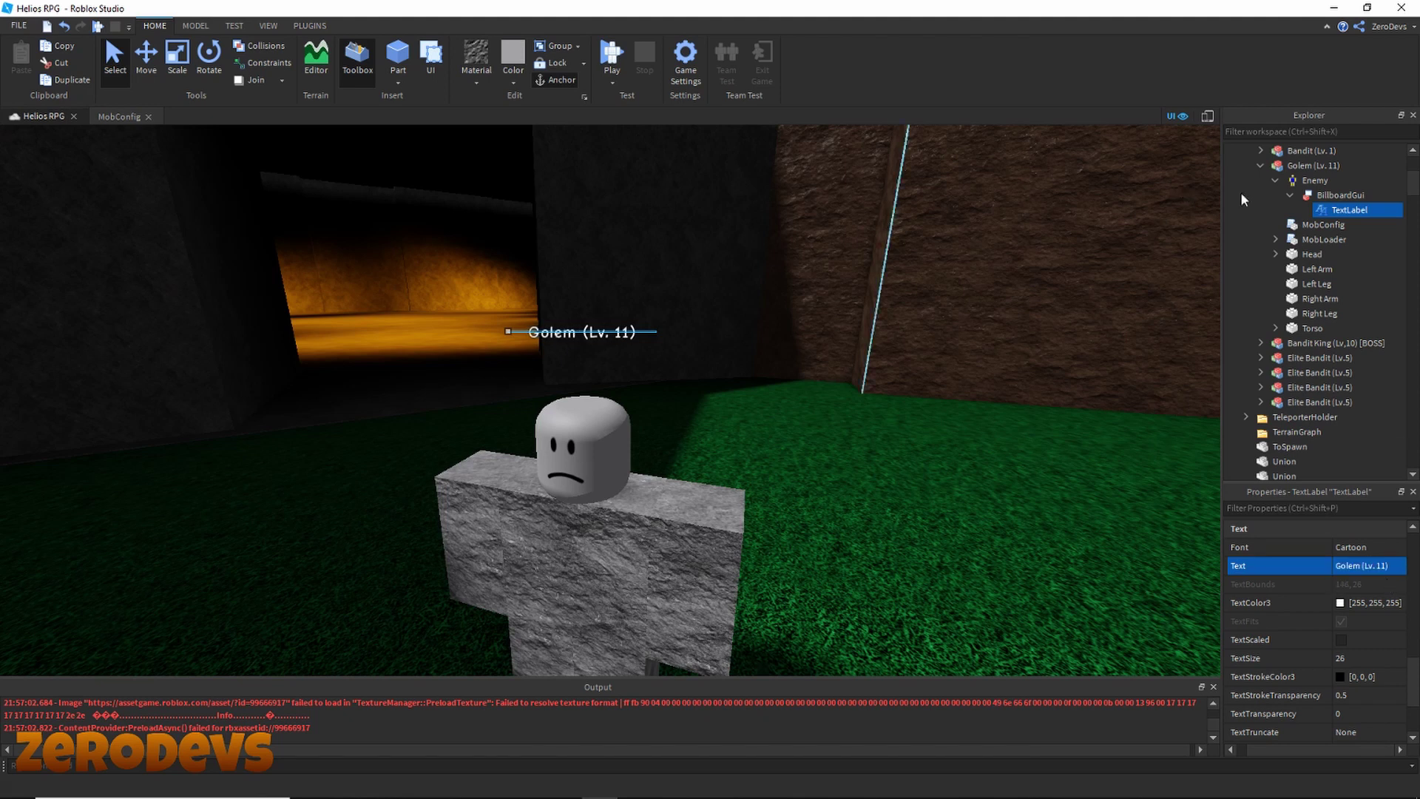
Step: Select the whole Golem model and move it from the grass outside onto the cave room floor
click(1288, 196)
click(1325, 195)
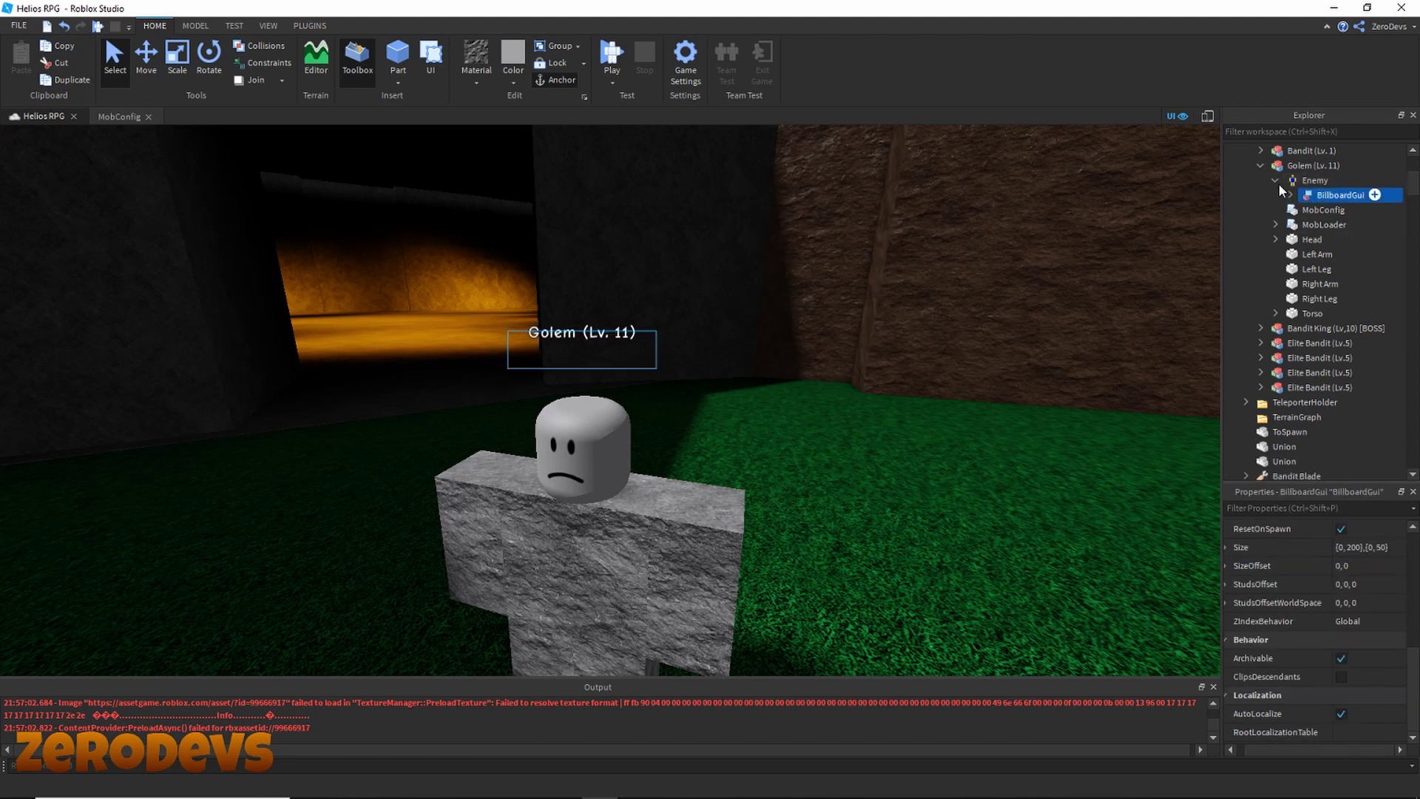
click(1275, 180)
click(1284, 166)
scroll(649, 498, down, 10)
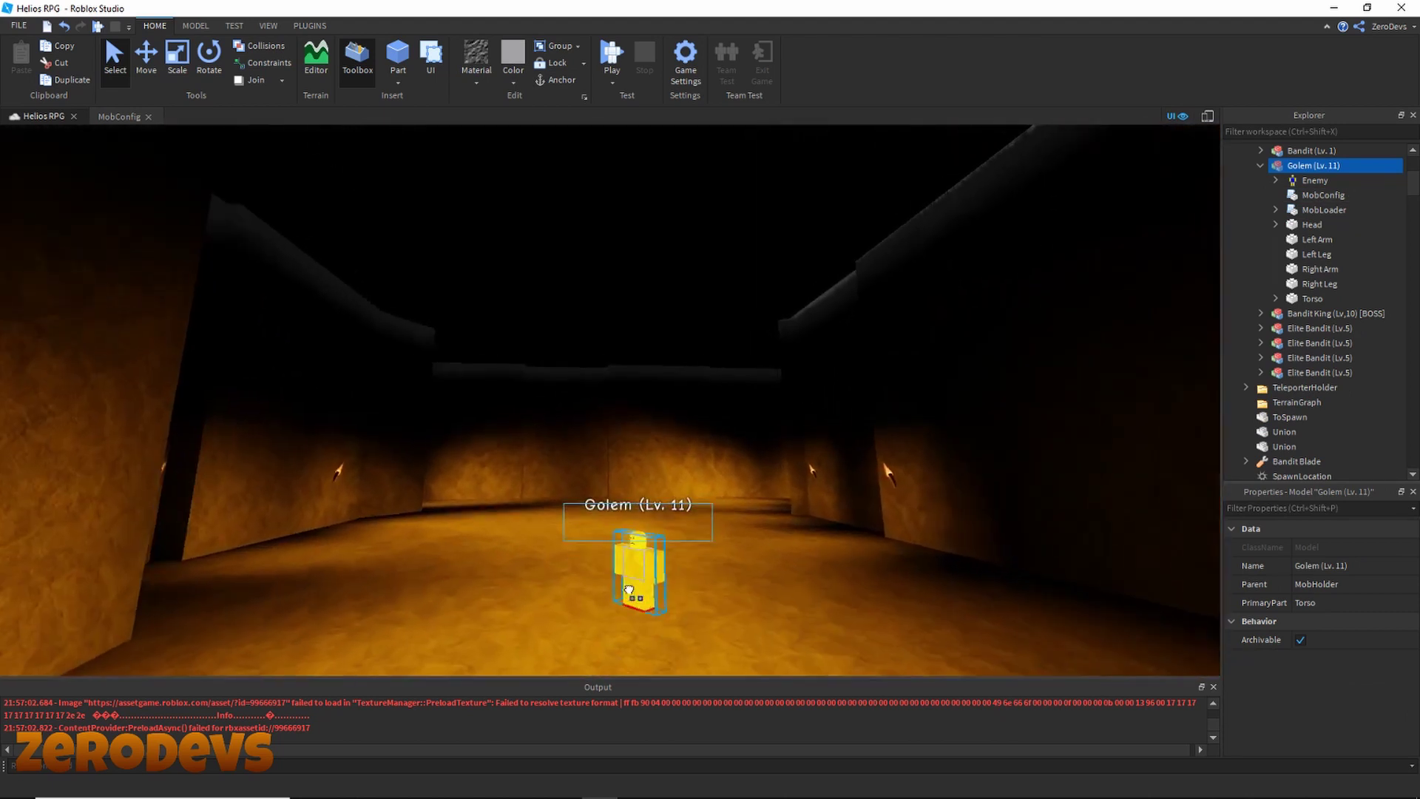
key(f)
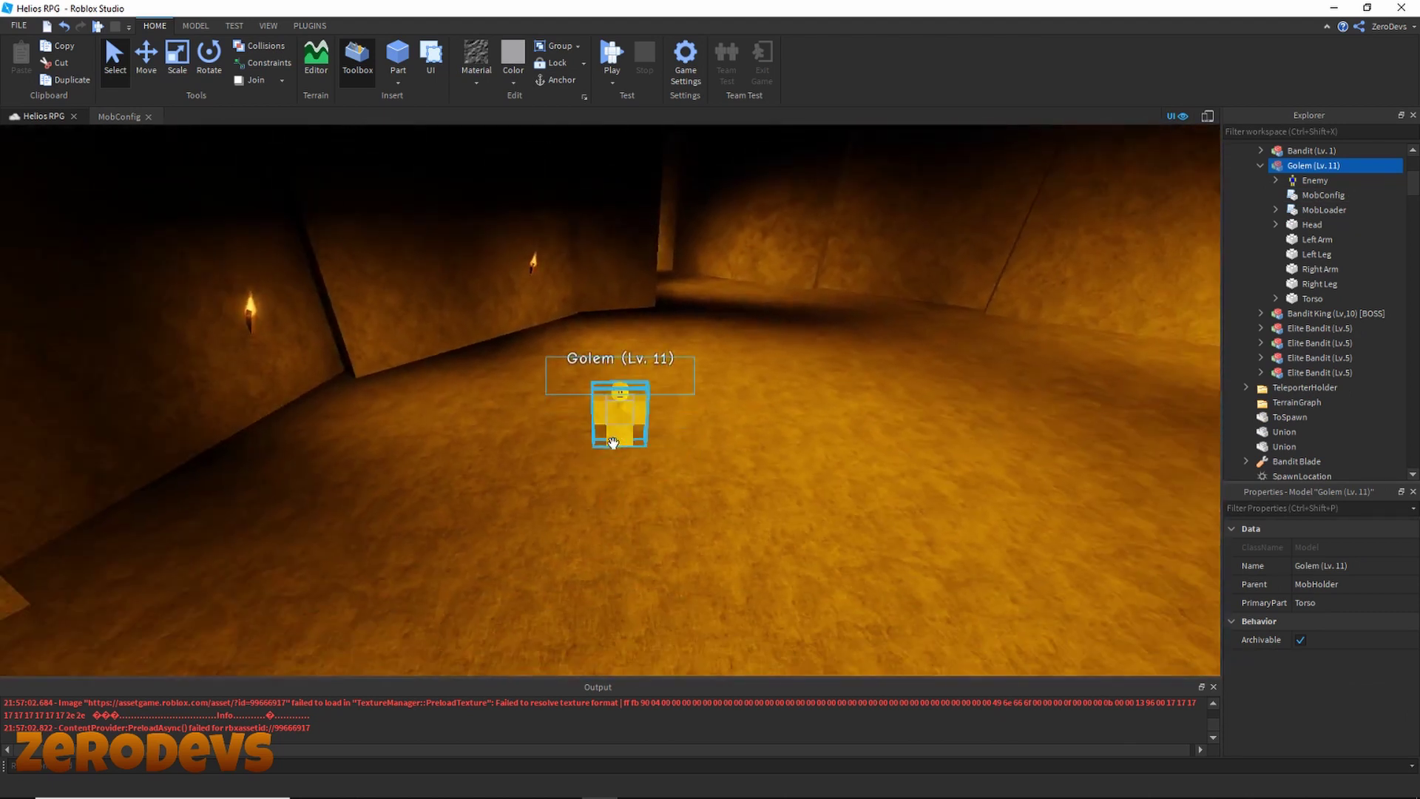
right_drag(612, 442, 517, 434)
drag(599, 453, 688, 427)
scroll(690, 428, down, 2)
right_drag(690, 428, 723, 435)
Step: Duplicate the Golem and place the copy on the opposite side of the cave room
key(ctrl+d)
drag(840, 488, 335, 537)
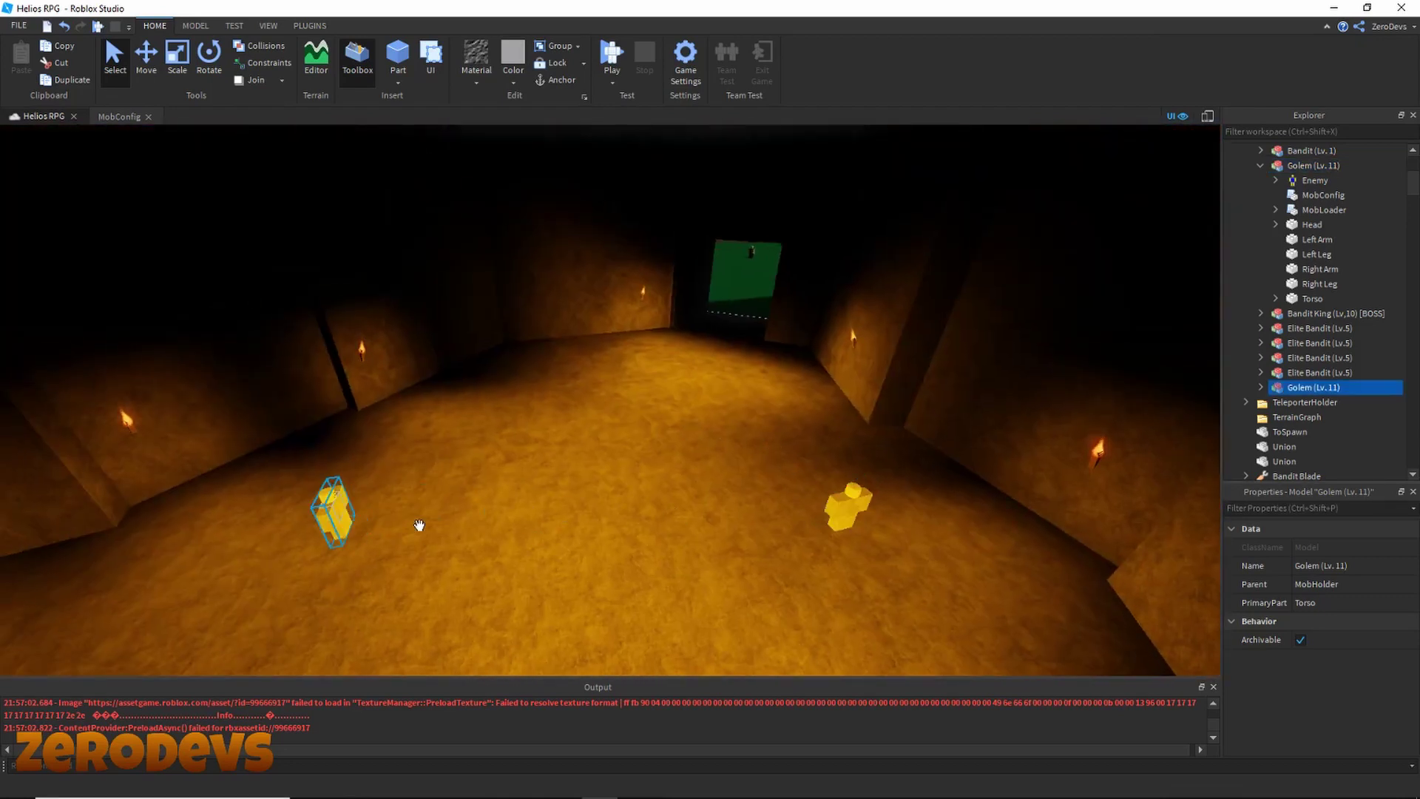
right_drag(415, 526, 491, 532)
drag(569, 406, 451, 438)
right_drag(1025, 435, 1028, 426)
drag(931, 361, 739, 557)
Step: Add three more Golem copies and spread them across the cave room floor
key(ctrl+d)
scroll(821, 299, down, 3)
scroll(739, 555, down, 10)
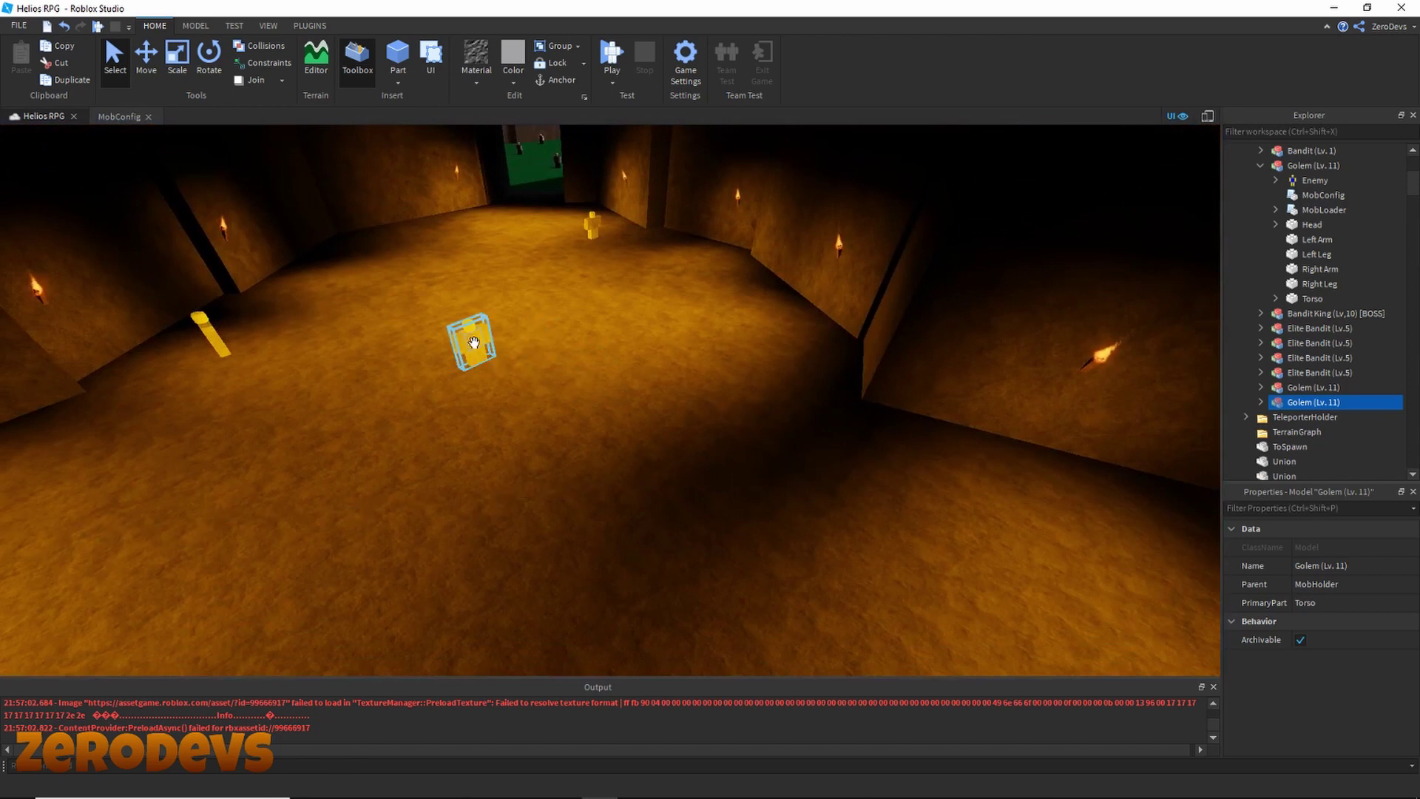
key(ctrl+d)
right_drag(539, 383, 555, 392)
drag(554, 392, 513, 463)
key(ctrl+d)
right_drag(418, 412, 519, 444)
drag(513, 463, 641, 314)
right_drag(641, 314, 636, 316)
Step: Duplicate the Golem once more and move the copy out of the room into the torch-lit corridor
key(ctrl+d)
drag(692, 435, 809, 460)
right_drag(784, 455, 812, 461)
right_drag(592, 425, 576, 408)
drag(584, 441, 528, 375)
key(w)
right_drag(572, 411, 576, 414)
drag(579, 554, 691, 444)
key(w)
right_drag(691, 443, 690, 442)
drag(637, 523, 611, 434)
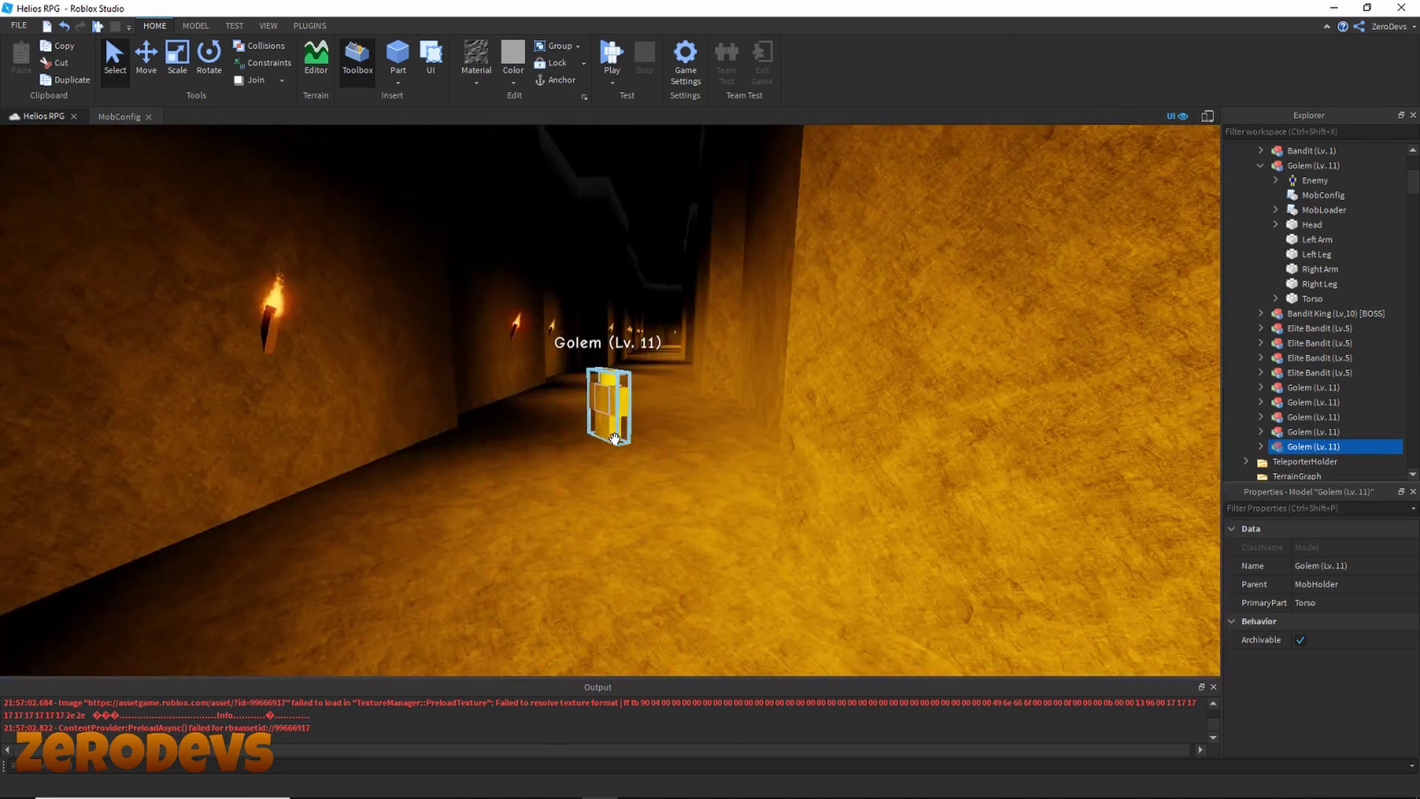
Step: Rotate the corridor Golem so that it faces along the corridor
key(w)
right_drag(614, 438, 614, 442)
key(ctrl+r)
key(w)
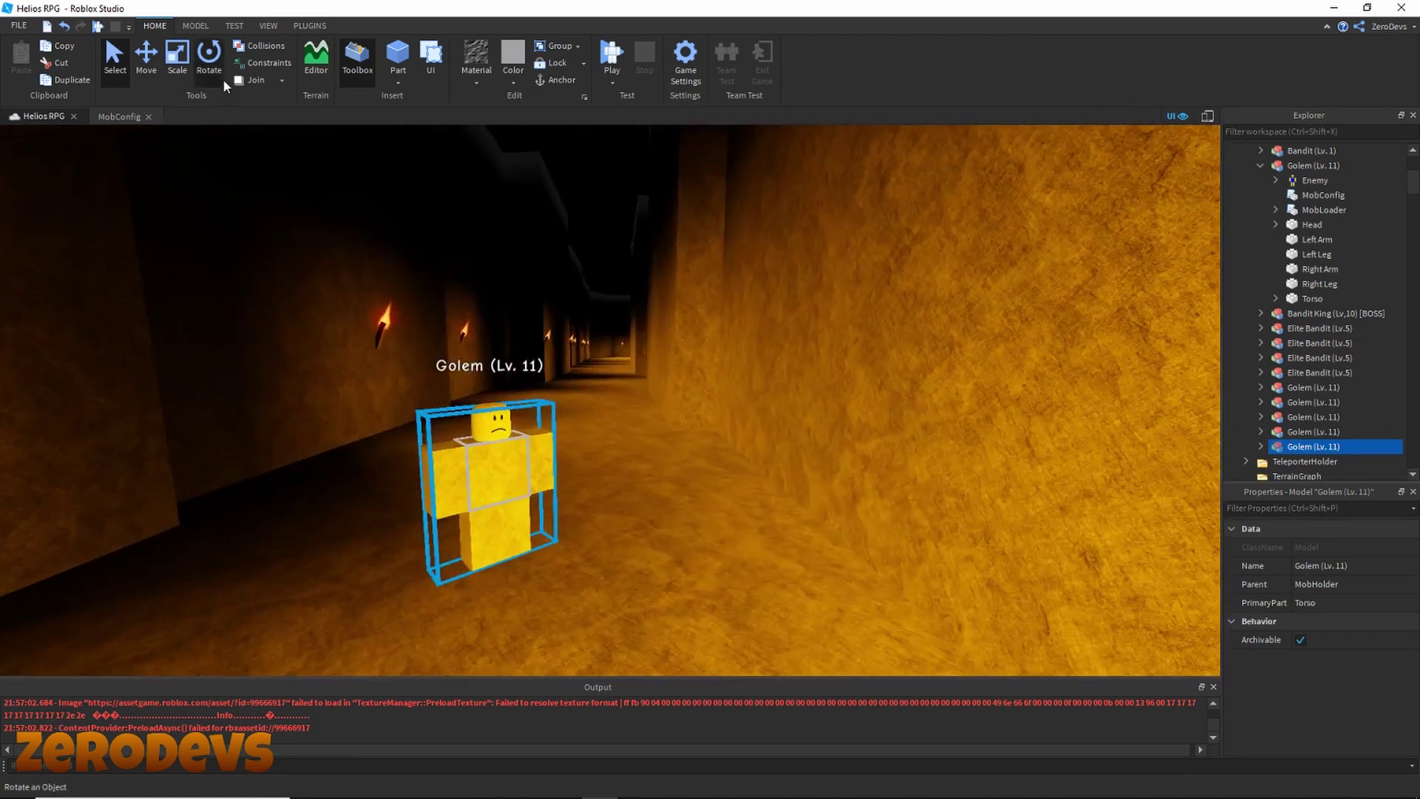
click(177, 61)
key(ctrl+4)
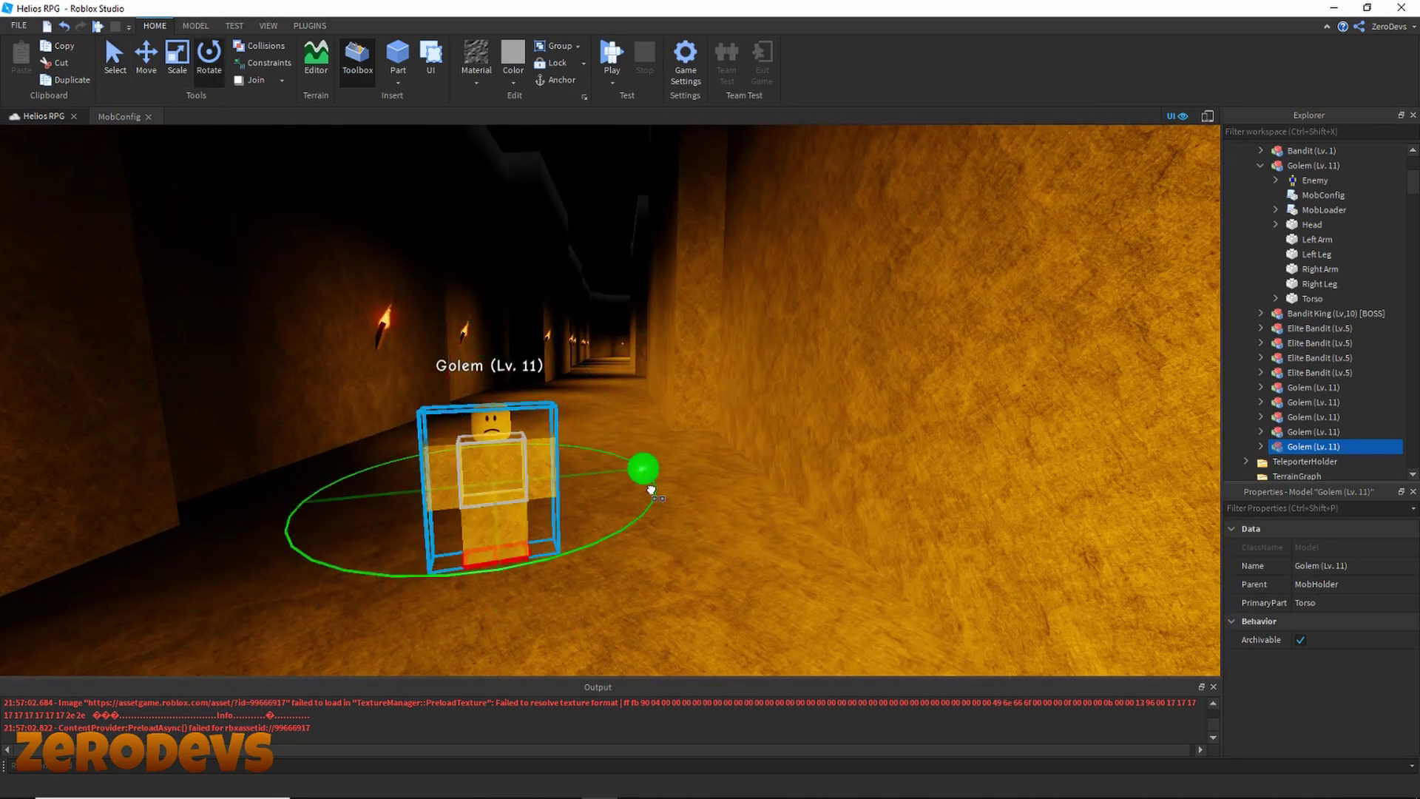
Step: Move the corridor Golem along its front-to-back axis with the Move tool and duplicate it
key(ctrl+3)
key(ctrl+2)
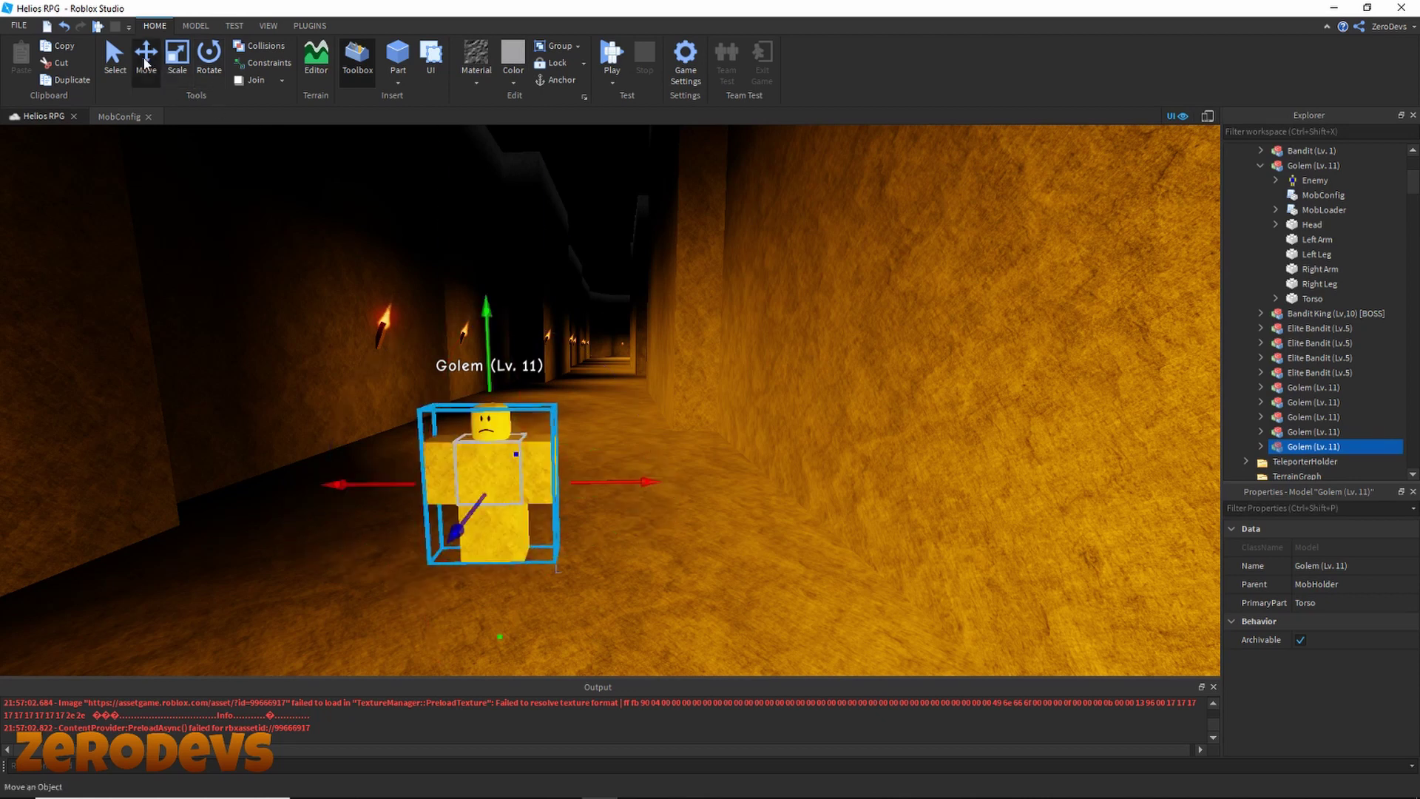
right_drag(547, 307, 554, 312)
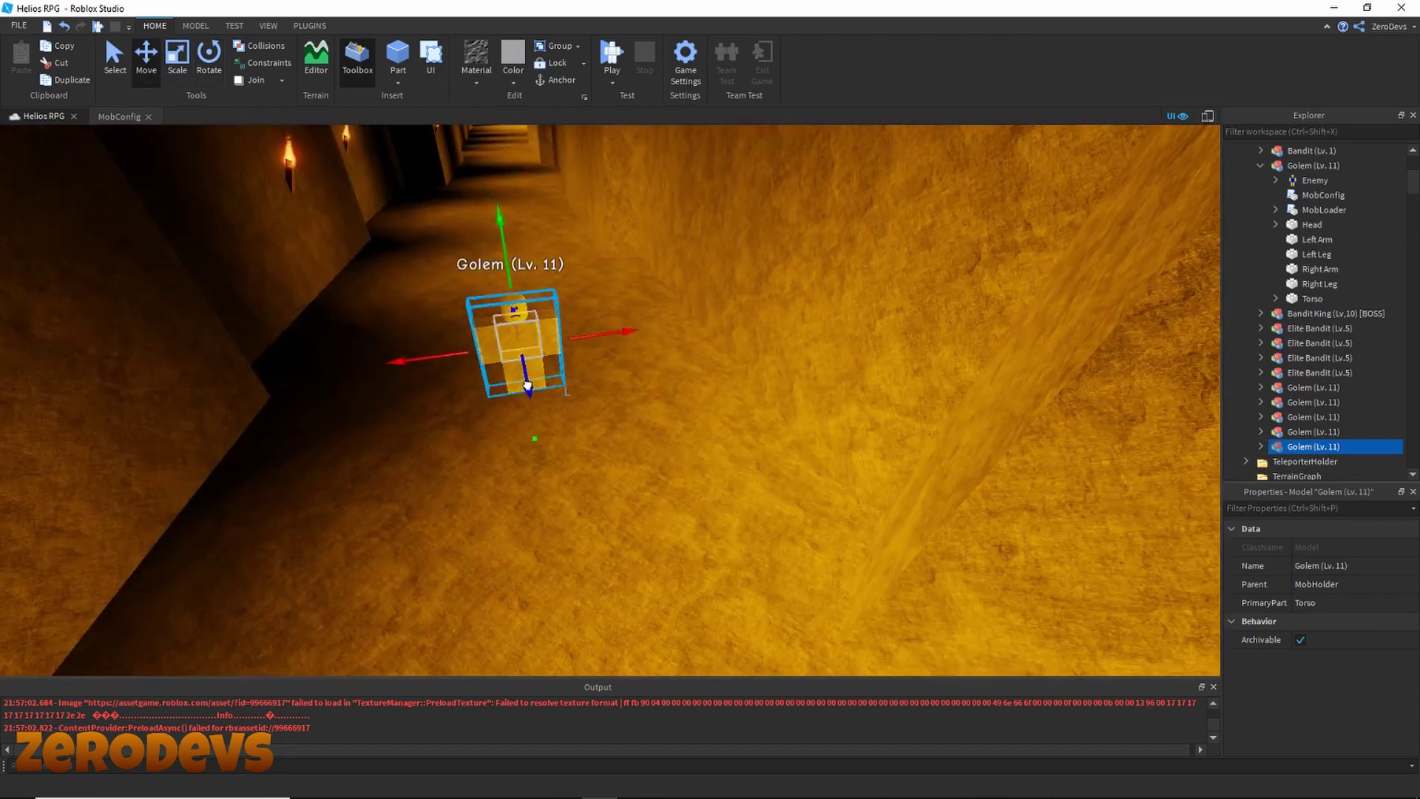
drag(528, 388, 508, 294)
right_drag(522, 334, 525, 339)
key(ctrl+d)
key(d)
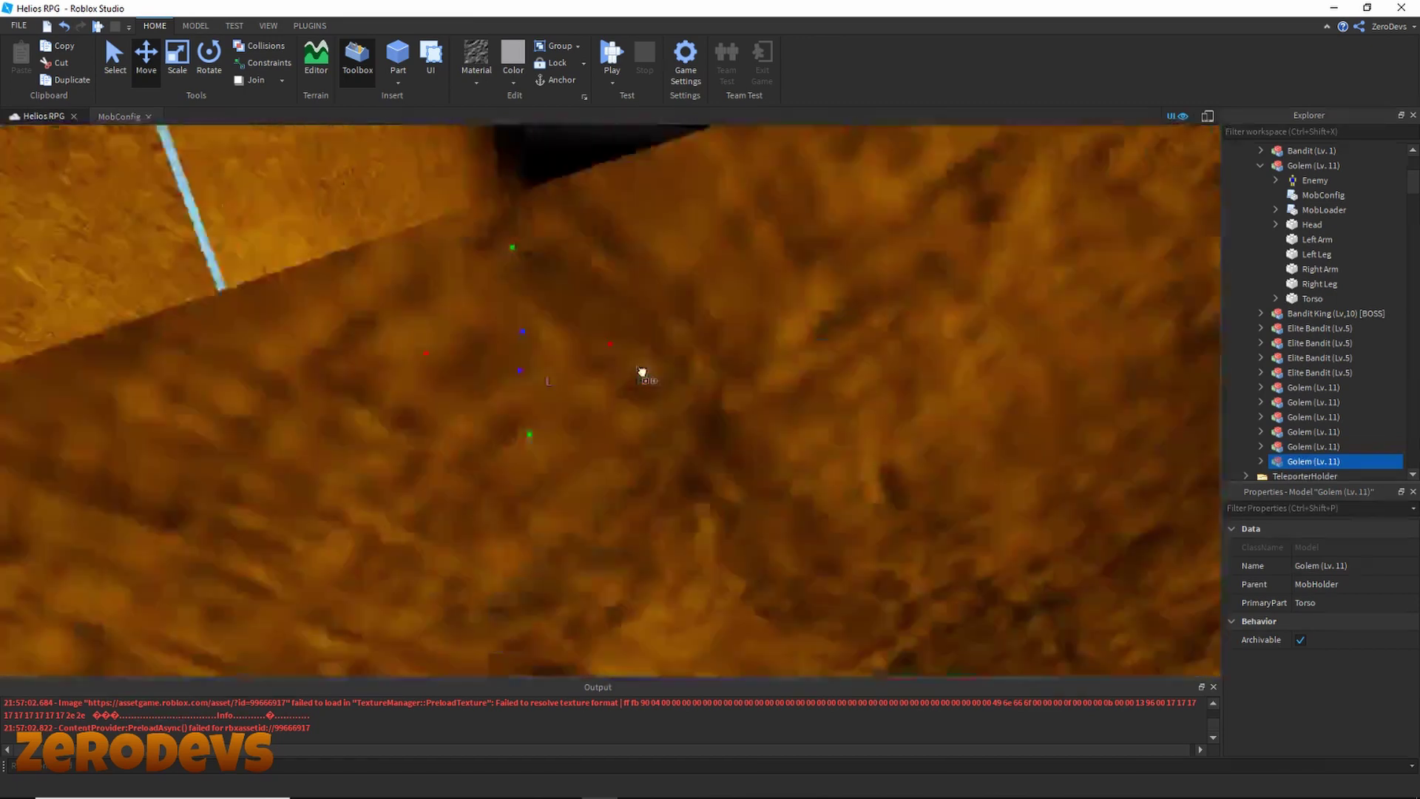
Step: Look over the Golems placed in the cave room and the corridor
right_drag(641, 374, 694, 394)
key(d)
key(d)
key(w)
key(w)
key(w)
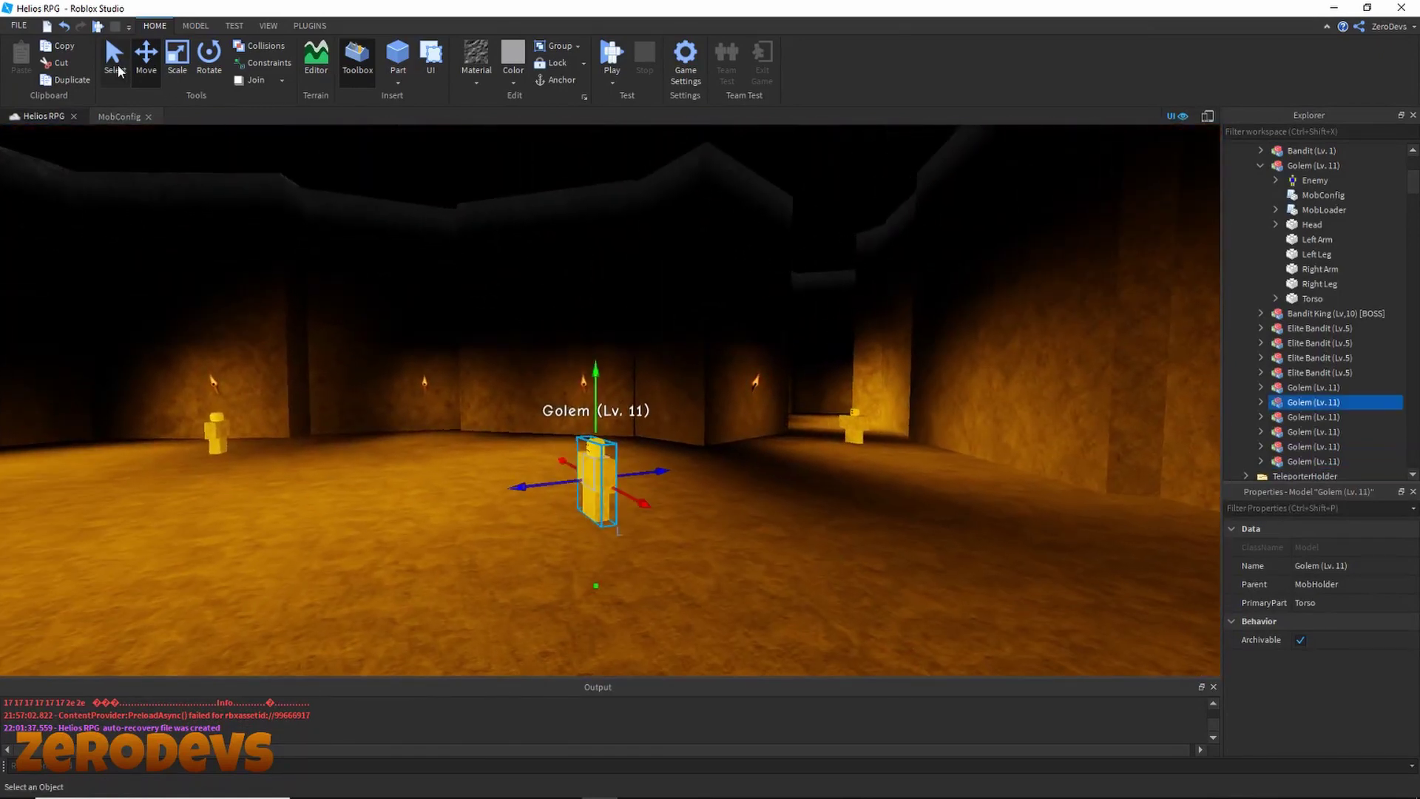
click(114, 64)
key(f)
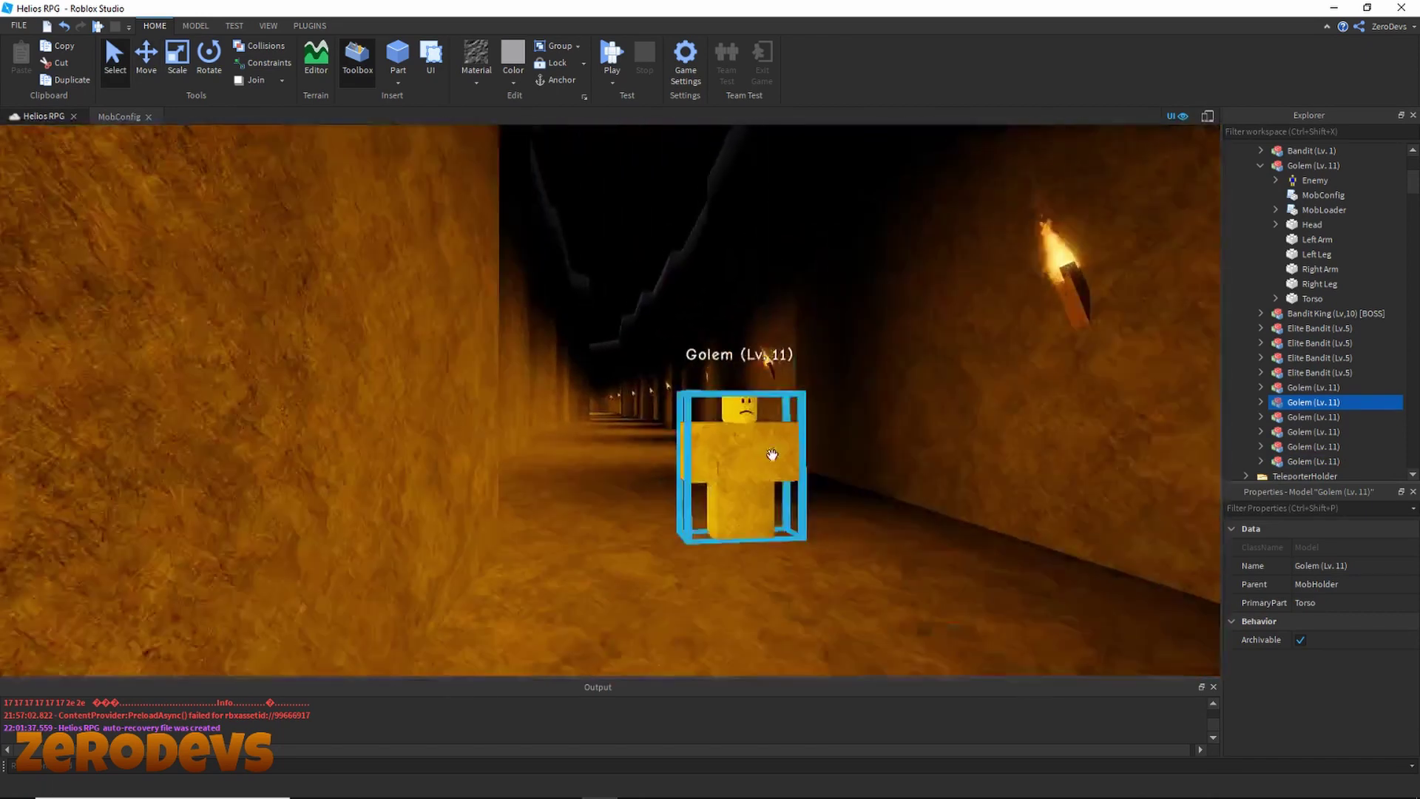
key(w)
Step: Select the newest corridor Golem, duplicate it and place the copy farther along the corridor
click(772, 454)
click(171, 65)
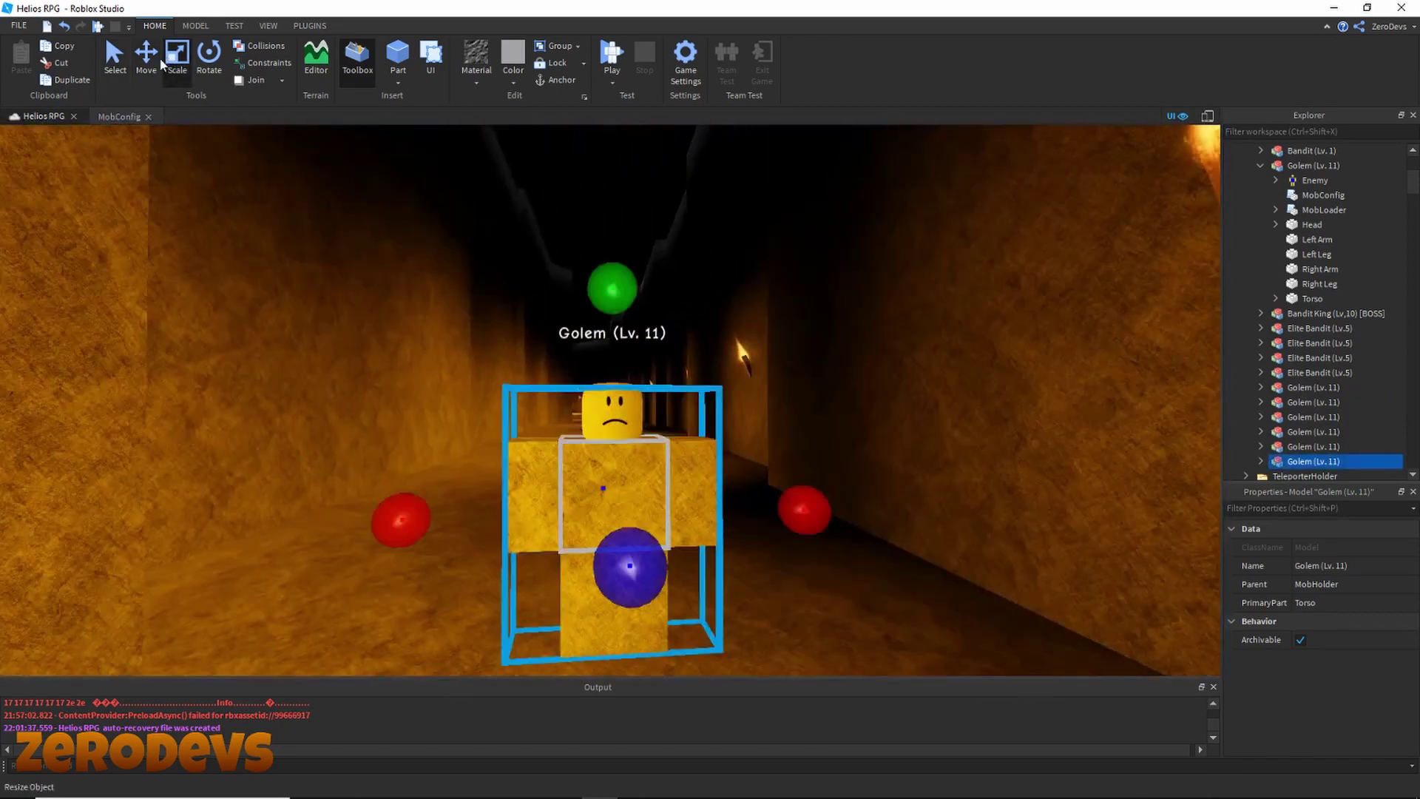
click(150, 65)
right_drag(762, 451, 762, 452)
key(a)
key(ctrl+d)
drag(733, 445, 89, 275)
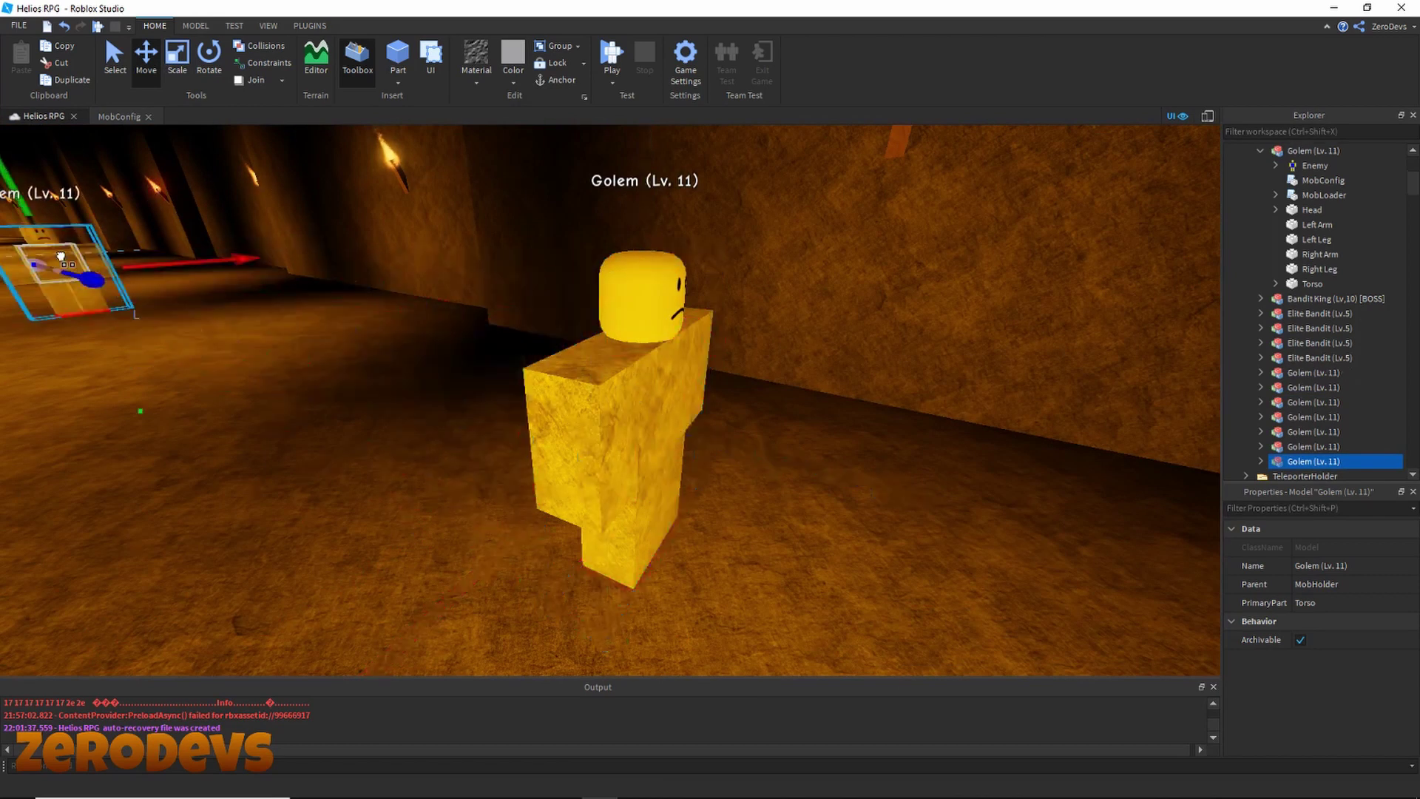
right_drag(348, 345, 509, 400)
key(w)
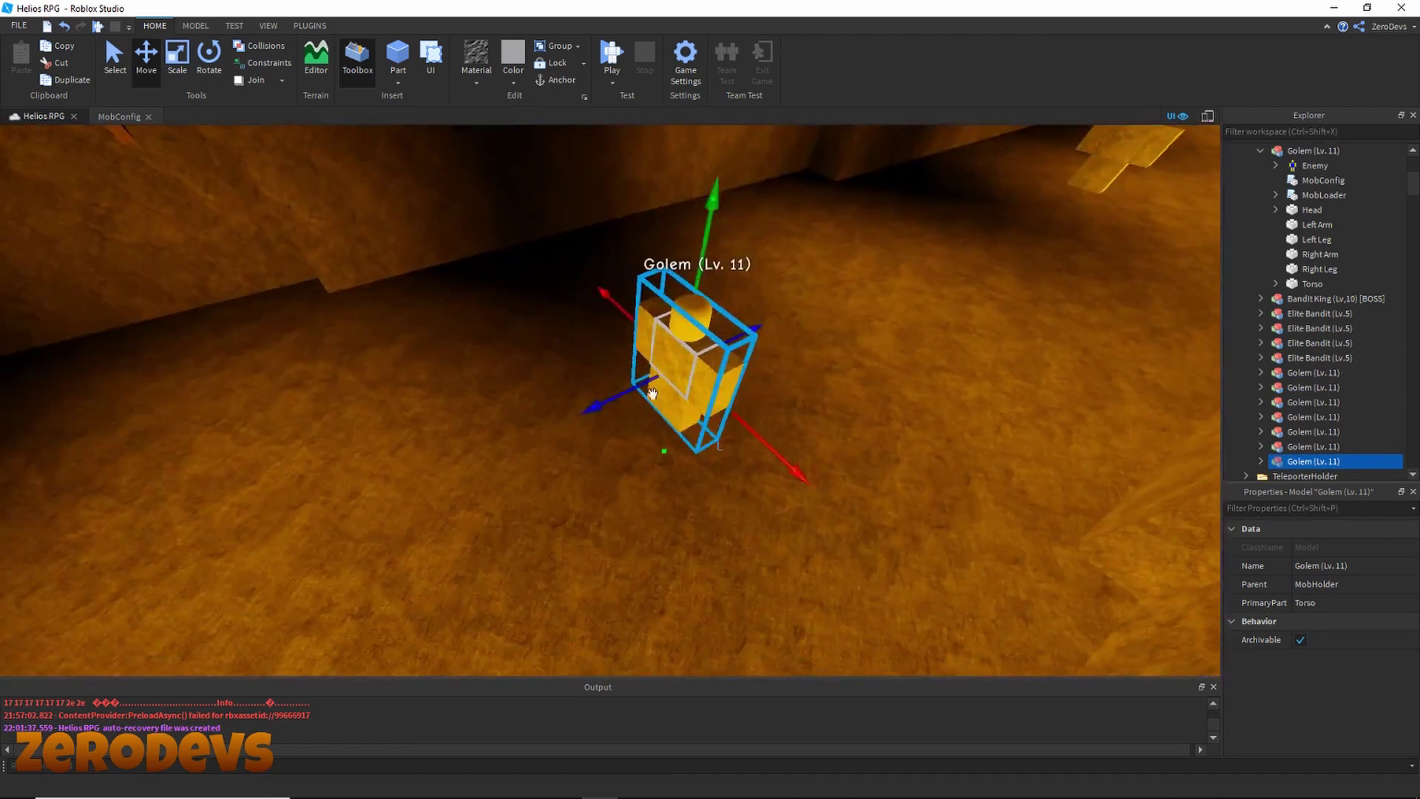
Step: Move the newest Golem copy deeper into the cave tunnel
right_drag(639, 393, 622, 396)
drag(459, 348, 81, 241)
right_drag(409, 368, 635, 498)
key(w)
drag(723, 519, 669, 453)
Step: Rename the newest Golem copy to "Strong Golem (Lv. 18)"
right_drag(757, 437, 1196, 448)
key(w)
scroll(1197, 448, up, 3)
right_click(1313, 461)
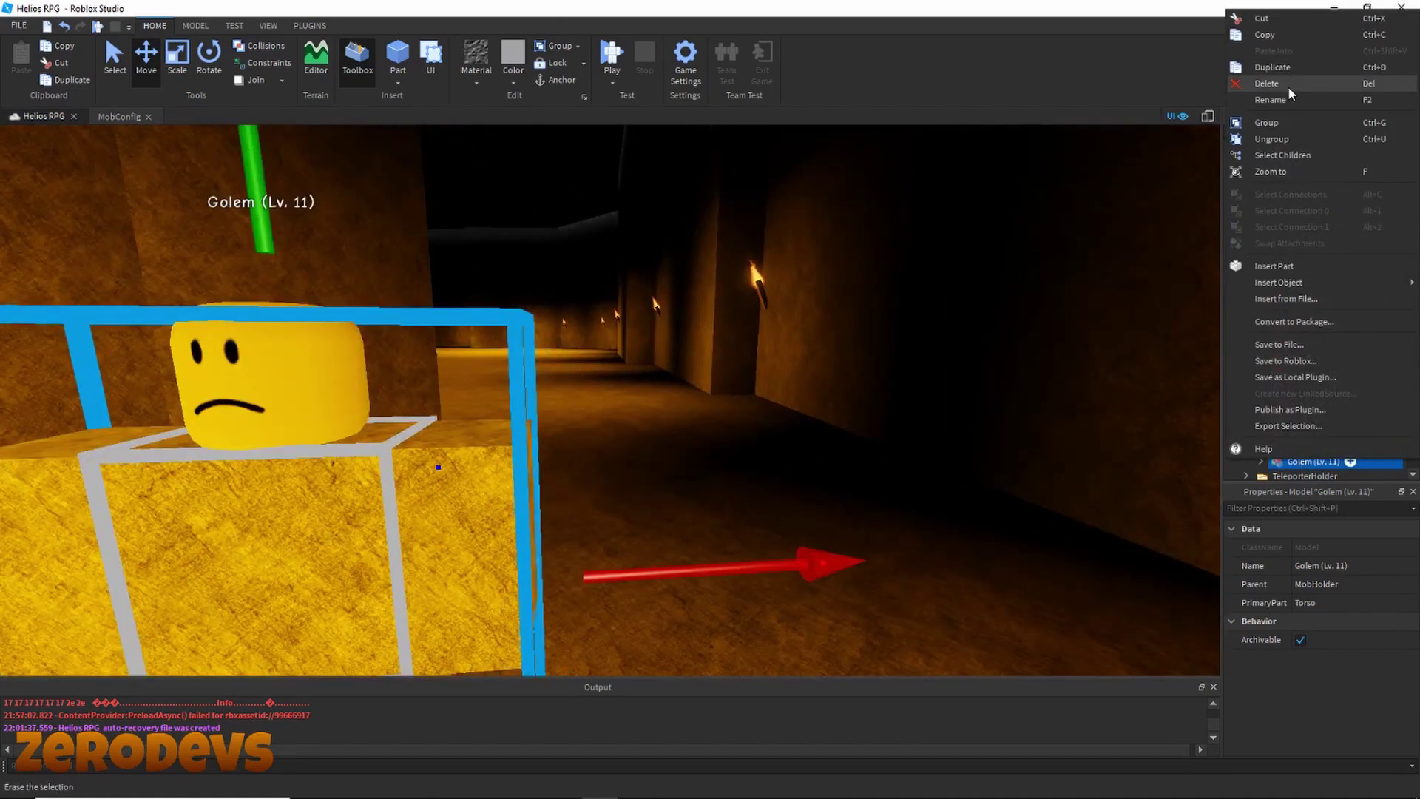
click(1290, 99)
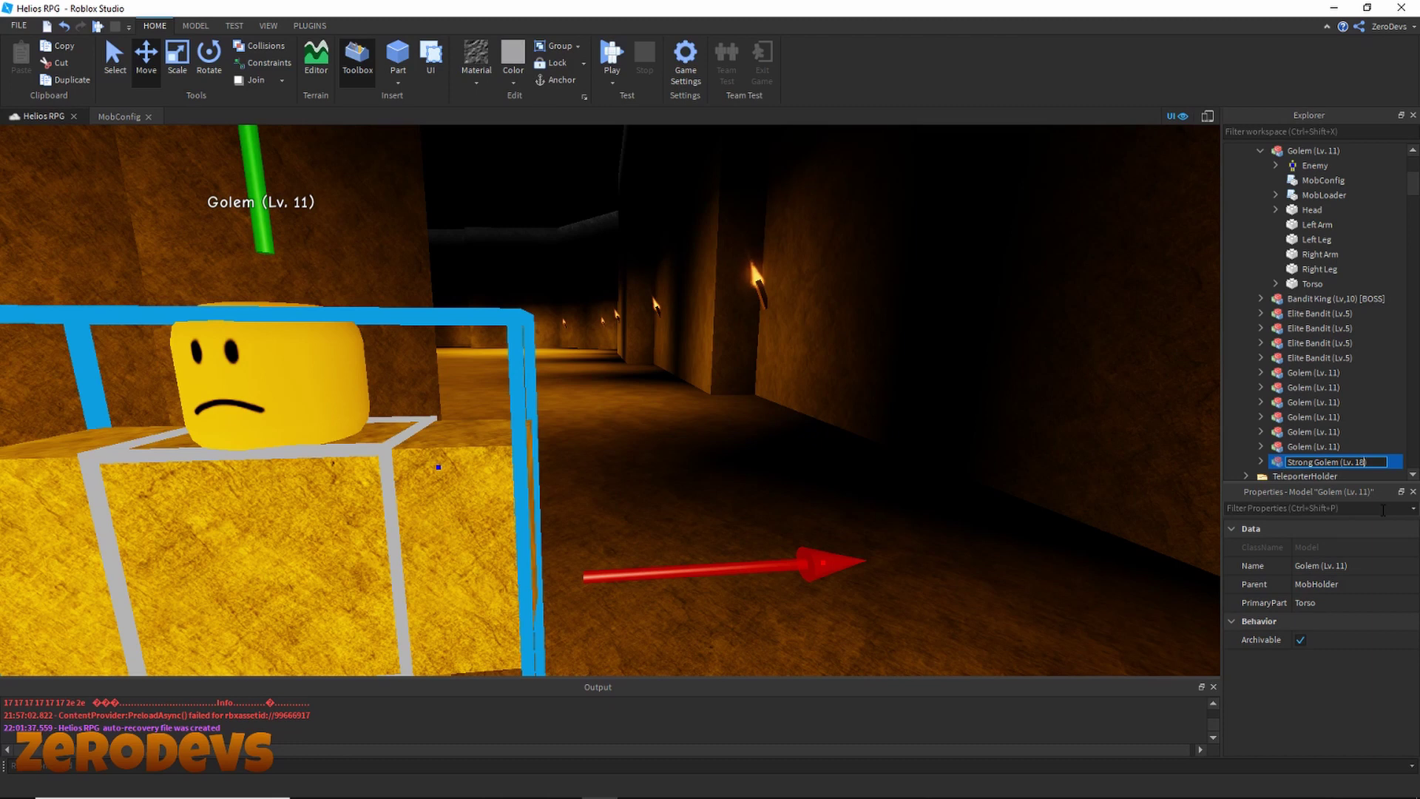
key(Return)
Step: In the Strong Golem's MobConfig script, set MobLevel to 18 and MobName to "Strong Golem"
scroll(1291, 378, down, 2)
double_click(1301, 400)
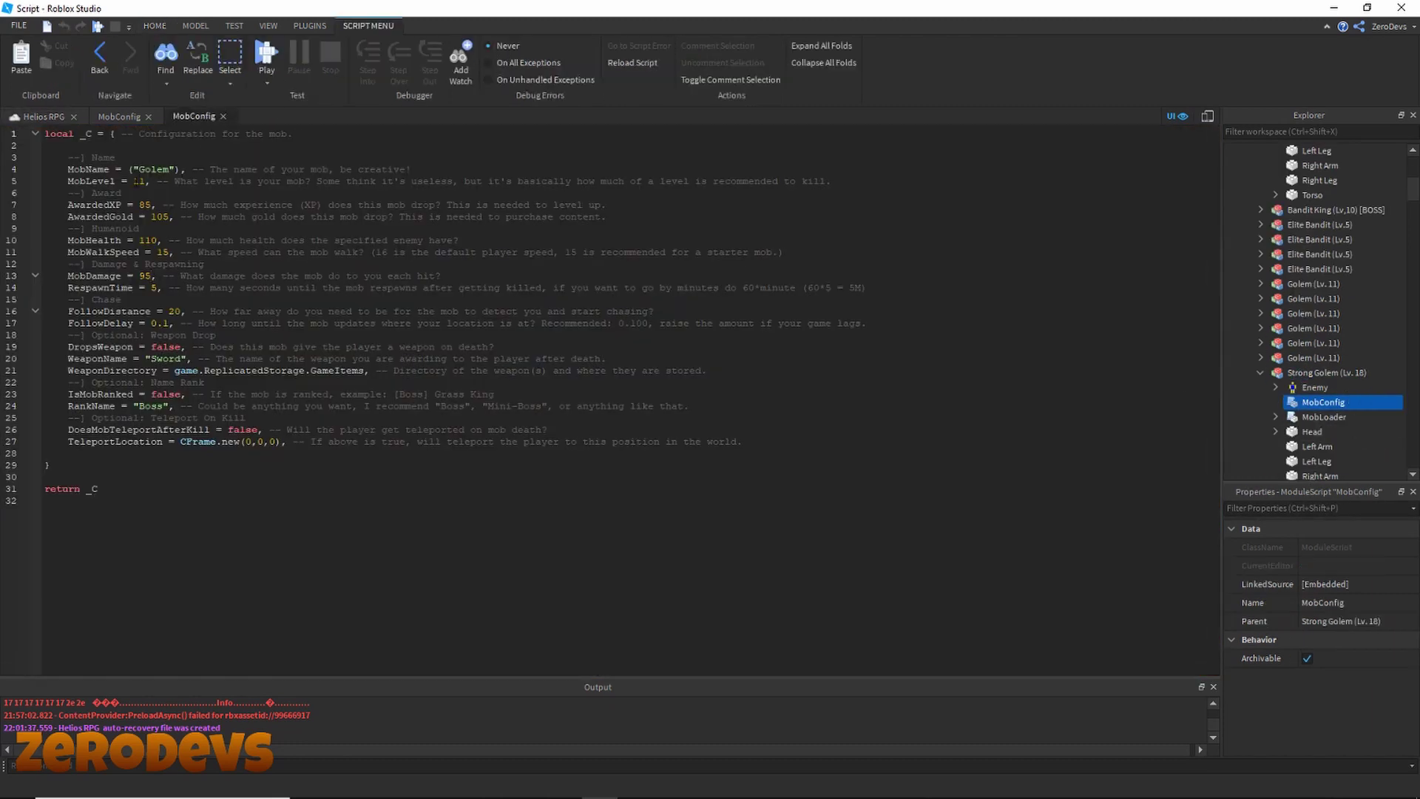
triple_click(137, 181)
drag(140, 181, 146, 181)
text(8)
double_click(156, 170)
text(Strong)
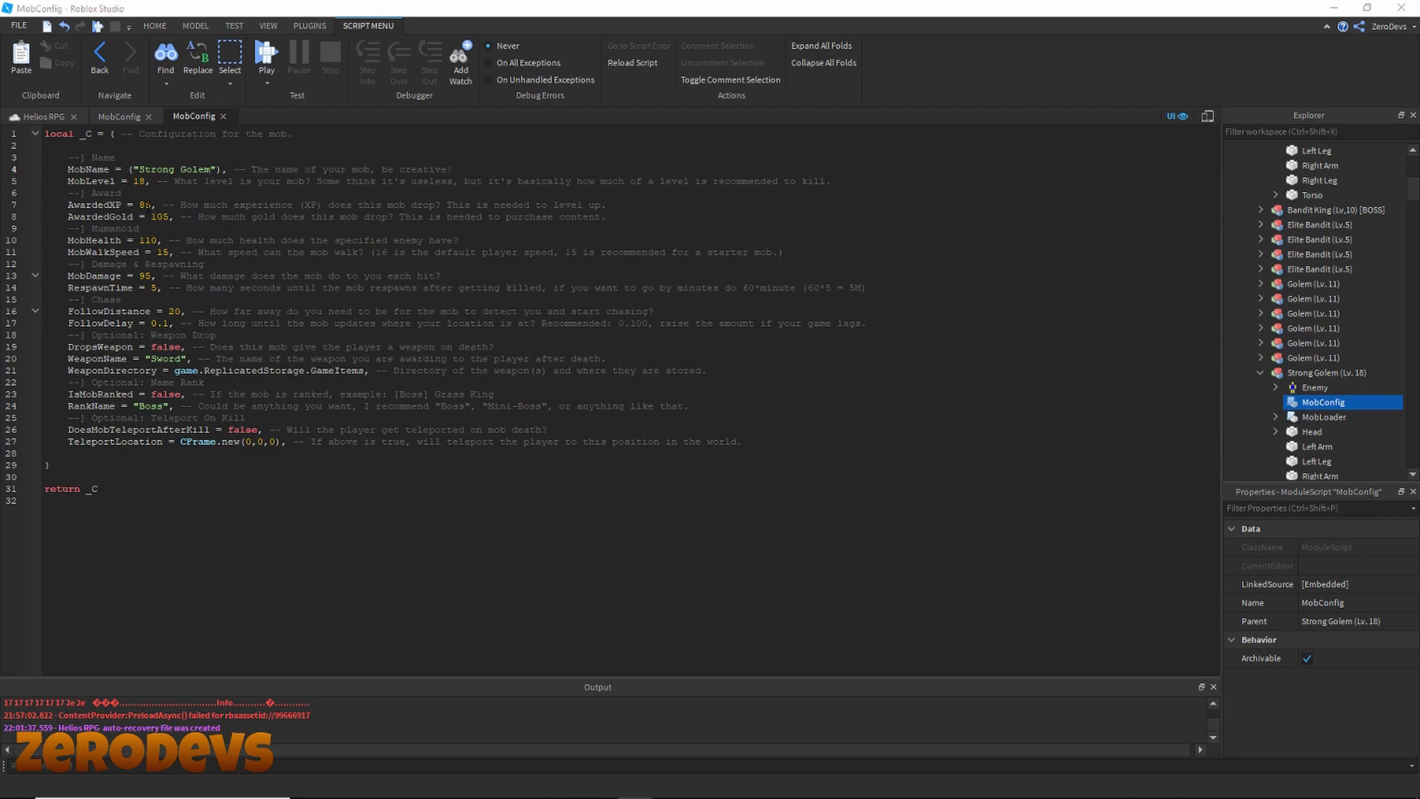
Step: Switch to the Calculator and multiply 8 by 18 to scale the XP award
click(986, 509)
click(1105, 509)
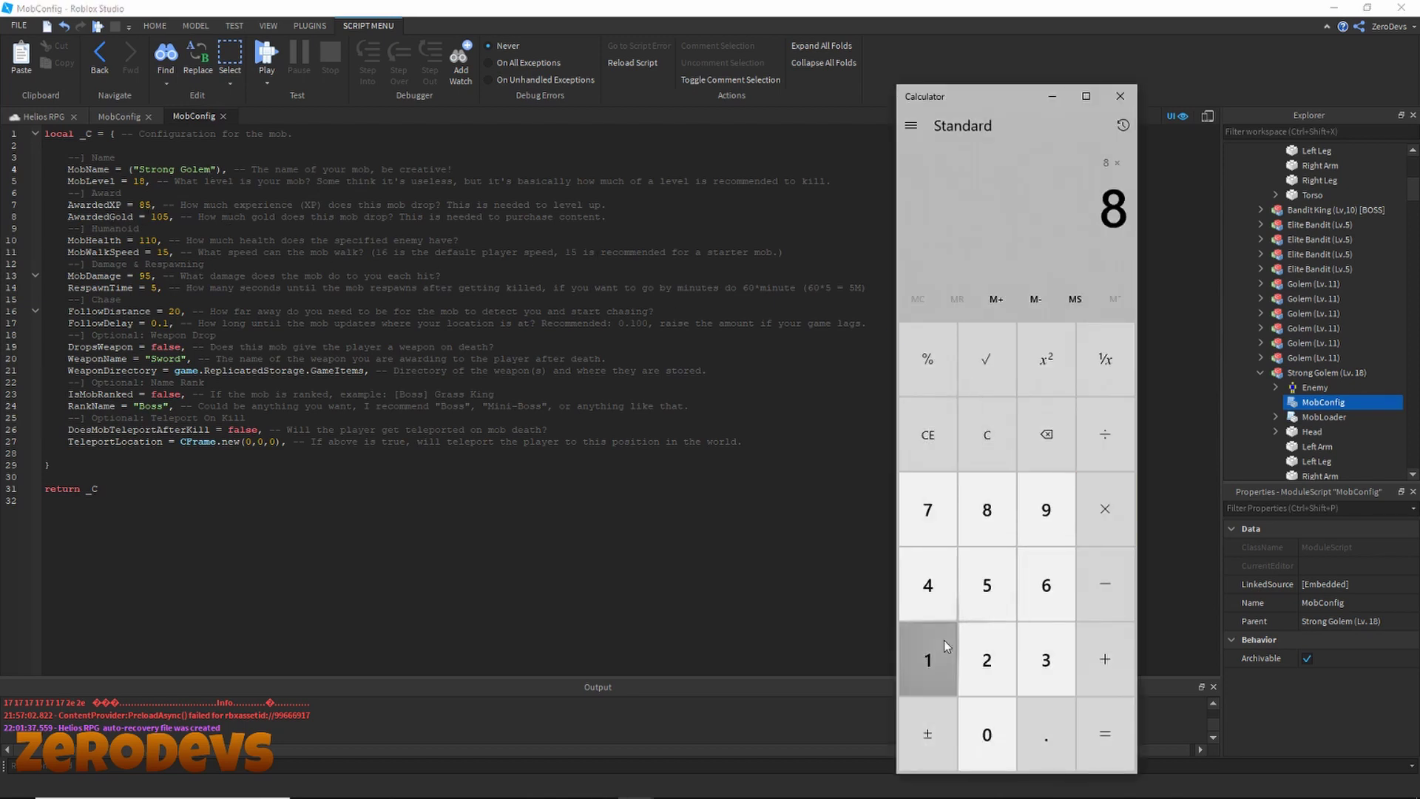
click(927, 659)
click(987, 509)
click(1105, 733)
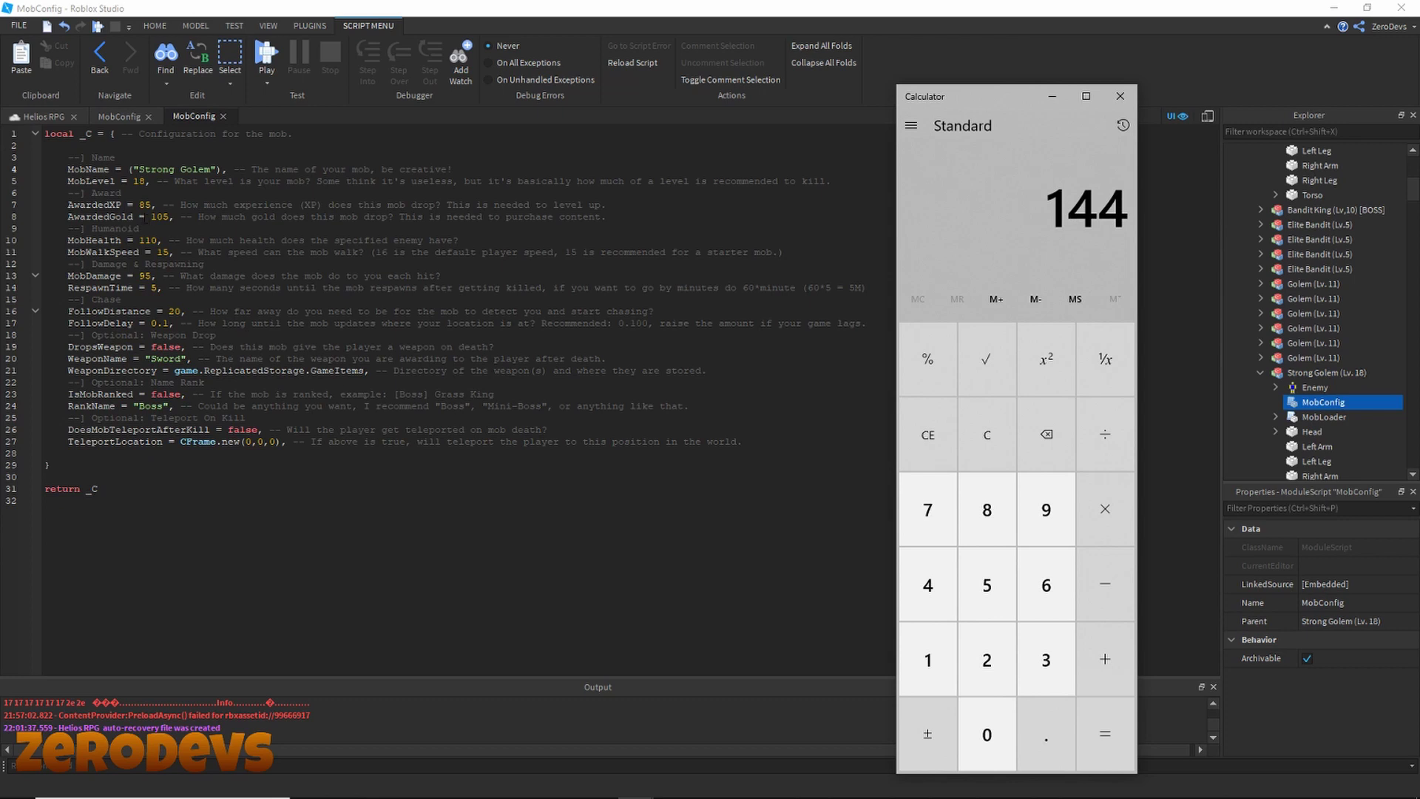
Step: Back in the Strong Golem's MobConfig, set AwardedXP to 140 and AwardedGold to 175
double_click(148, 205)
text(140)
double_click(160, 216)
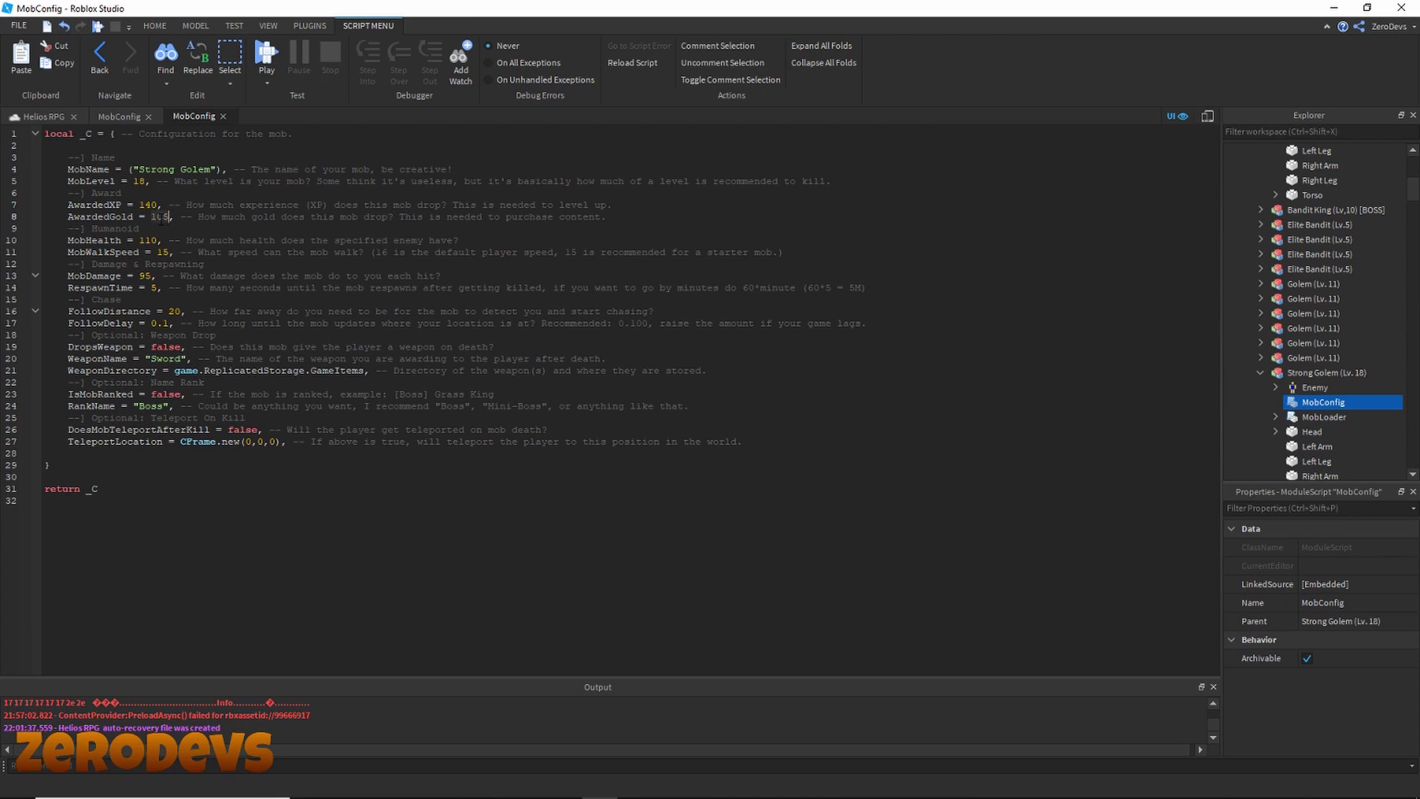
text(175)
Step: Set the Strong Golem's MobHealth to 185 and its MobDamage to 160 in MobConfig
double_click(148, 241)
text(180)
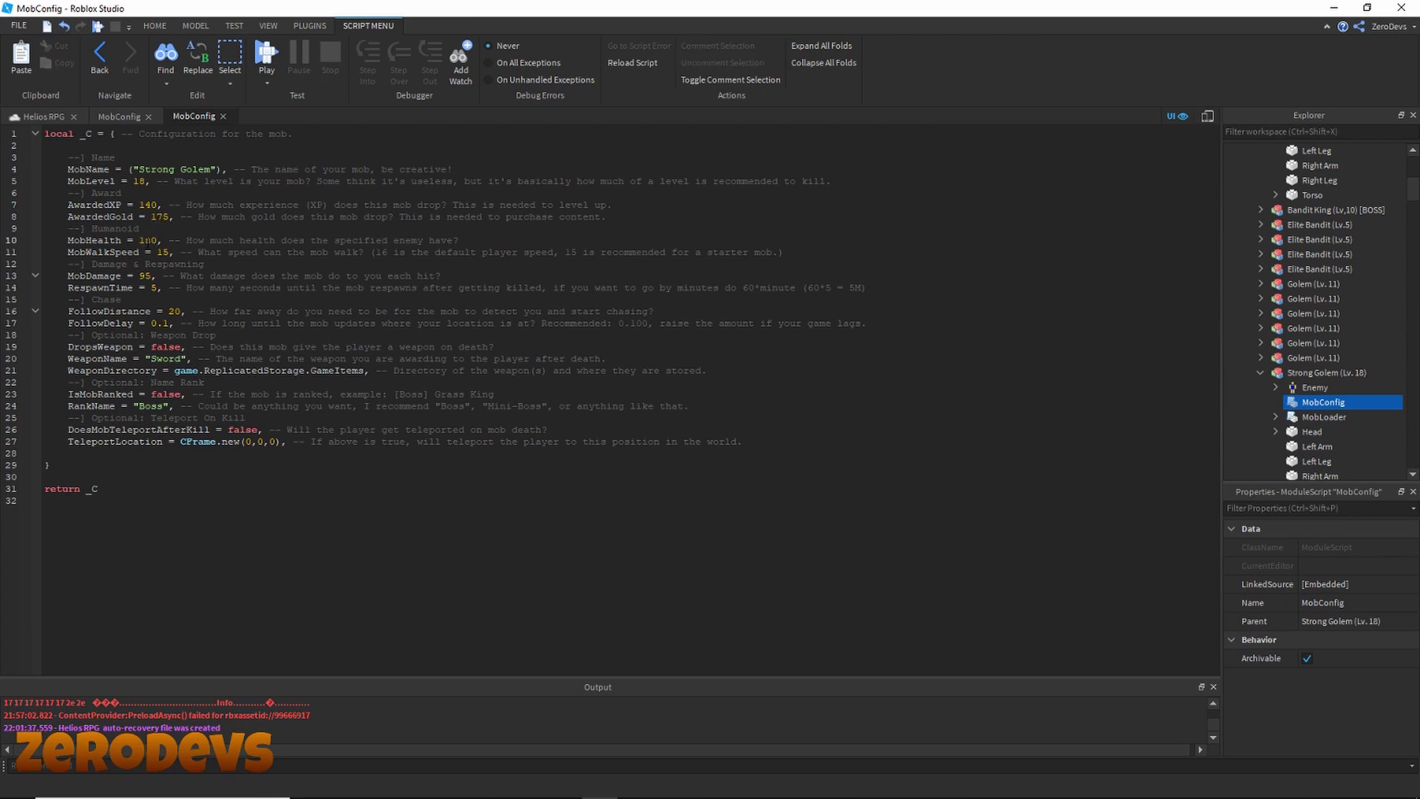
double_click(151, 241)
text(185)
double_click(146, 276)
text(150)
double_click(148, 276)
click(149, 276)
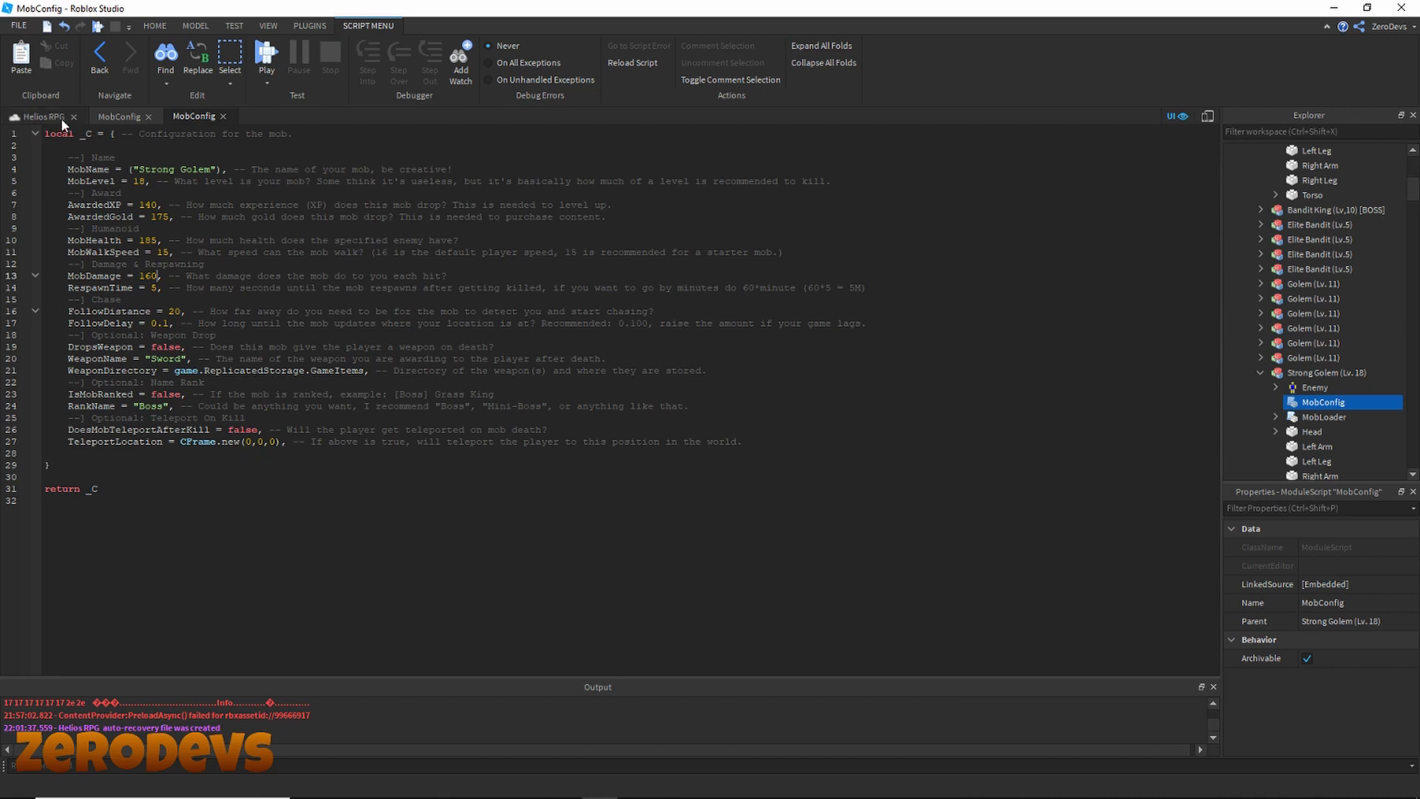
Step: Return to the Helios RPG place and set the Strong Golem's overhead TextLabel text to "Strong Golem (Lv. 18)"
click(37, 116)
click(1315, 387)
click(1274, 387)
click(1291, 402)
click(1348, 416)
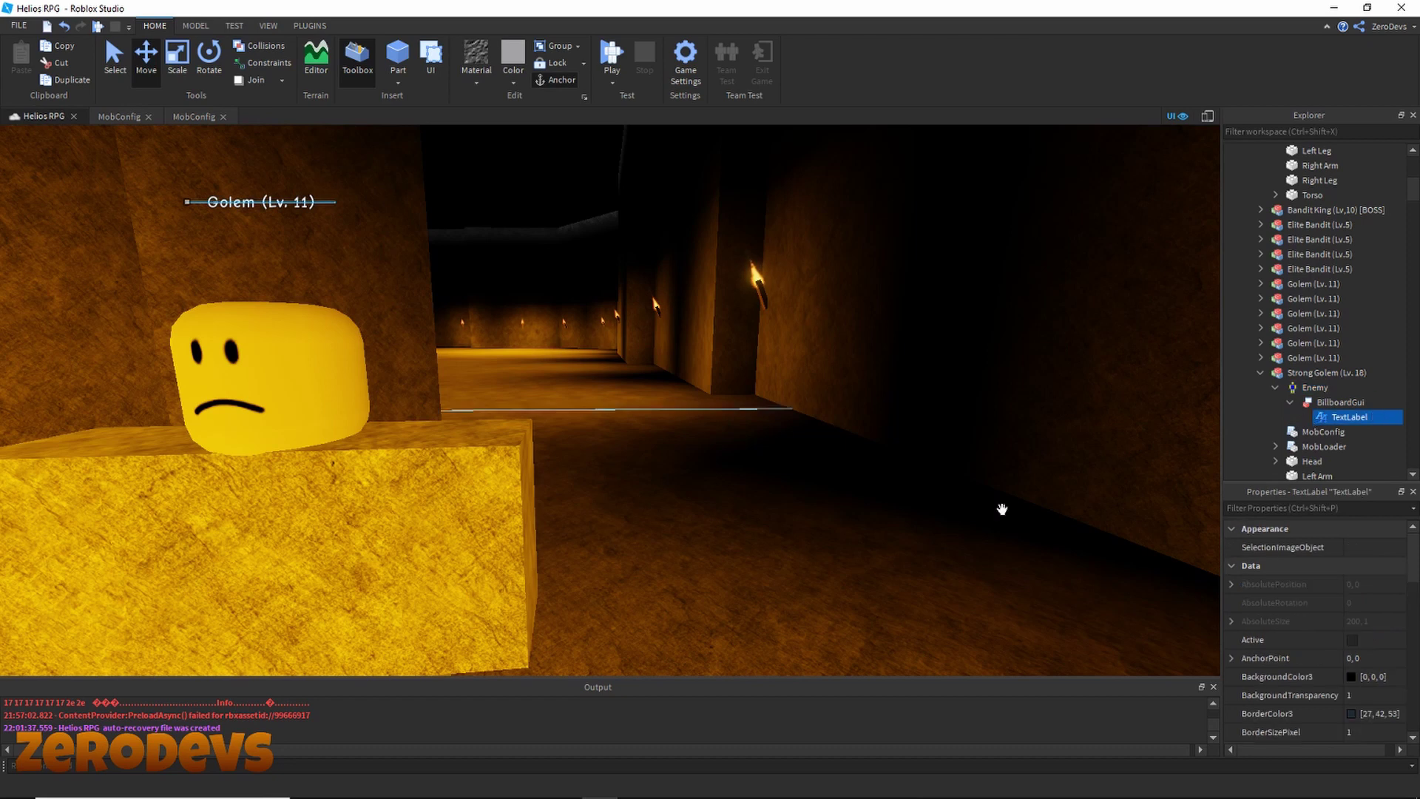
scroll(1374, 555, down, 5)
scroll(1374, 555, down, 10)
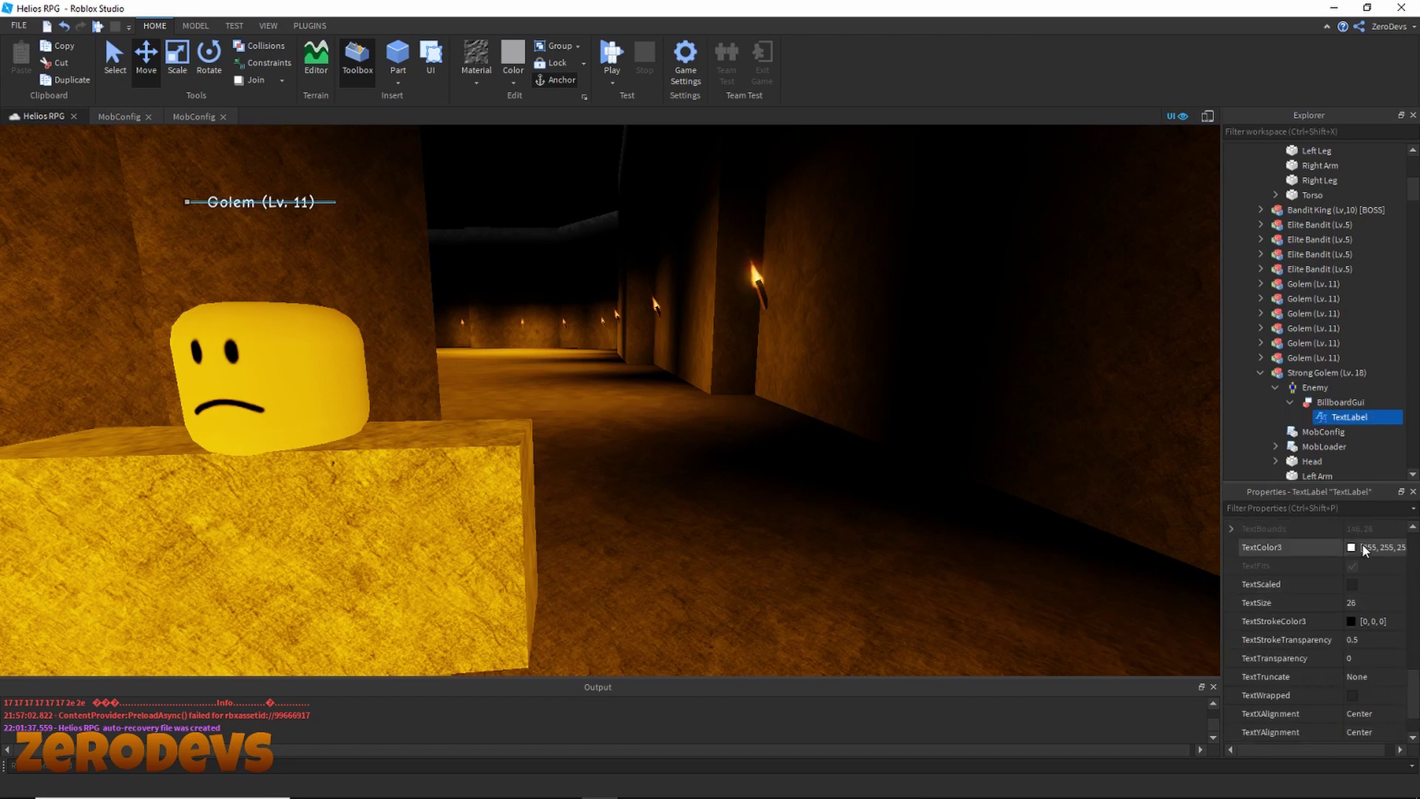
scroll(1364, 566, up, 1)
double_click(1353, 621)
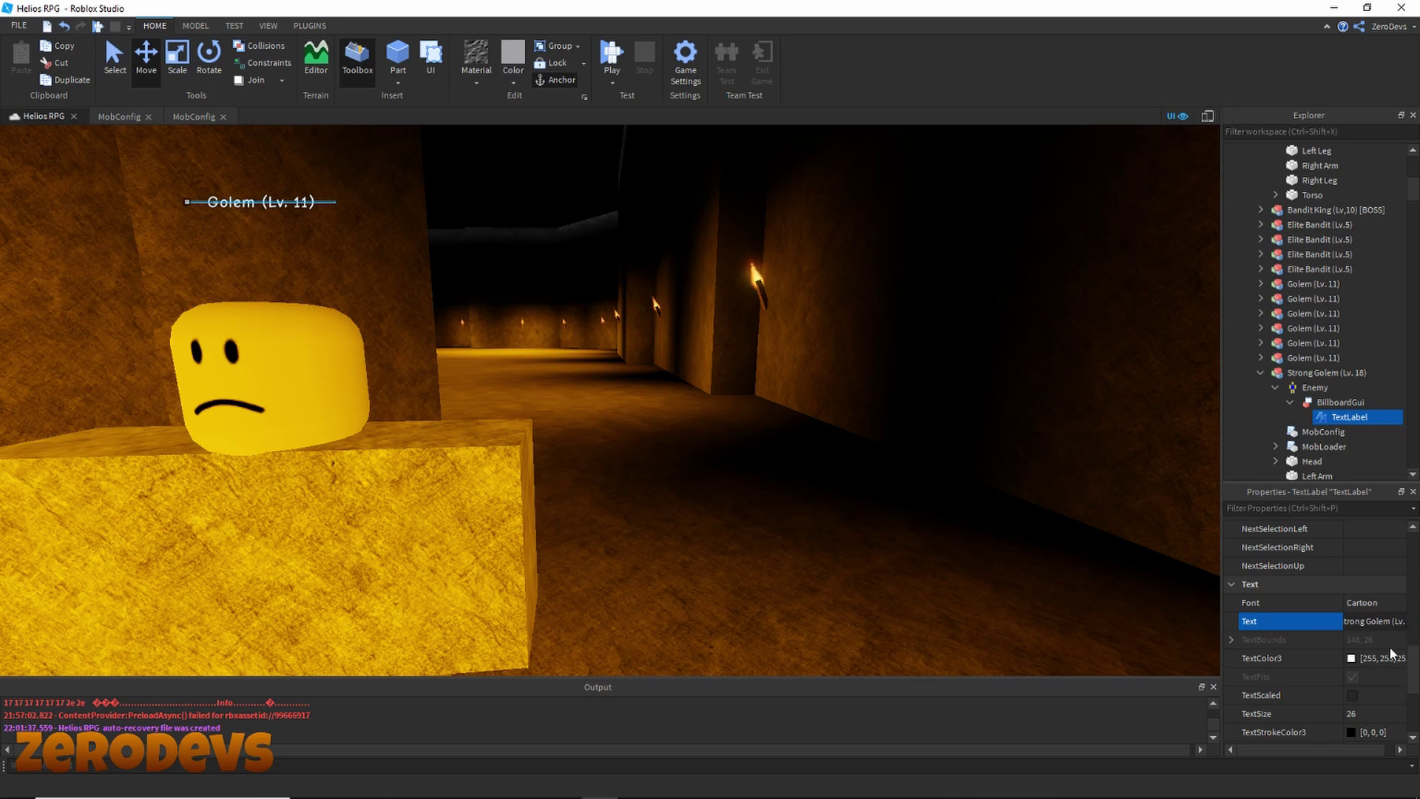
key(Return)
Step: Select the Strong Golem model and reposition it in the tunnel
click(320, 484)
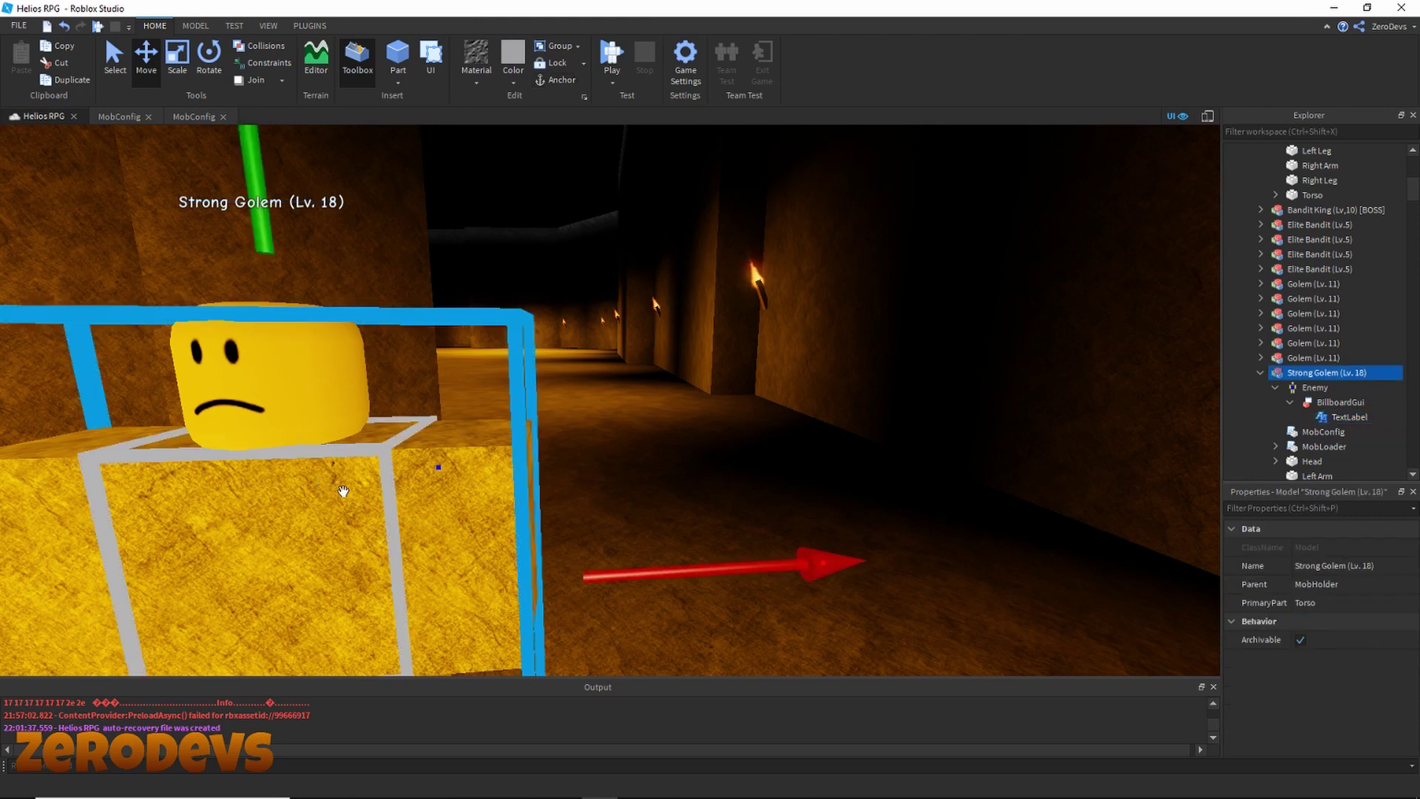
key(f)
right_drag(501, 456, 703, 485)
drag(737, 480, 566, 465)
right_drag(666, 469, 621, 466)
drag(896, 516, 850, 520)
key(d)
key(w)
Step: Paint the Strong Golem's head, torso, arms and legs in a near-black colour
click(513, 80)
click(645, 337)
click(551, 427)
click(558, 532)
click(629, 503)
click(580, 602)
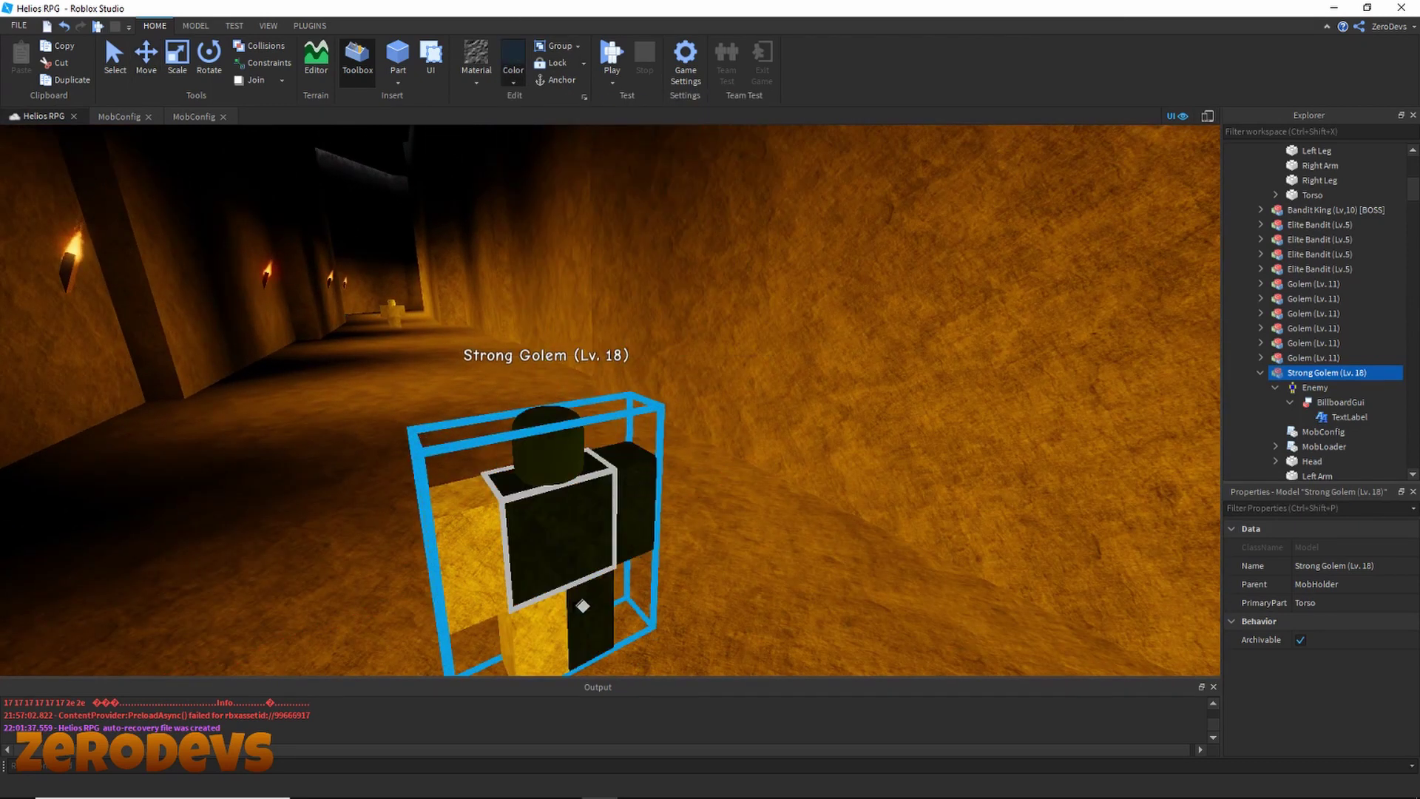
click(518, 636)
click(462, 547)
Step: Duplicate the Strong Golem twice with the Move tool active and spread the copies along the tunnel
click(150, 78)
key(d)
right_drag(589, 212, 783, 326)
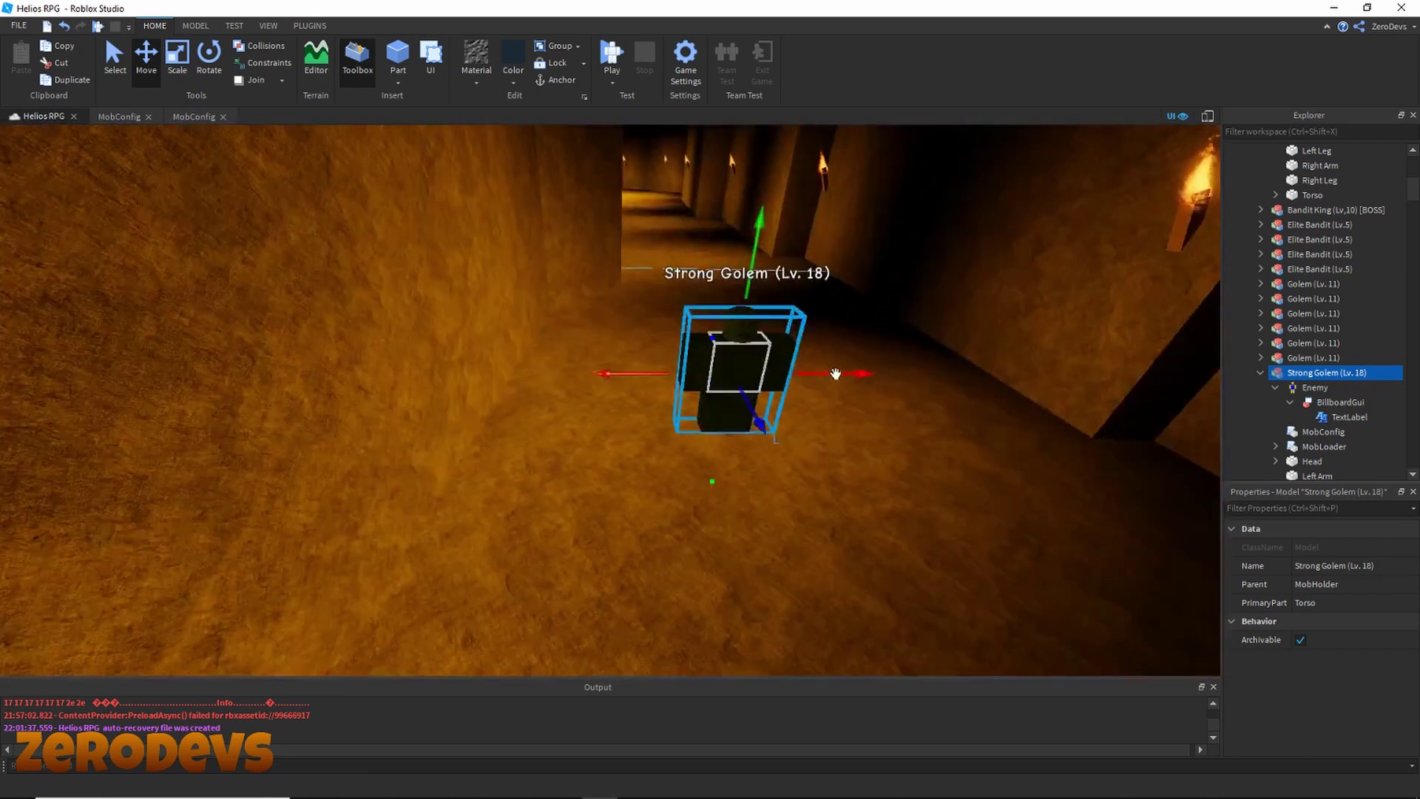
key(ctrl+d)
drag(836, 374, 735, 369)
right_drag(736, 370, 735, 369)
key(ctrl+d)
drag(597, 477, 566, 240)
key(w)
right_drag(566, 241, 566, 240)
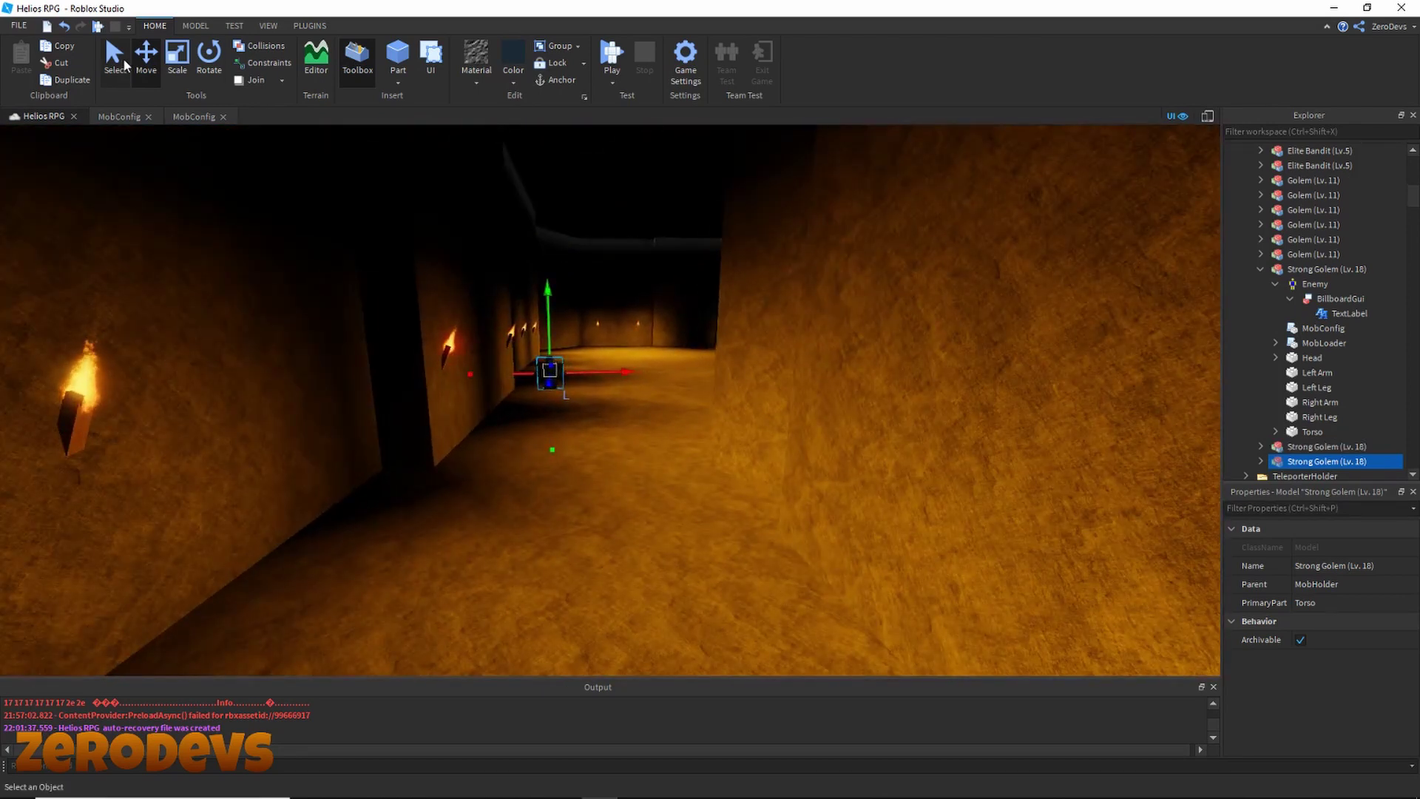
Step: Duplicate the Strong Golem and place the copy on the floor of the large cave chamber
click(117, 64)
right_drag(521, 304, 521, 304)
key(w)
key(w)
drag(584, 561, 684, 510)
right_drag(691, 504, 690, 504)
key(ctrl+d)
drag(601, 382, 821, 319)
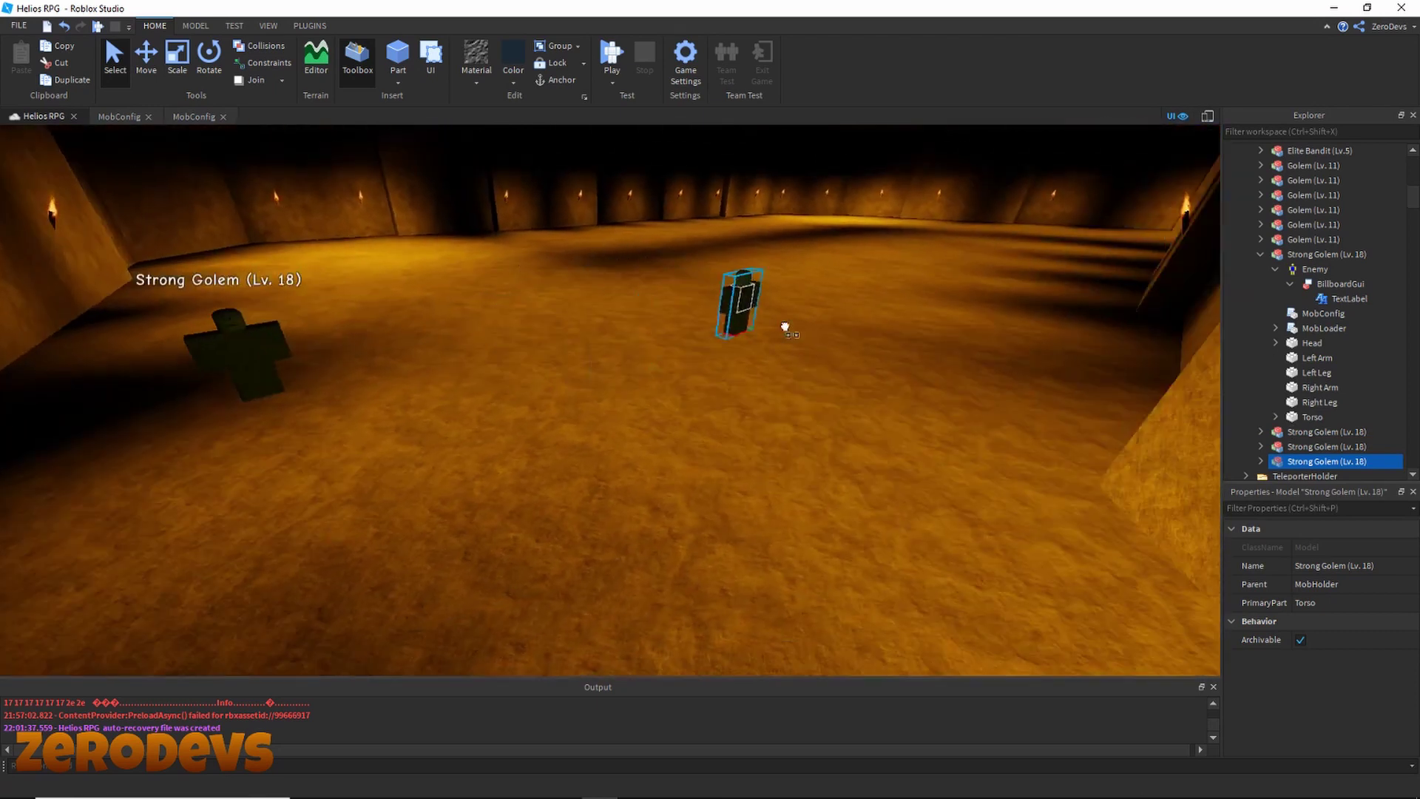
Step: Add further Strong Golem copies and spread them across the chamber floor
right_drag(992, 334, 992, 334)
key(w)
key(ctrl+d)
drag(813, 260, 687, 334)
right_drag(713, 383, 713, 384)
key(a)
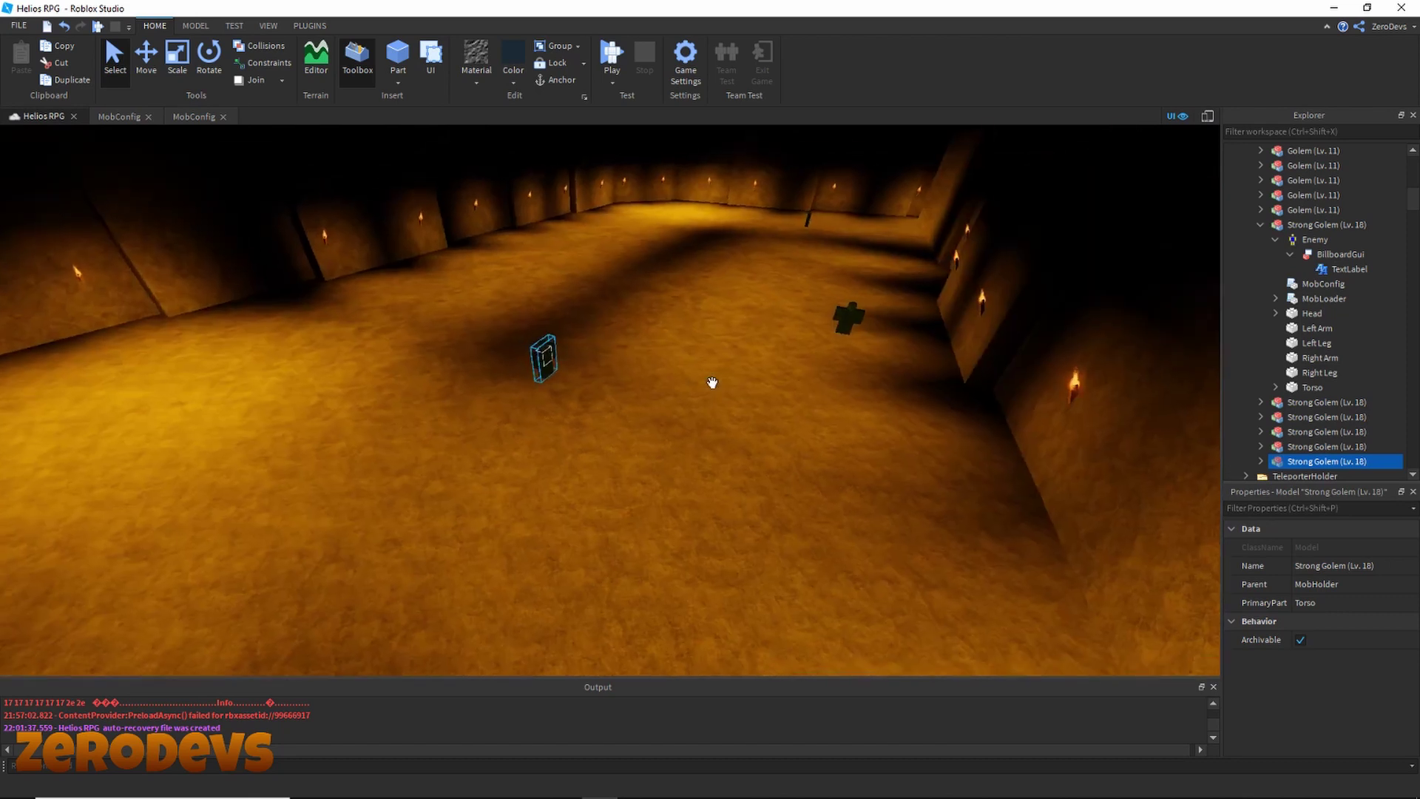
Step: Duplicate the Strong Golem once more, place the copy deeper in the chamber and clear the selection
key(ctrl+d)
drag(600, 367, 721, 265)
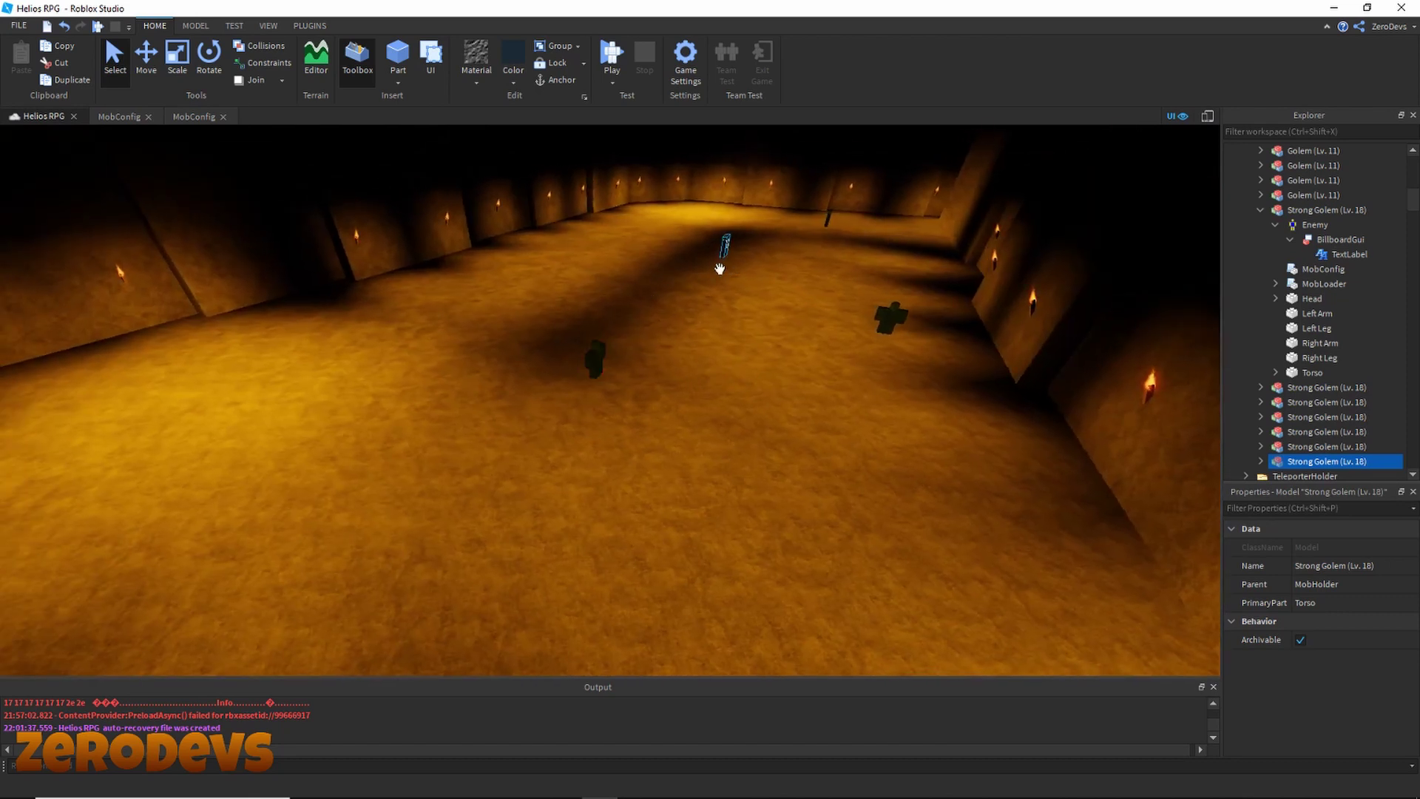
key(a)
right_drag(735, 380, 736, 380)
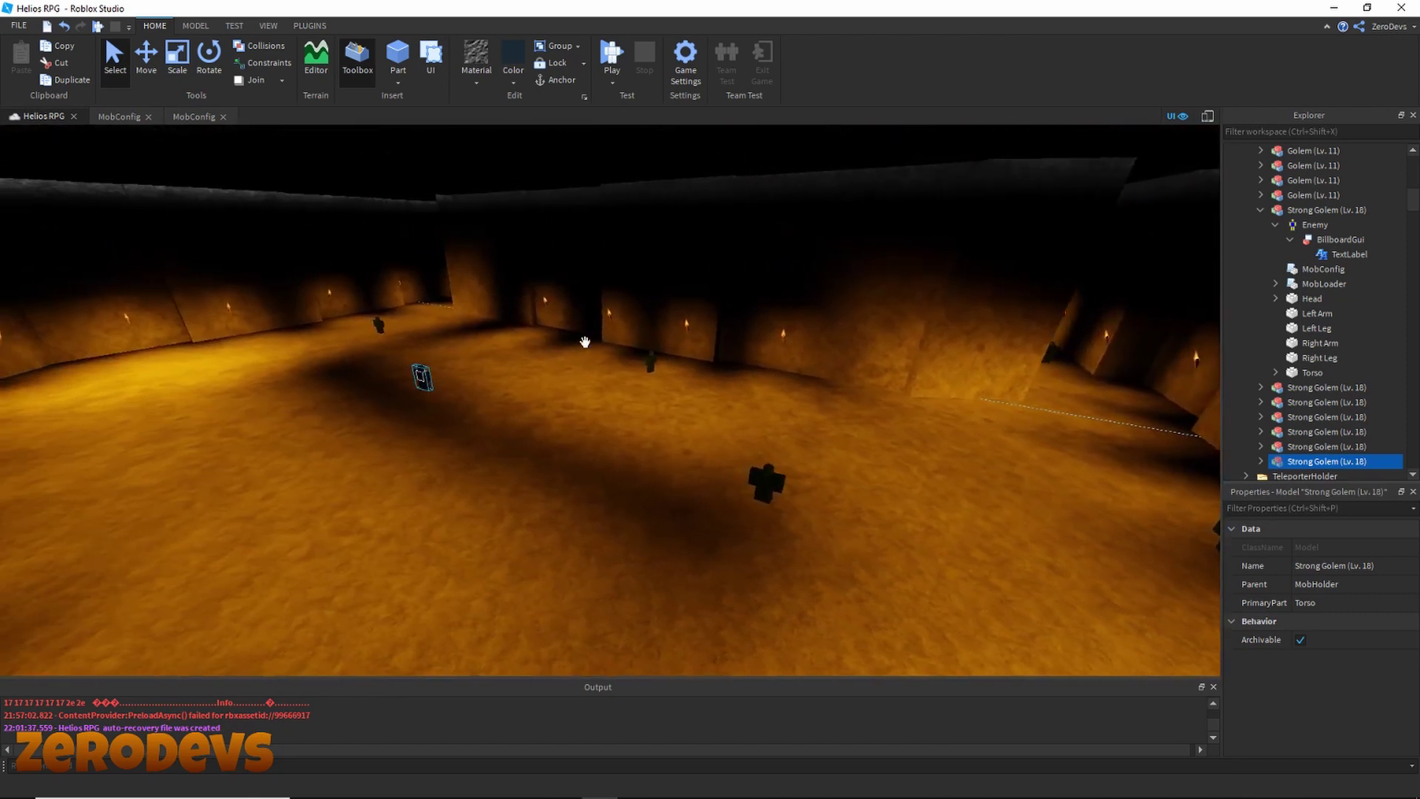
key(a)
right_drag(545, 325, 580, 455)
key(s)
key(s)
click(571, 451)
key(s)
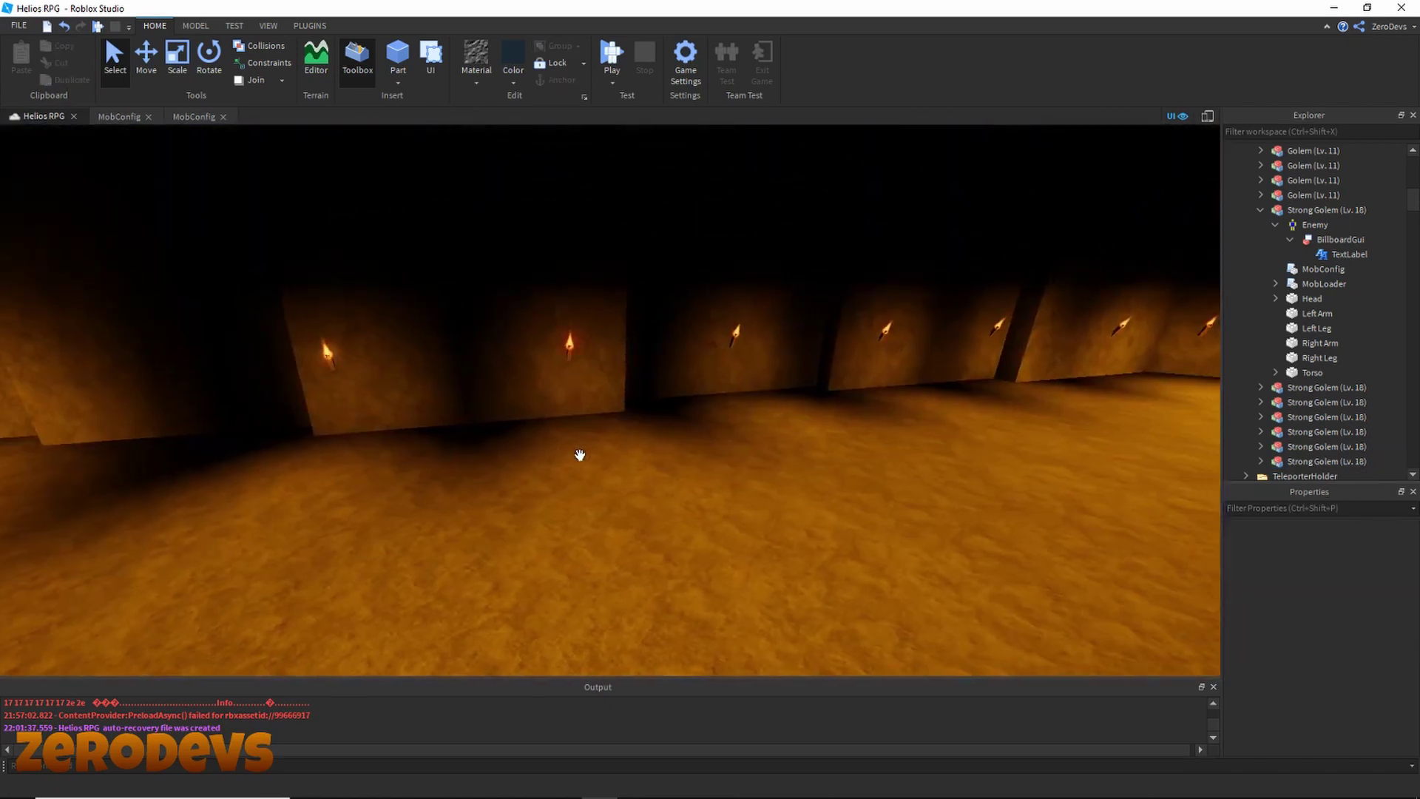
Step: Insert a block part near the chamber wall, position it on the floor and scale it taller
right_drag(580, 455, 580, 457)
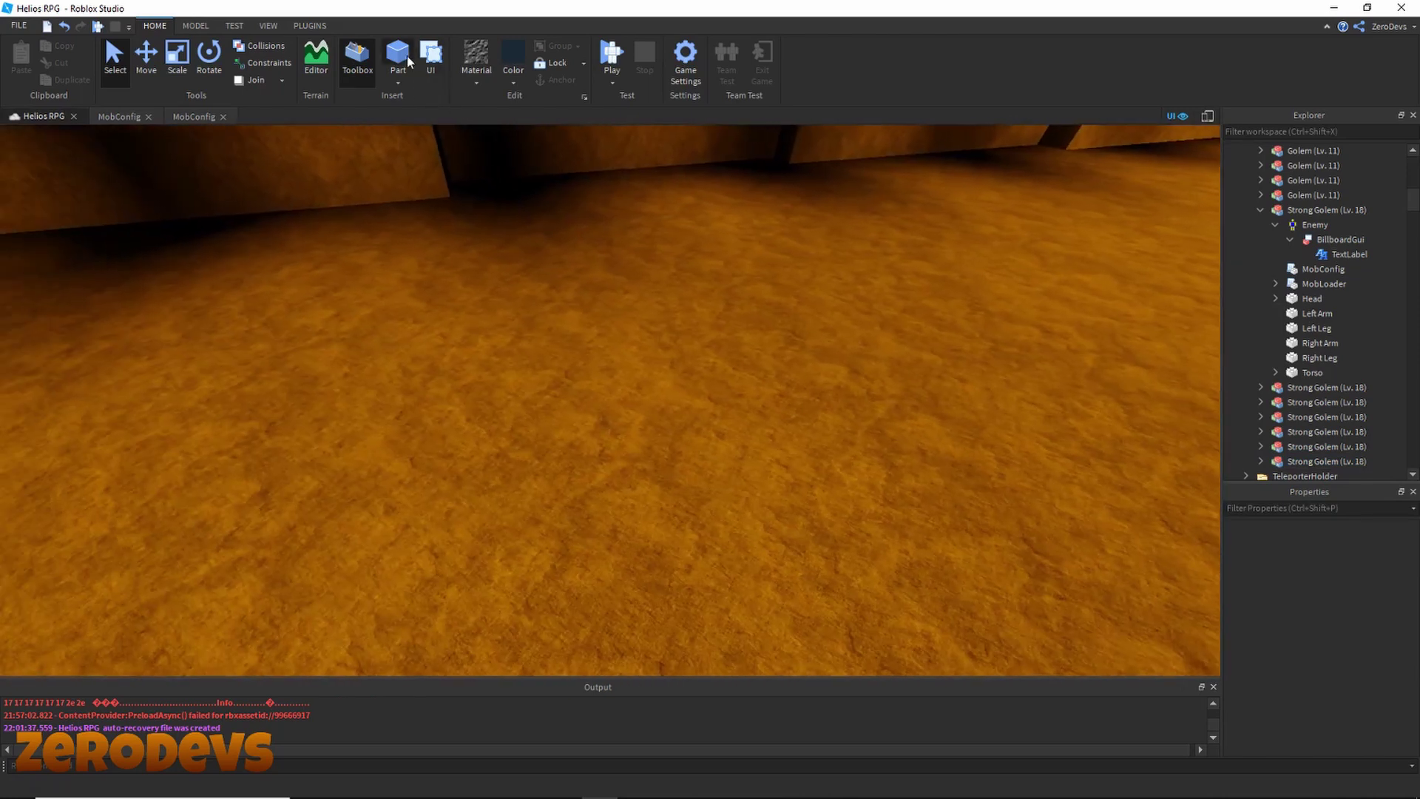
click(398, 56)
scroll(640, 325, up, 3)
drag(626, 368, 522, 369)
click(179, 68)
scroll(620, 362, down, 3)
scroll(620, 361, down, 1)
drag(596, 306, 592, 227)
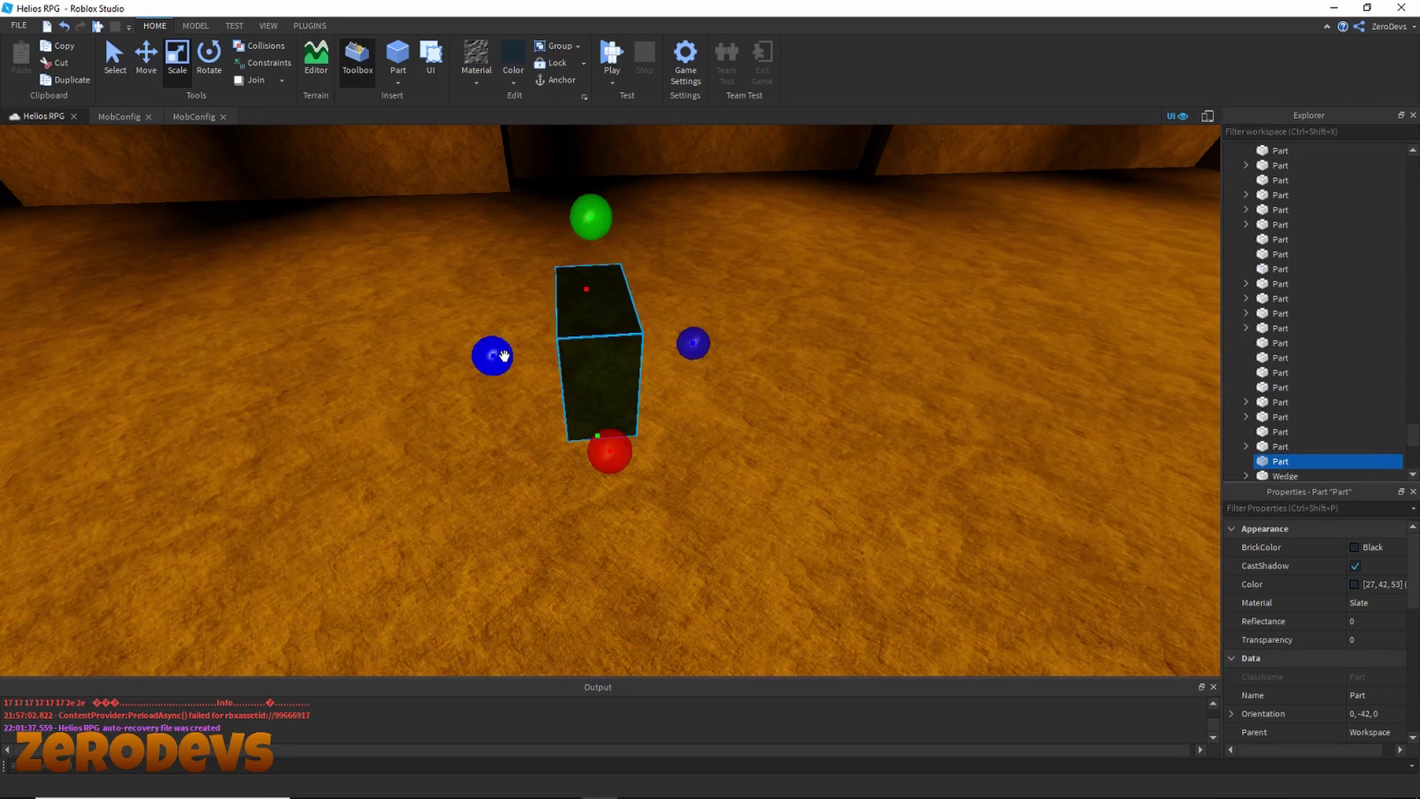
Step: Enlarge the new block in width, length and height to form a solid slab
drag(504, 356, 471, 358)
drag(590, 219, 592, 185)
right_drag(626, 305, 627, 305)
key(a)
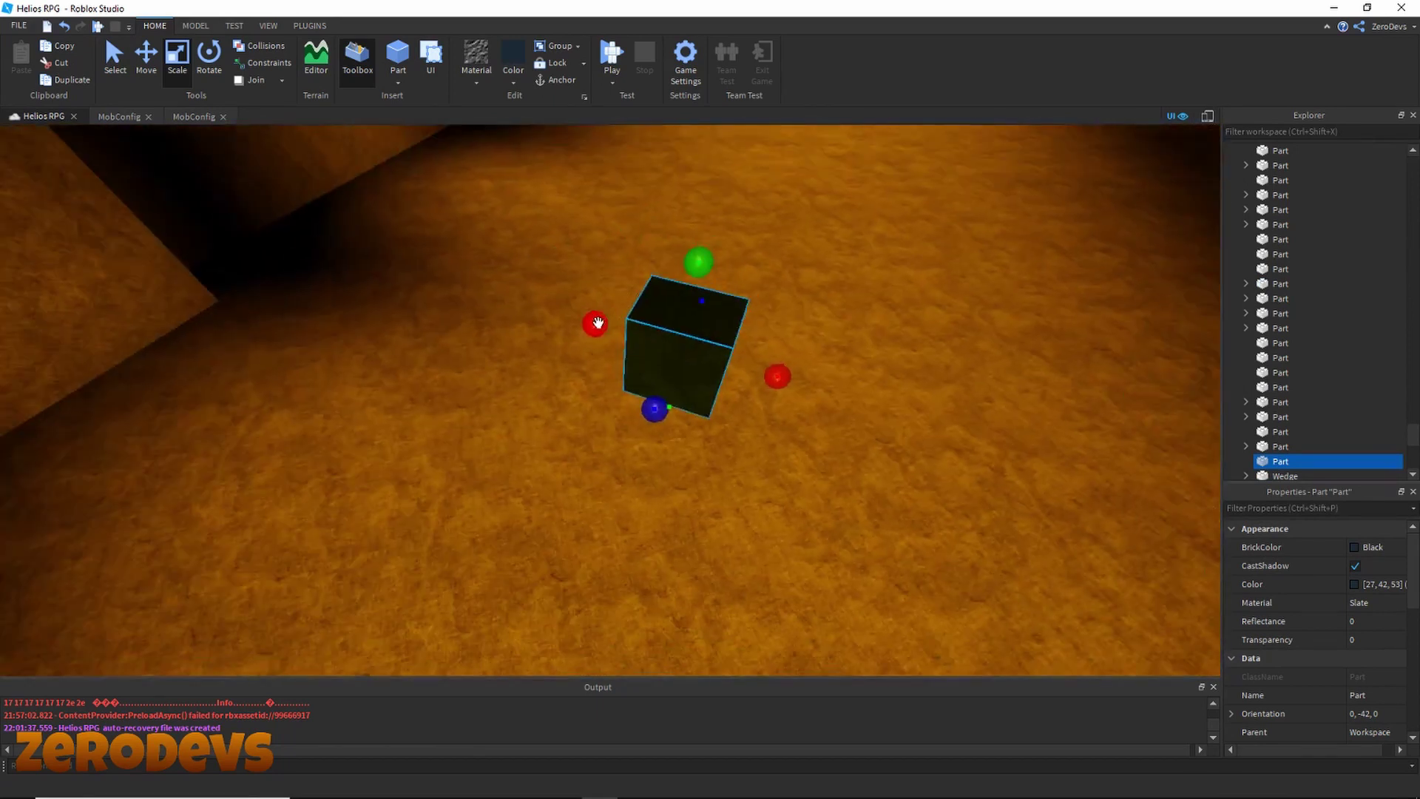
drag(595, 323, 630, 275)
drag(528, 304, 459, 285)
drag(596, 244, 594, 196)
Step: Try to duplicate the Bandit King from the grass area and carry the copy into the cave
key(d)
right_drag(594, 196, 593, 196)
key(s)
right_drag(680, 253, 681, 255)
key(w)
click(484, 488)
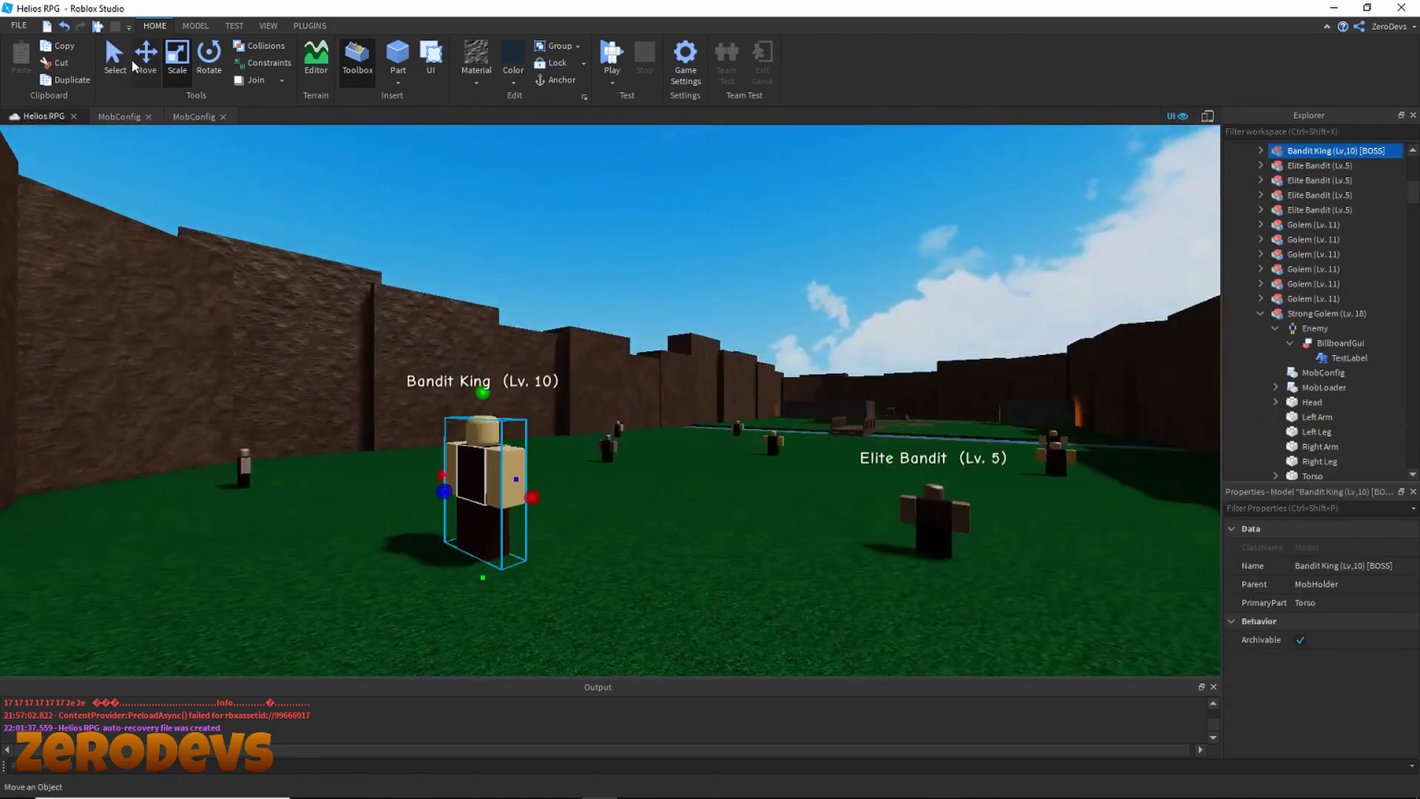
key(ctrl+d)
drag(499, 478, 719, 596)
right_drag(720, 596, 719, 596)
key(w)
drag(720, 596, 729, 596)
right_drag(719, 596, 729, 596)
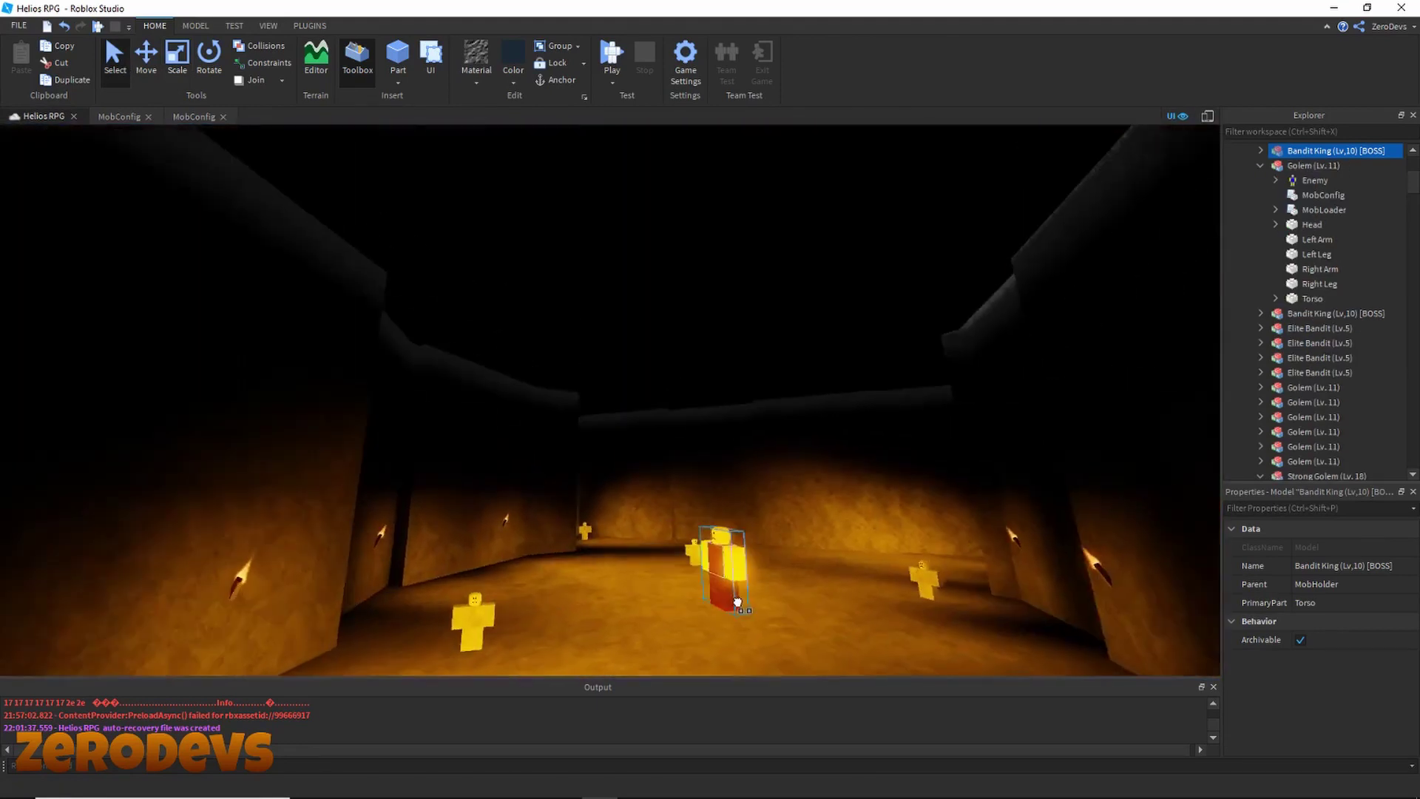
drag(729, 596, 635, 466)
key(s)
key(ctrl+z)
Step: Duplicate the Bandit King in the grass area and carry the copy into the large cave chamber
key(w)
right_drag(659, 386, 670, 394)
key(w)
key(w)
right_drag(641, 482, 629, 450)
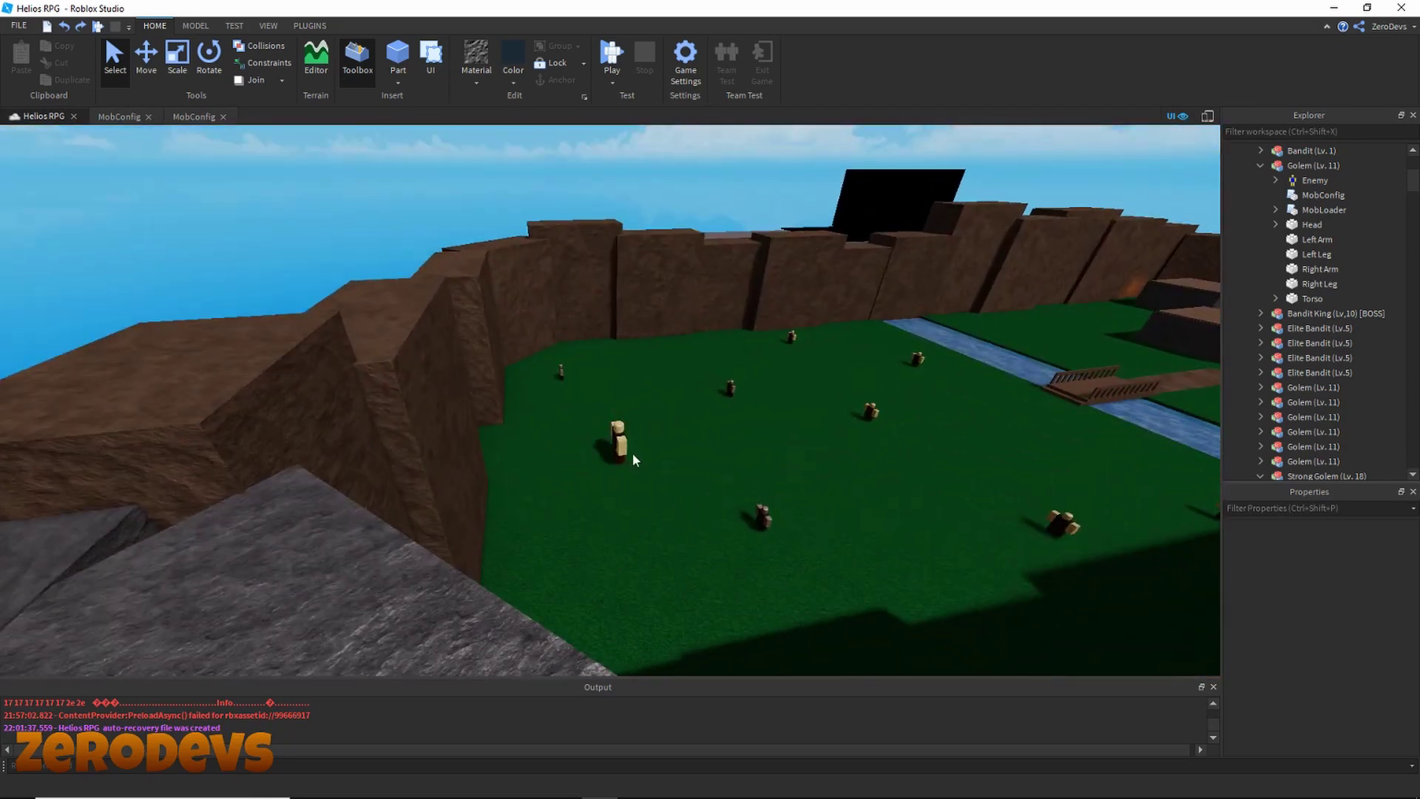
click(656, 462)
key(ctrl+d)
drag(654, 445, 741, 466)
right_drag(741, 465, 741, 466)
drag(741, 466, 738, 463)
right_drag(741, 466, 738, 463)
key(w)
drag(738, 463, 687, 437)
key(w)
right_drag(681, 441, 687, 437)
drag(687, 437, 590, 460)
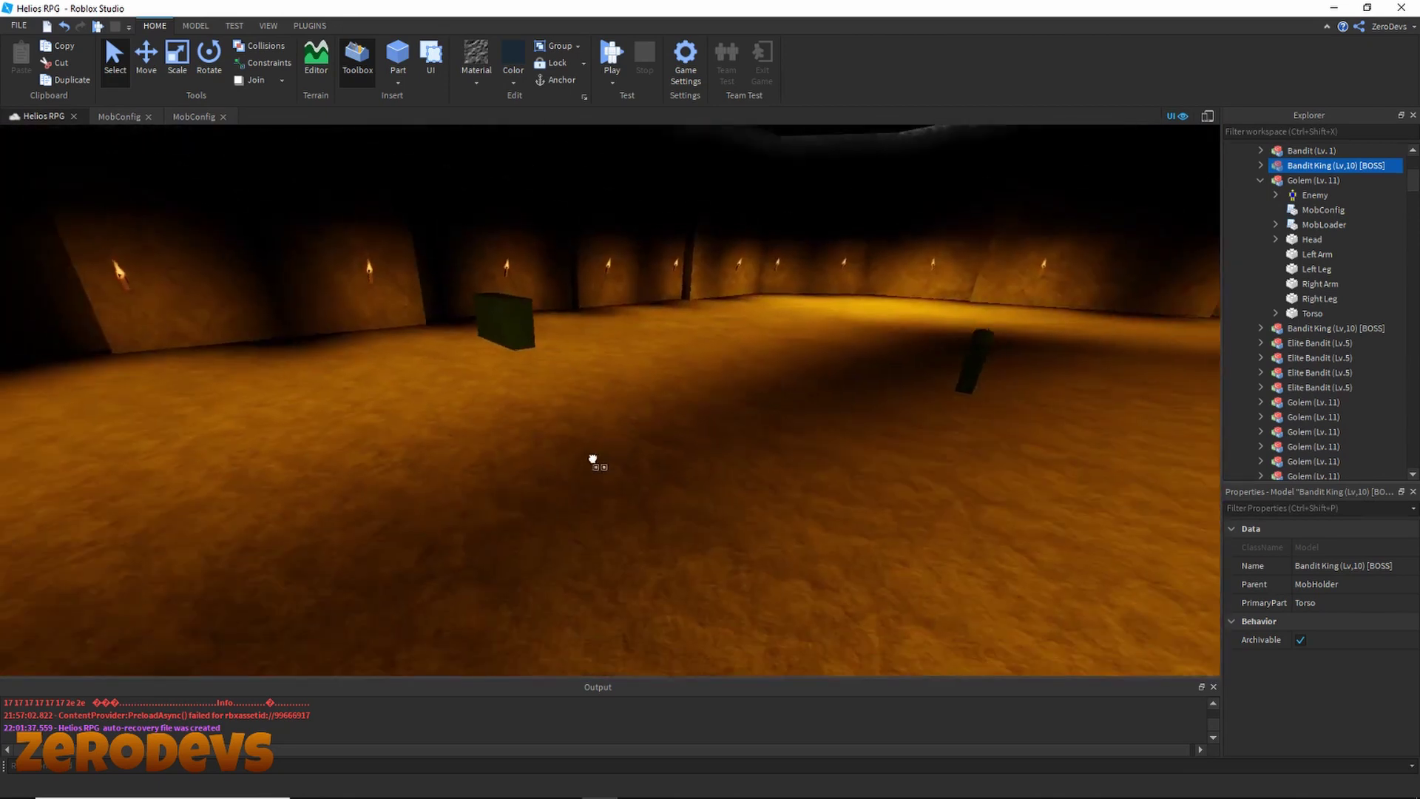
Step: Set the Bandit King copy down on the chamber floor near the dark block and adjust its position
right_drag(621, 244, 669, 231)
drag(656, 157, 692, 527)
right_drag(646, 276, 692, 527)
drag(629, 314, 397, 166)
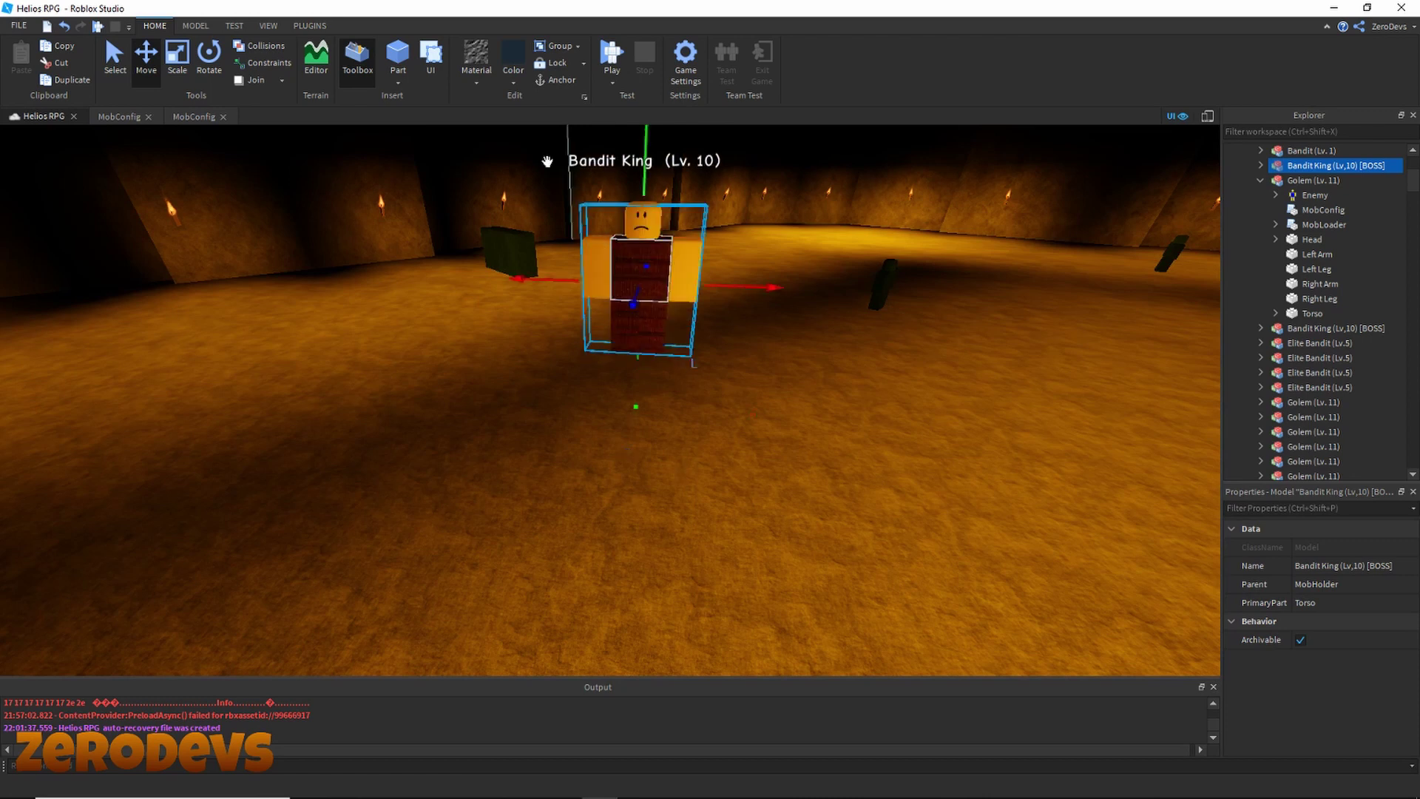
scroll(640, 370, down, 1)
drag(647, 327, 612, 338)
Step: Rotate the Bandit King copy and shift it to stand beside the dark block
right_drag(611, 339, 620, 359)
key(w)
key(w)
click(214, 72)
right_drag(751, 426, 751, 431)
key(s)
drag(783, 439, 739, 361)
click(142, 70)
drag(639, 436, 651, 376)
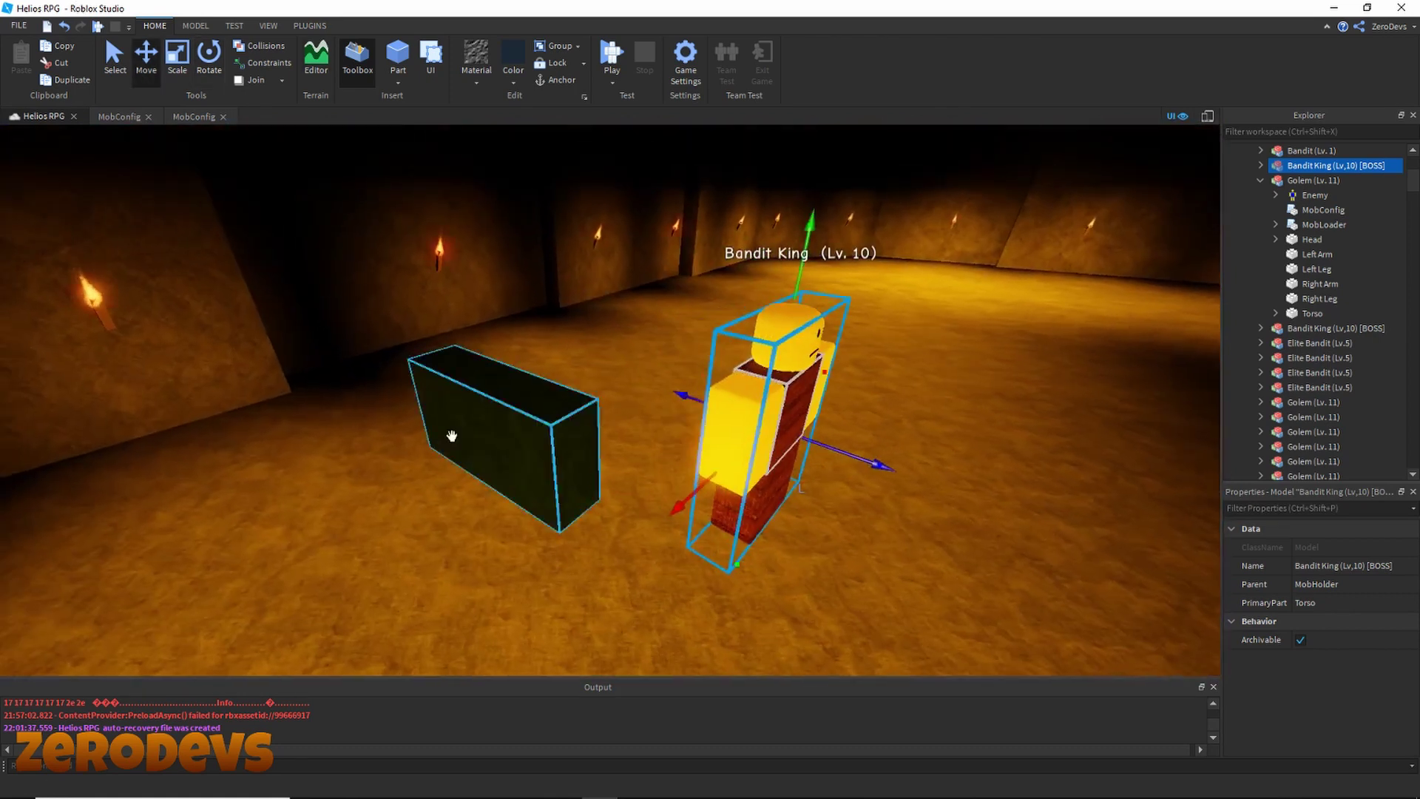
Step: Duplicate the dark block and move the copy parallel to the original as a second throne armrest
click(453, 434)
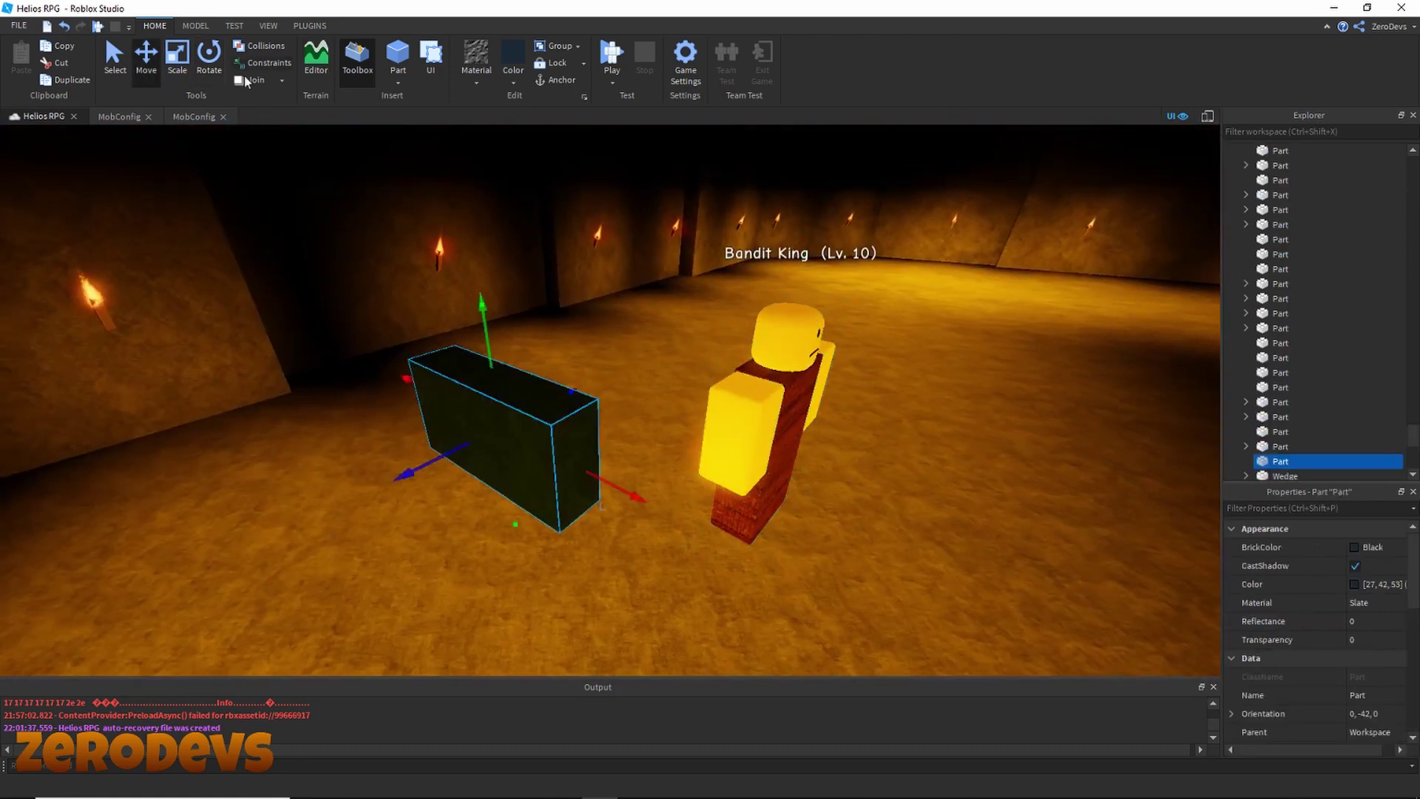
right_drag(540, 369, 632, 425)
right_drag(528, 431, 510, 385)
key(ctrl+d)
click(147, 61)
right_drag(739, 381, 728, 420)
drag(674, 238, 960, 328)
key(w)
right_drag(961, 327, 956, 336)
key(s)
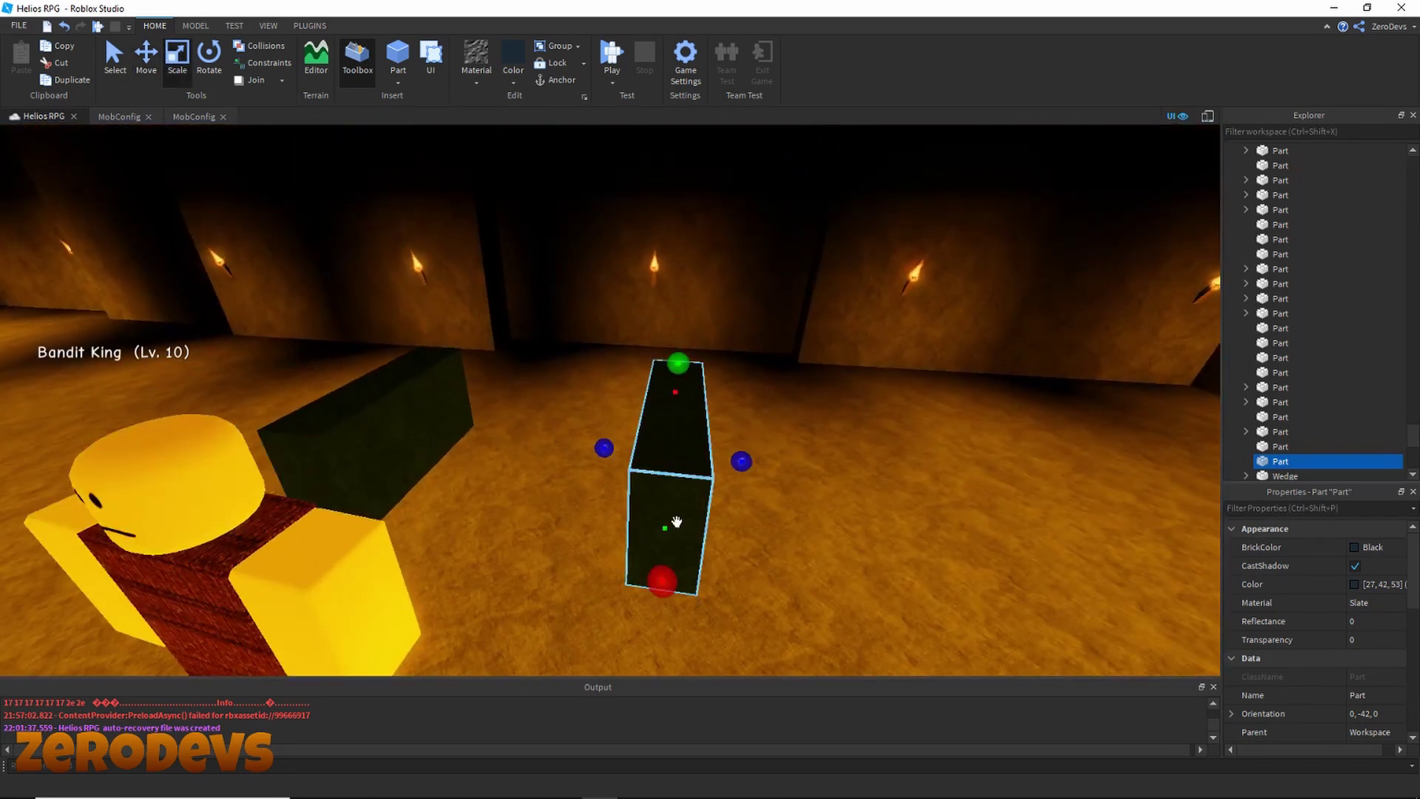
Step: Undo the last change and scale a block lower and wider to form a seat between the two armrests
key(ctrl+z)
drag(676, 362, 675, 394)
drag(653, 577, 654, 567)
drag(605, 452, 369, 420)
key(d)
right_drag(422, 445, 430, 446)
key(s)
drag(577, 494, 689, 445)
Step: Duplicate the seat and scale the copy upward into a tall backrest behind the armrests
key(ctrl+d)
key(d)
drag(697, 369, 712, 229)
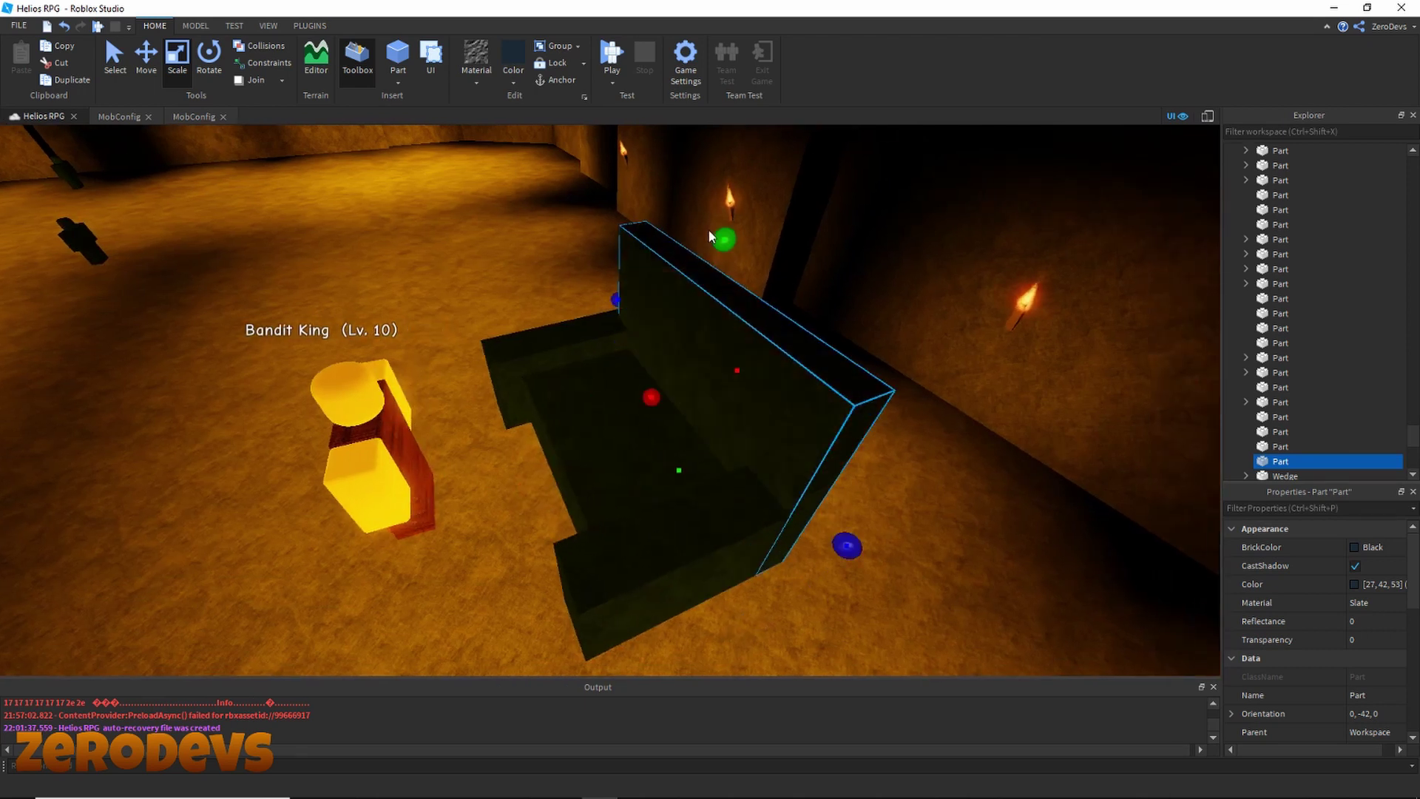
right_drag(744, 314, 746, 314)
key(a)
drag(680, 358, 680, 216)
Step: Adjust the backrest's side edges and raise its top edge
right_drag(681, 259, 684, 258)
key(a)
drag(450, 460, 431, 459)
key(d)
drag(845, 459, 835, 459)
key(s)
right_drag(835, 460, 837, 459)
drag(541, 297, 540, 275)
key(a)
right_drag(551, 281, 555, 282)
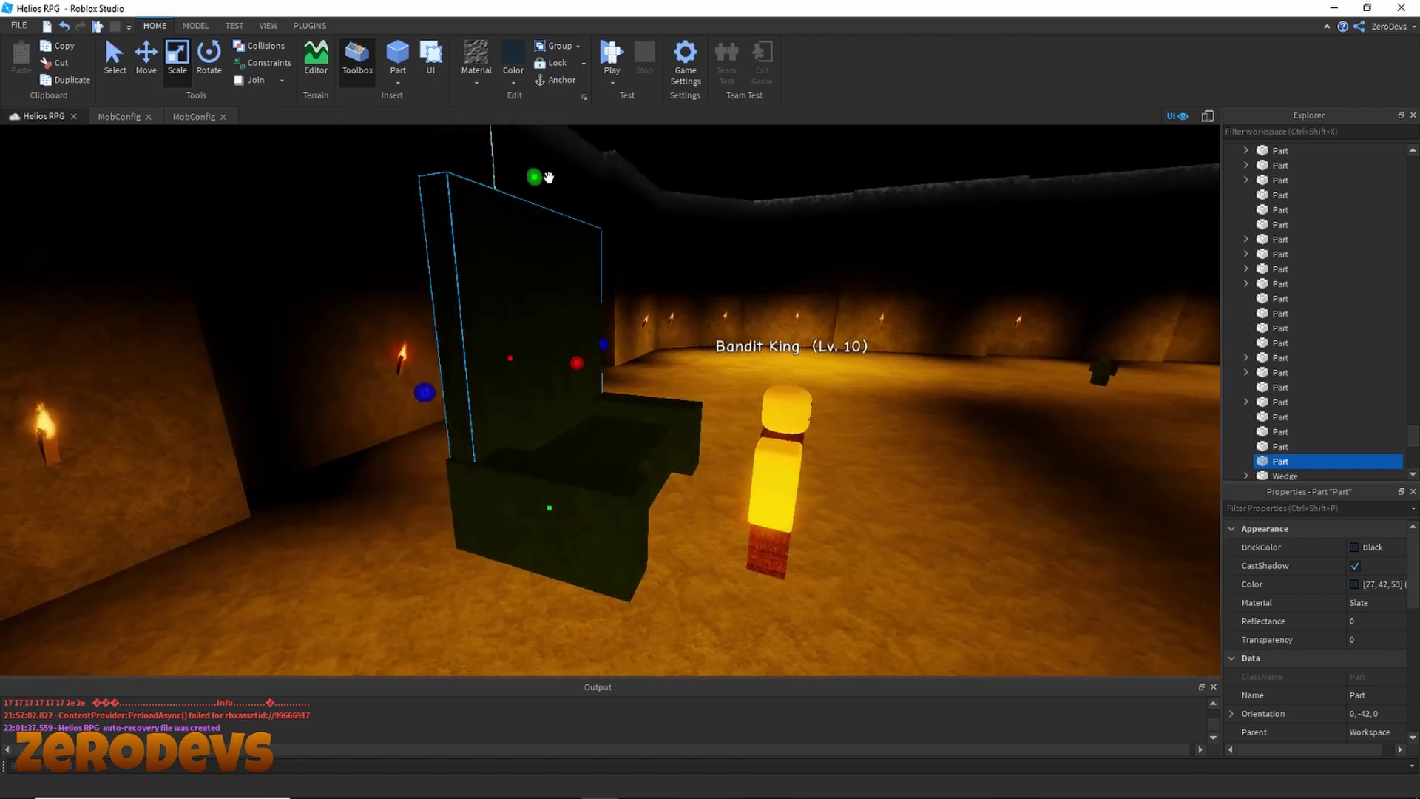
Step: Trim the backrest's width from both sides to fit the throne
key(w)
right_drag(560, 449, 561, 450)
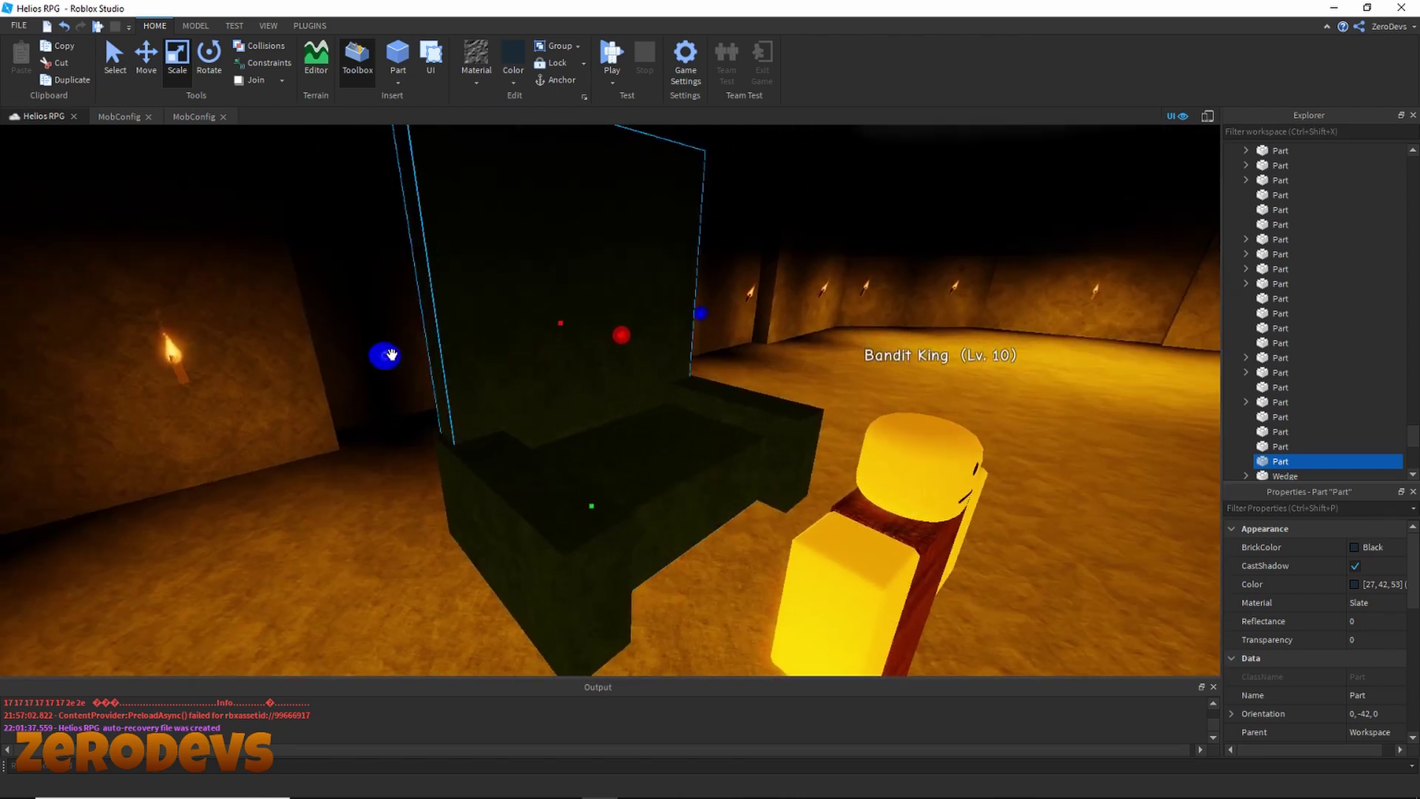
drag(393, 356, 446, 349)
key(d)
right_drag(453, 350, 455, 351)
mouse_move(848, 407)
mouse_down()
mouse_move(798, 405)
mouse_move(830, 395)
mouse_up()
drag(454, 385, 450, 387)
Step: Duplicate the throne's seat part and reduce the copy's height
scroll(450, 386, down, 5)
right_drag(647, 506, 615, 511)
click(640, 513)
key(ctrl+d)
drag(371, 401, 374, 415)
scroll(374, 417, up, 3)
right_drag(374, 417, 374, 432)
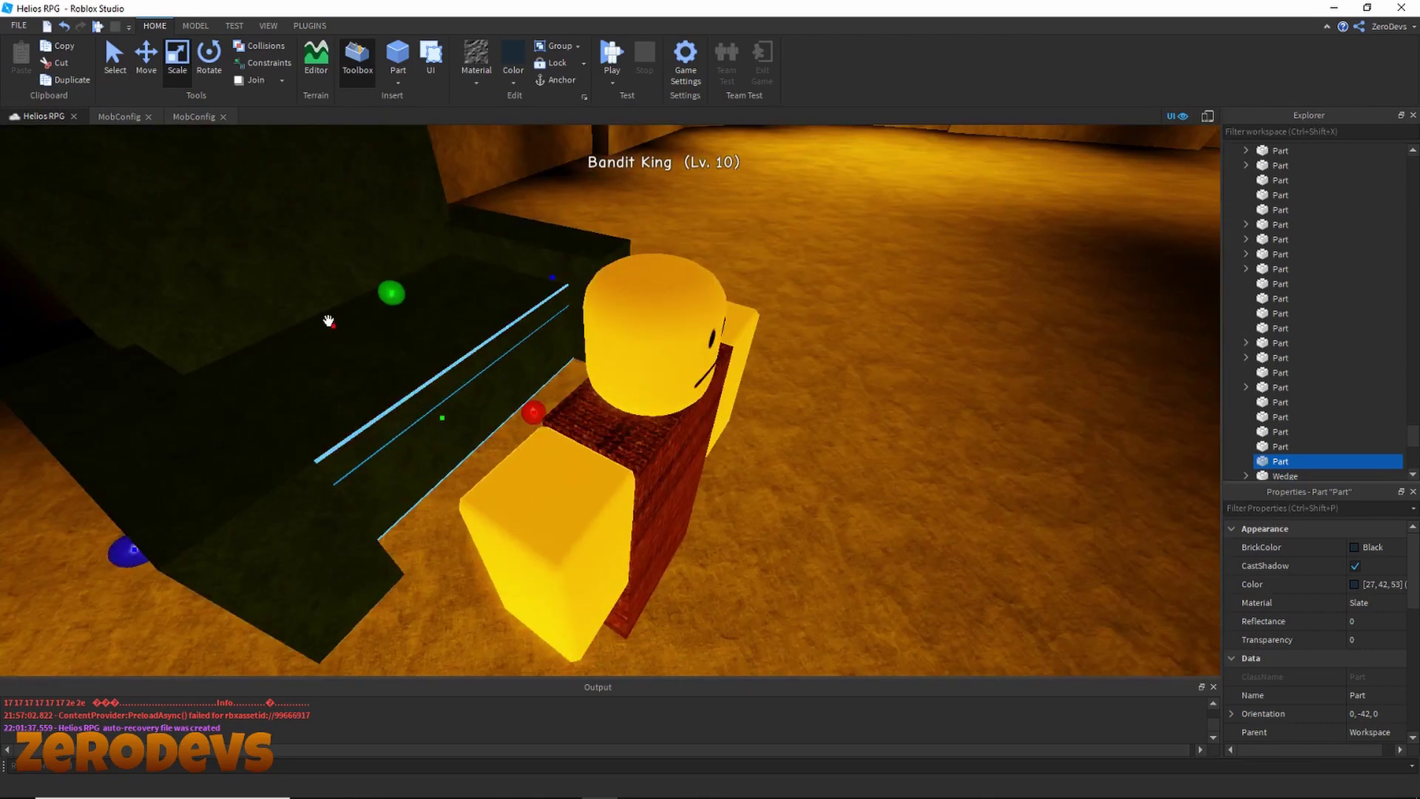
Step: Pull the seat copy out to the front, lower its top and adjust one end
right_drag(581, 423, 580, 440)
scroll(580, 441, up, 2)
drag(634, 399, 711, 414)
right_drag(627, 347, 613, 350)
drag(729, 283, 730, 299)
right_drag(494, 427, 485, 431)
drag(350, 521, 462, 505)
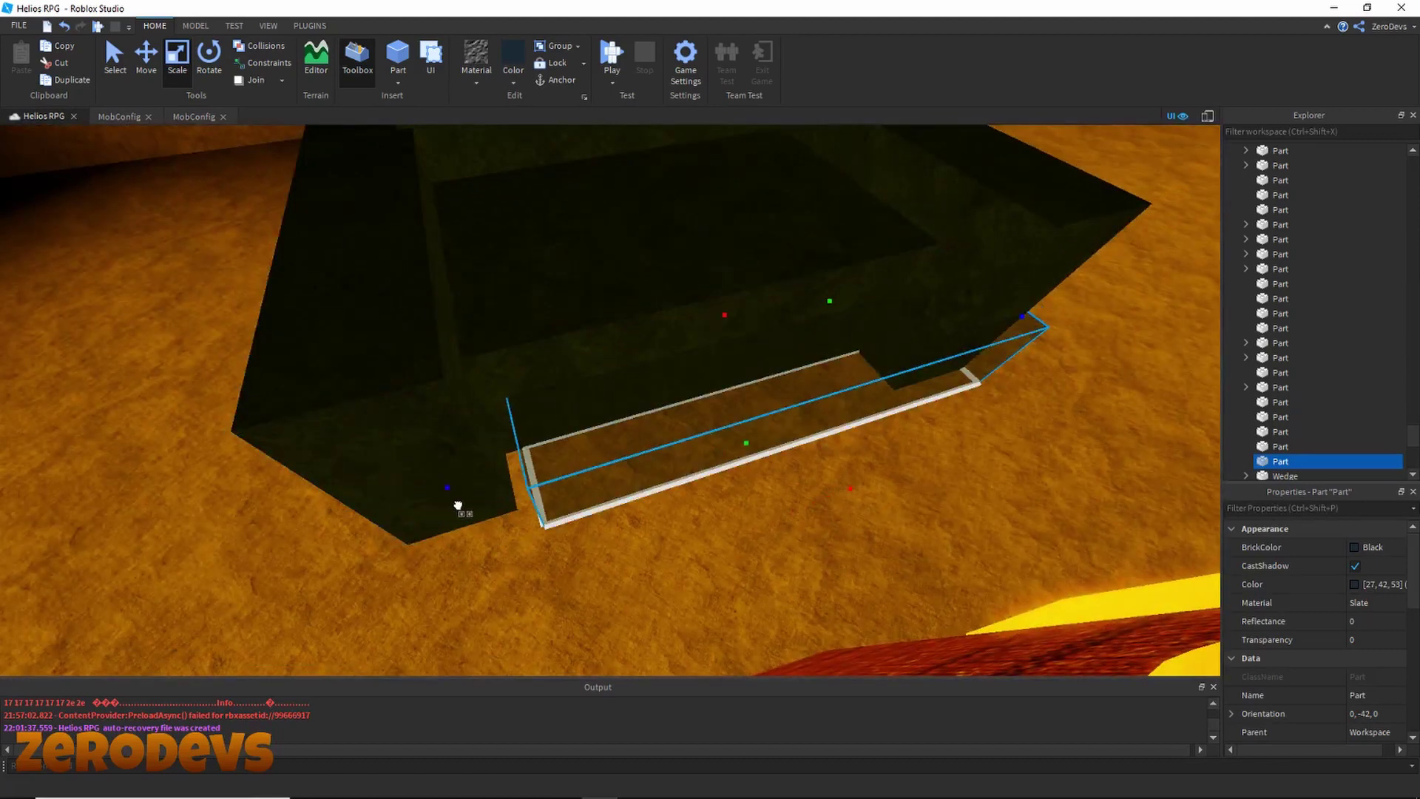
Step: Undo the first adjustment of the throne's front piece and fit it again at the seat's front edge
key(d)
drag(843, 330, 759, 335)
key(ctrl+z)
drag(875, 320, 760, 380)
key(a)
right_drag(761, 380, 529, 296)
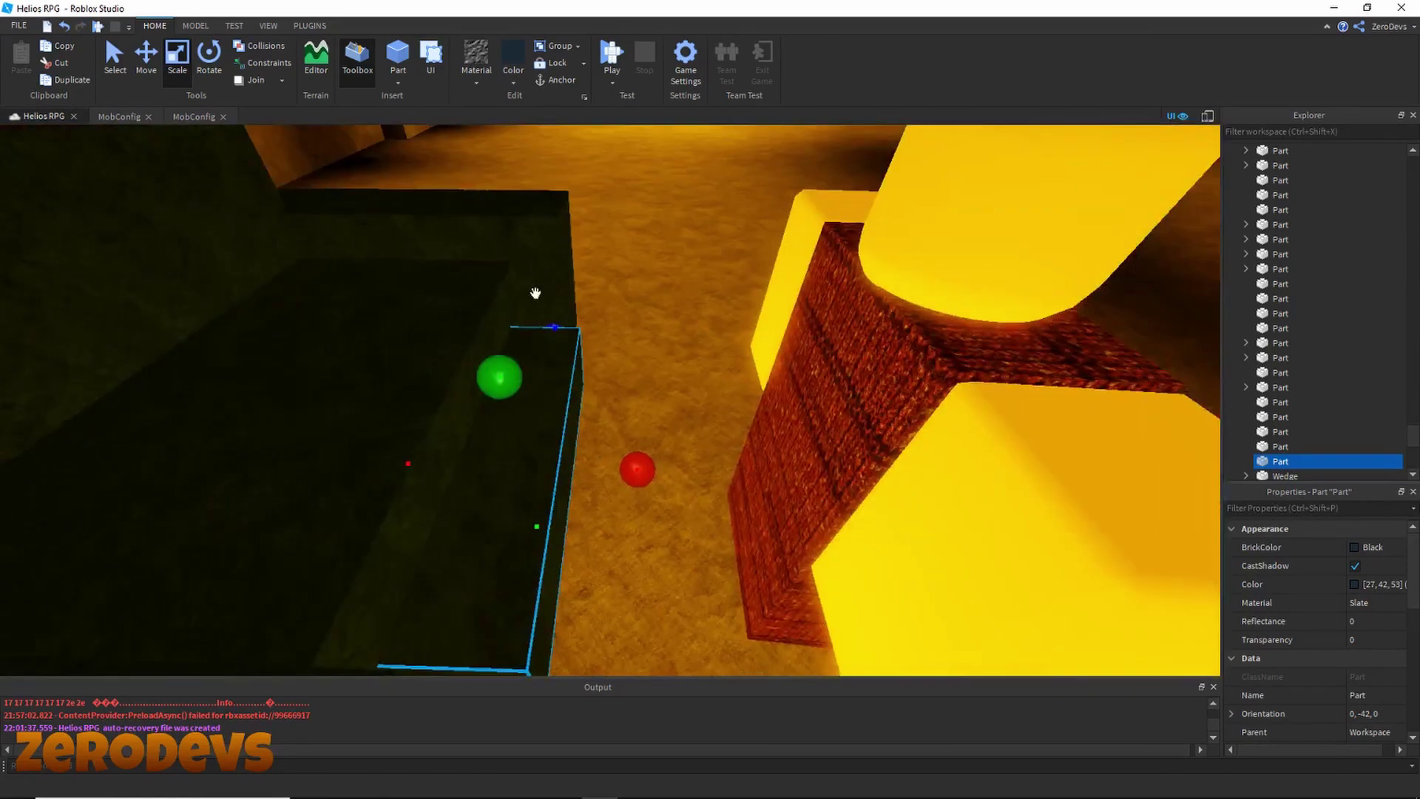
Step: Extend the front piece forward as a low footstep, lower its top and narrow it from both sides
drag(497, 371, 509, 386)
right_drag(508, 385, 510, 387)
drag(510, 387, 748, 386)
mouse_move(618, 318)
mouse_down()
mouse_move(618, 343)
mouse_move(618, 322)
mouse_up()
right_drag(618, 322, 545, 433)
drag(475, 591, 497, 545)
drag(654, 208, 643, 232)
scroll(523, 507, down, 4)
right_drag(523, 507, 501, 437)
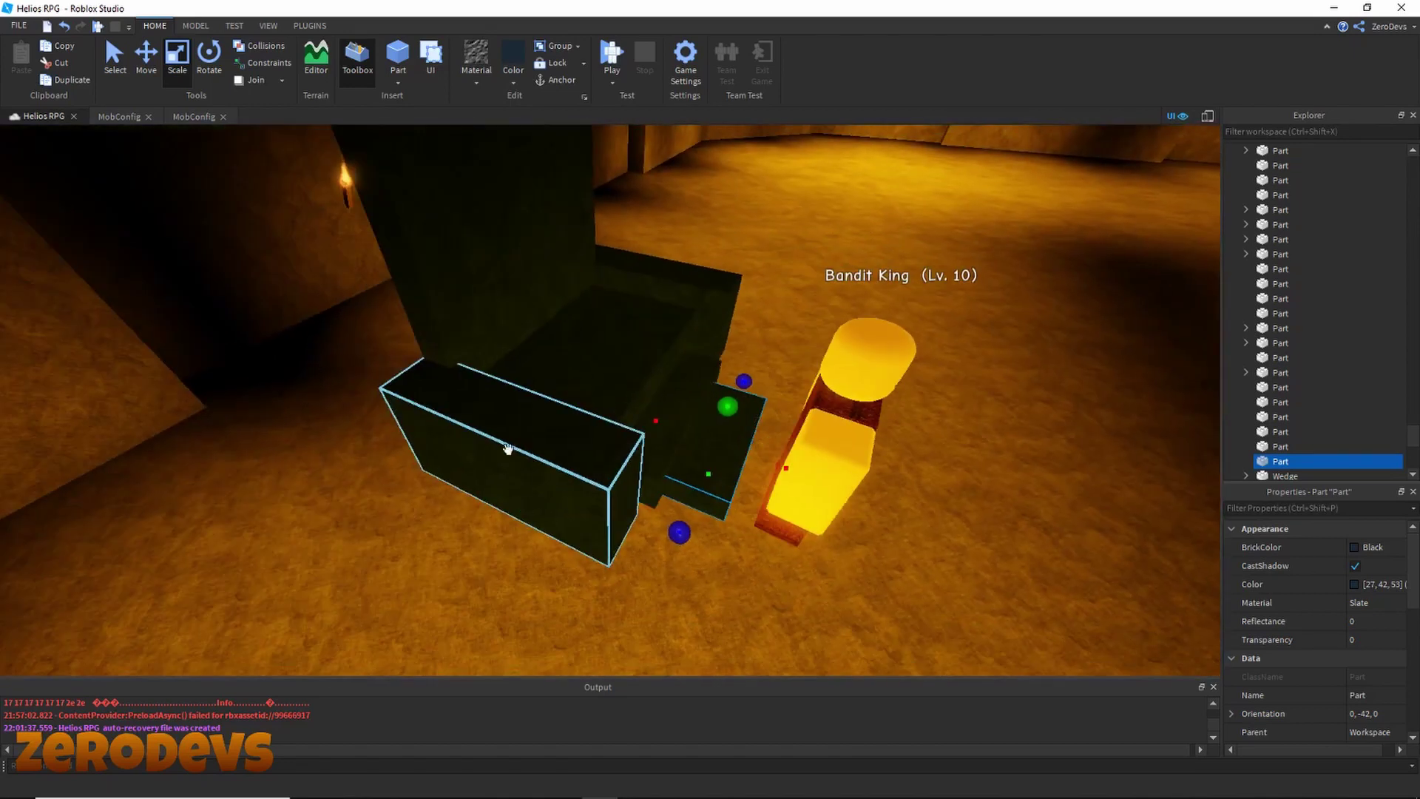
Step: Select all the parts of the stone throne and group them into one model
click(500, 437)
ctrl+click(619, 345)
ctrl+click(694, 308)
ctrl+click(658, 347)
ctrl+click(682, 390)
ctrl+click(712, 443)
ctrl+click(505, 300)
key(ctrl+g)
Step: Move the grouped throne back so it stands behind the Bandit King
right_drag(505, 299, 473, 237)
scroll(472, 237, down, 2)
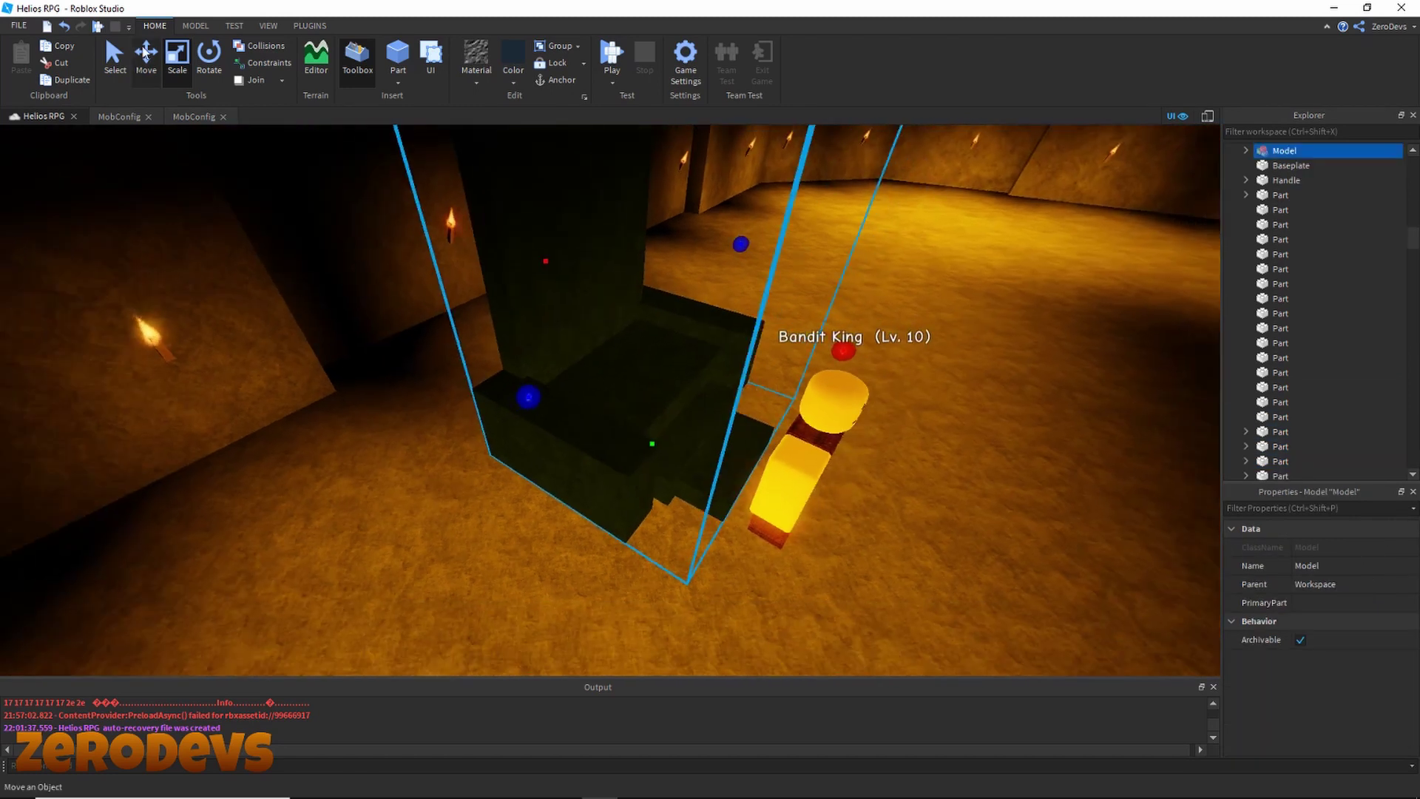
drag(853, 357, 685, 295)
right_drag(685, 295, 661, 313)
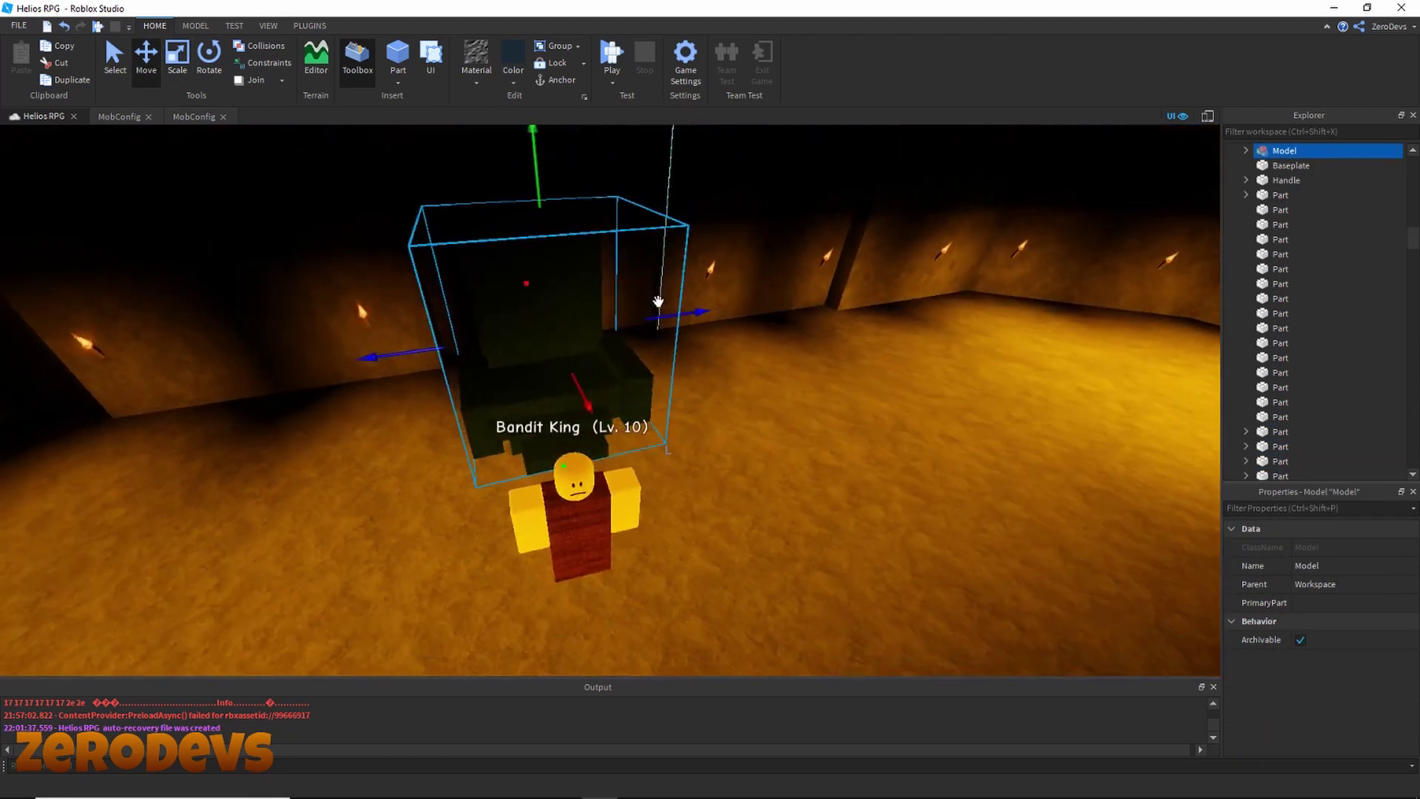
Step: Nudge the duplicated Bandit King slightly toward the throne and apply the Slate material to its body
click(742, 466)
right_drag(742, 466, 770, 488)
scroll(792, 418, up, 3)
scroll(770, 488, down, 4)
click(566, 450)
key(f)
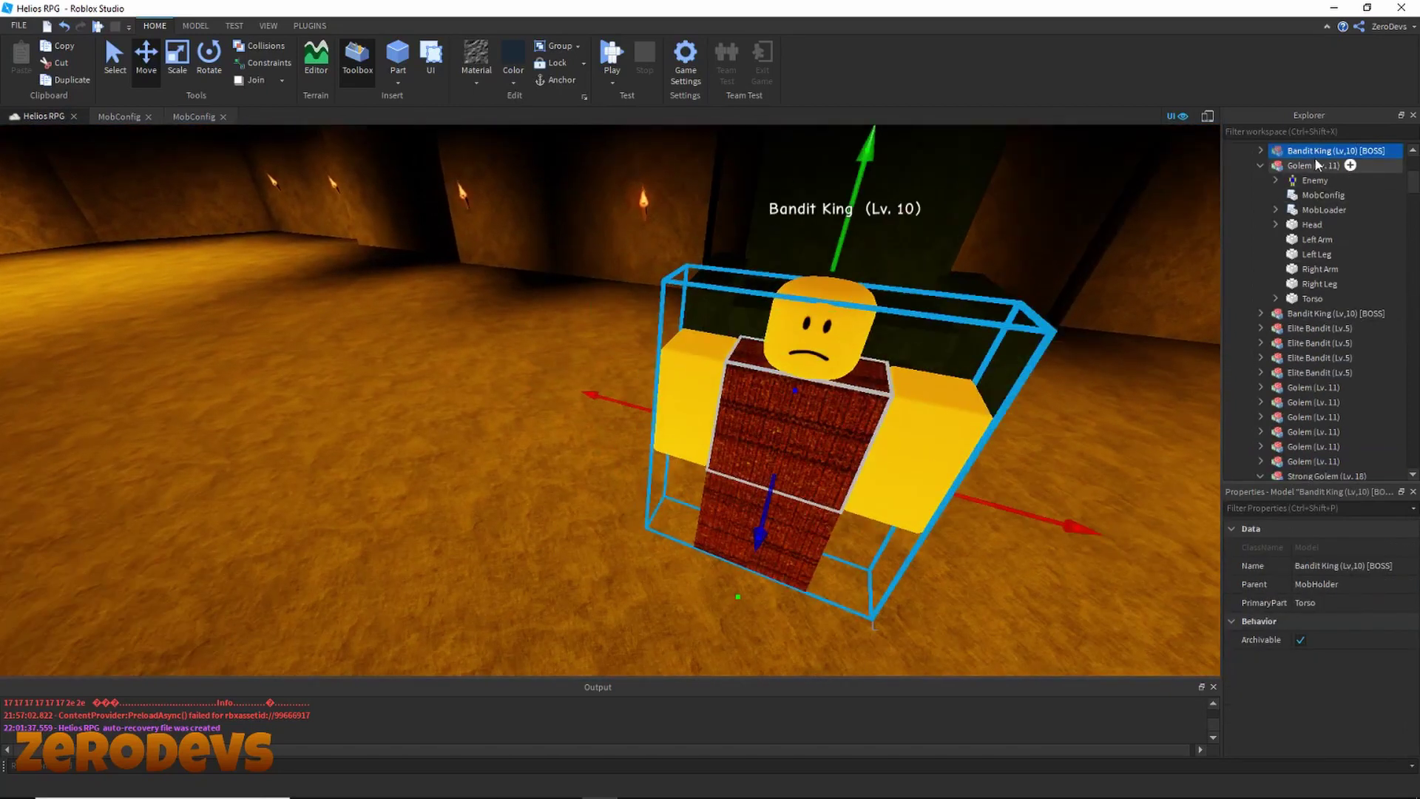
right_click(1302, 148)
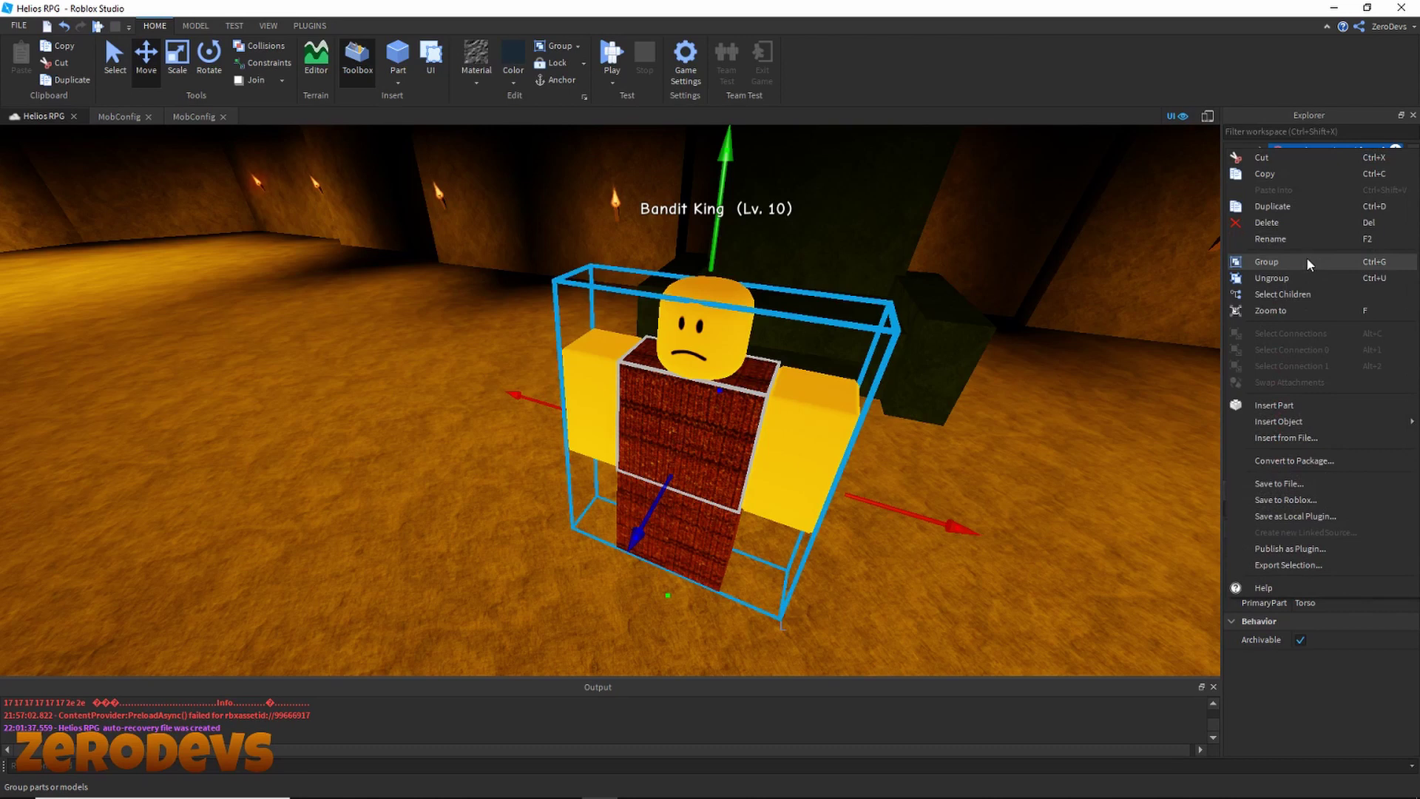
click(526, 784)
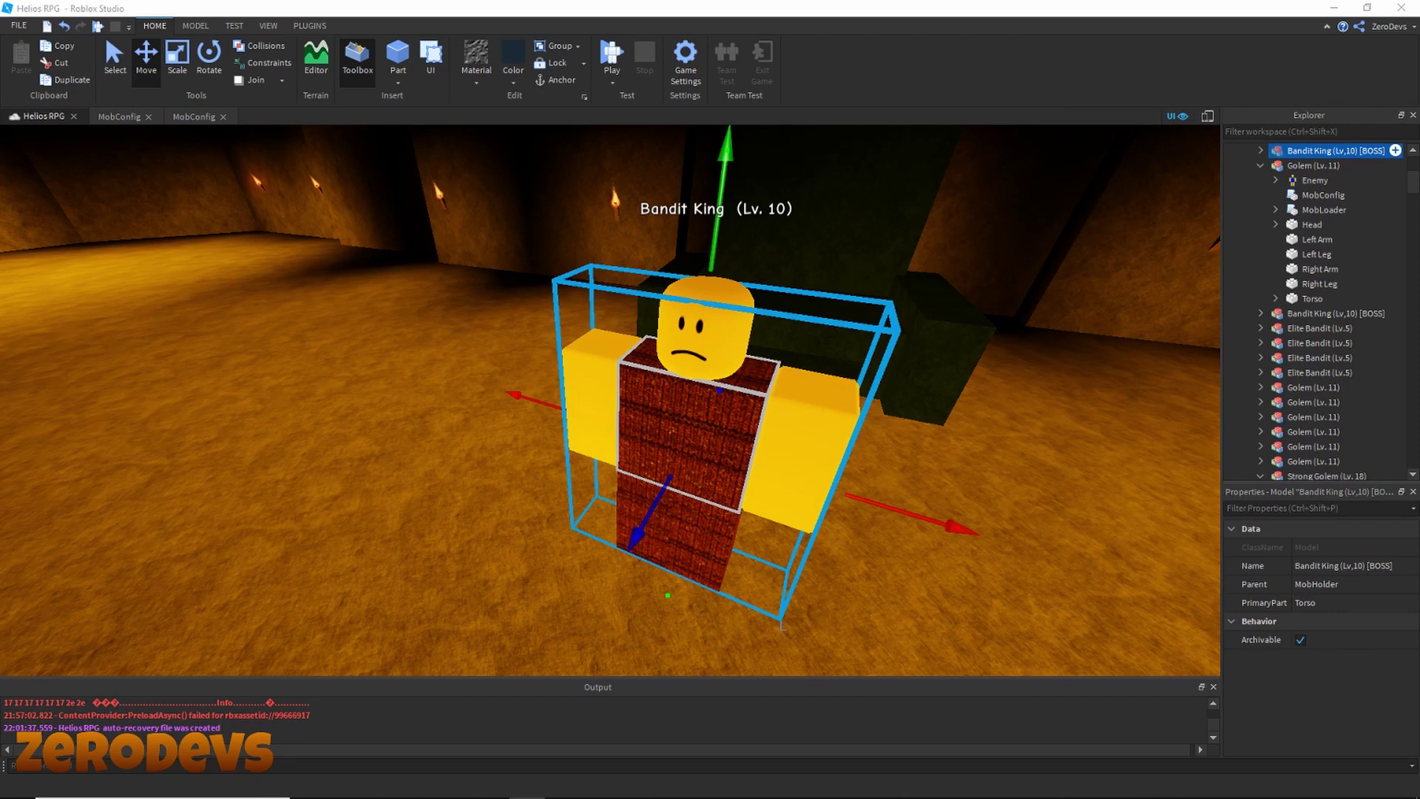
drag(633, 547, 666, 494)
right_drag(707, 507, 712, 502)
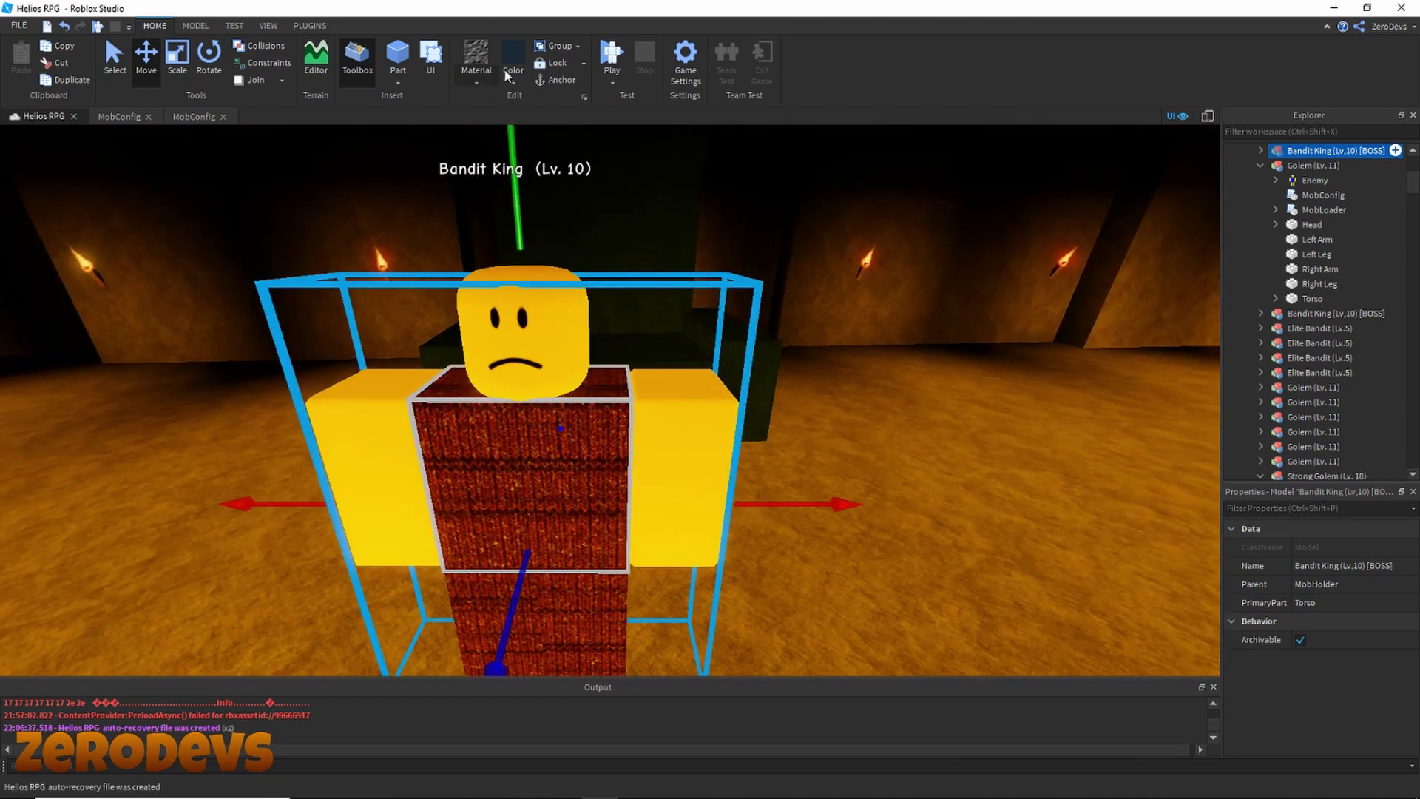
click(488, 62)
Step: Paint the Bandit King's arms and legs light gray
click(519, 82)
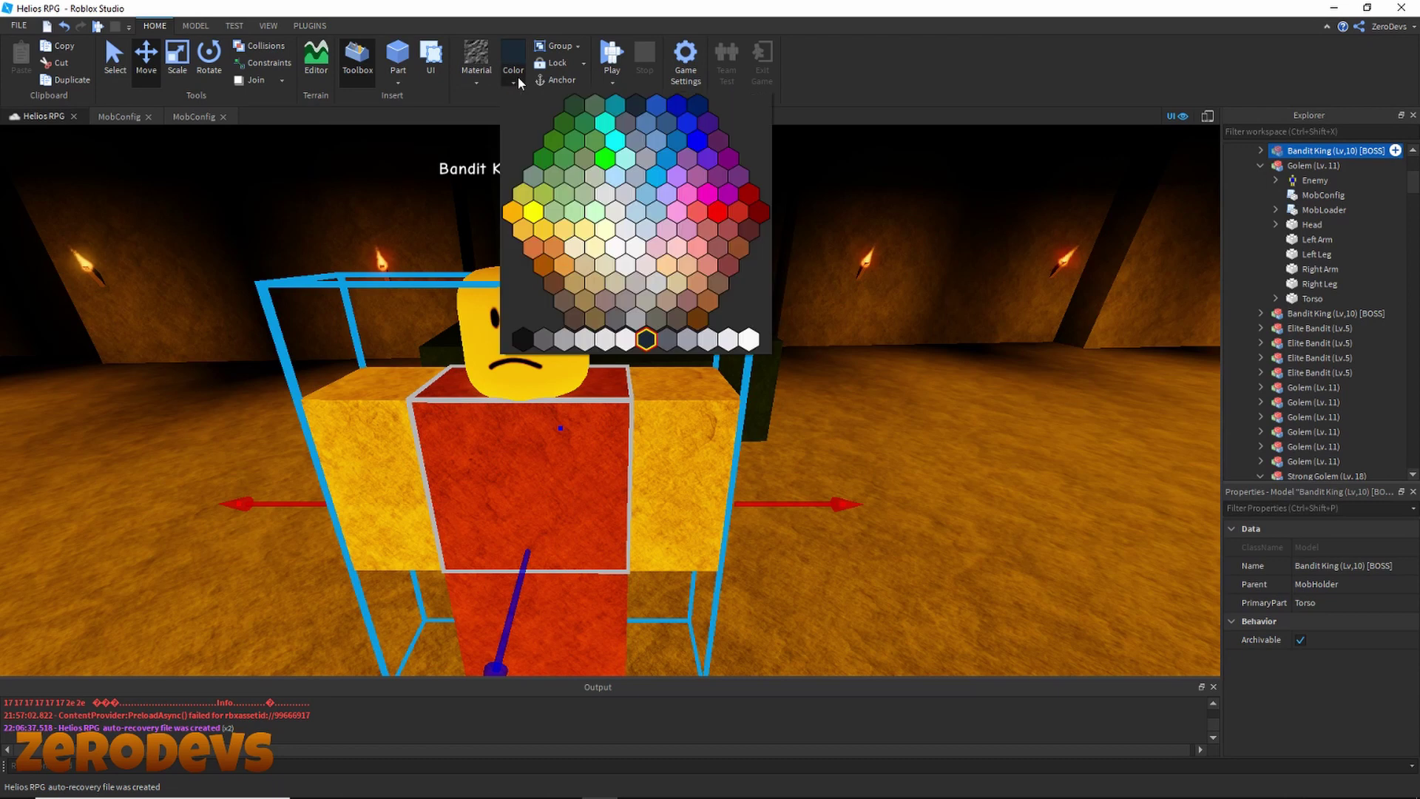
click(584, 340)
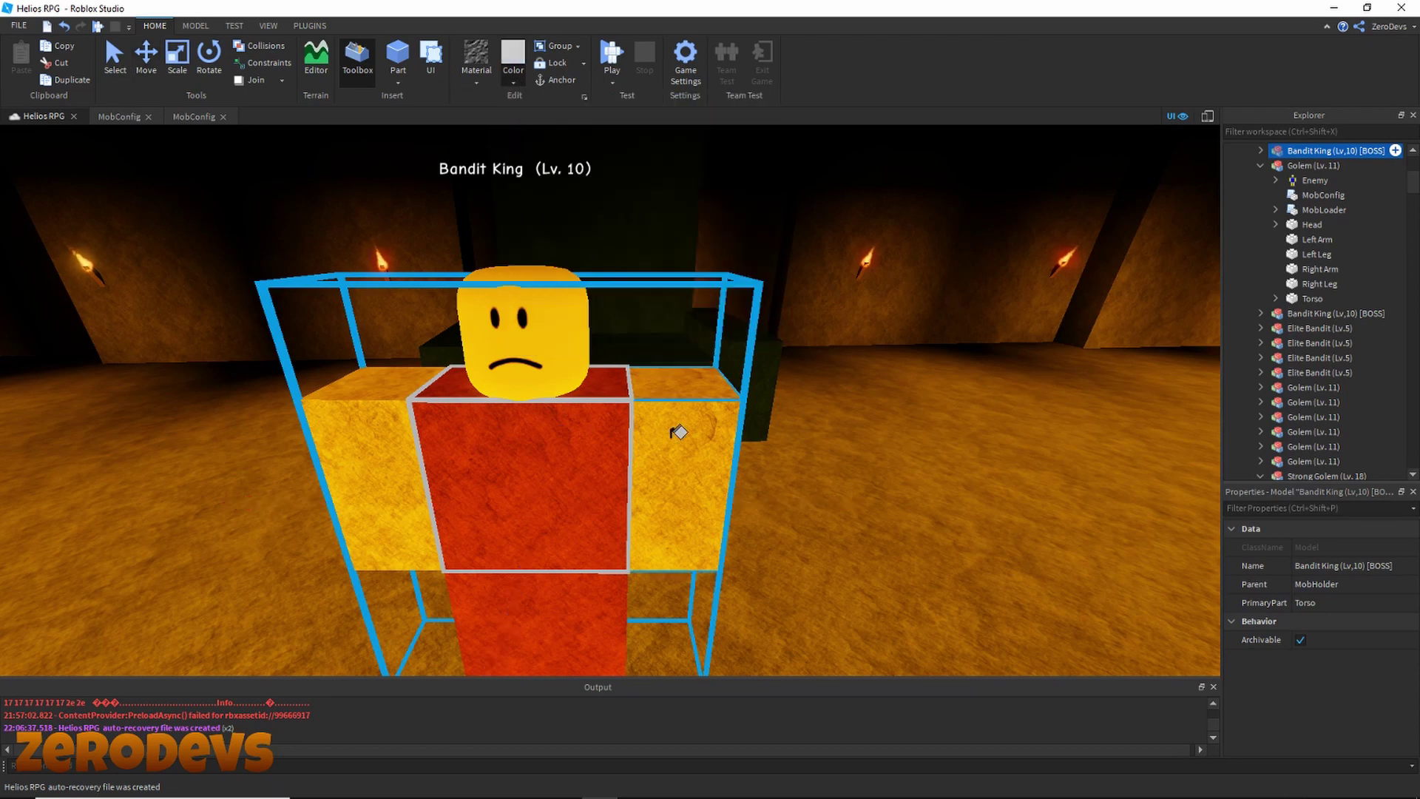
click(522, 73)
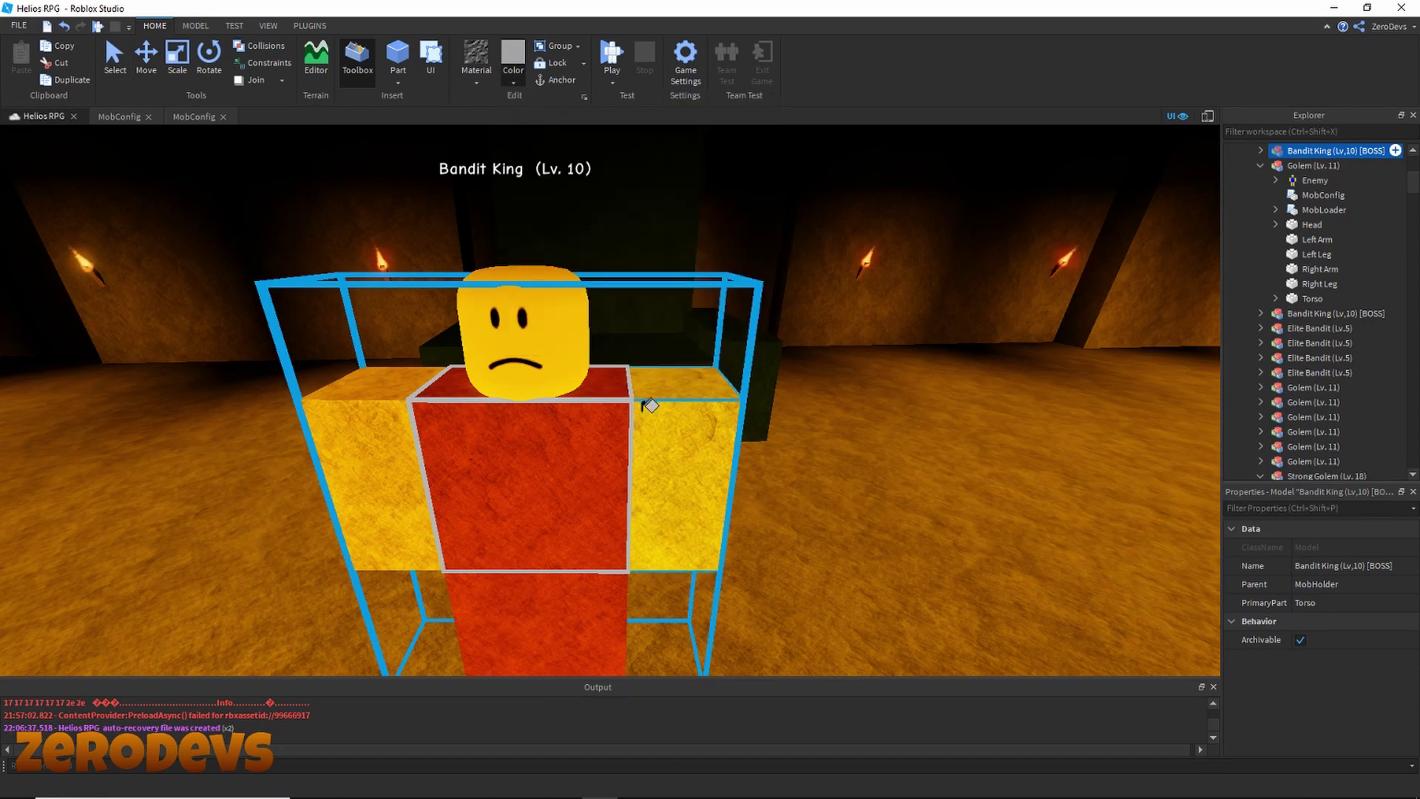
click(565, 340)
click(360, 488)
click(496, 591)
click(554, 586)
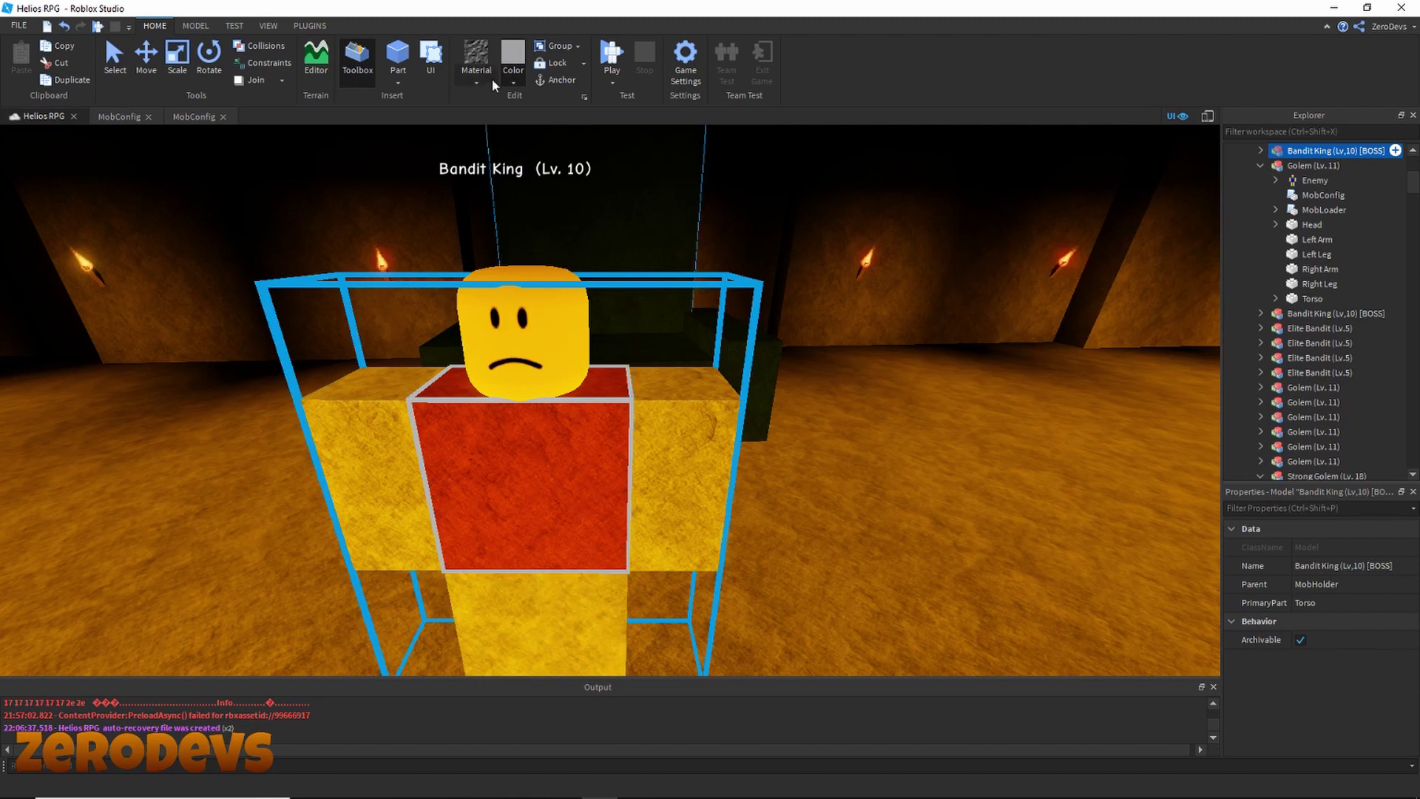
Step: Paint the Bandit King's torso and arms Really black, undoing the black applied to the head
click(511, 73)
click(644, 340)
click(582, 462)
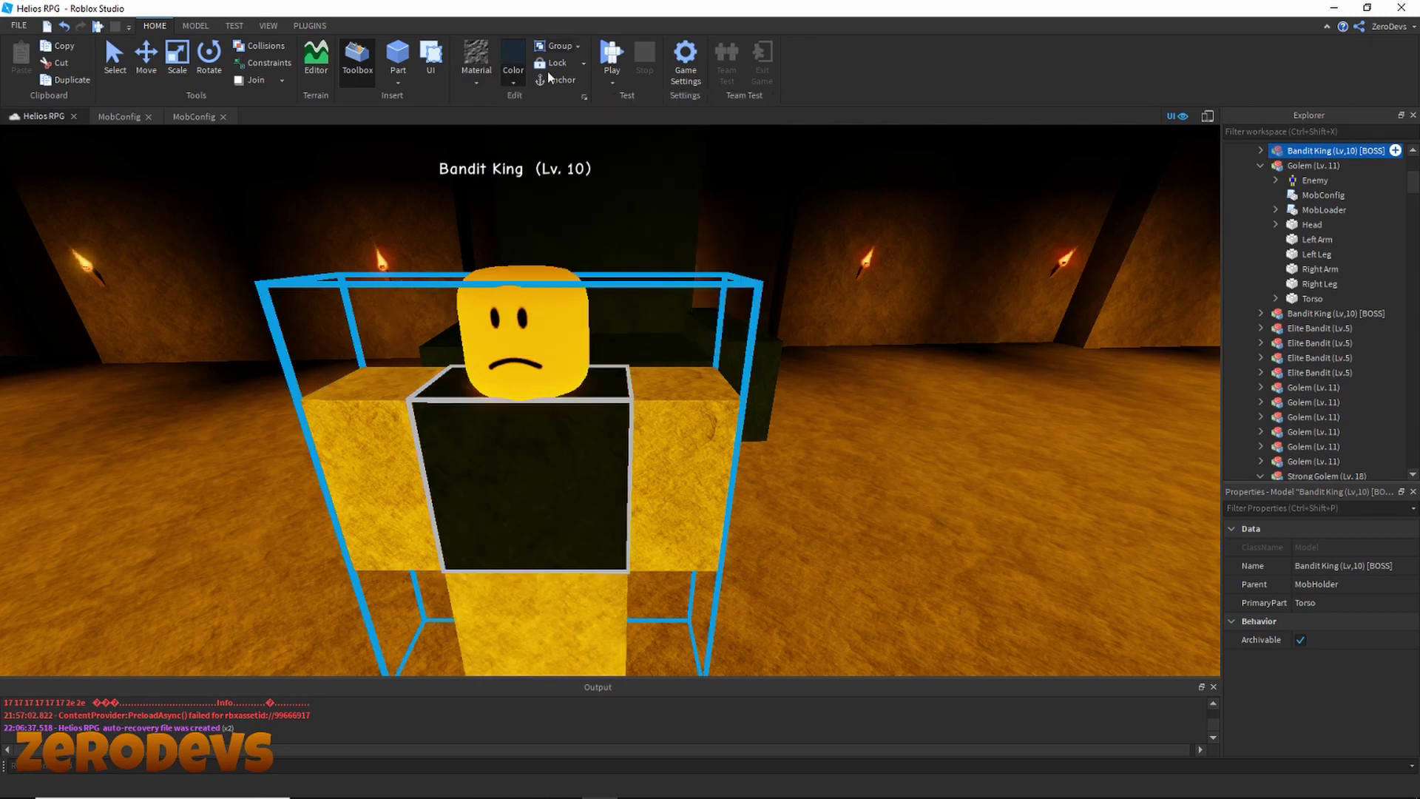
click(512, 74)
click(522, 340)
click(533, 451)
click(533, 318)
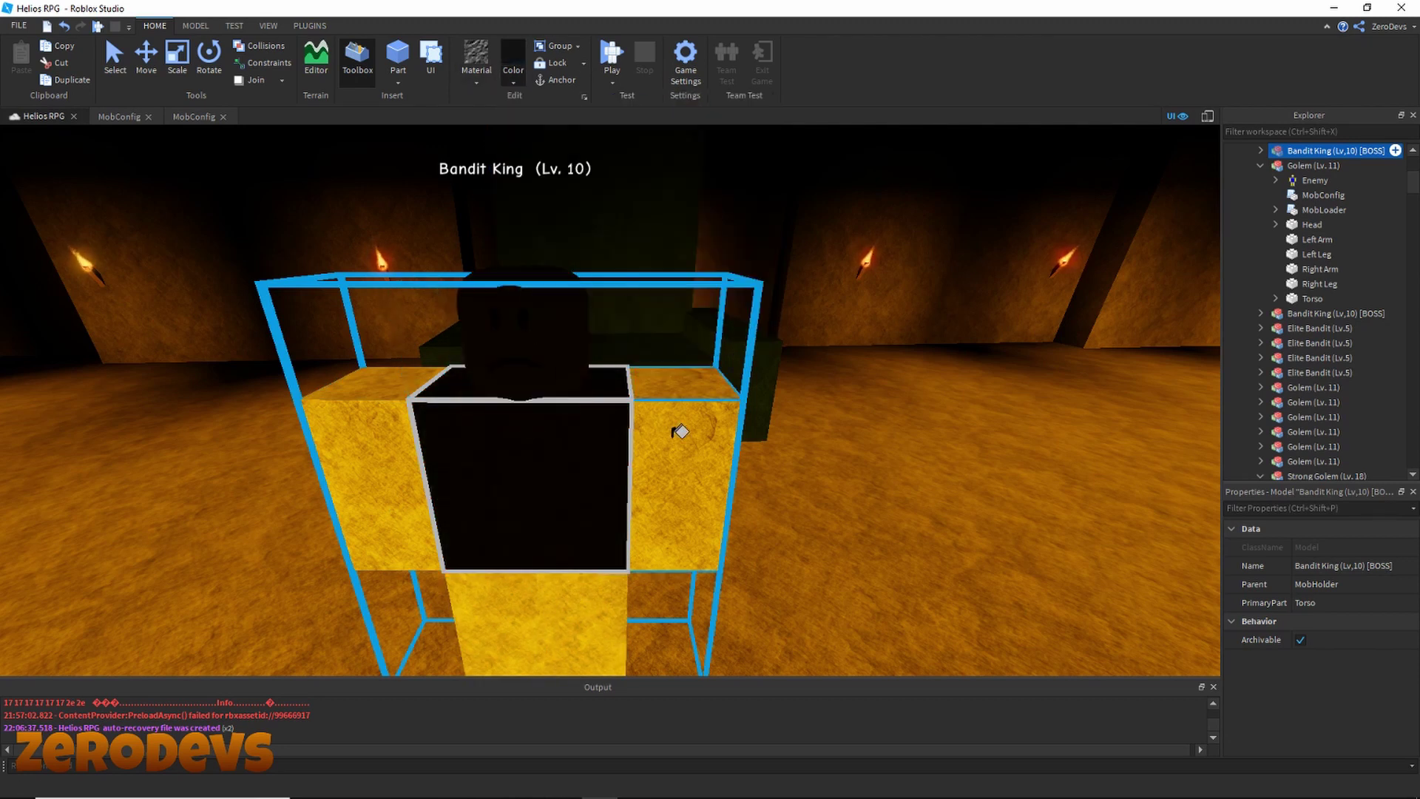
key(ctrl+z)
click(673, 434)
click(443, 465)
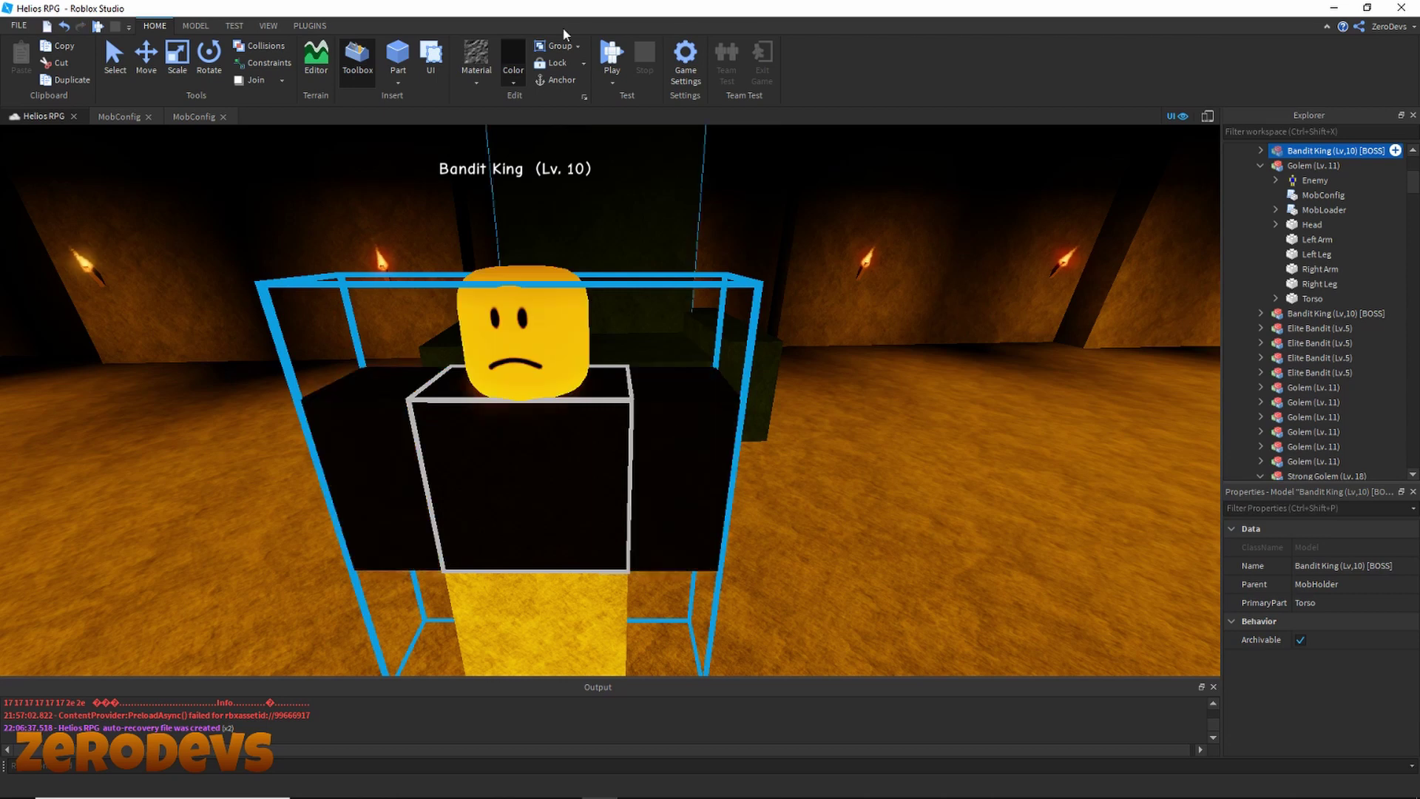
Step: Recolor the Bandit King's head and both legs a medium gray
click(512, 79)
click(561, 341)
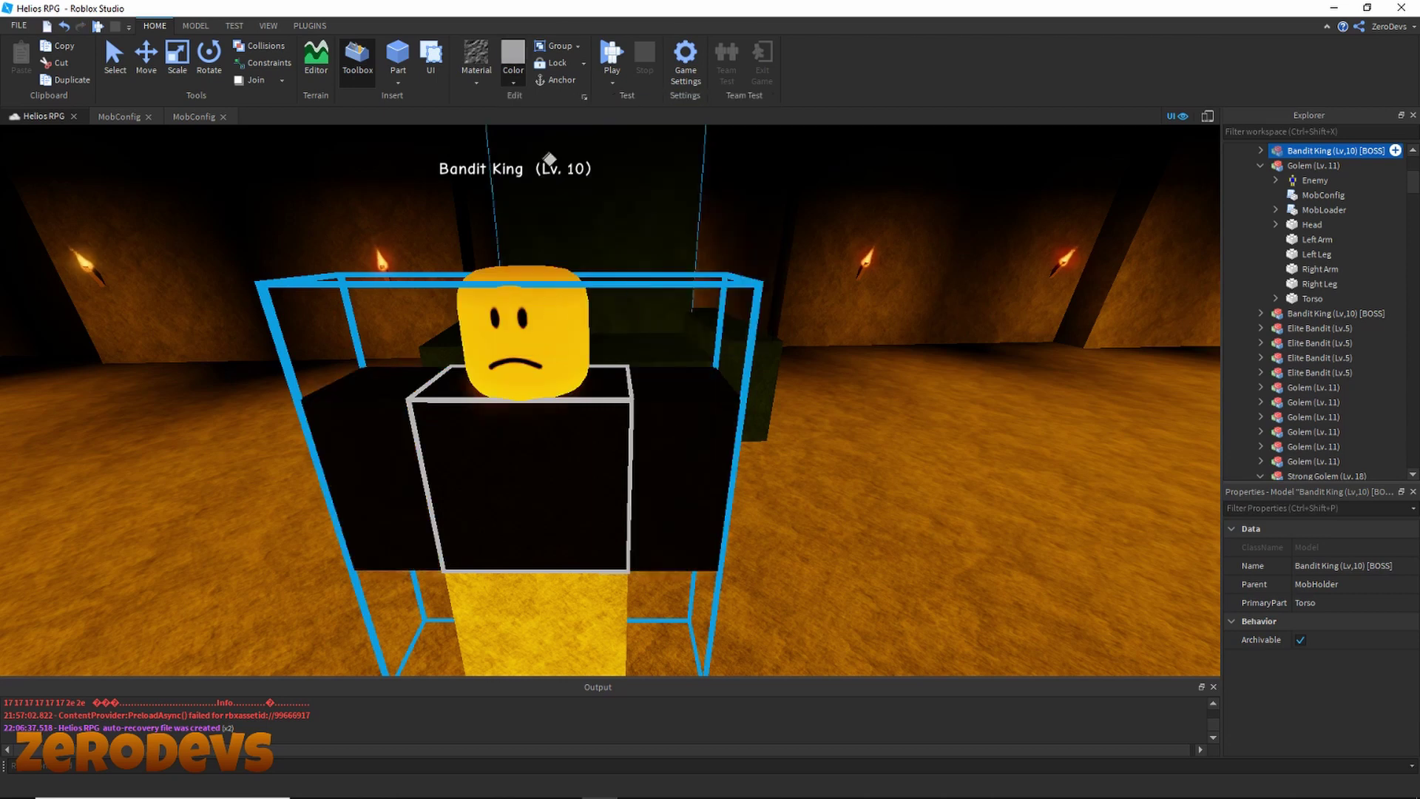
click(507, 79)
click(549, 342)
click(520, 621)
click(553, 601)
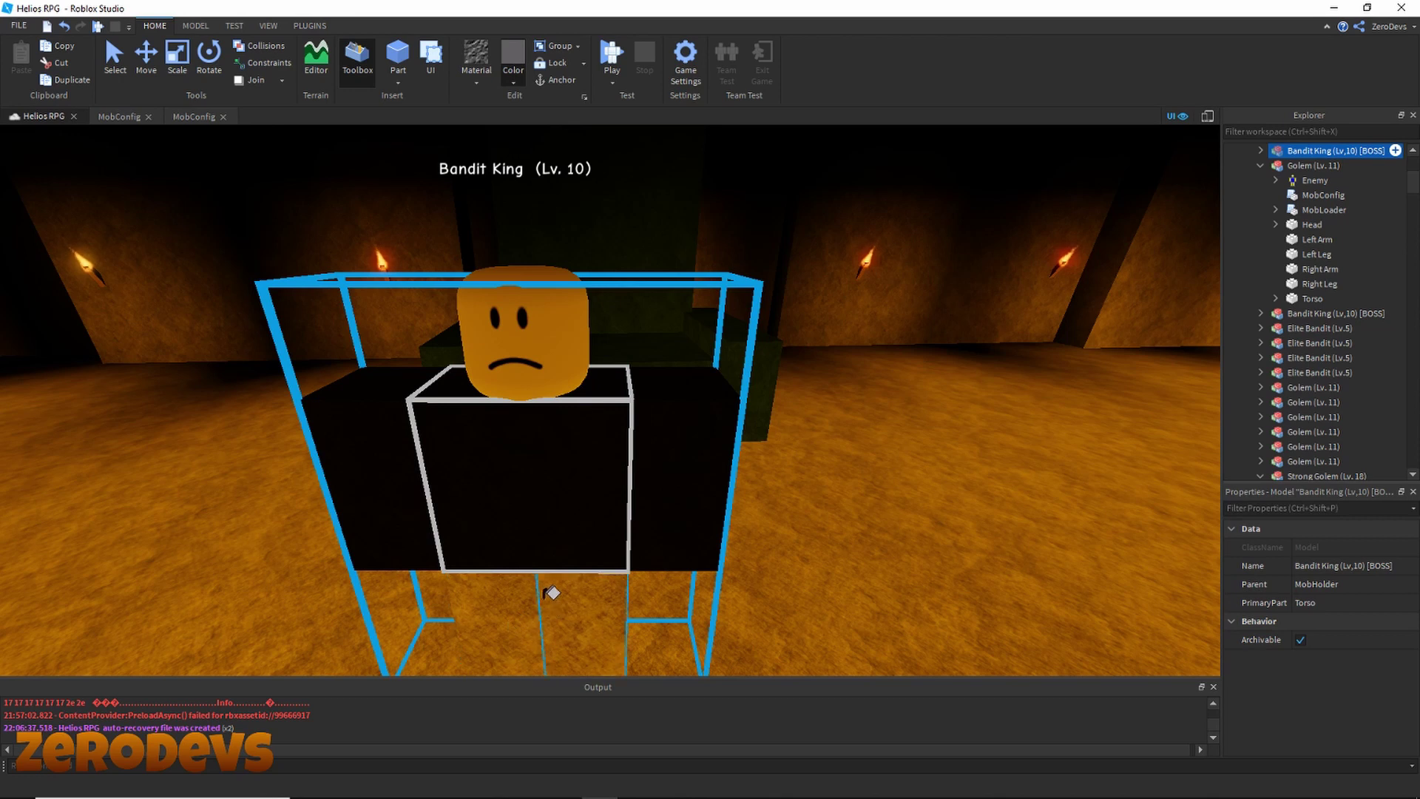
Step: Undo the gray tried on the Bandit King's torso and paint both arms gray instead
right_drag(553, 593, 550, 592)
click(596, 511)
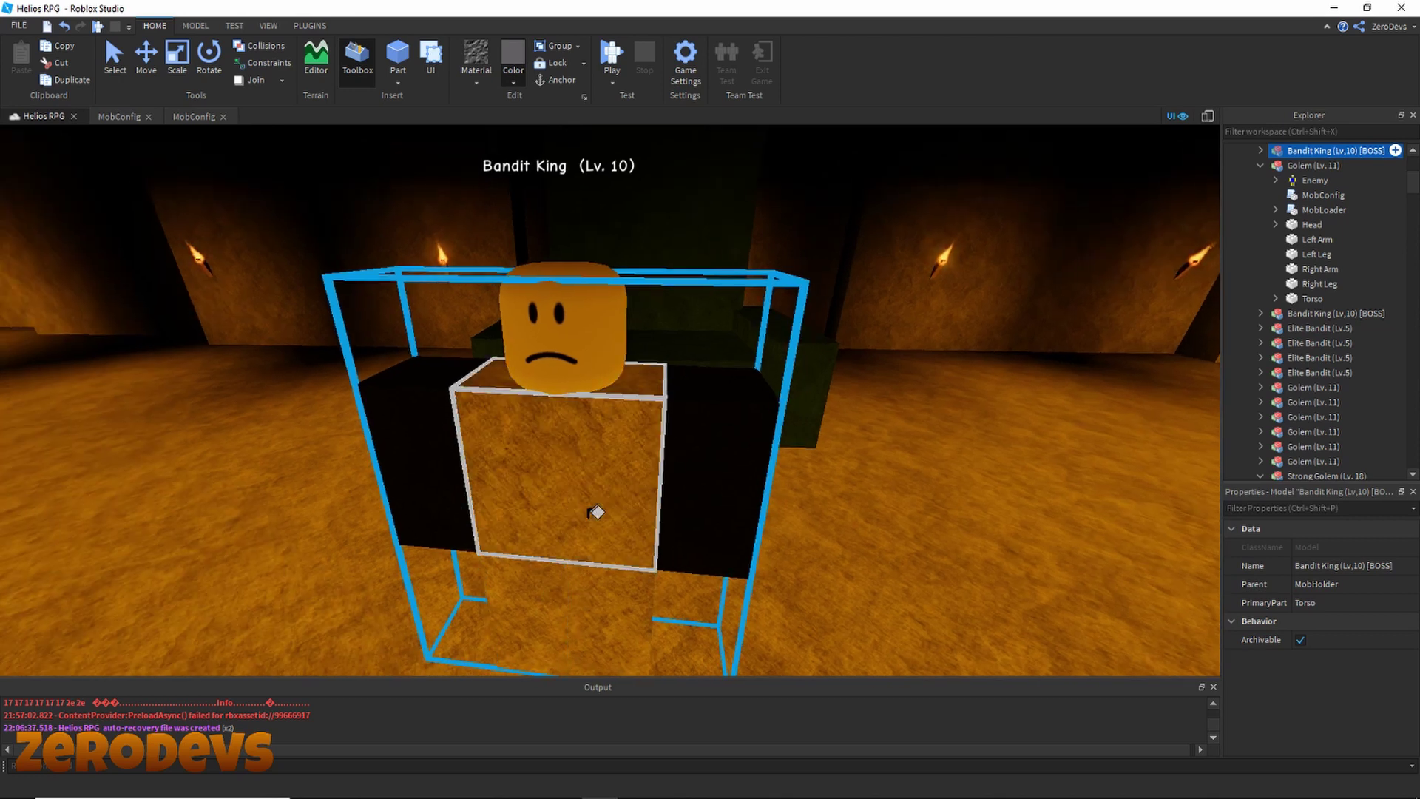
key(ctrl+z)
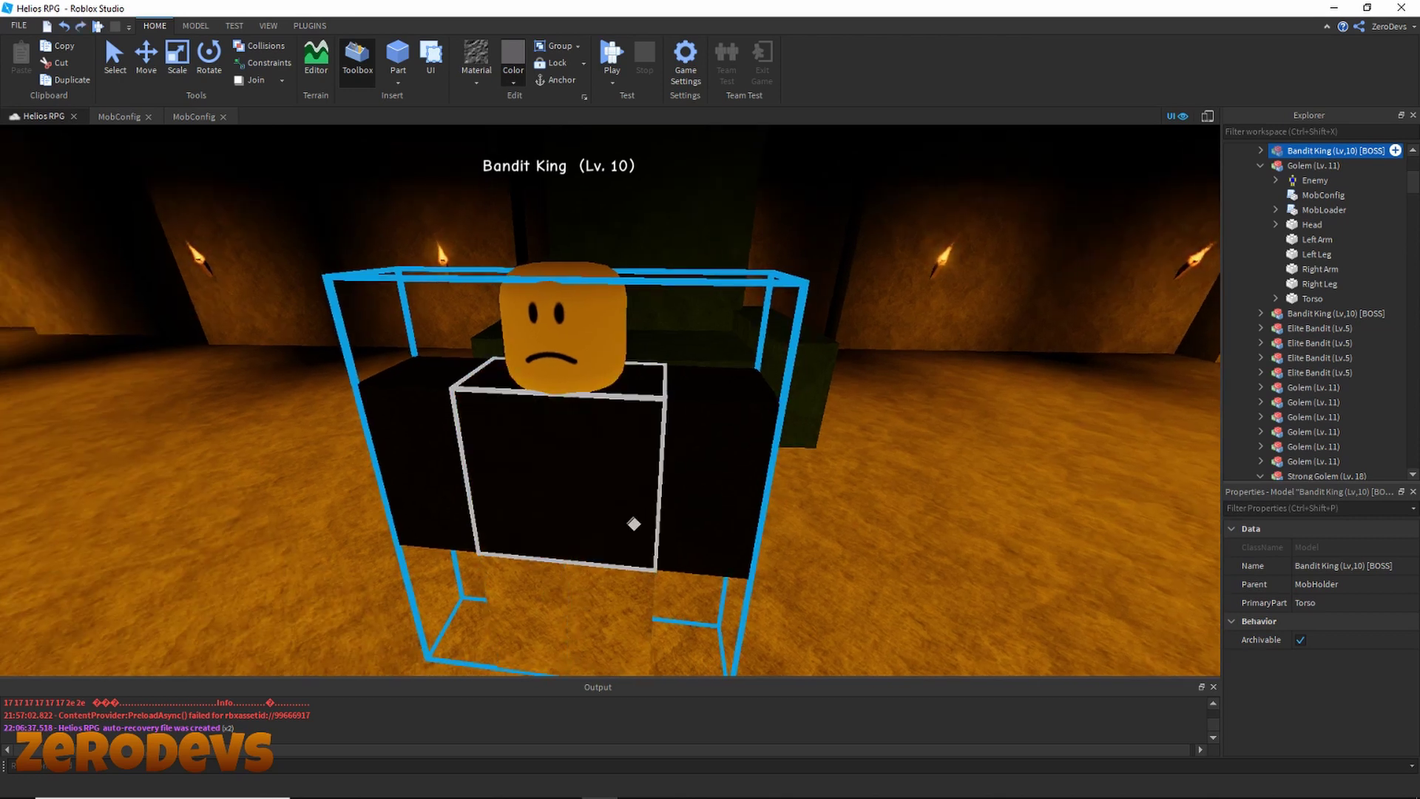
click(695, 485)
click(447, 489)
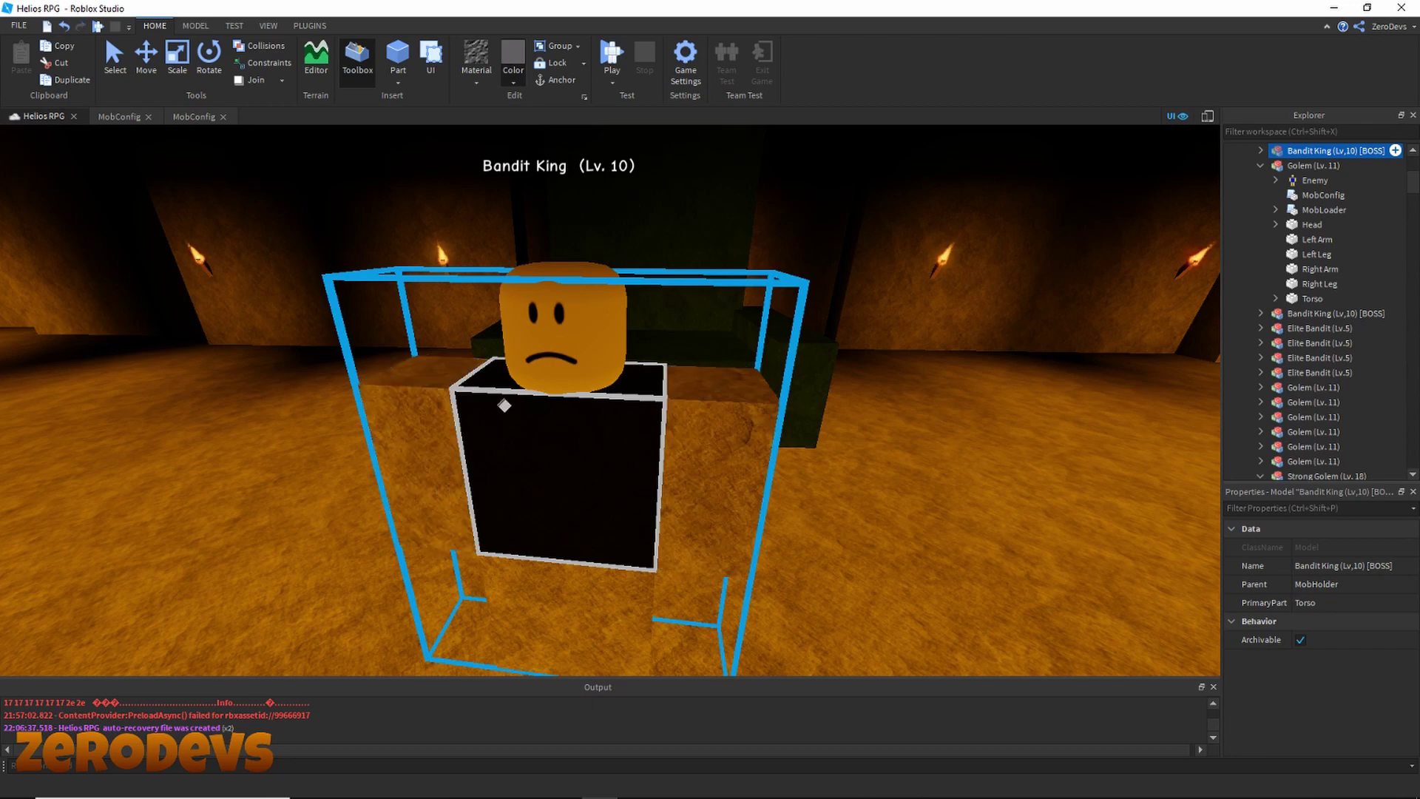
Step: Paint the Bandit King's legs Really black to match the torso
mouse_move(499, 359)
right_down()
mouse_move(485, 329)
mouse_move(513, 359)
mouse_move(499, 358)
right_up()
key(s)
key(w)
key(f)
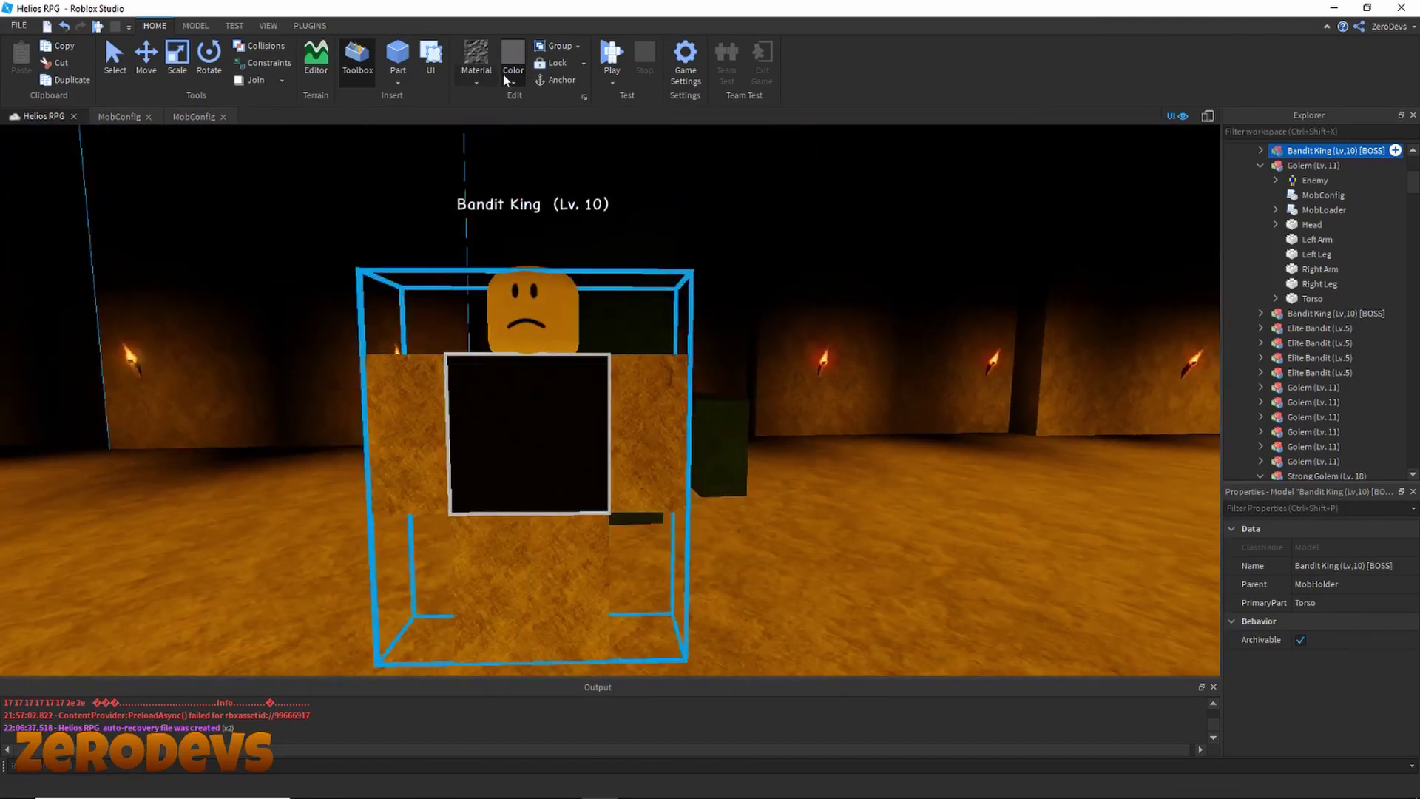
click(508, 73)
click(530, 340)
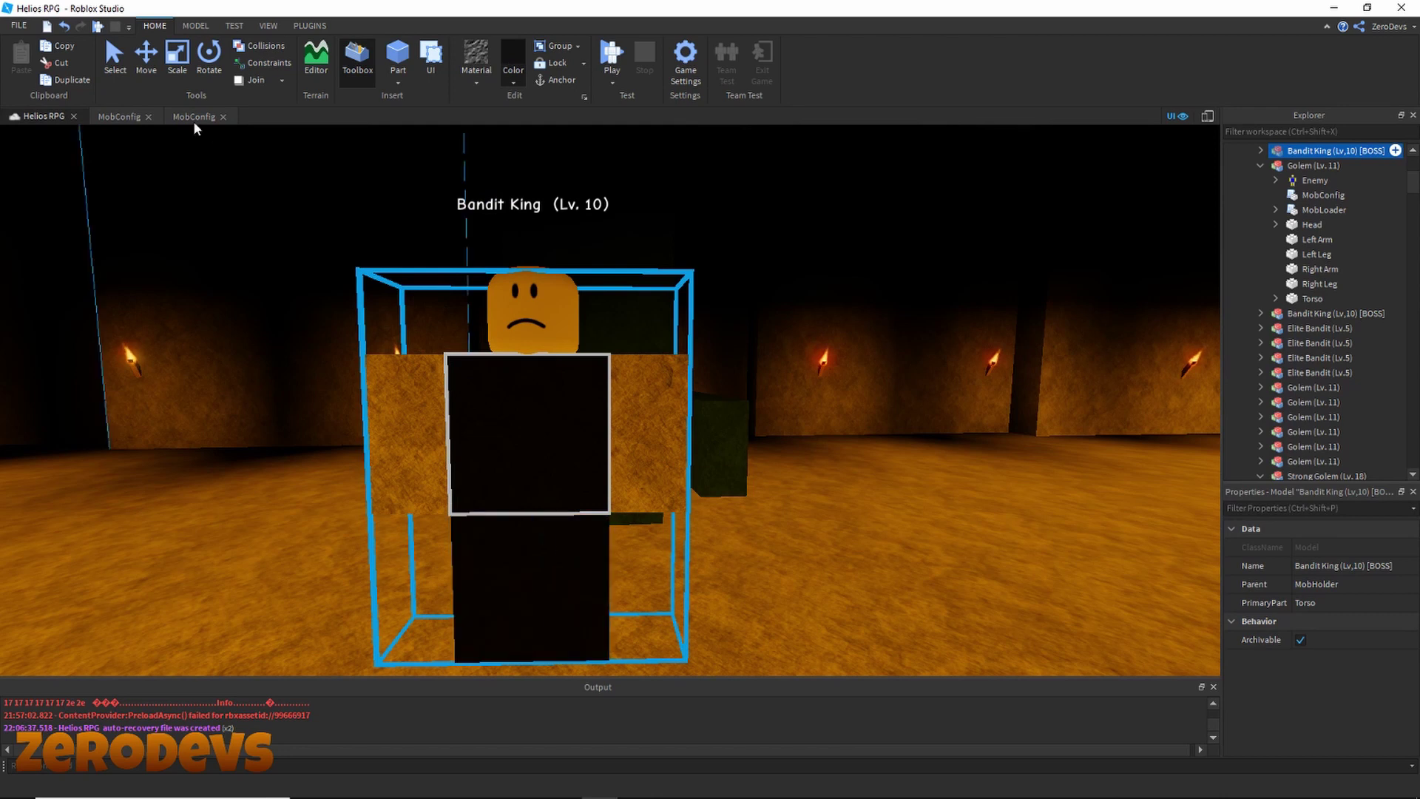
Step: Rename the recolored Bandit King model as "Golem King (Lv,22) [BOSS]"
scroll(535, 244, down, 2)
right_drag(536, 244, 556, 250)
scroll(1199, 188, up, 1)
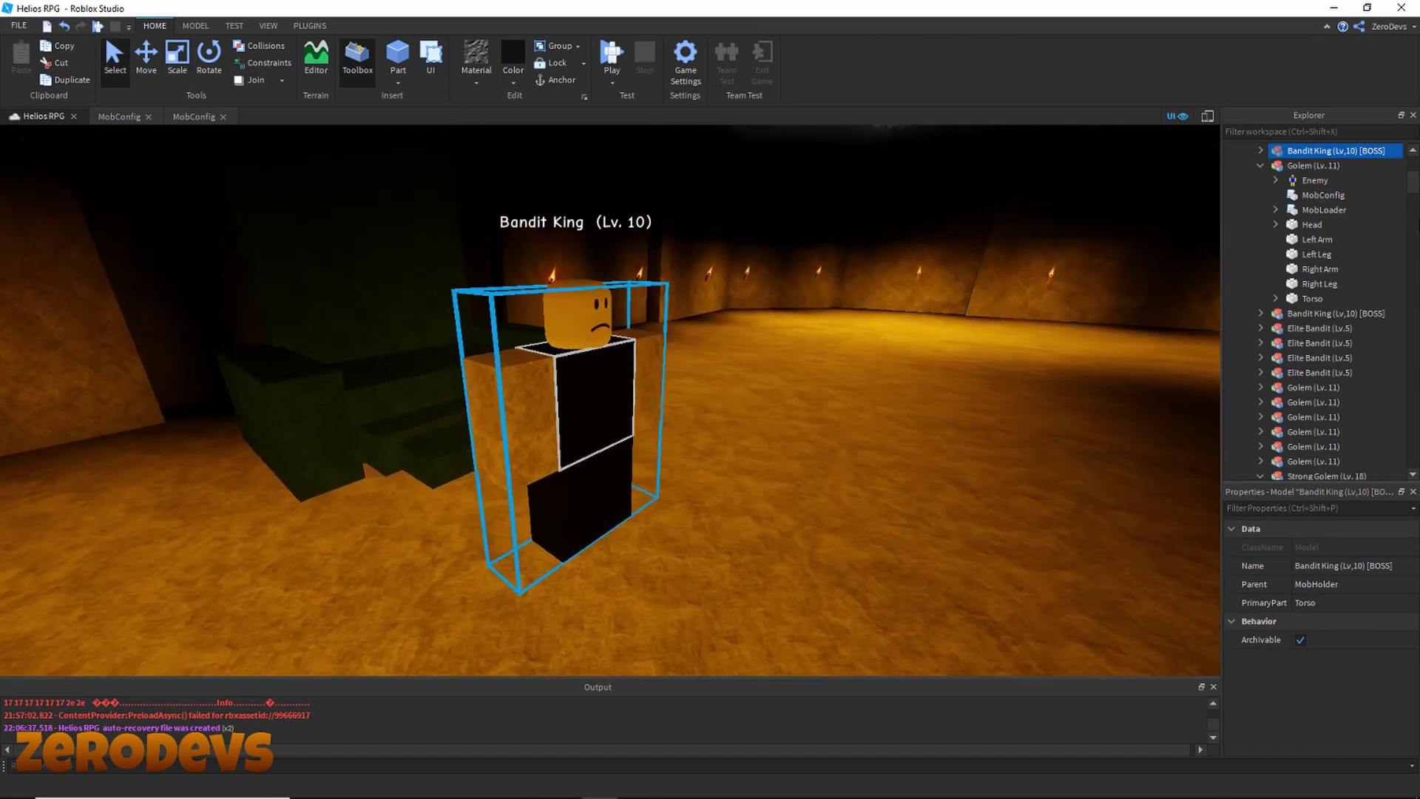
scroll(966, 292, up, 3)
right_drag(1094, 303, 1046, 311)
scroll(1045, 310, down, 2)
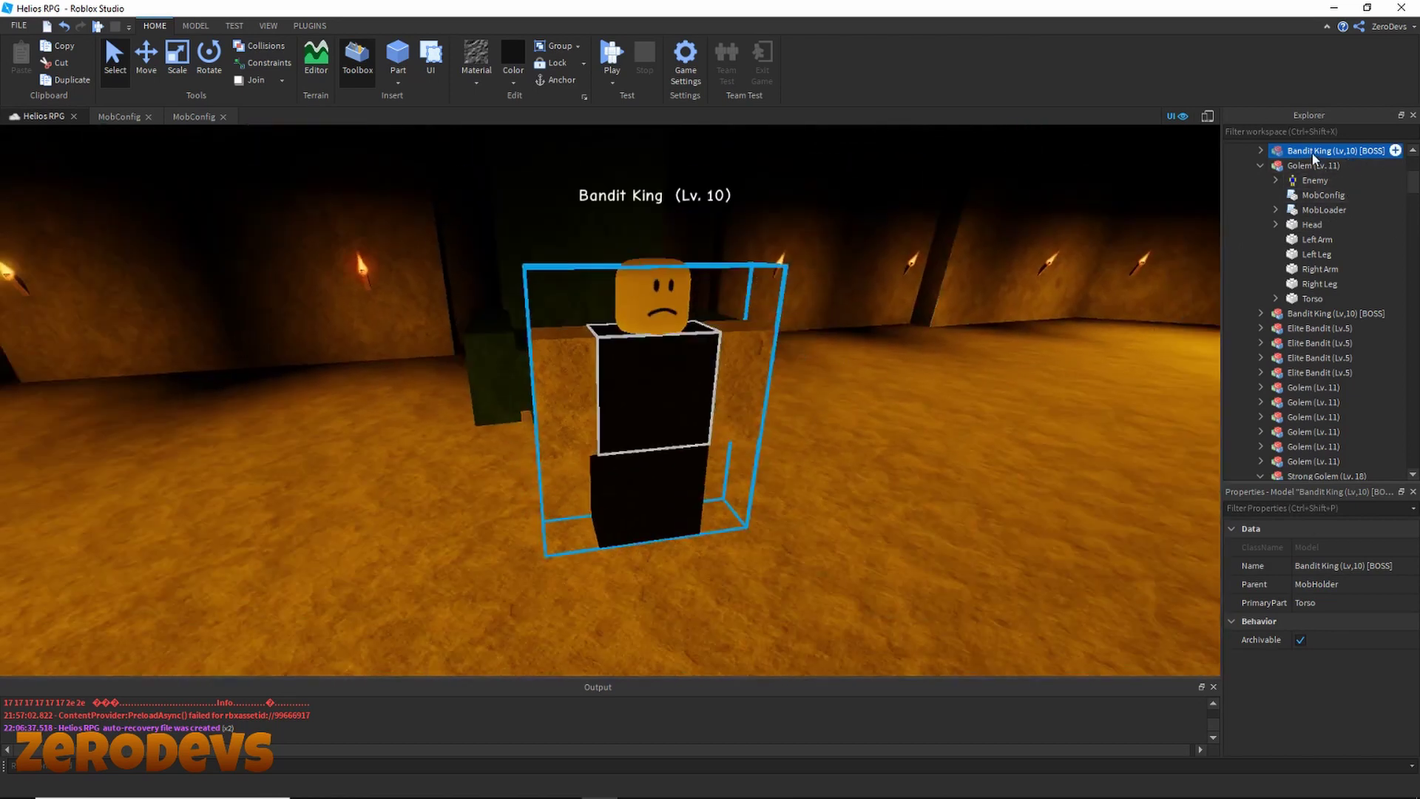
right_click(1313, 155)
click(1304, 228)
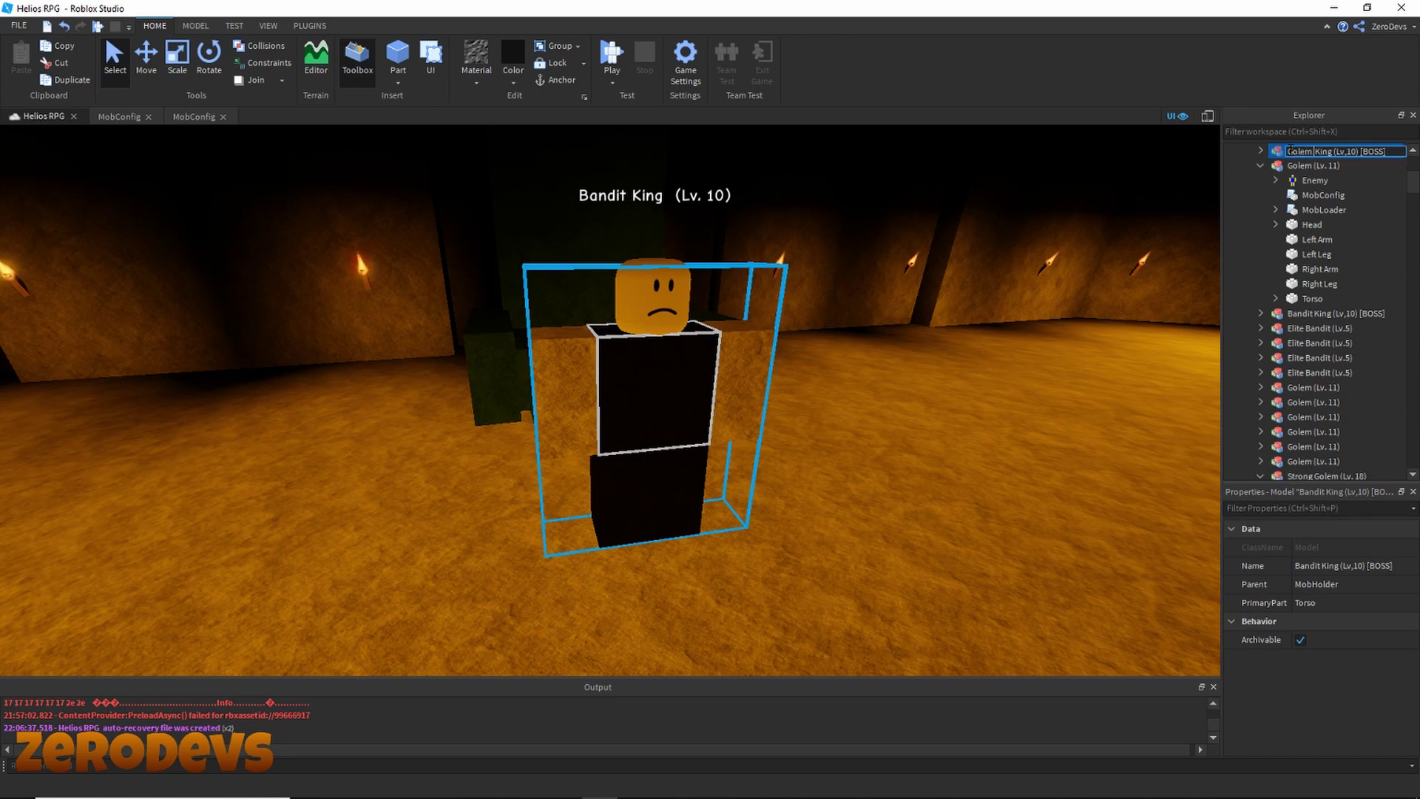
right_click(1290, 153)
click(1305, 236)
key(Return)
Step: In the boss's MobConfig, set name Golem King, level 22, XP 200, gold 235, health 340 and damage 200
click(1259, 152)
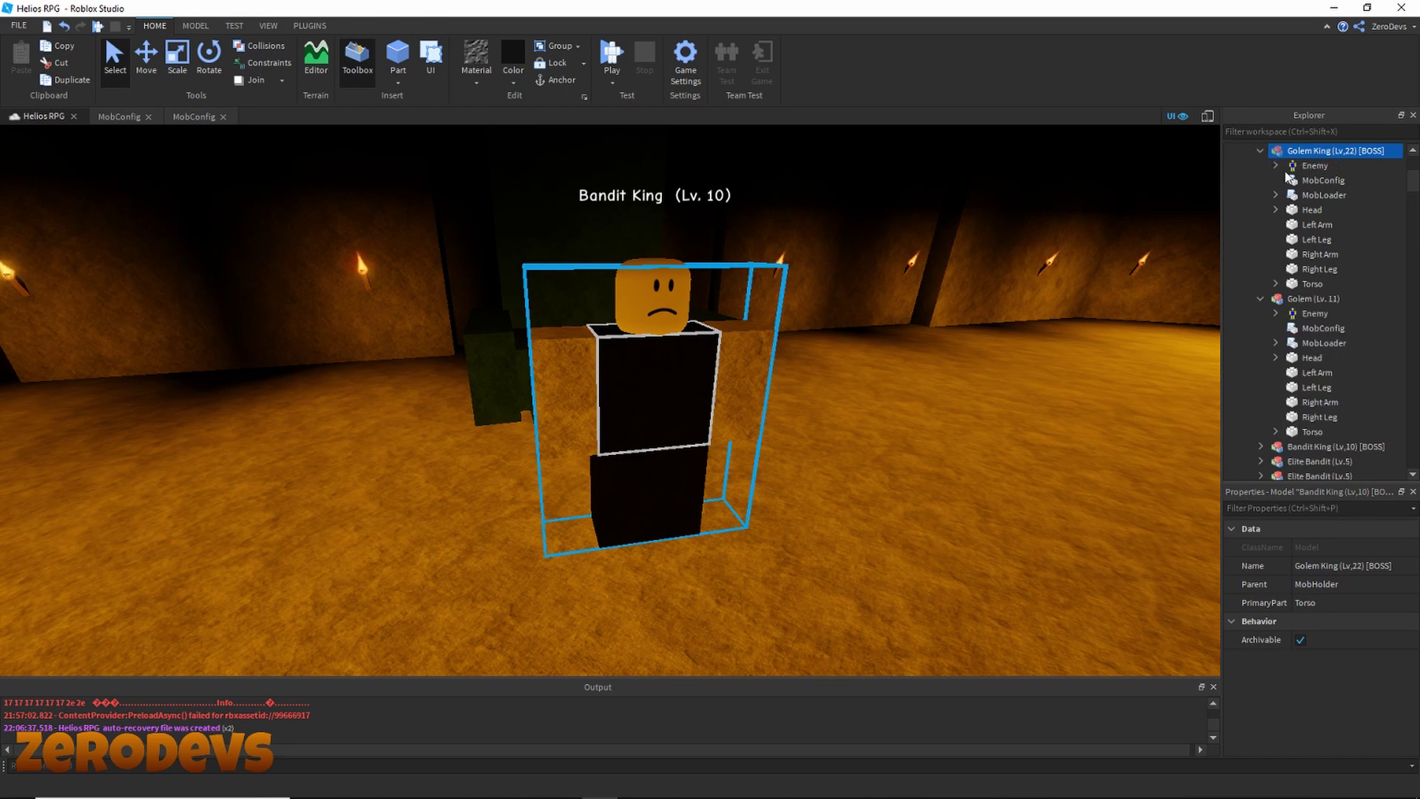
double_click(1323, 179)
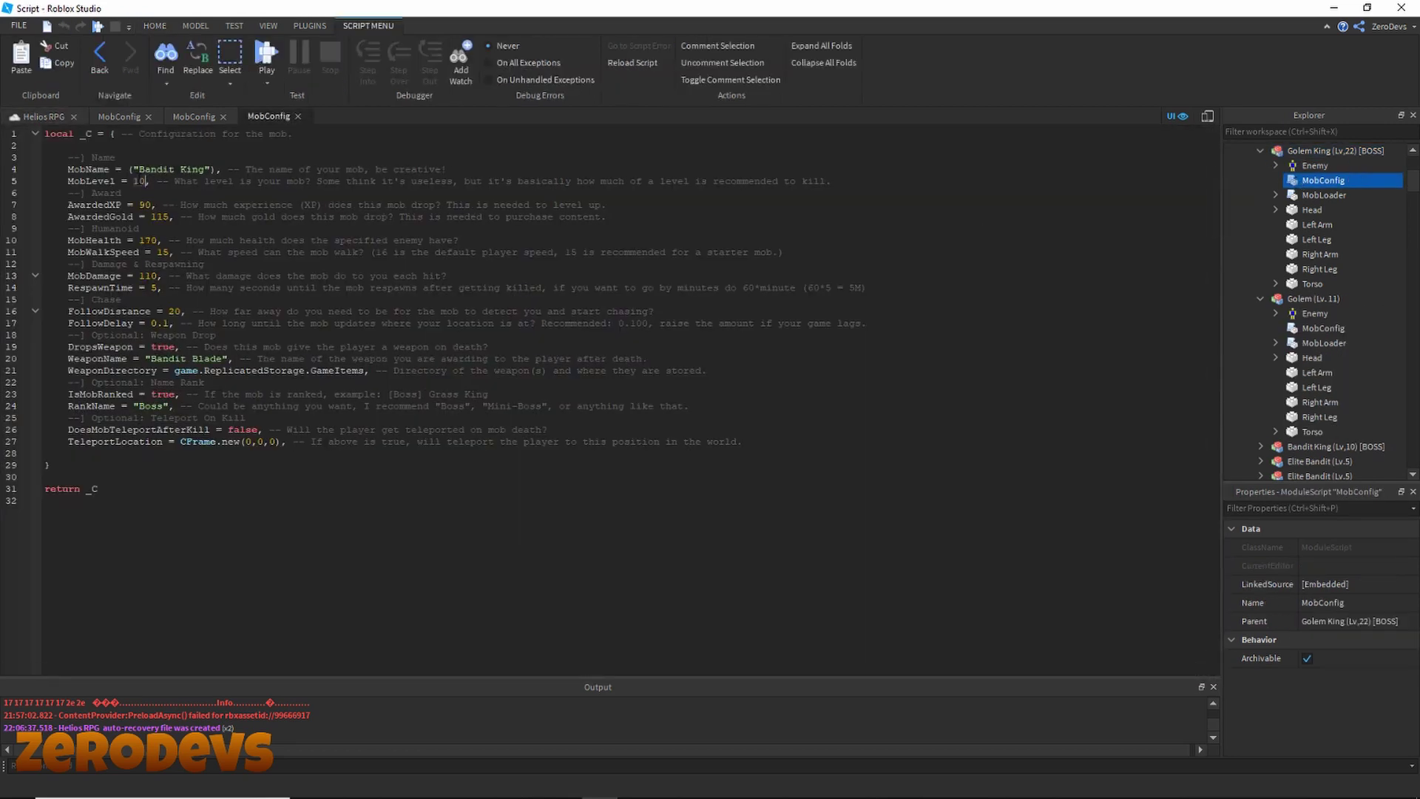
text(Golem)
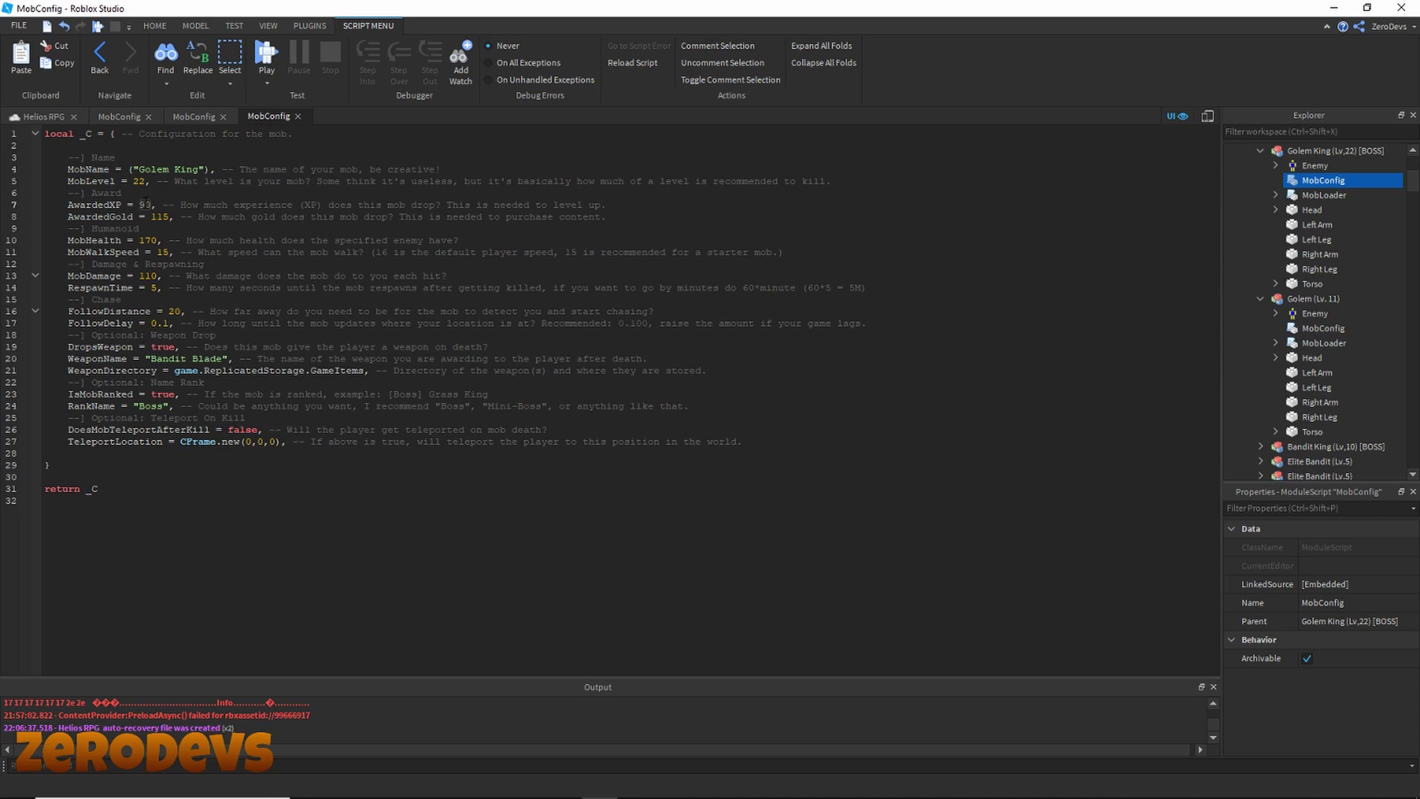
text(0)
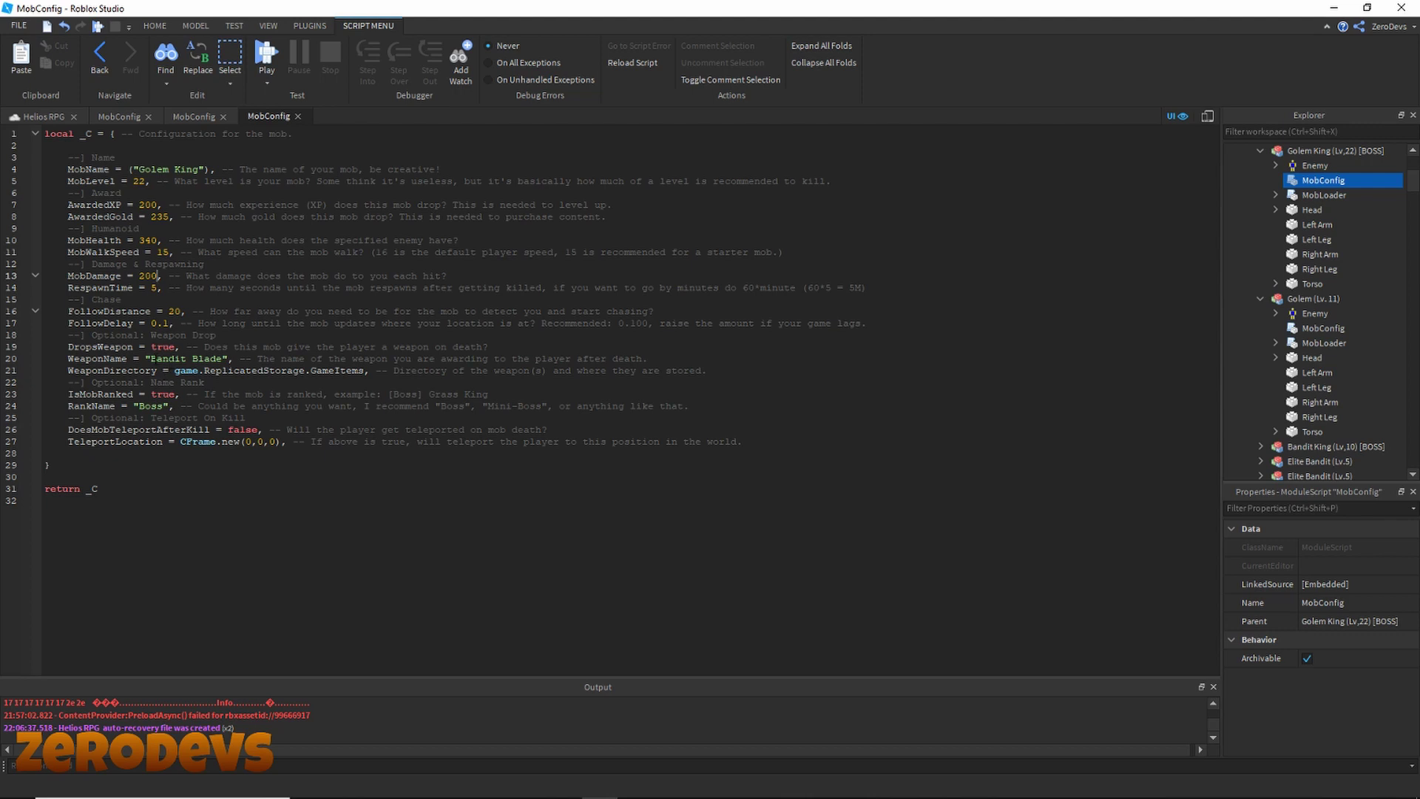
Step: Insert a Really black Slate part on the open baseplate outside the cave
click(50, 120)
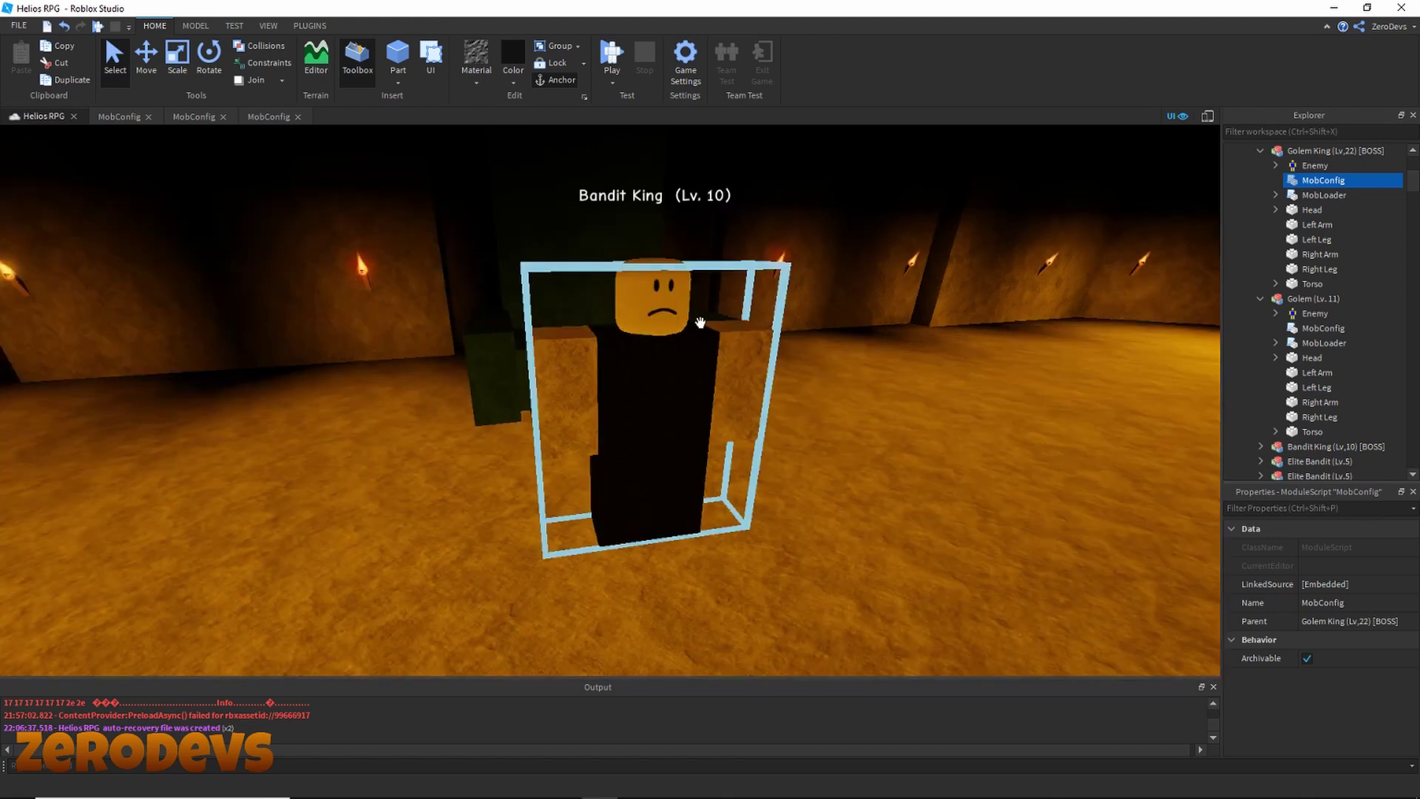
click(700, 323)
right_drag(700, 323, 689, 331)
key(s)
key(w)
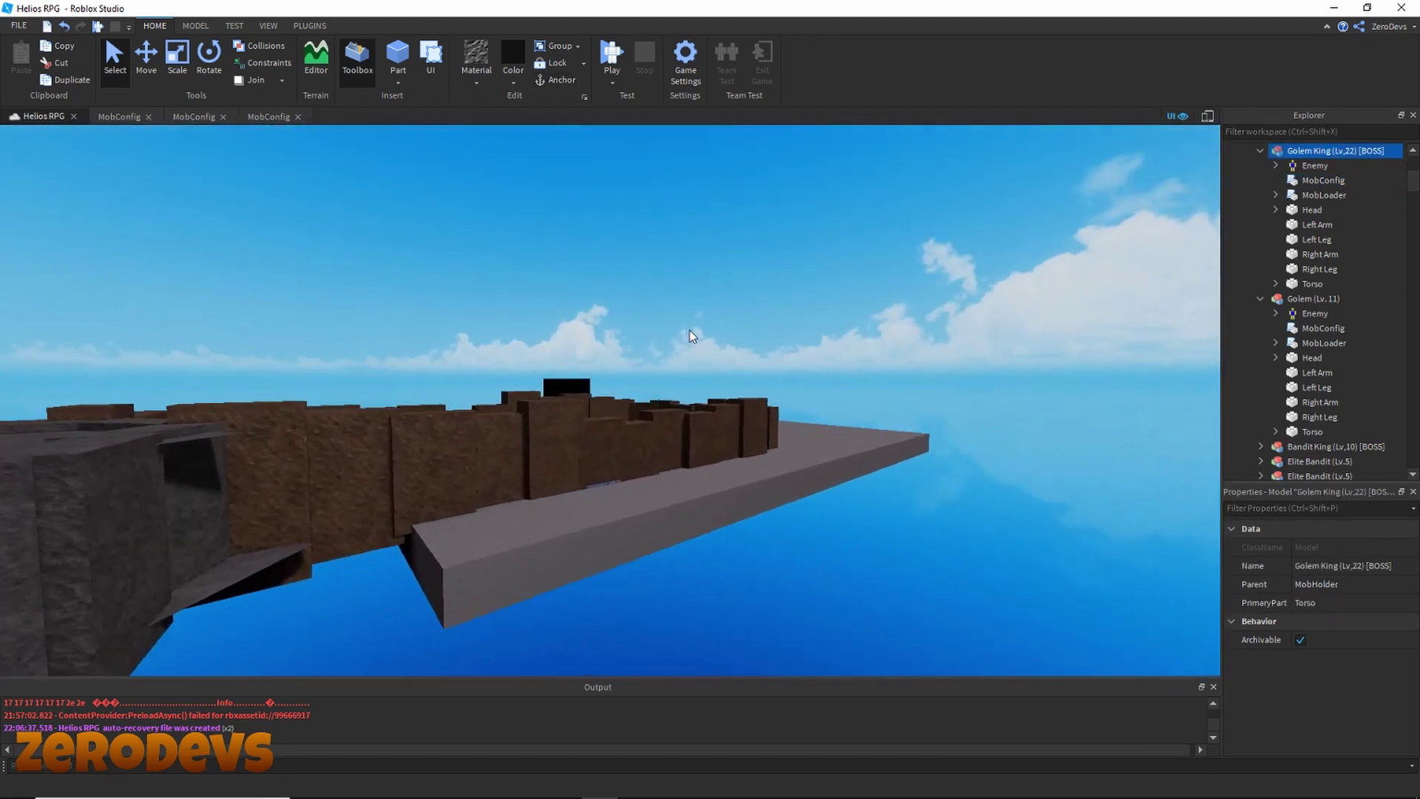
key(w)
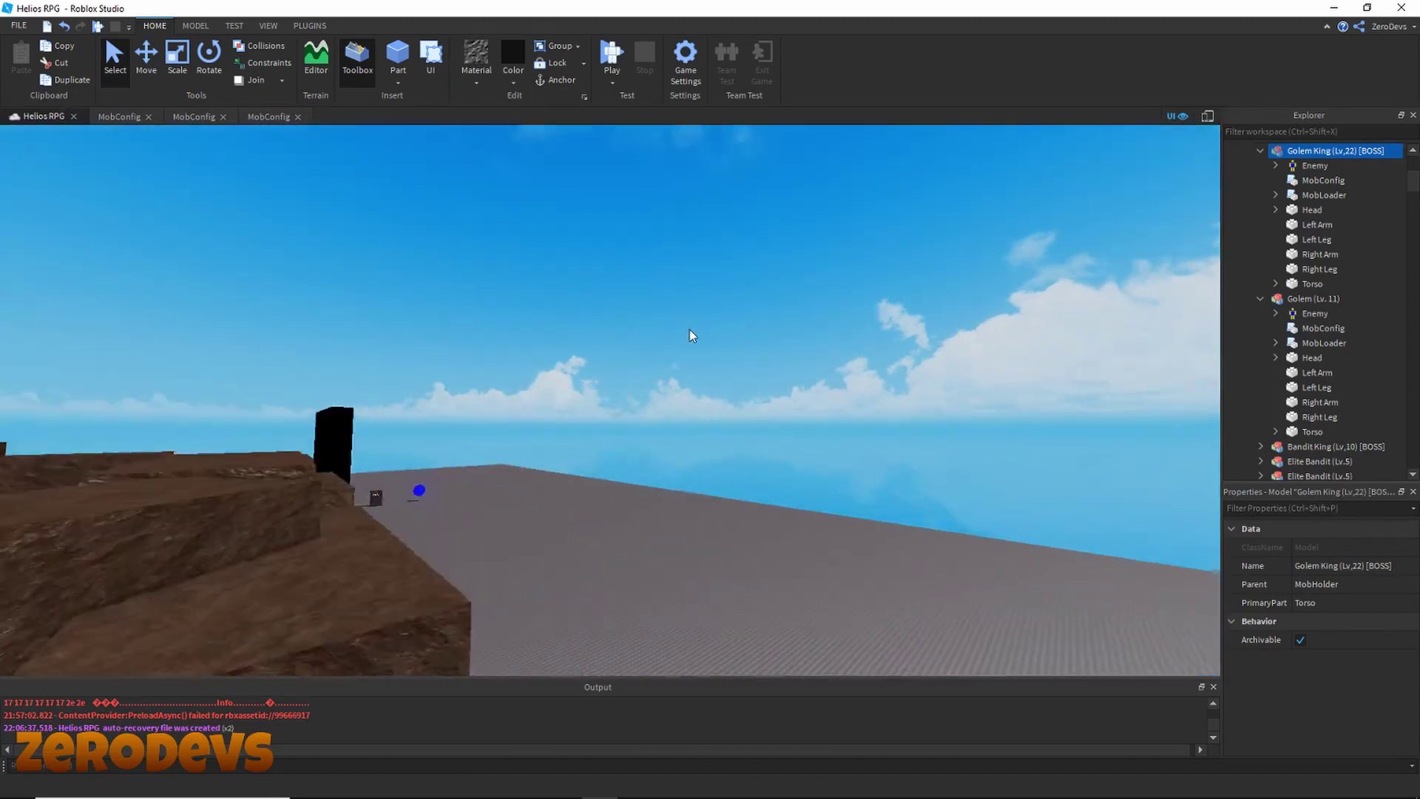
right_drag(689, 330, 689, 331)
key(w)
right_drag(611, 214, 611, 222)
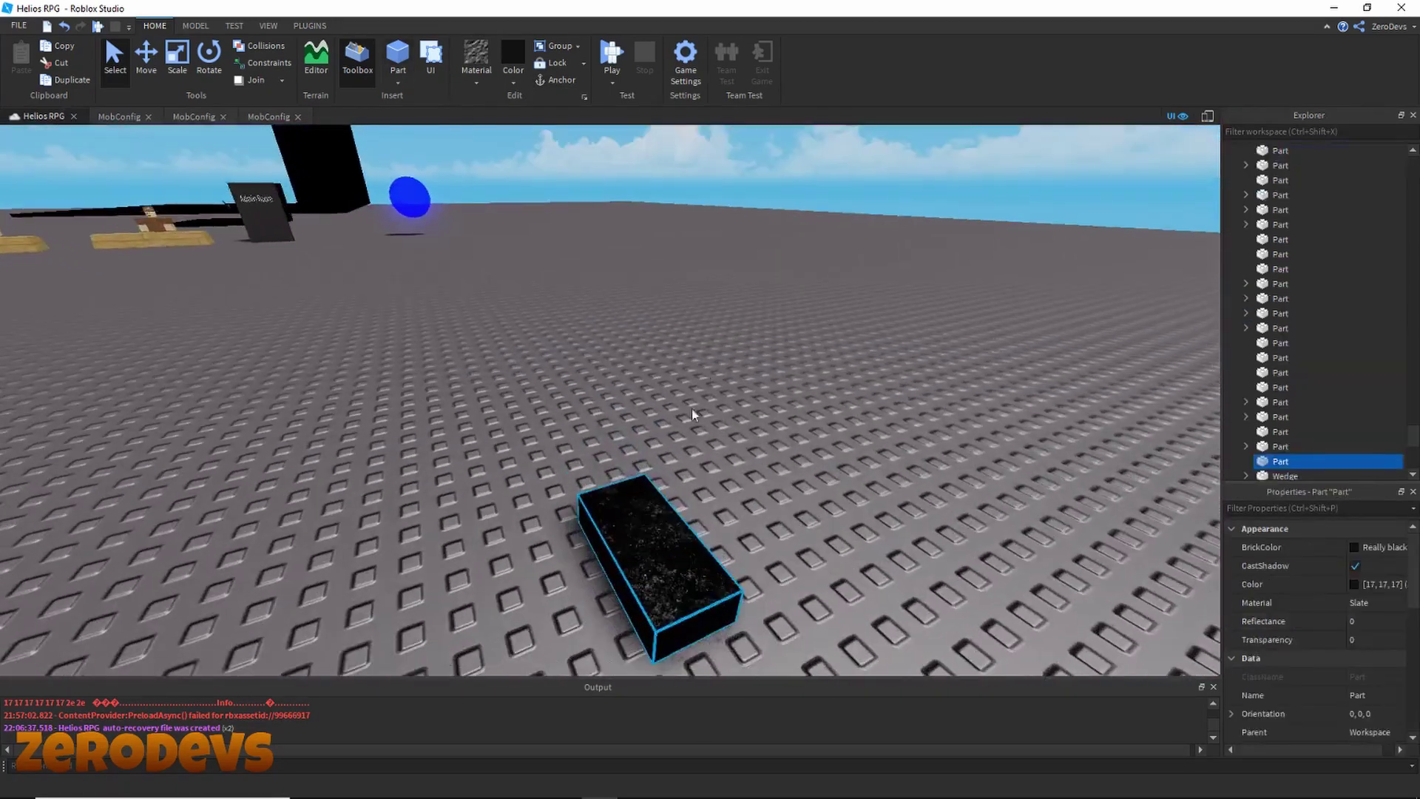
right_drag(694, 415, 695, 423)
key(w)
drag(653, 550, 585, 458)
Step: Scale the black part down along its length into a small block
right_drag(584, 458, 585, 465)
key(w)
click(178, 68)
right_drag(713, 573, 720, 574)
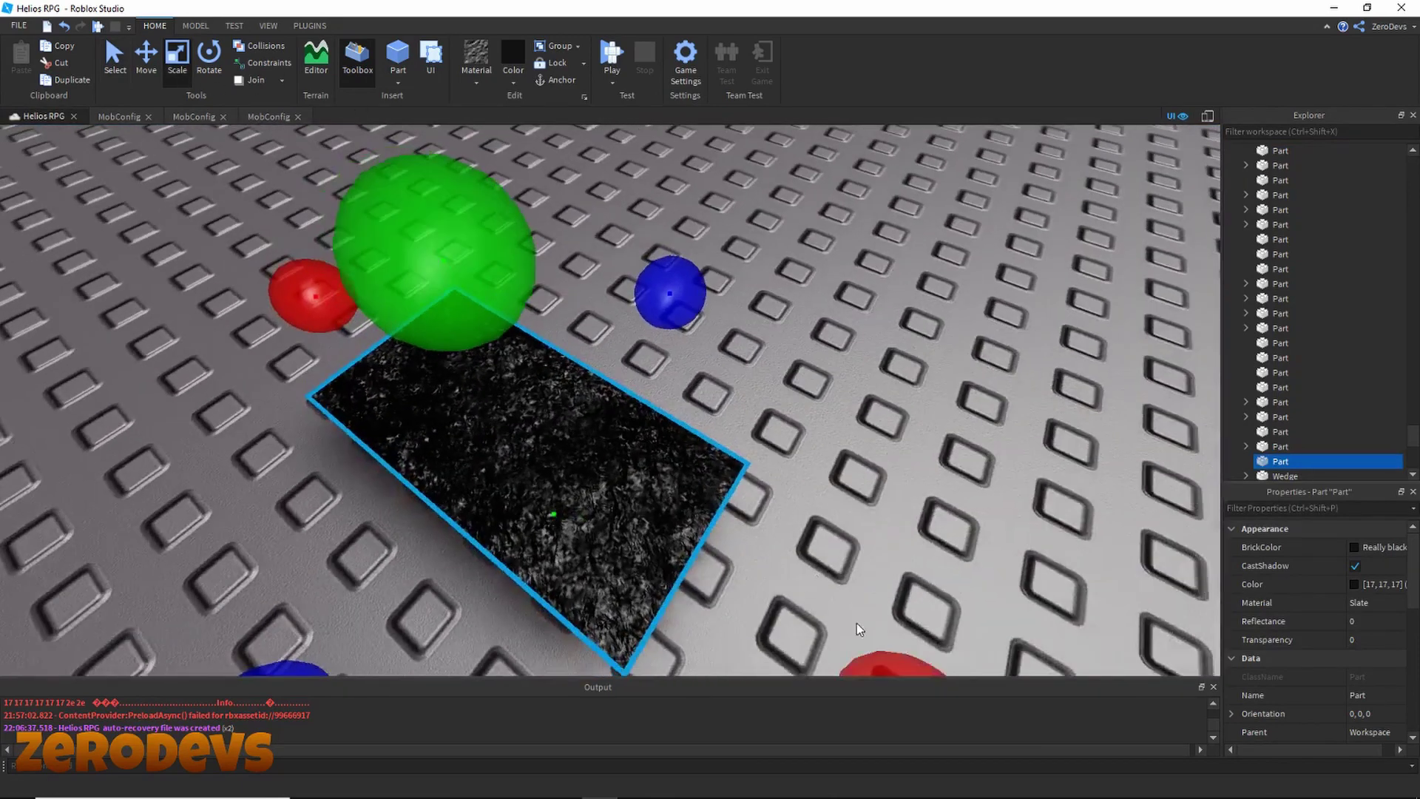
drag(872, 643, 648, 488)
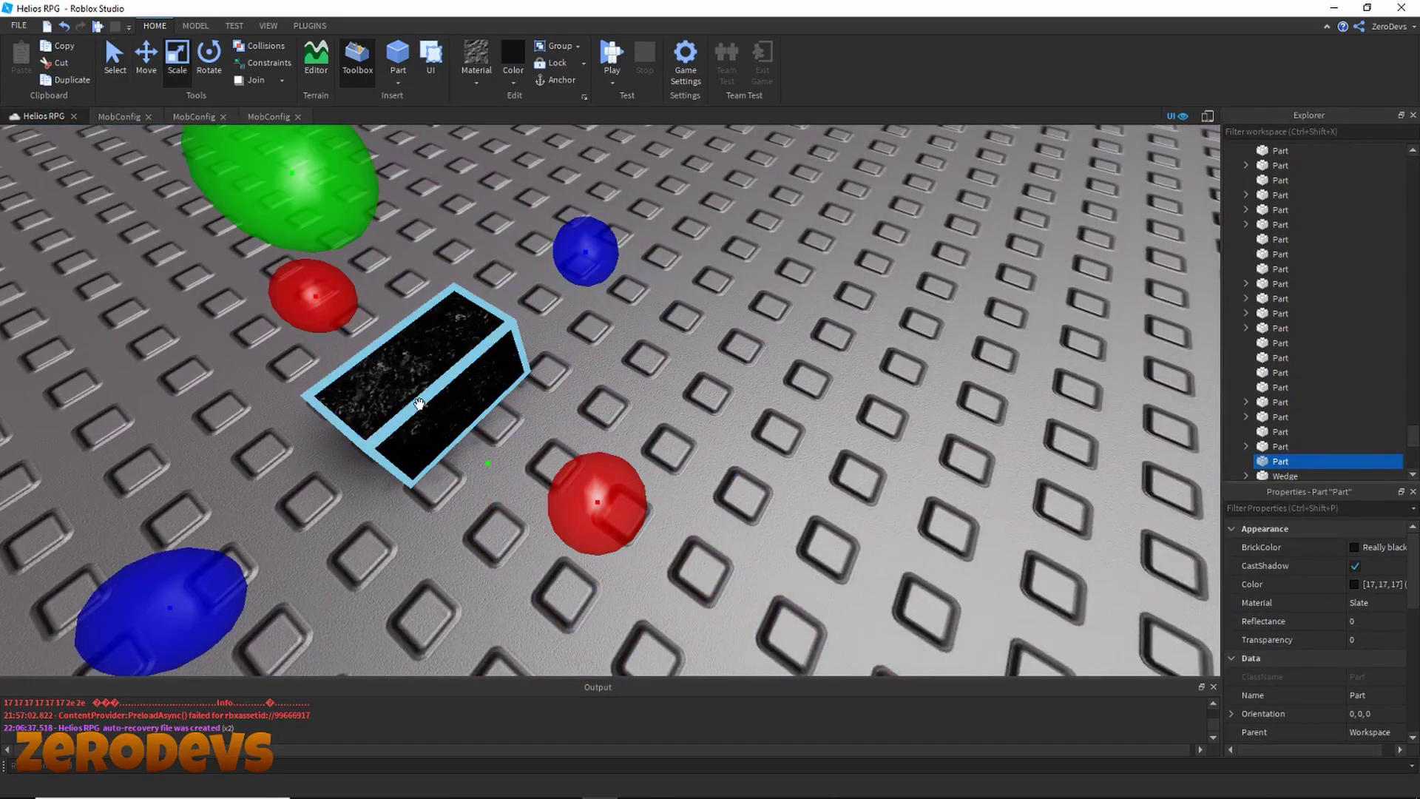
Step: Move the small black block across the baseplate to open floor near the wooden beam
drag(420, 406, 496, 388)
right_drag(496, 388, 496, 380)
drag(496, 389, 493, 389)
right_drag(493, 389, 488, 382)
key(w)
drag(494, 390, 496, 389)
right_drag(496, 389, 494, 406)
key(w)
drag(496, 389, 518, 595)
key(s)
key(w)
right_drag(643, 560, 651, 544)
drag(721, 388, 620, 382)
Step: Insert a Block Rig dummy beside the black block with the Rig Builder
right_drag(620, 382, 290, 9)
click(309, 25)
click(1208, 63)
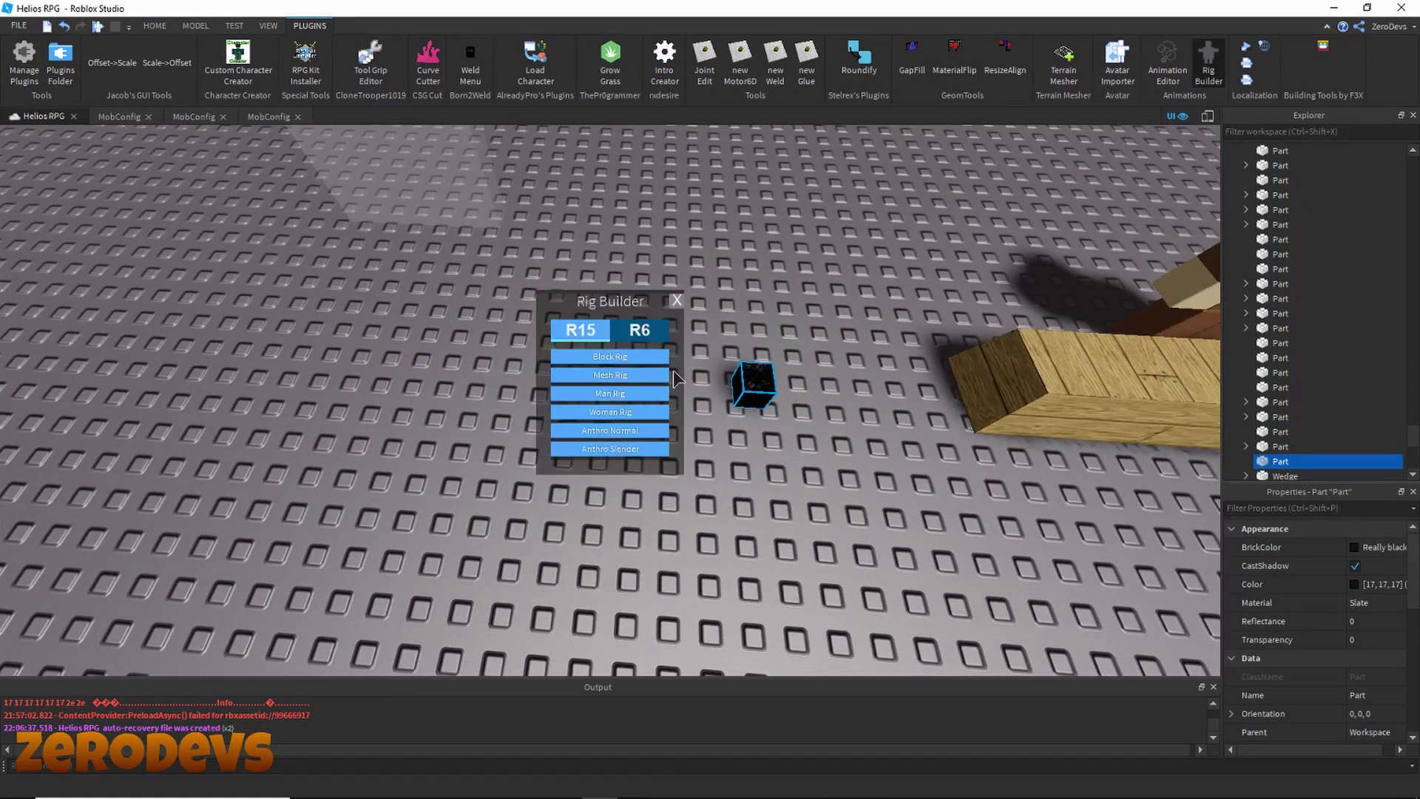
click(630, 357)
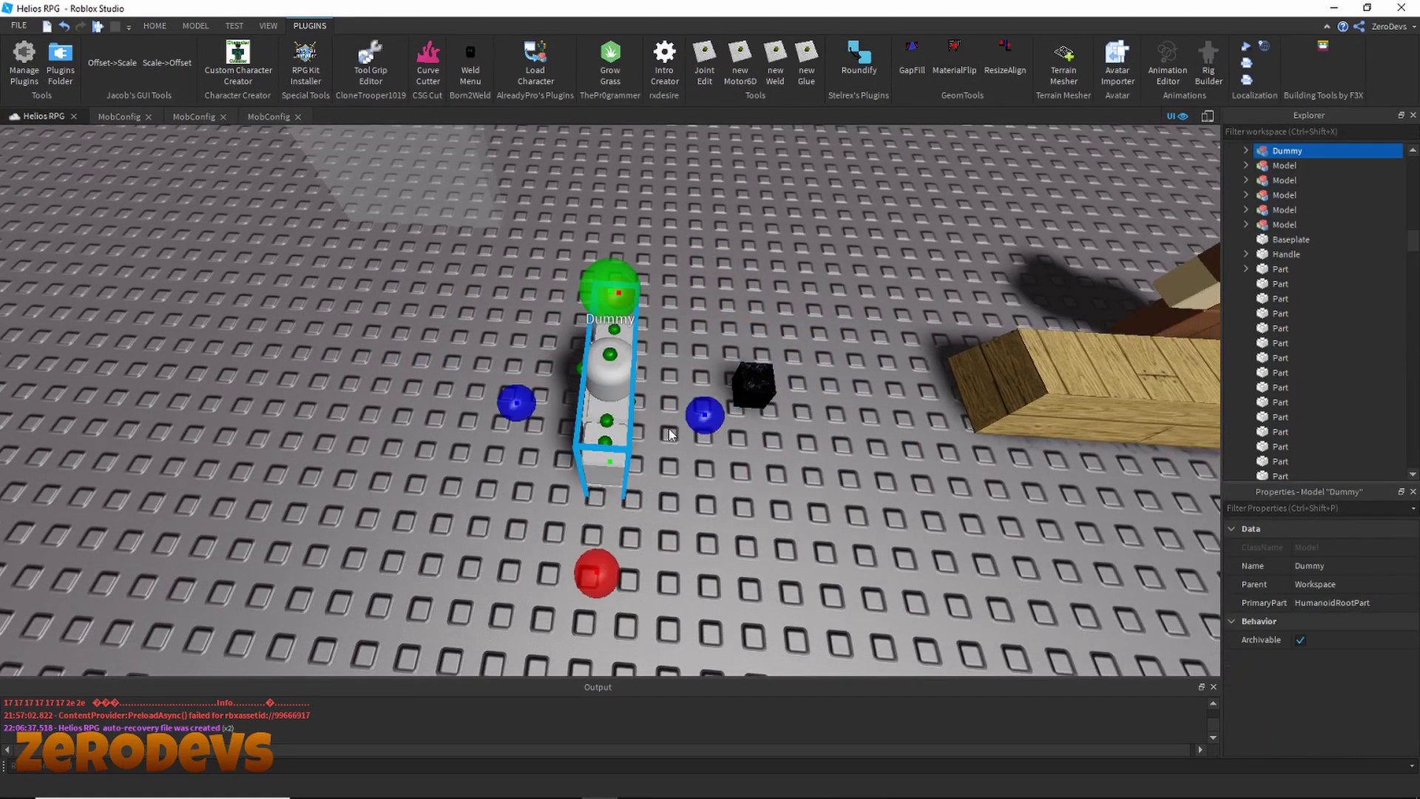
Step: Turn the rig dummy to face the open floor and move the black block in front of its legs
drag(628, 444, 625, 325)
click(715, 417)
scroll(715, 417, up, 3)
right_drag(715, 417, 715, 385)
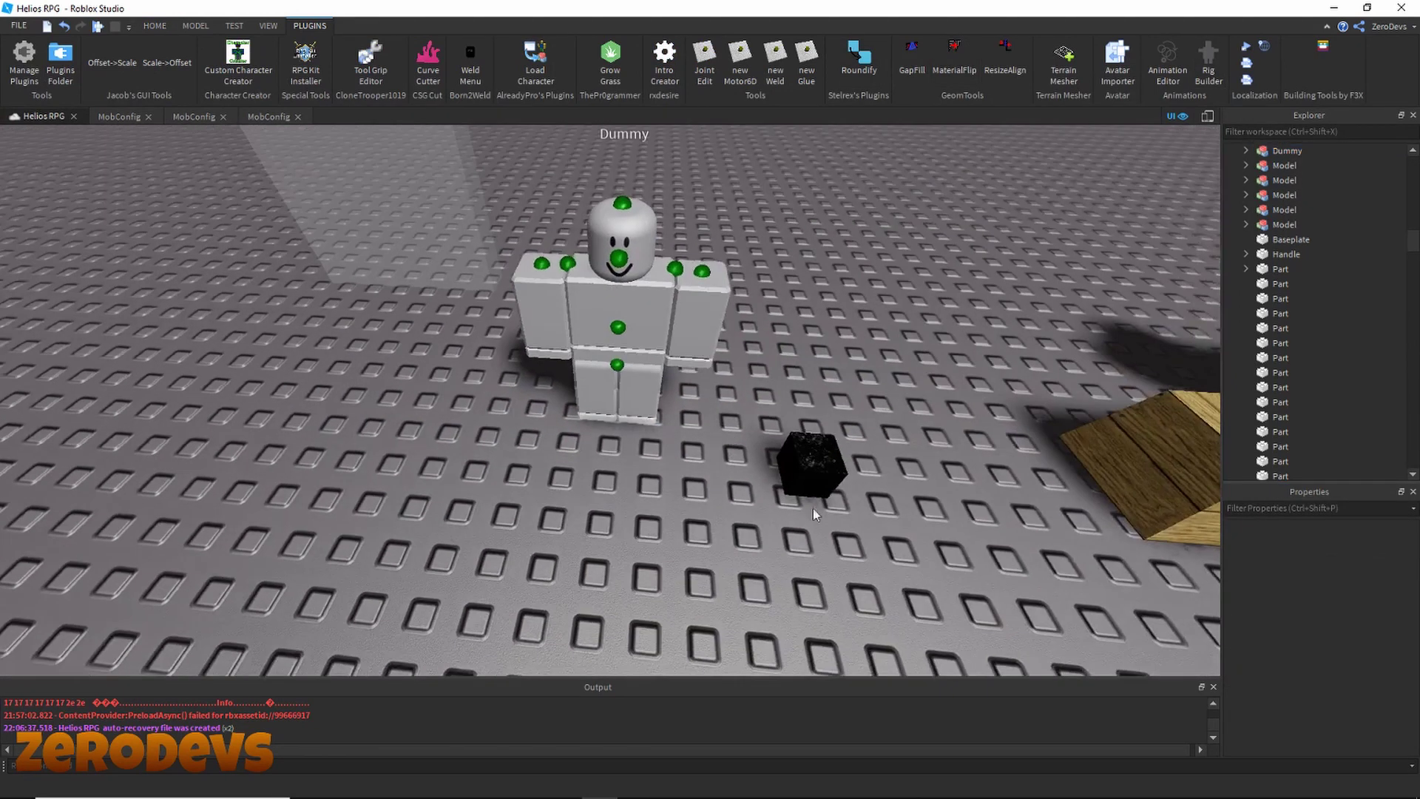
drag(795, 473, 522, 454)
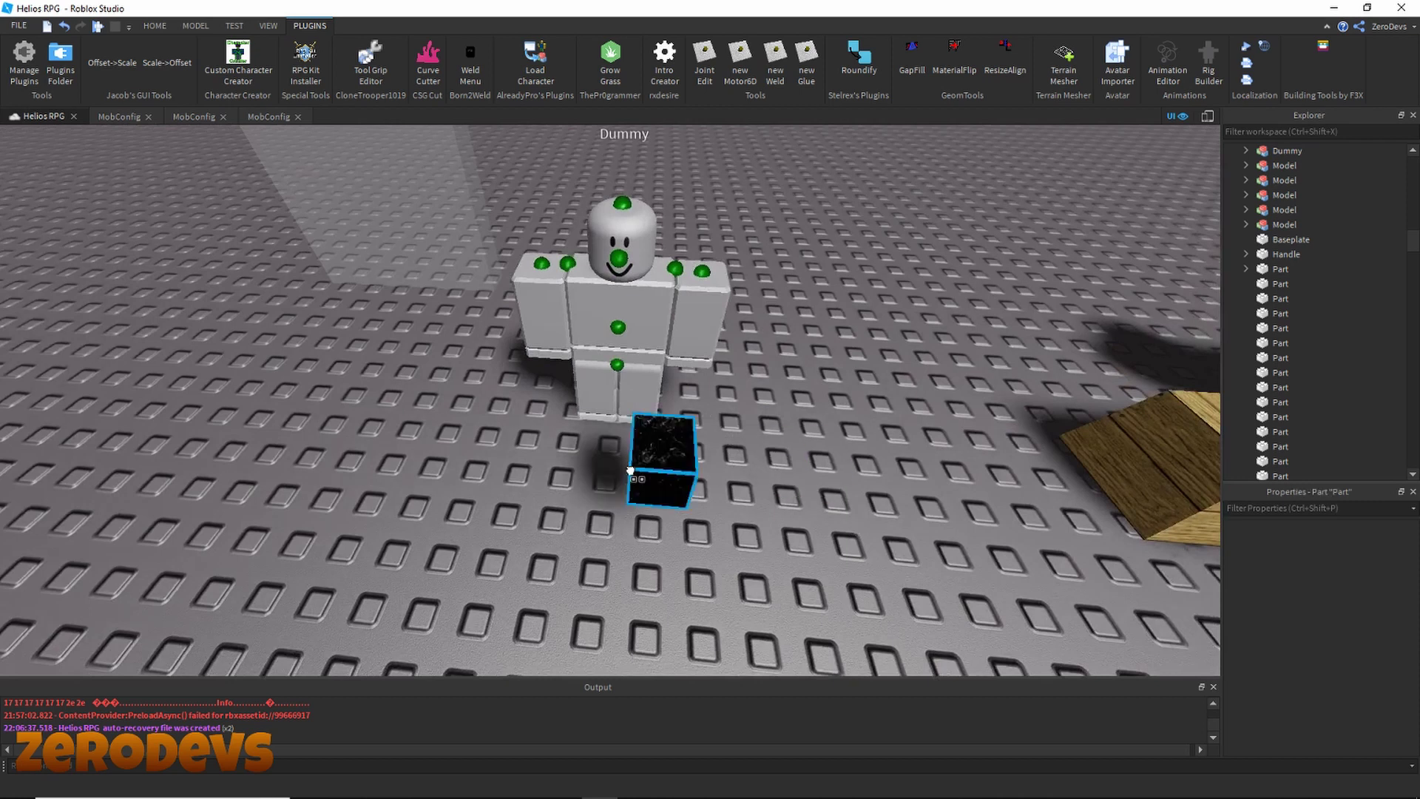
Step: Scale the black block down in width and depth into a slim upright bar for the sword's handle
right_drag(637, 450, 584, 450)
scroll(638, 449, up, 3)
right_drag(728, 496, 802, 497)
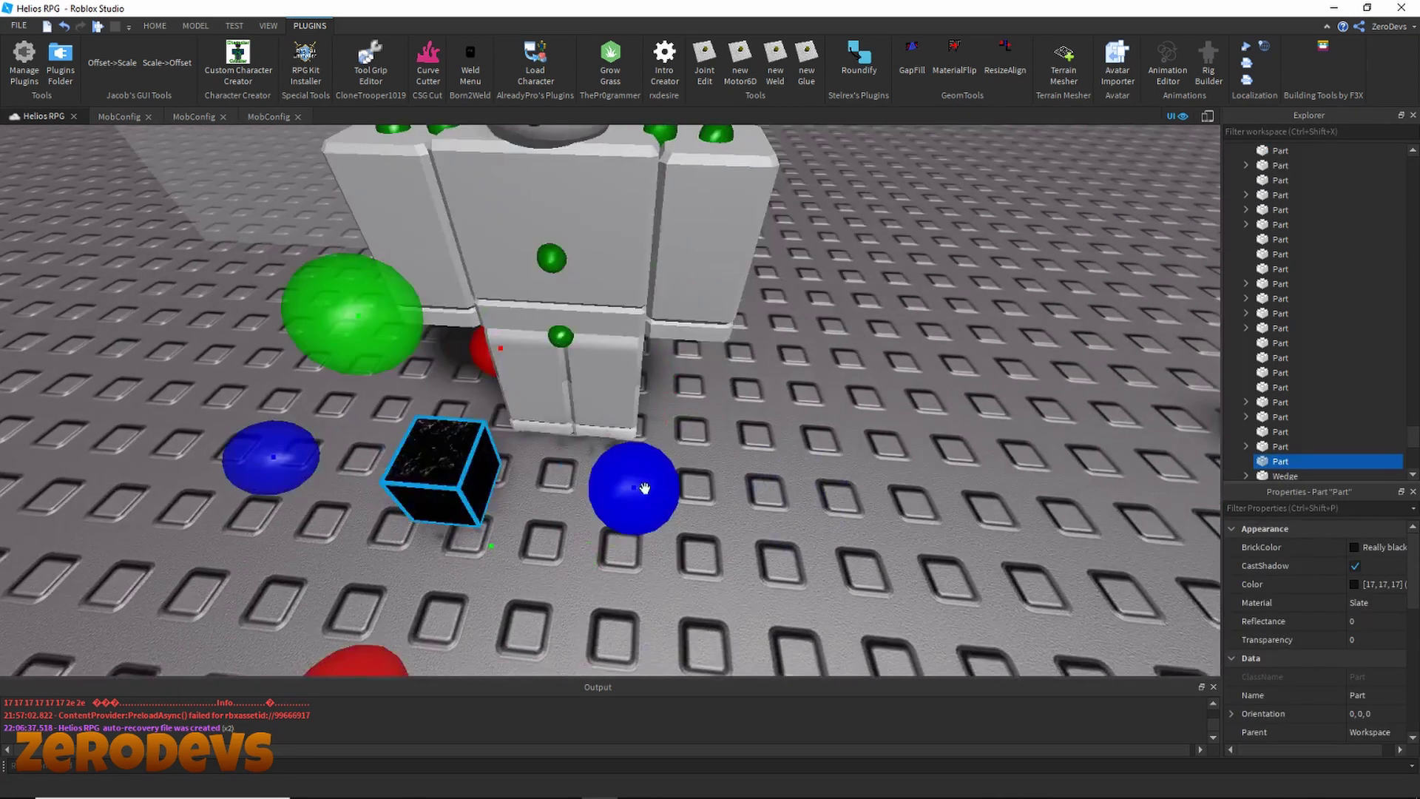
drag(643, 488, 581, 482)
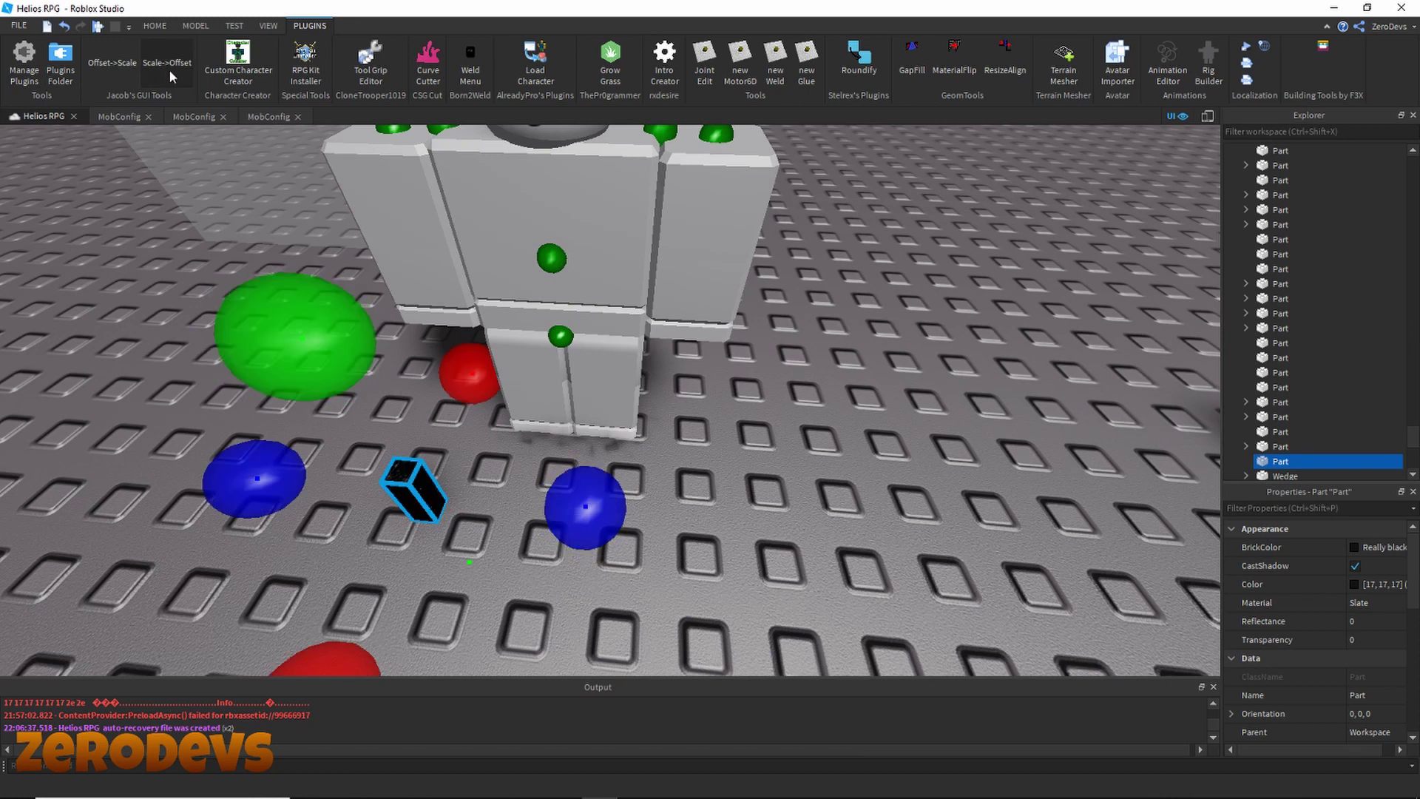
Step: Recolor the slim handle bar to Dark stone grey
click(155, 26)
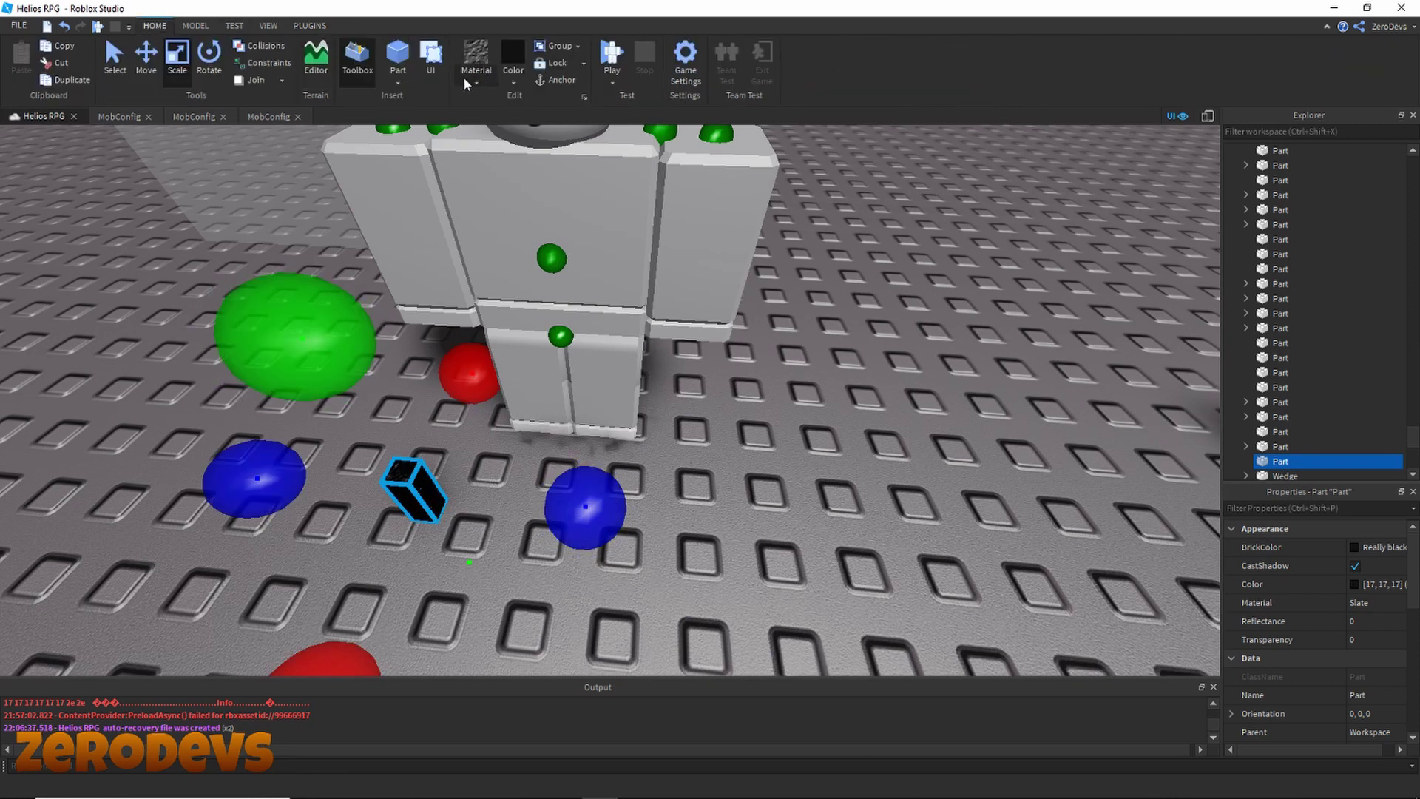
click(464, 77)
click(512, 74)
click(513, 74)
click(544, 339)
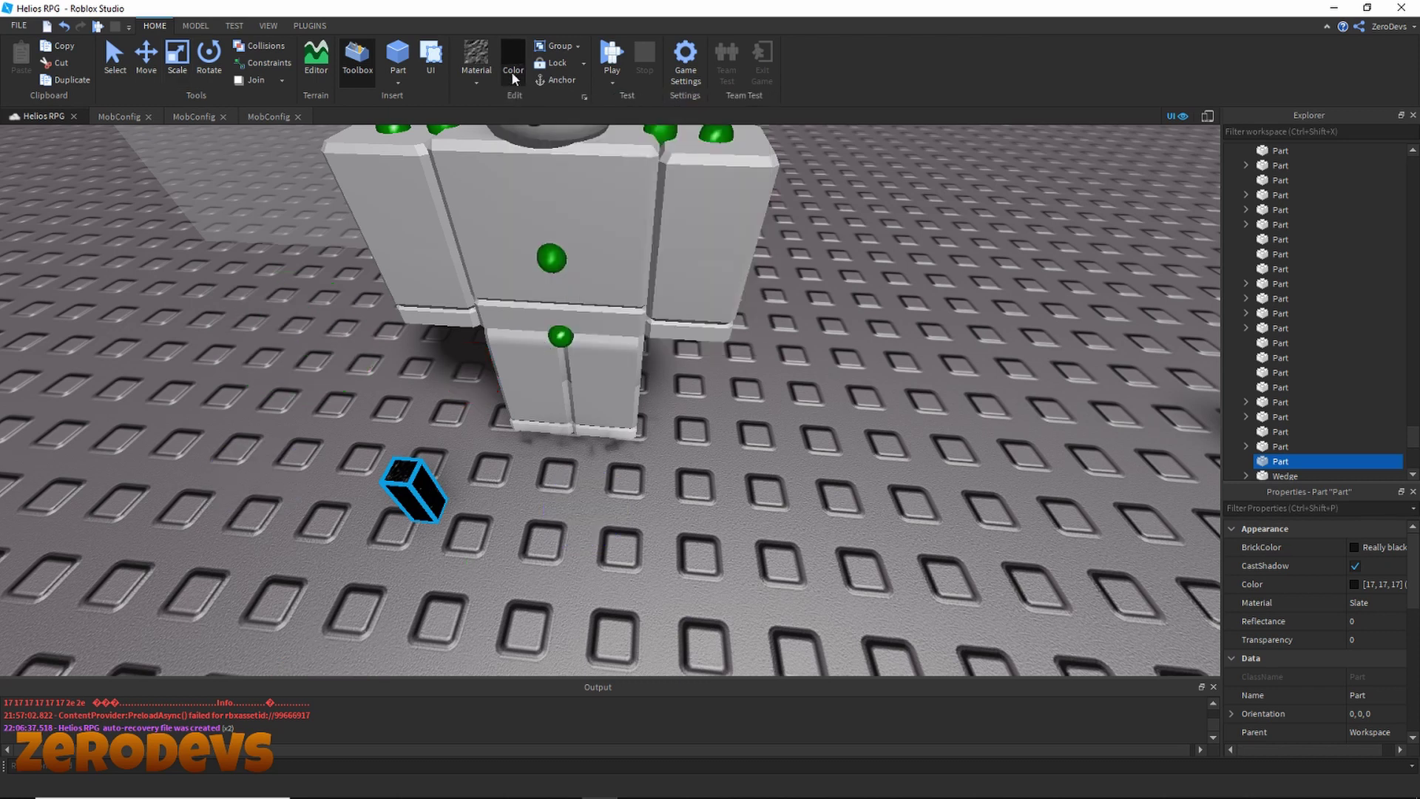
click(511, 82)
click(546, 338)
click(438, 490)
Step: Raise the handle bar off the baseplate so it stands in front of the dummy's leg
click(146, 68)
right_drag(429, 484, 437, 457)
drag(470, 431, 465, 329)
key(a)
right_drag(464, 329, 484, 299)
Step: Duplicate the handle bar and shorten the copy into a small pommel block at its lower end
click(178, 58)
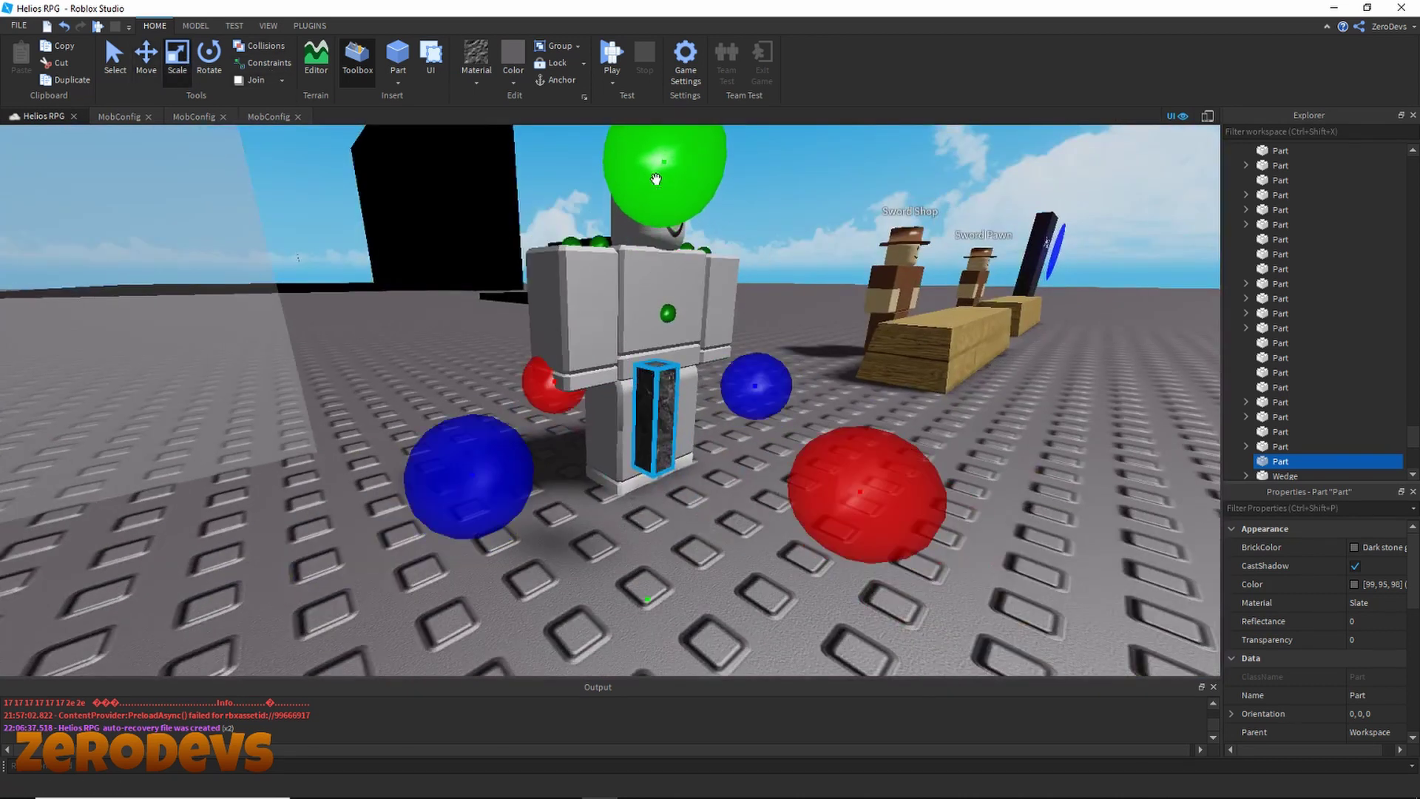
key(ctrl+d)
drag(651, 169, 651, 320)
right_drag(697, 533, 637, 511)
drag(615, 471, 611, 469)
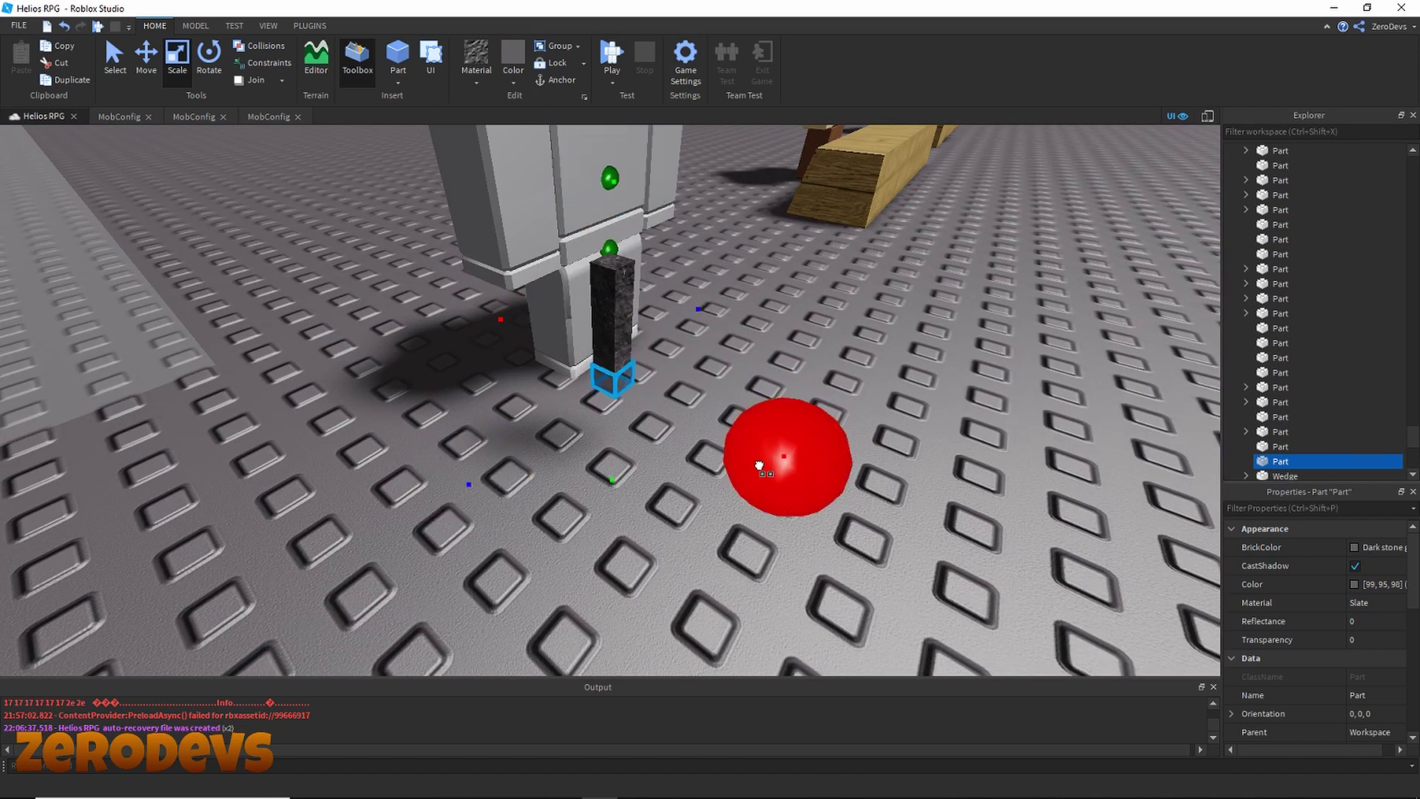
Step: Shift the pommel block slightly along its depth to line it up with the handle above
scroll(761, 466, up, 2)
click(149, 71)
right_drag(784, 370, 842, 403)
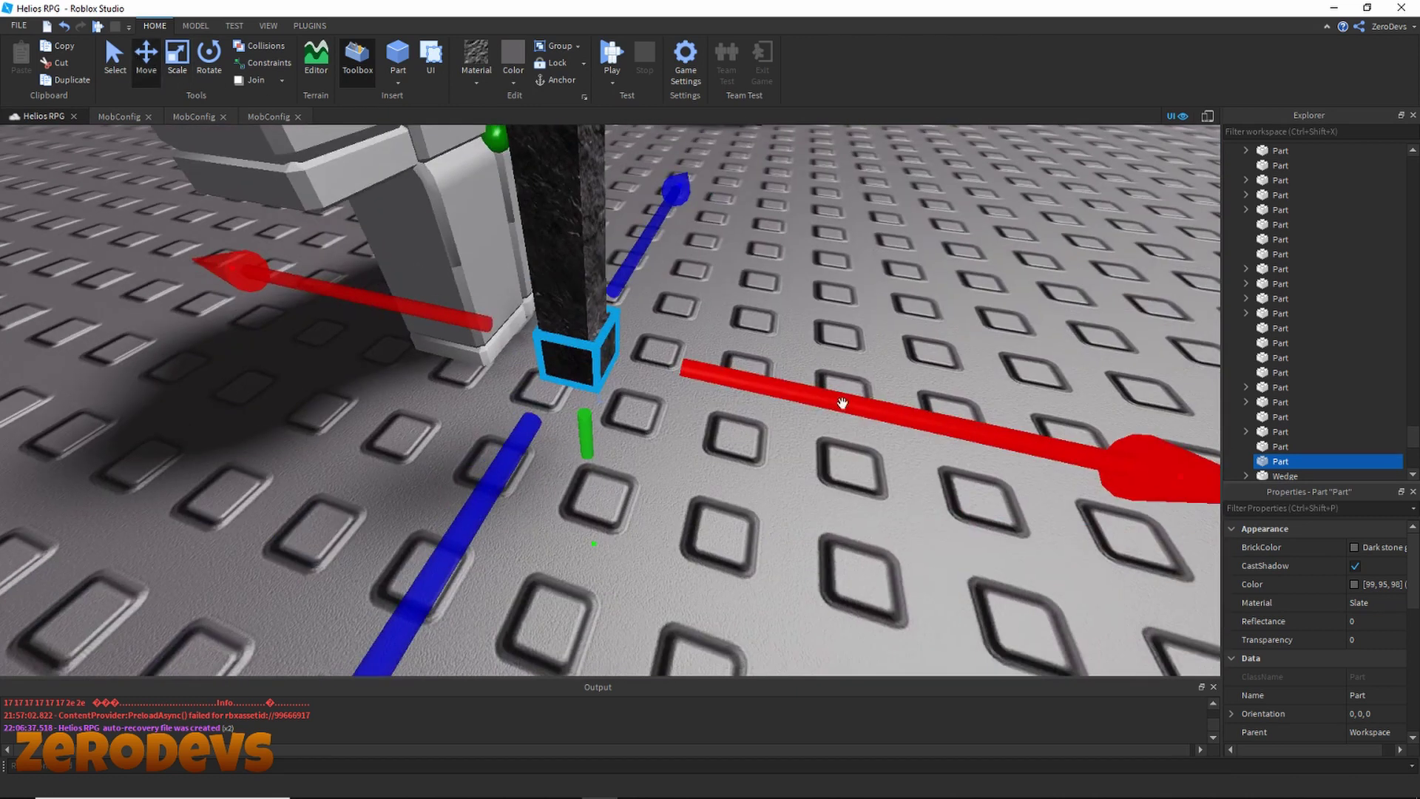
drag(843, 403, 837, 400)
click(818, 250)
right_drag(818, 250, 801, 244)
right_drag(778, 427, 746, 442)
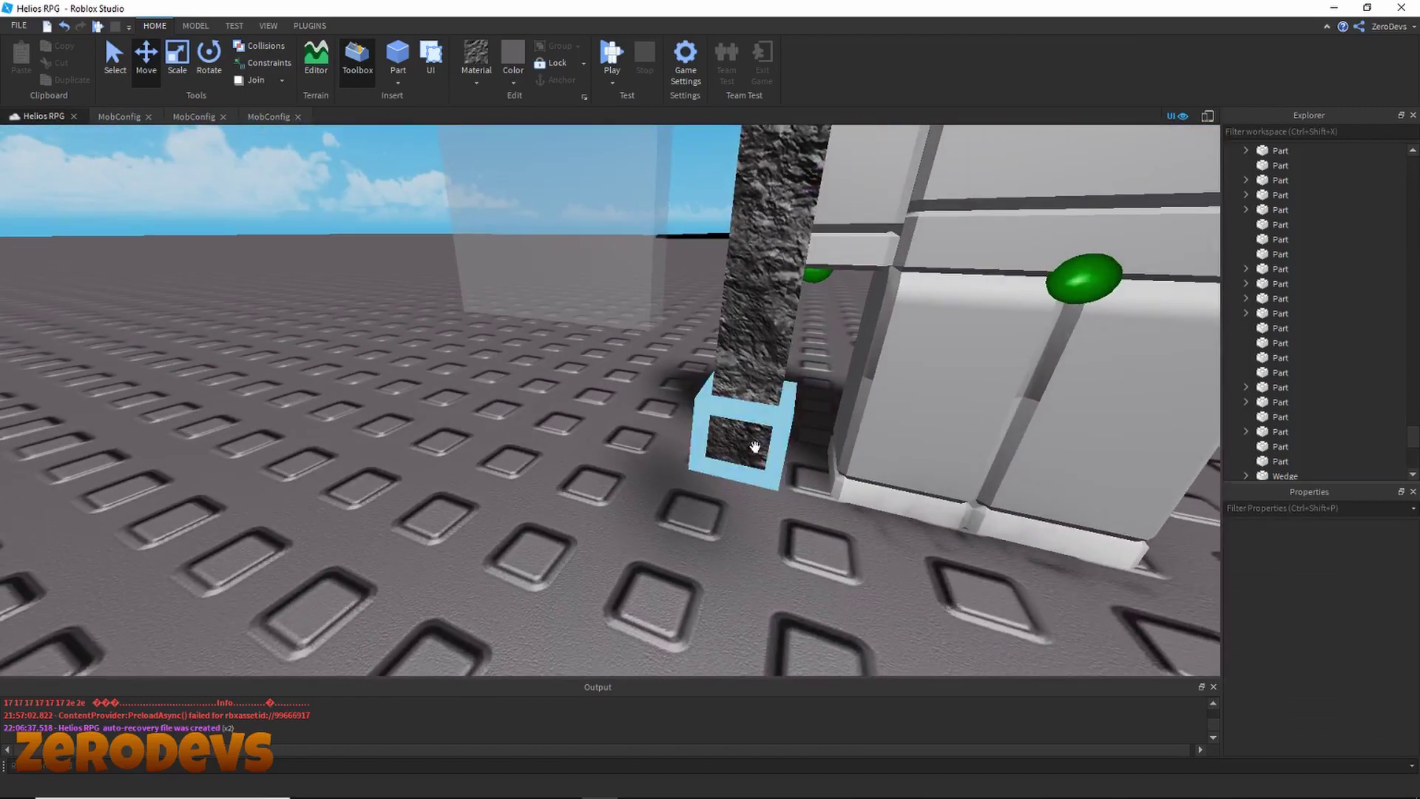
click(745, 442)
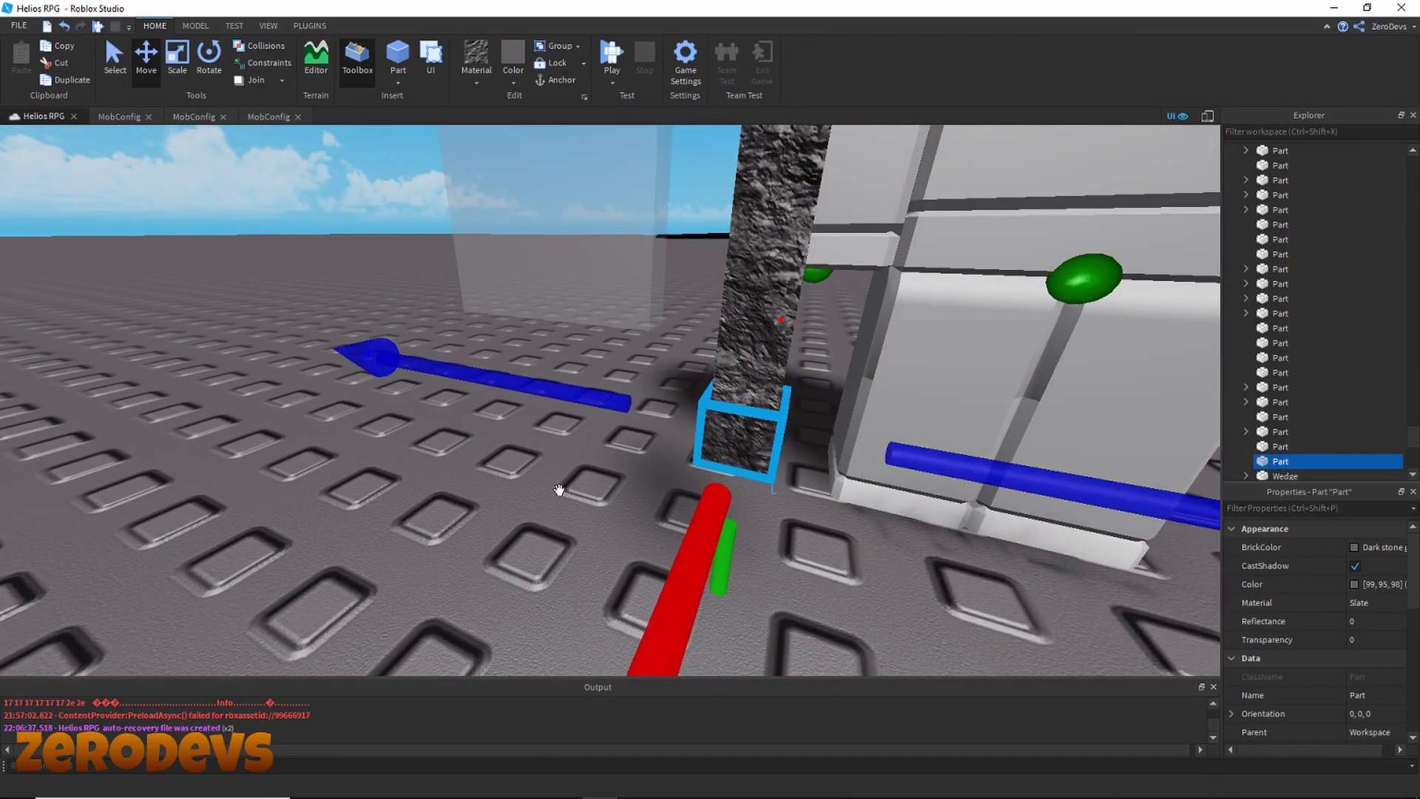
click(506, 493)
Step: Paint the pommel block at the bottom of the handle Black
click(512, 77)
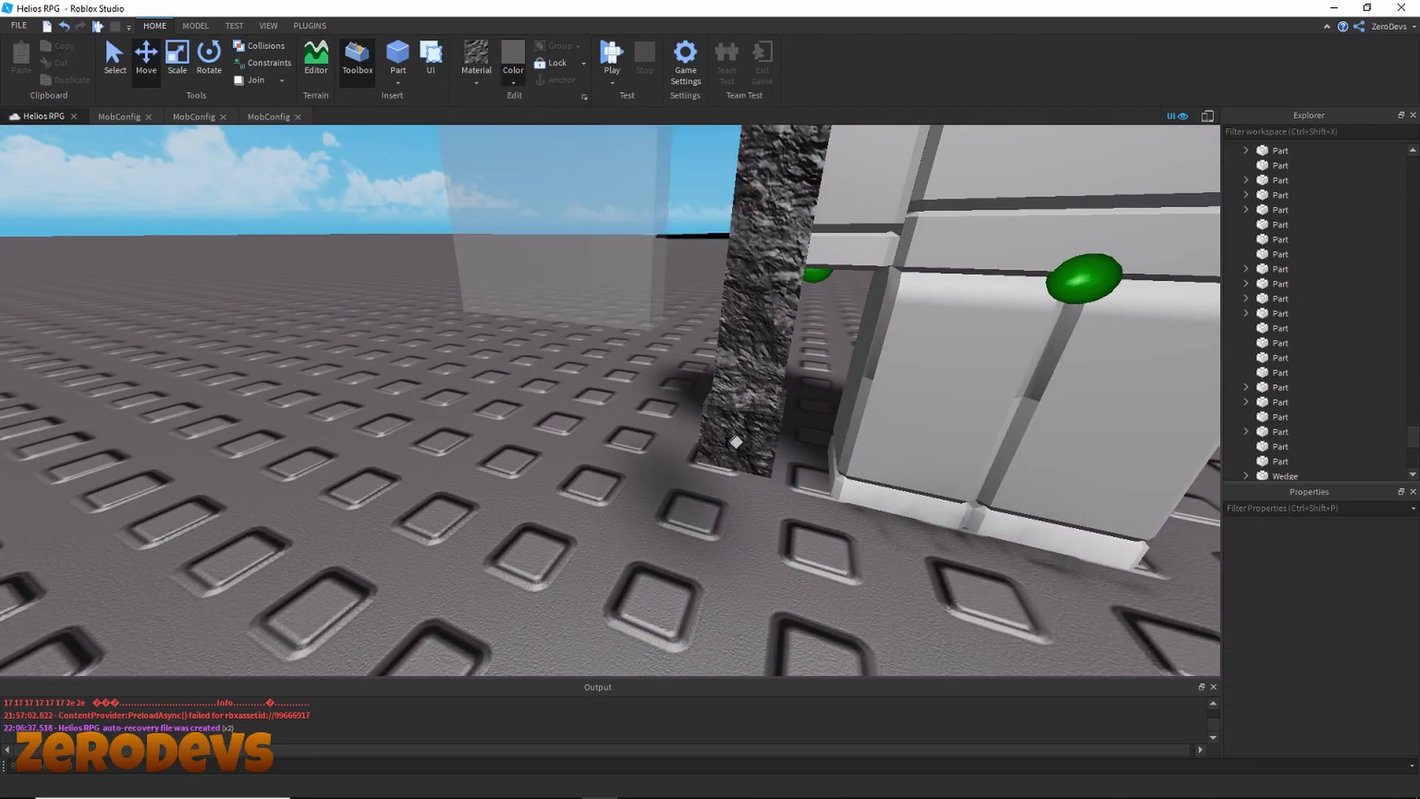
click(660, 365)
click(150, 68)
scroll(751, 414, down, 3)
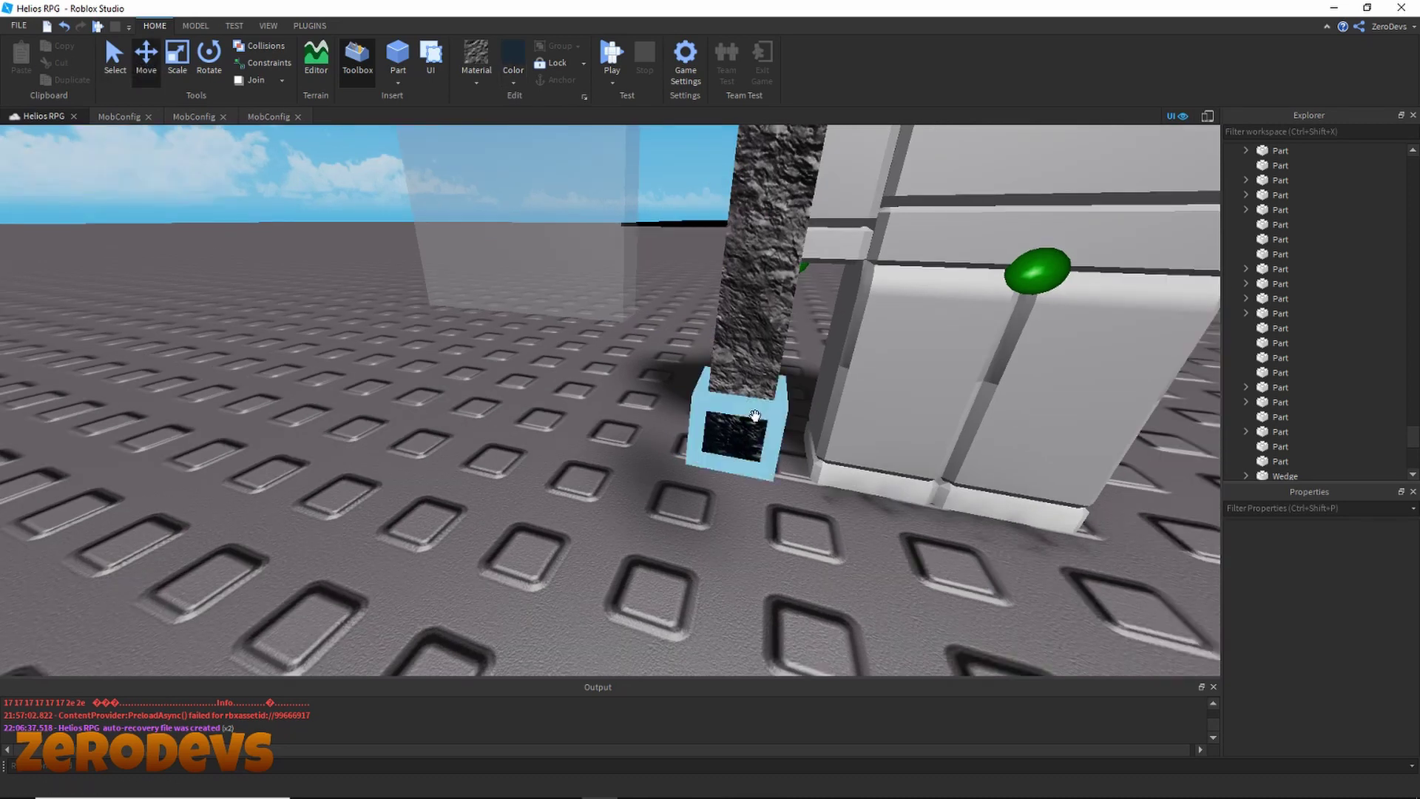
Step: Duplicate the pommel block onto the top of the handle, then flatten and widen the copy into a crossguard
click(751, 415)
right_drag(752, 417, 764, 422)
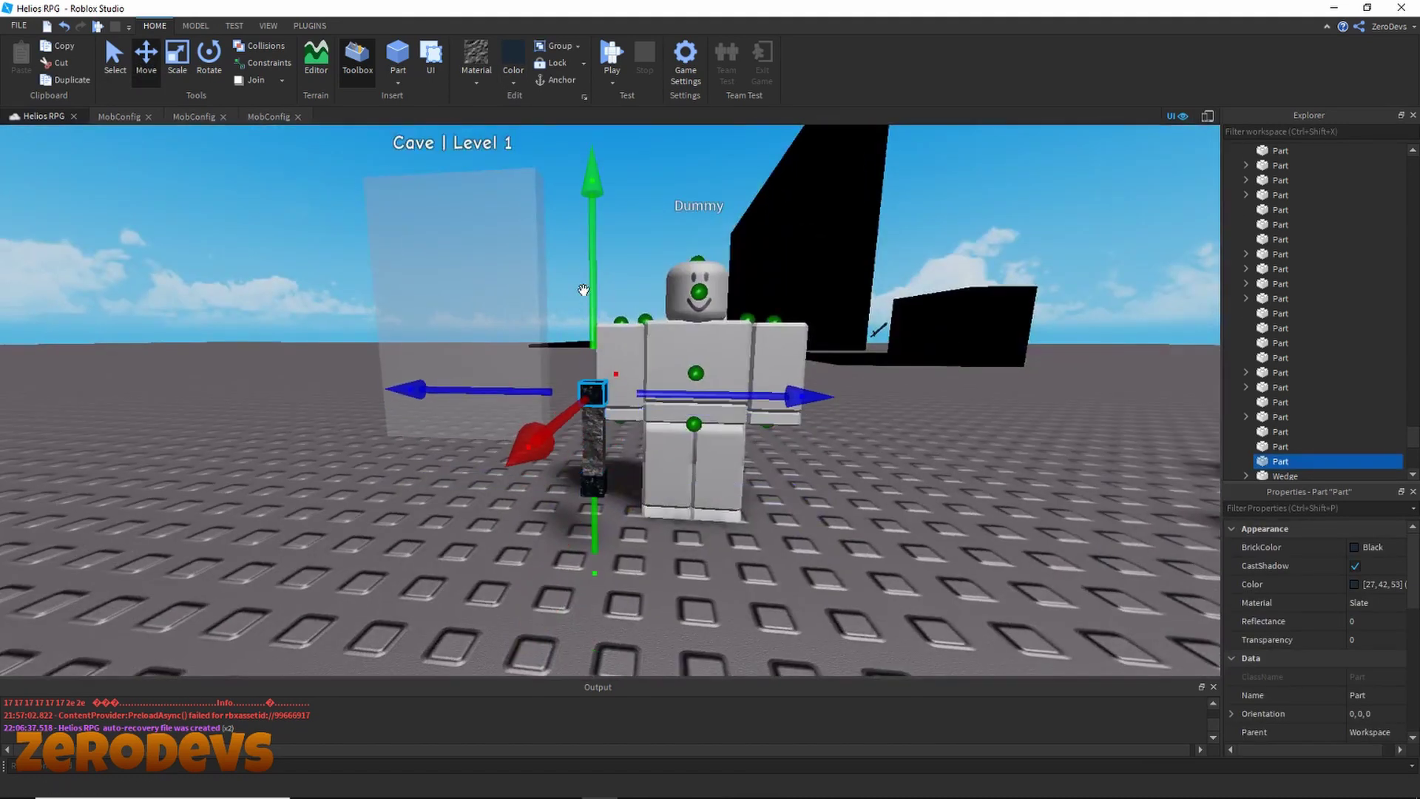
key(ctrl+3)
drag(594, 253, 604, 270)
drag(733, 406, 789, 409)
drag(477, 394, 441, 394)
Step: Adjust the crossguard's depth so it extends slightly beyond the handle
click(735, 568)
key(w)
right_drag(732, 566, 727, 561)
click(583, 415)
right_drag(637, 454, 634, 452)
key(w)
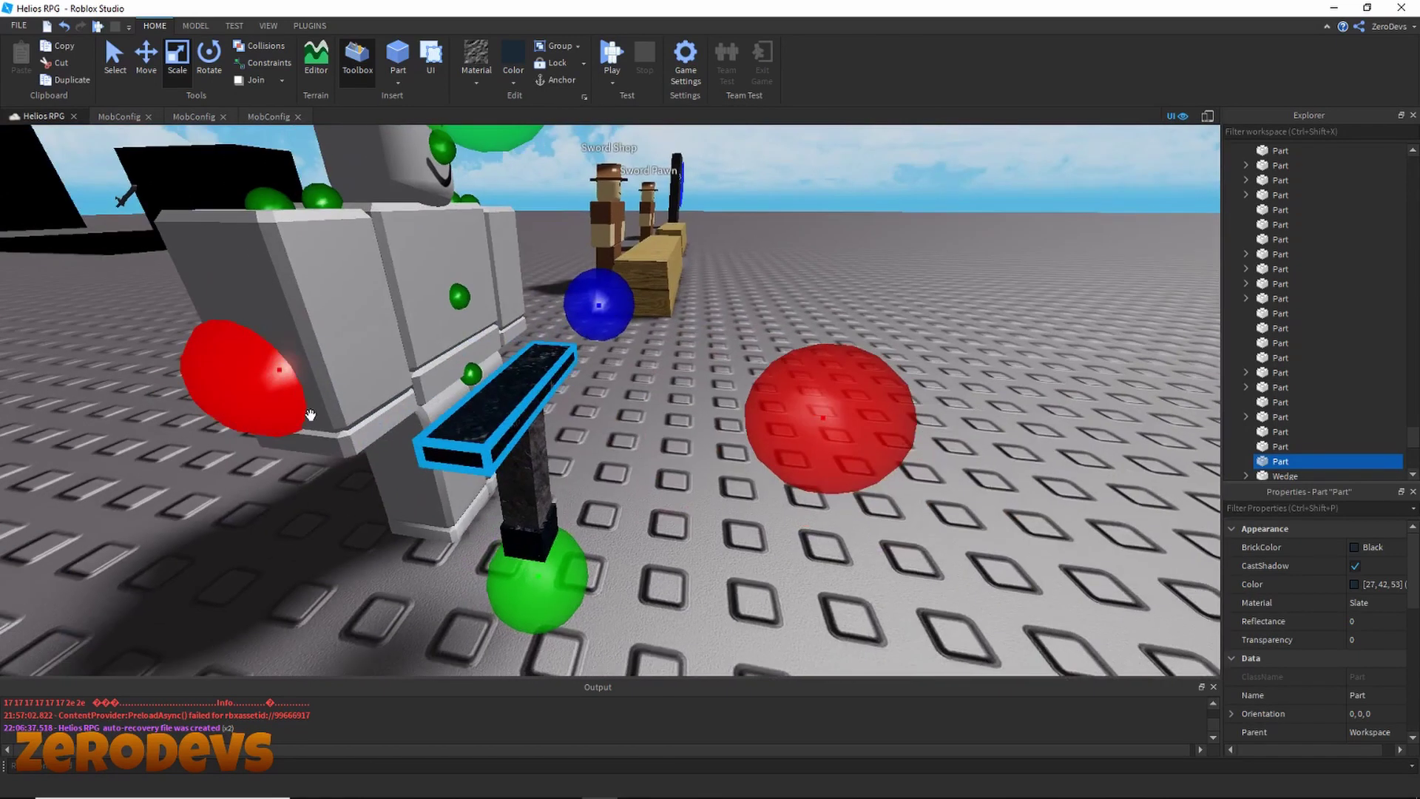
drag(281, 403, 274, 400)
Step: Duplicate the crossguard and trim the copy slightly in depth and at both ends for the blade
click(644, 486)
key(d)
right_drag(645, 486, 852, 449)
click(710, 452)
click(704, 462)
mouse_move(363, 309)
mouse_down()
mouse_move(398, 311)
mouse_move(370, 310)
mouse_up()
key(d)
right_drag(369, 311, 336, 342)
drag(331, 344, 347, 351)
drag(1127, 408, 1095, 408)
Step: Stretch the trimmed crossguard copy upward into a tall blade
right_drag(1035, 459, 969, 362)
scroll(592, 267, down, 4)
scroll(616, 337, down, 1)
drag(617, 348, 621, 215)
scroll(630, 225, up, 8)
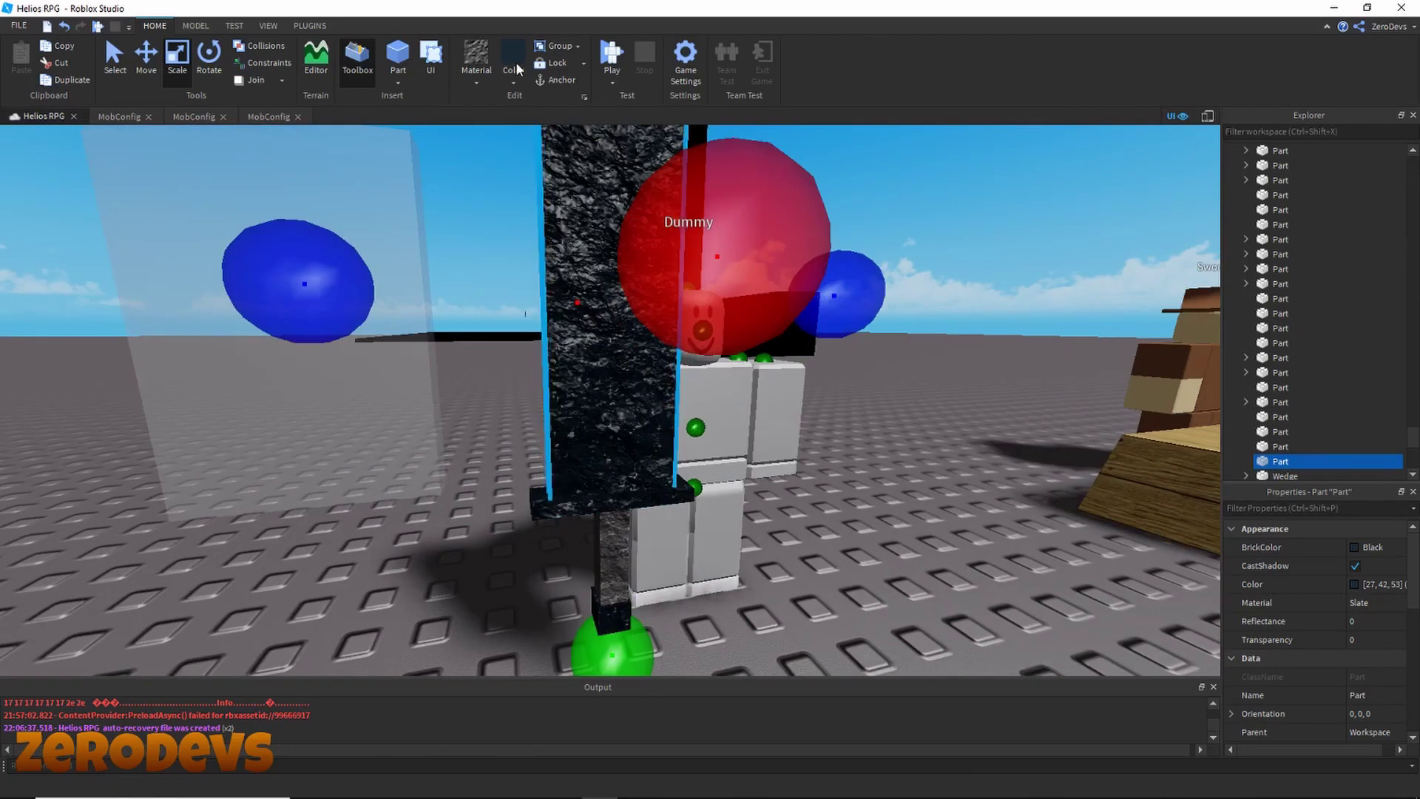
Step: Refine the blade's proportions and narrow it across its width
click(854, 596)
right_drag(854, 596, 902, 529)
click(556, 348)
click(859, 279)
click(546, 414)
right_drag(546, 422, 526, 517)
drag(565, 638, 567, 625)
click(849, 473)
scroll(850, 472, down, 5)
right_drag(876, 492, 849, 472)
click(646, 425)
scroll(646, 424, up, 3)
drag(868, 363, 822, 342)
Step: Move the narrowed blade sideways until it is centred on the crossguard
click(141, 53)
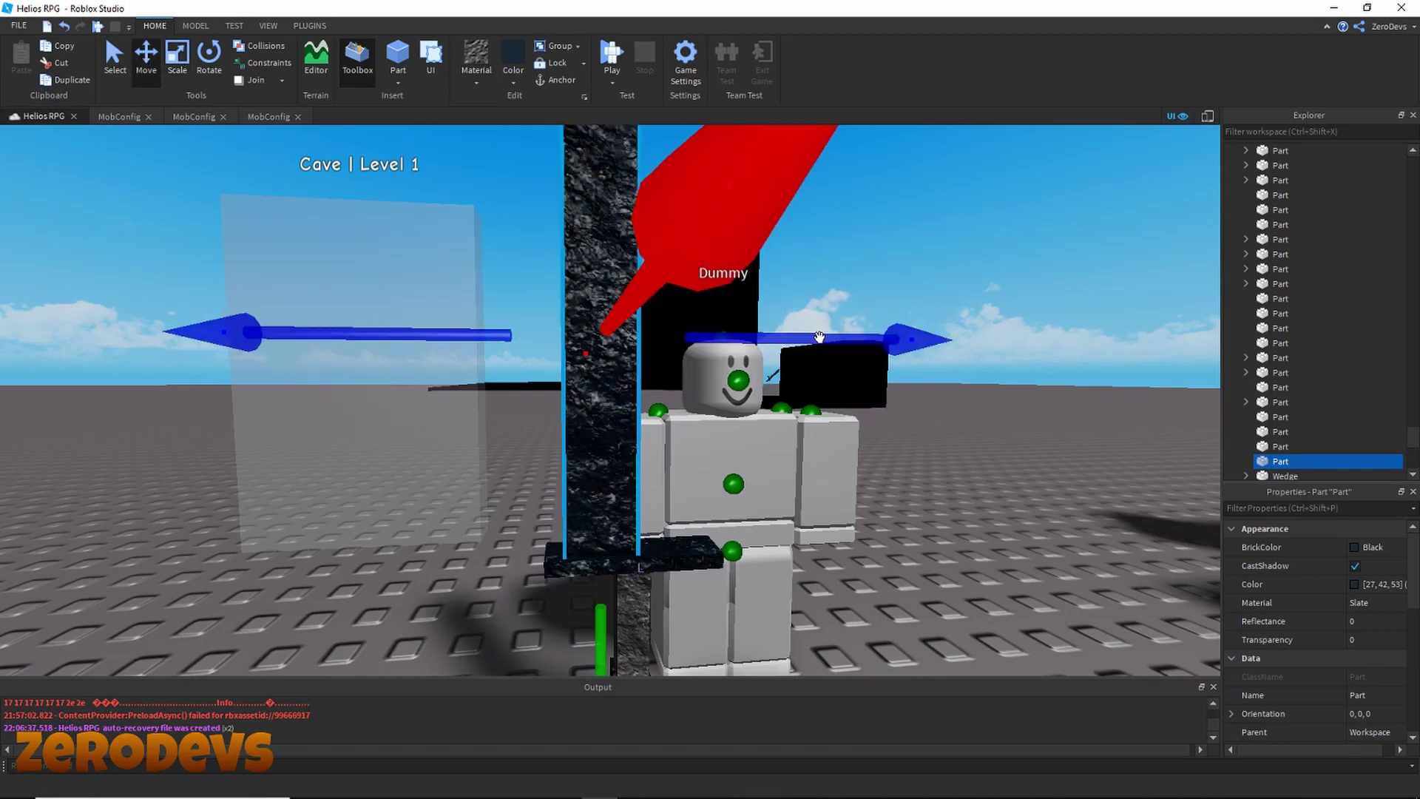
middle_drag(823, 332, 684, 342)
drag(685, 343, 722, 342)
click(887, 570)
scroll(887, 569, down, 4)
right_drag(887, 569, 853, 548)
scroll(854, 549, up, 1)
Step: Duplicate the blade and tilt the copy 23 degrees to make a cutter for the sword tip
click(643, 405)
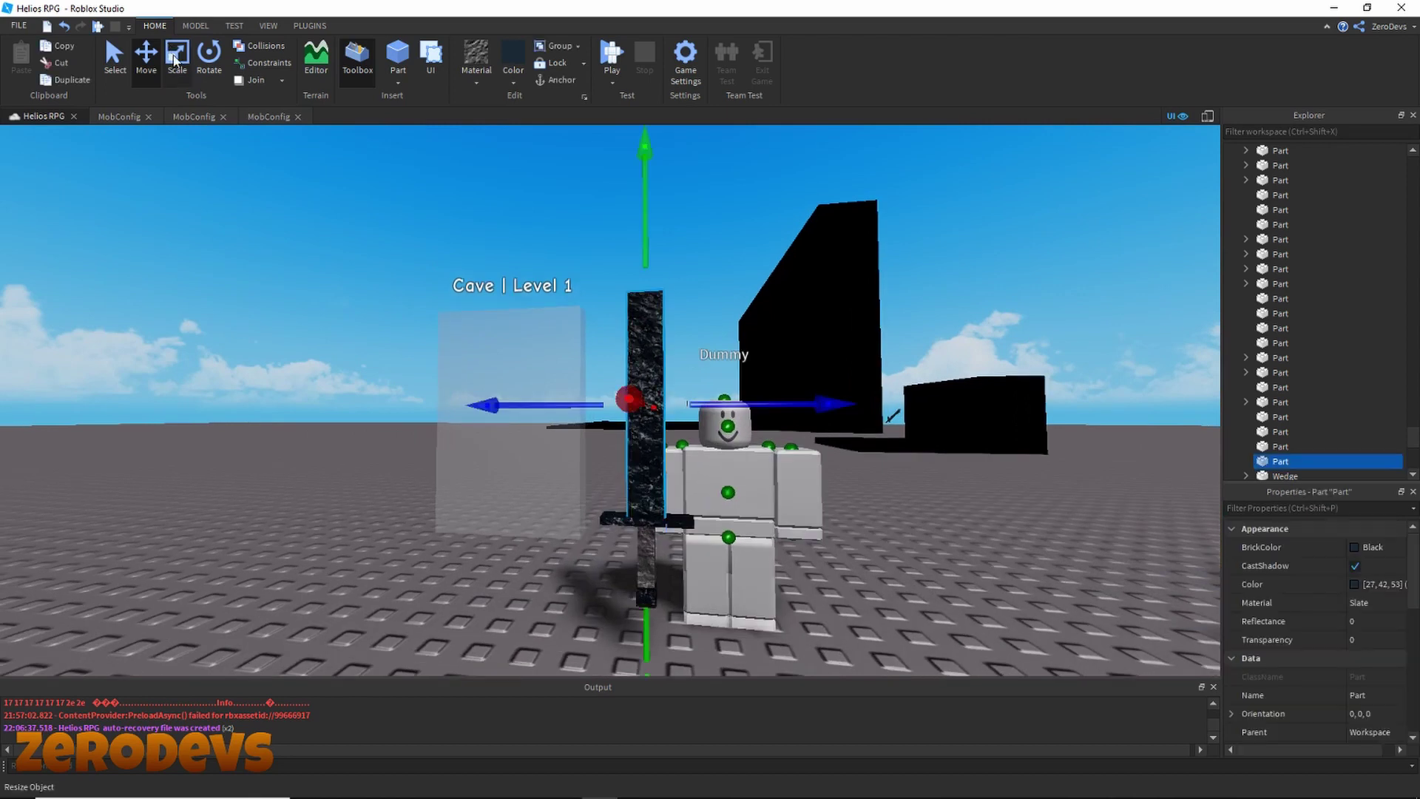
click(176, 59)
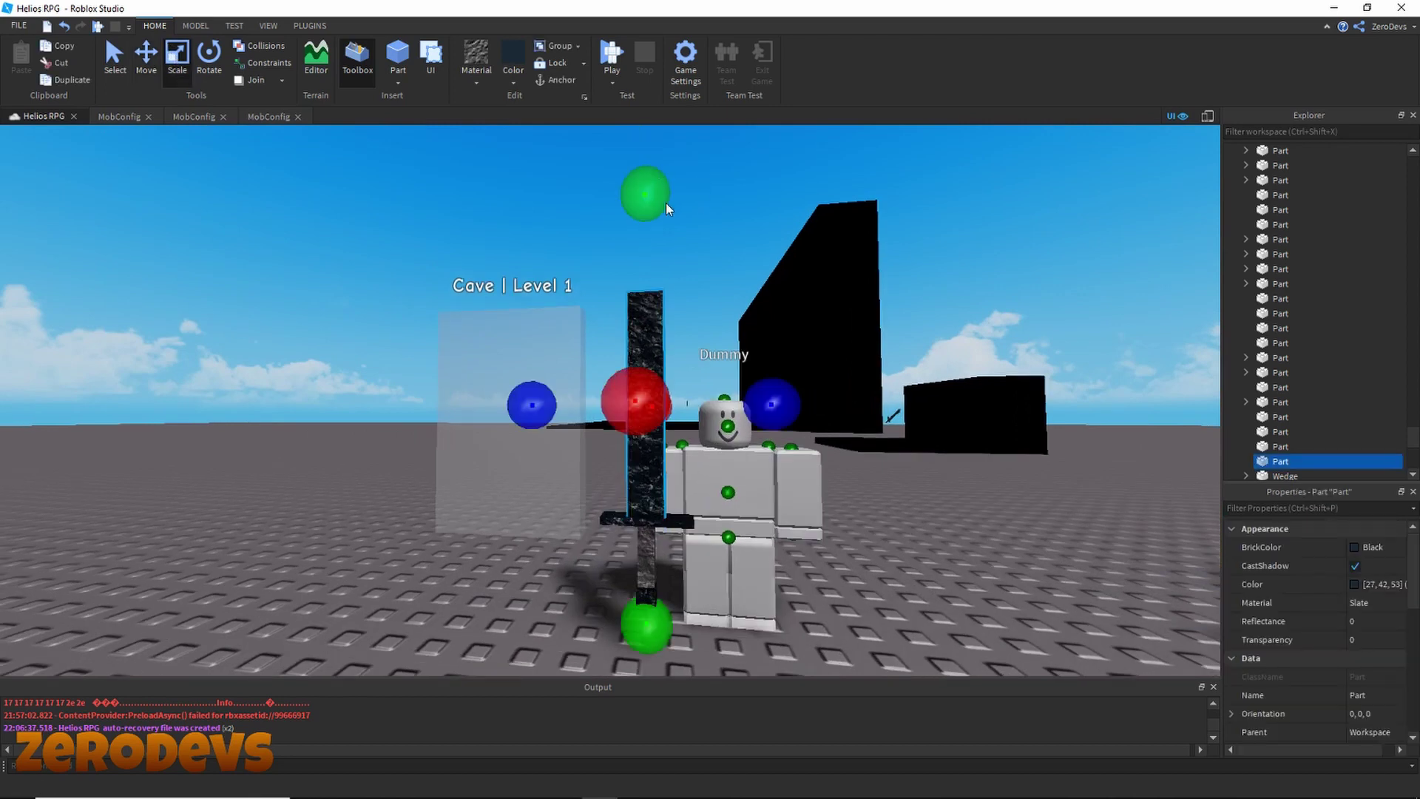
click(152, 61)
key(ctrl+4)
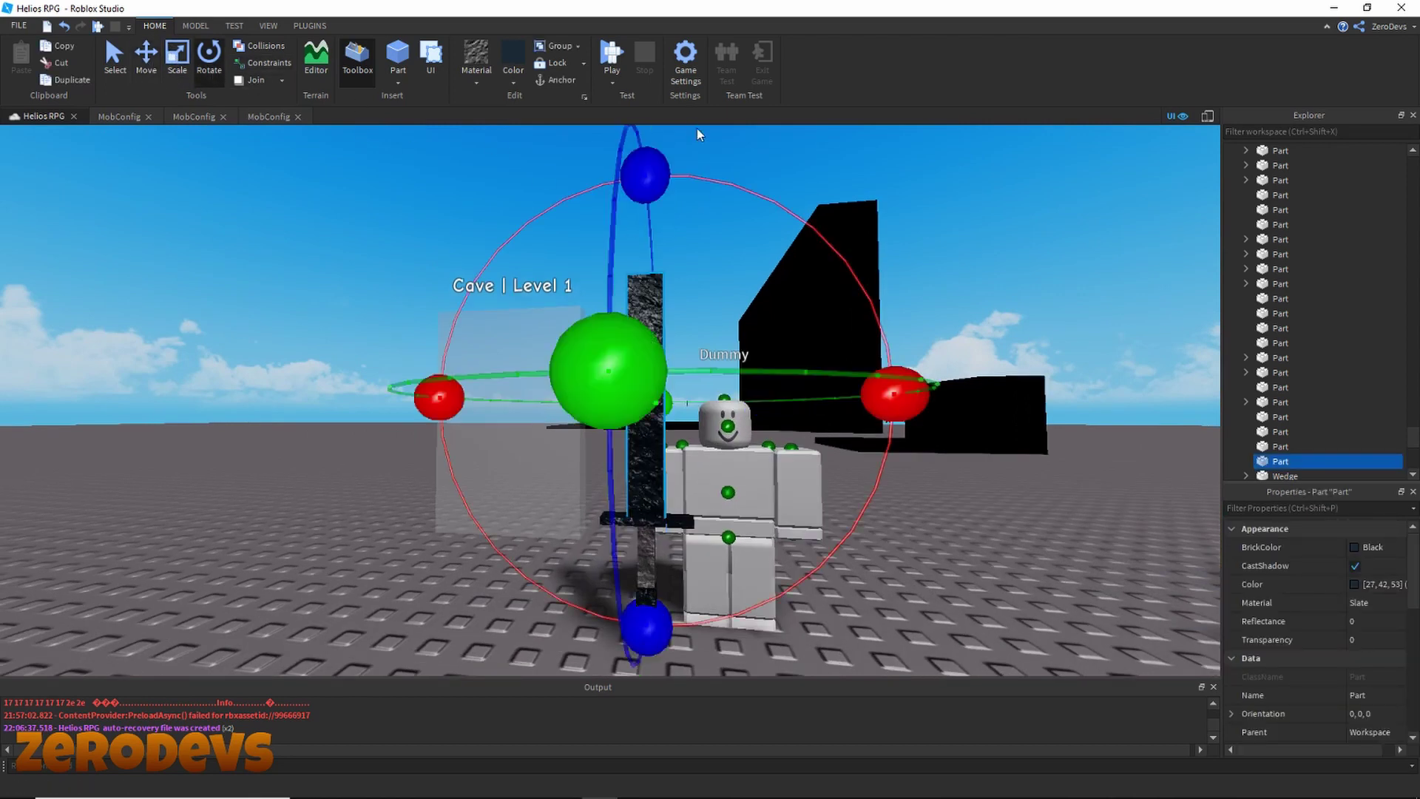
drag(895, 396, 885, 488)
Step: Thicken the tilted copy slightly and move it up and across to one side of the blade's tip
key(ctrl+2)
right_drag(617, 266, 618, 267)
click(172, 62)
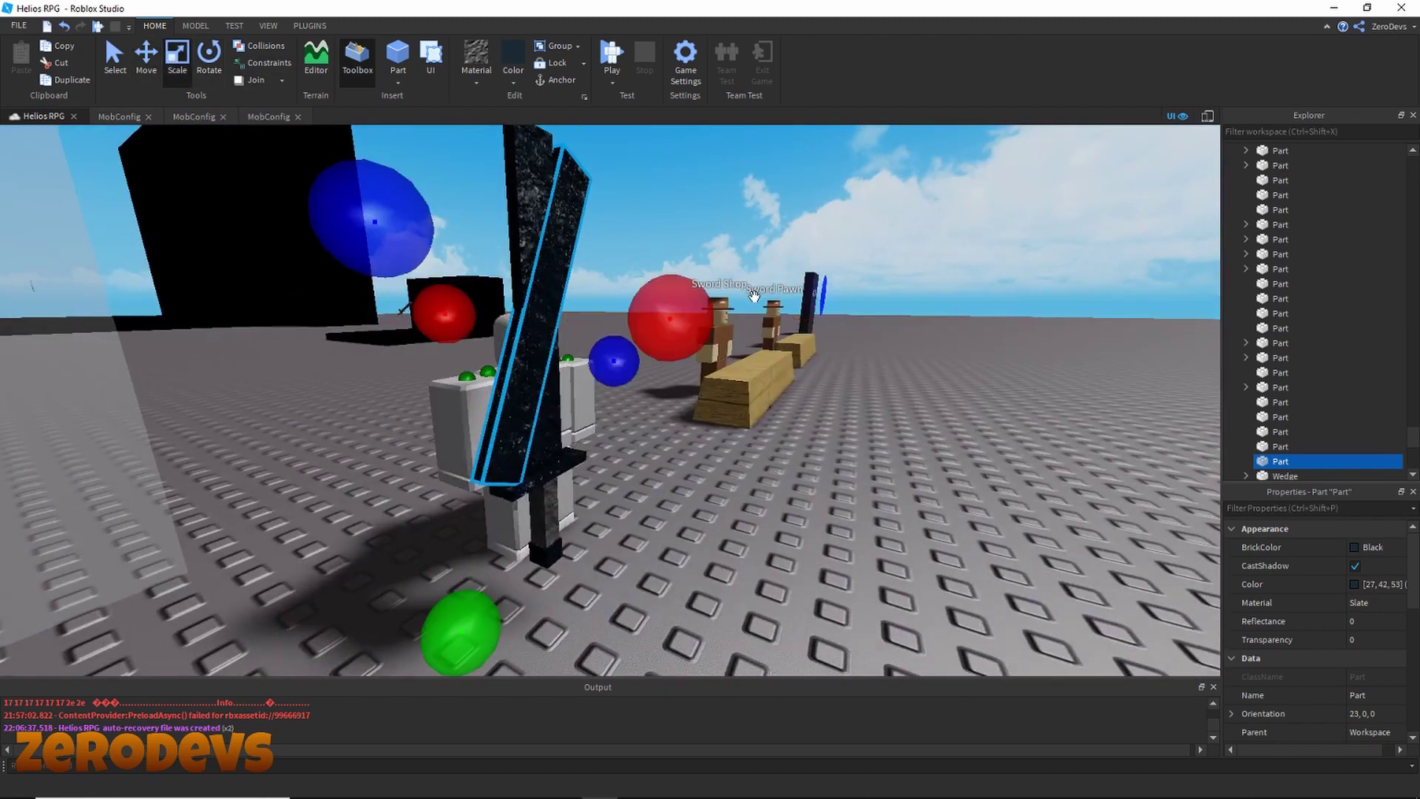
drag(680, 317, 688, 318)
click(142, 70)
right_drag(656, 317, 570, 241)
drag(600, 259, 599, 201)
right_drag(600, 201, 653, 285)
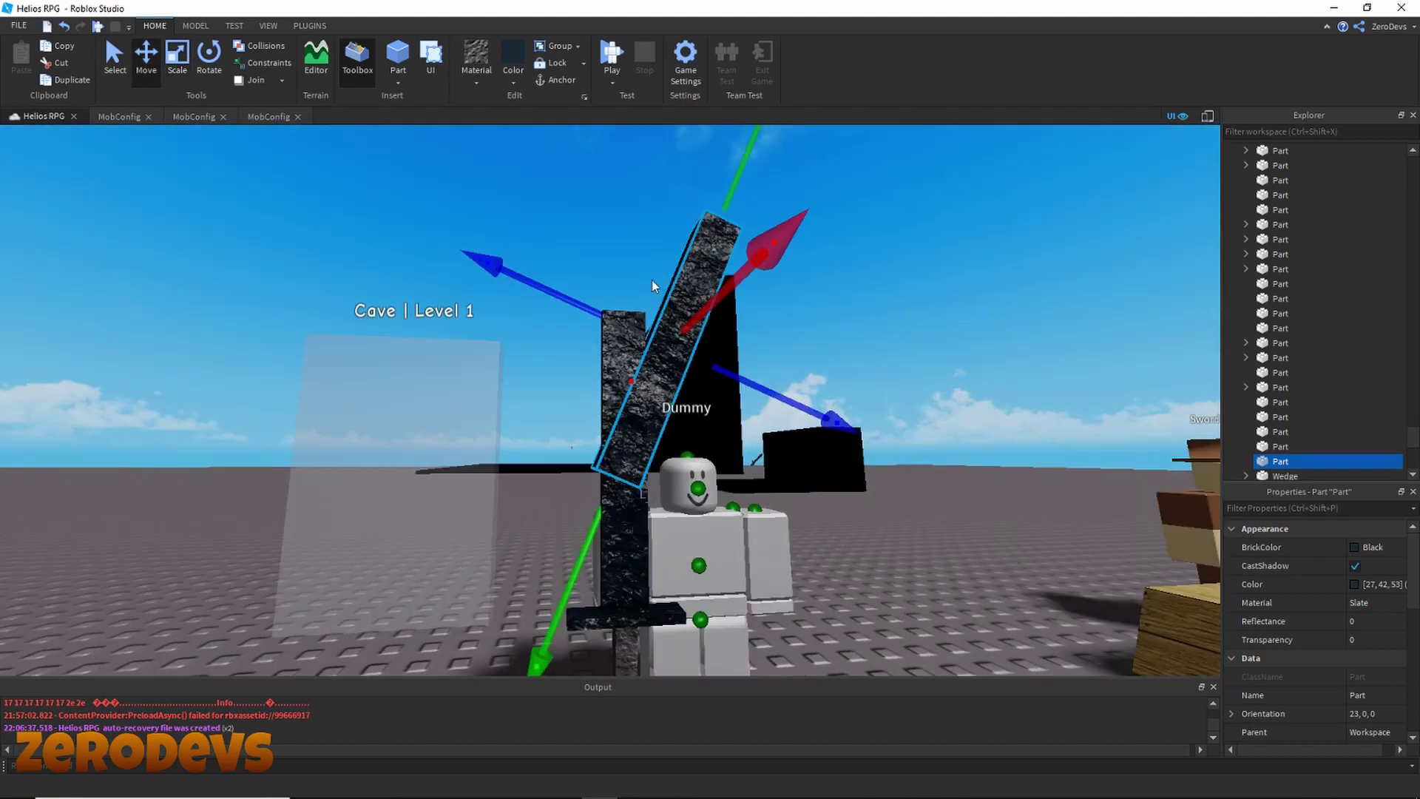
drag(578, 310, 519, 282)
right_drag(570, 290, 662, 330)
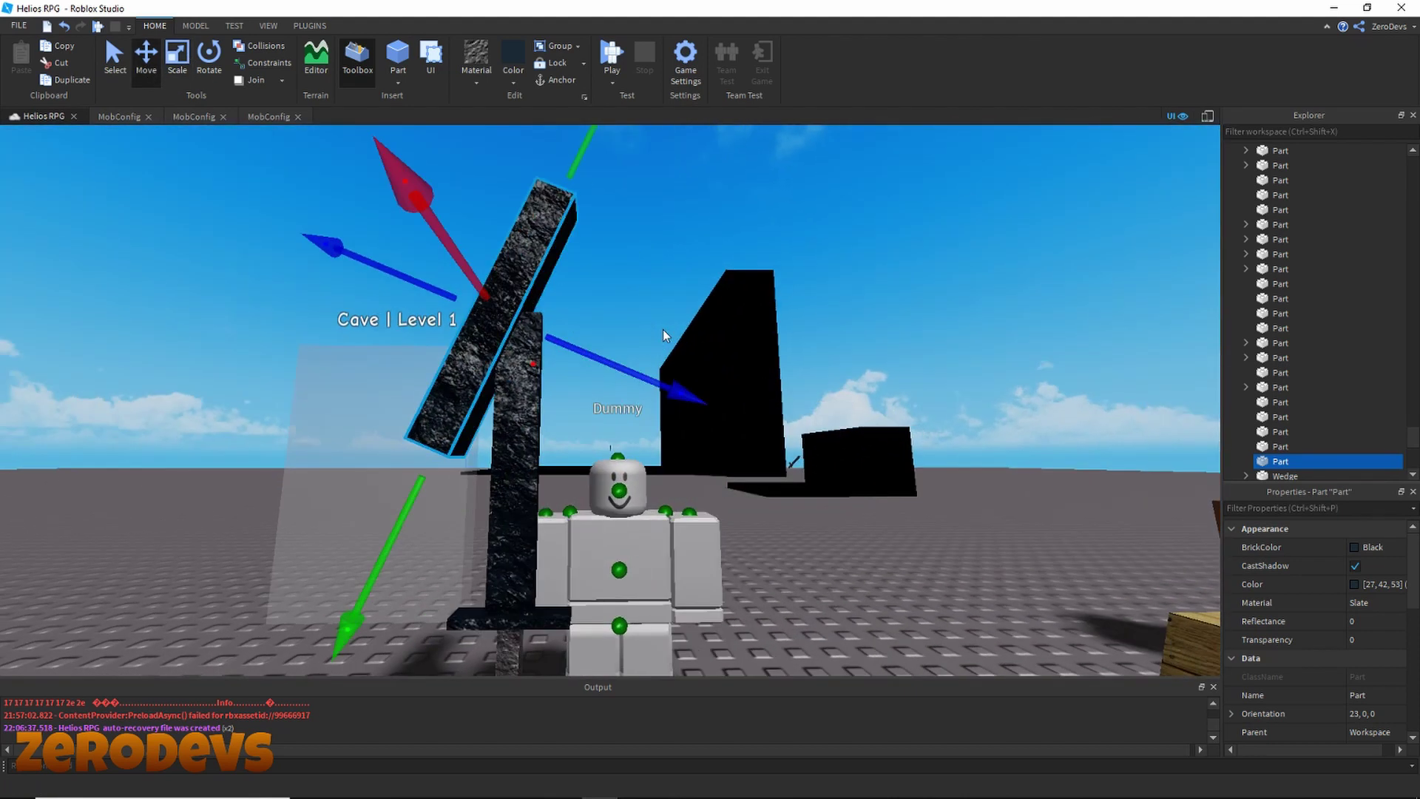
Step: Duplicate the tilted cutter, flip the copy and position it on the blade tip's opposite side, forming a cross
key(ctrl+d)
key(ctrl+t)
key(ctrl+t)
drag(601, 284, 639, 281)
key(a)
right_drag(639, 281, 615, 288)
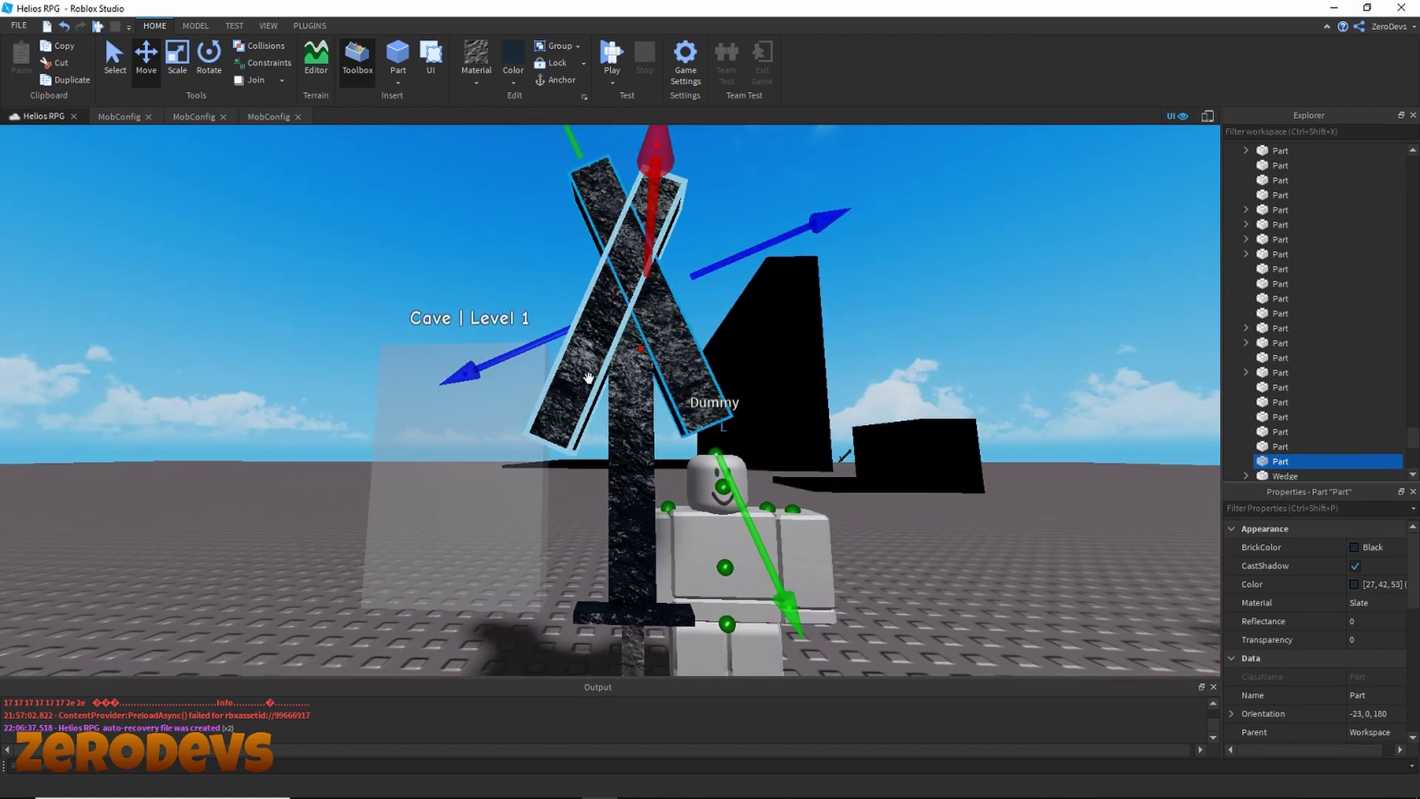
ctrl+click(572, 420)
drag(771, 307, 773, 309)
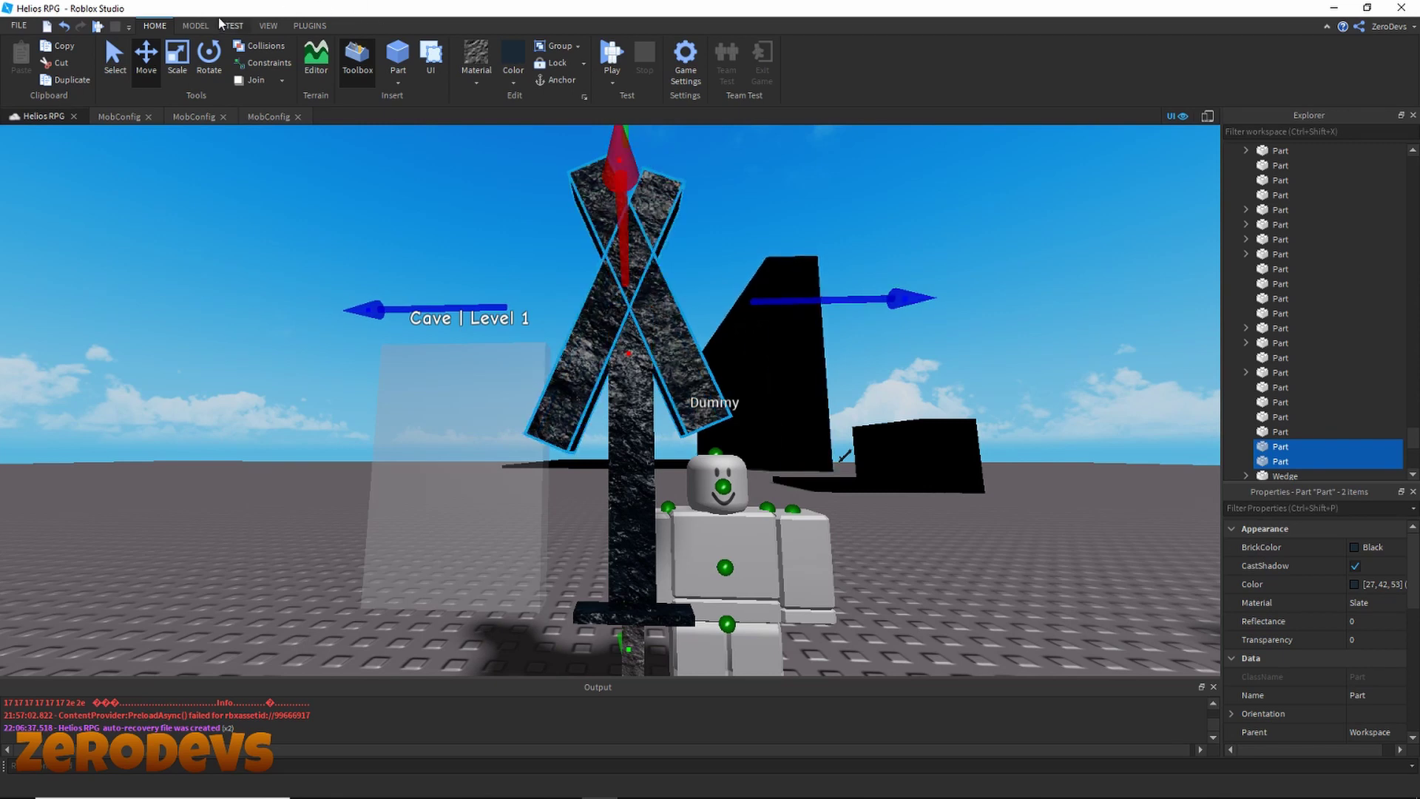
Step: Negate both crossed cutters and union them with the blade to cut a pointed tip
click(191, 25)
click(634, 59)
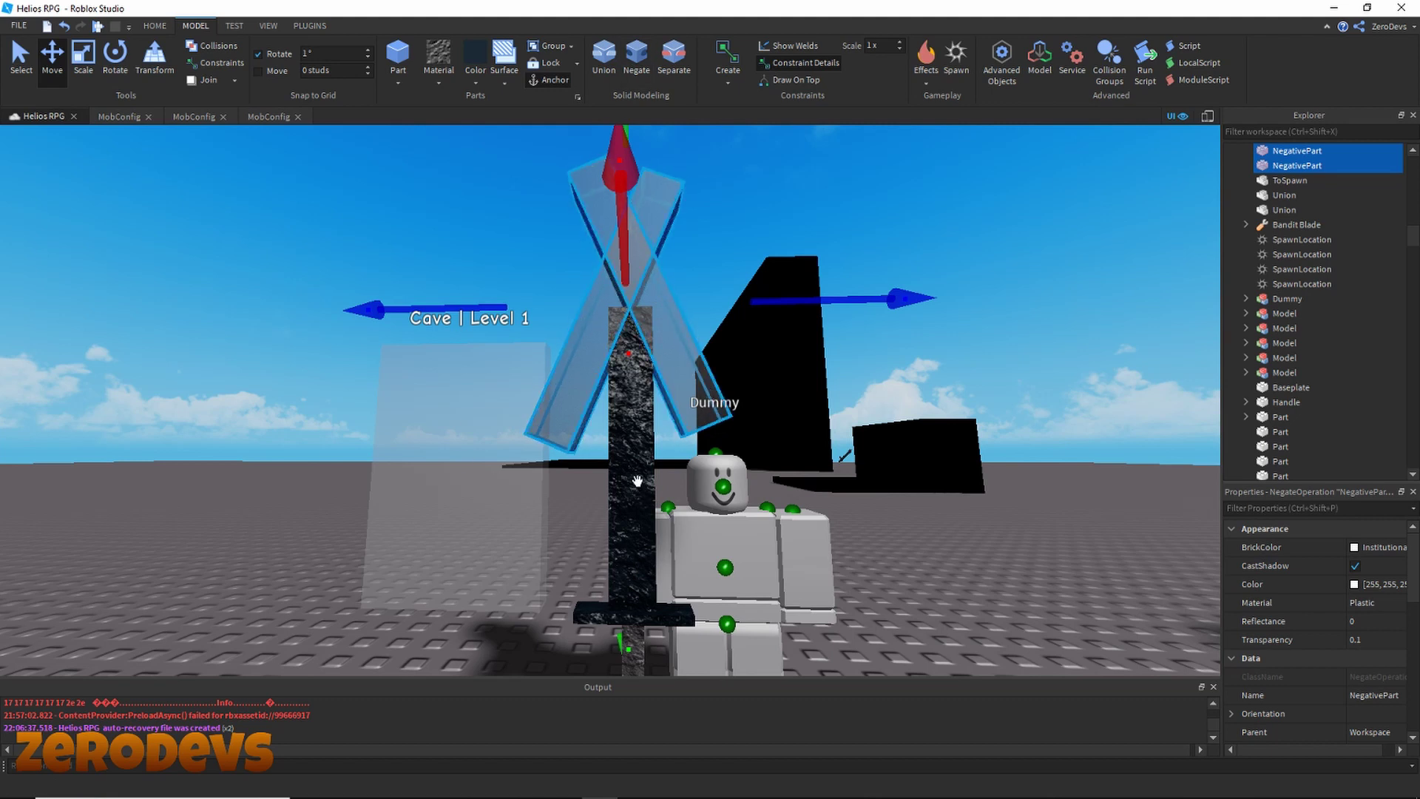
ctrl+click(637, 479)
click(605, 61)
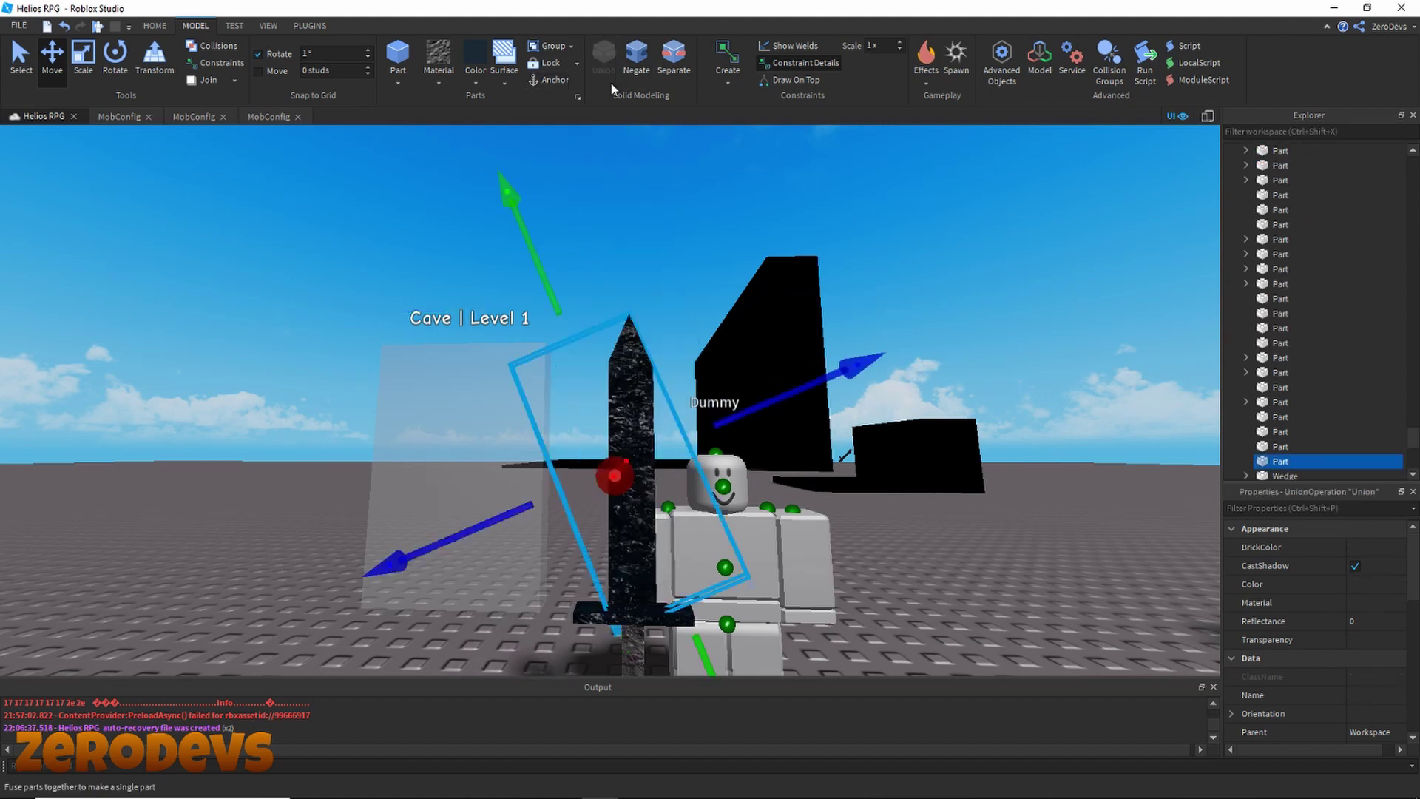
click(637, 180)
scroll(592, 251, down, 3)
right_drag(510, 284, 555, 313)
scroll(554, 313, up, 2)
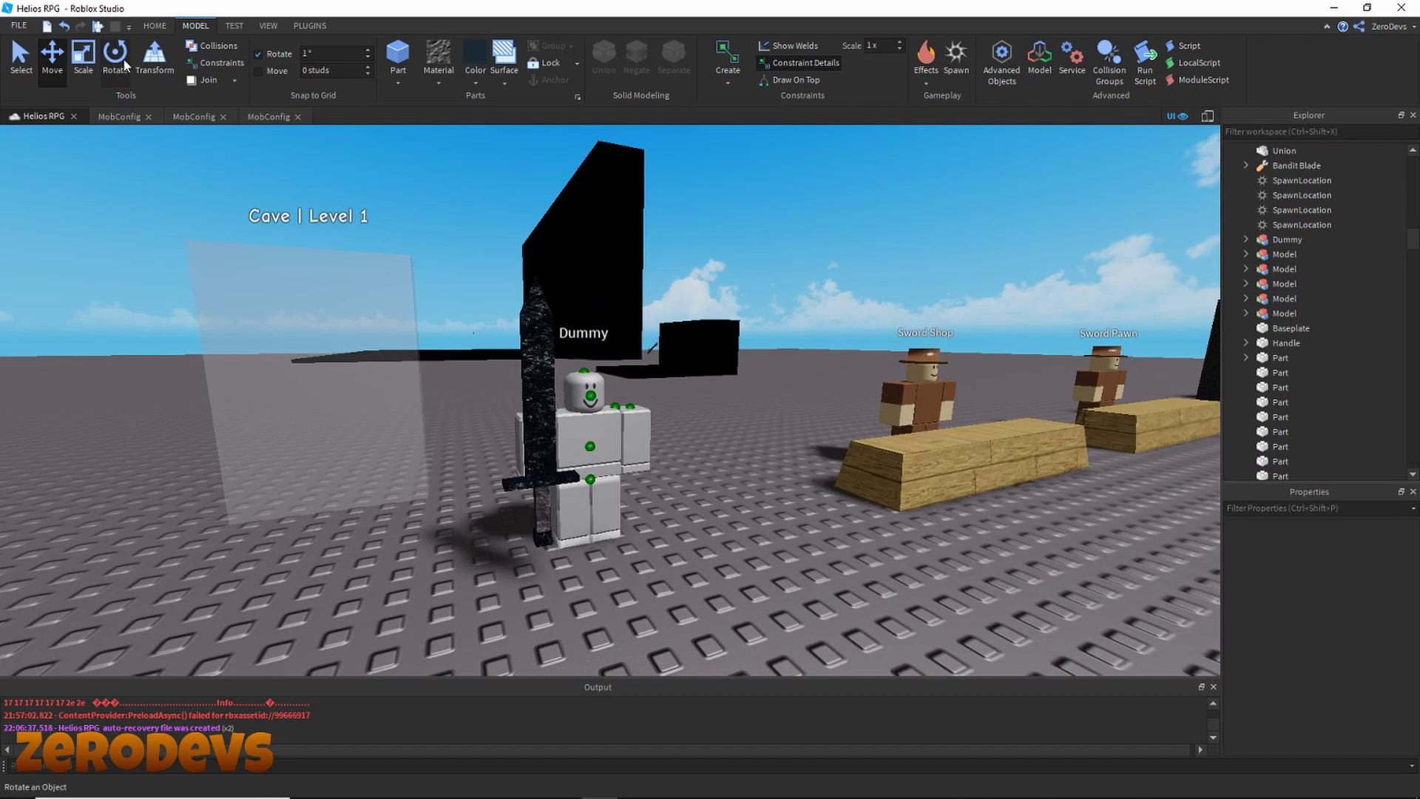
Step: Rename the grey grip part between the crossguard and pommel as Handle
click(28, 77)
click(571, 511)
scroll(571, 510, up, 3)
right_drag(585, 518, 572, 541)
click(573, 545)
click(559, 539)
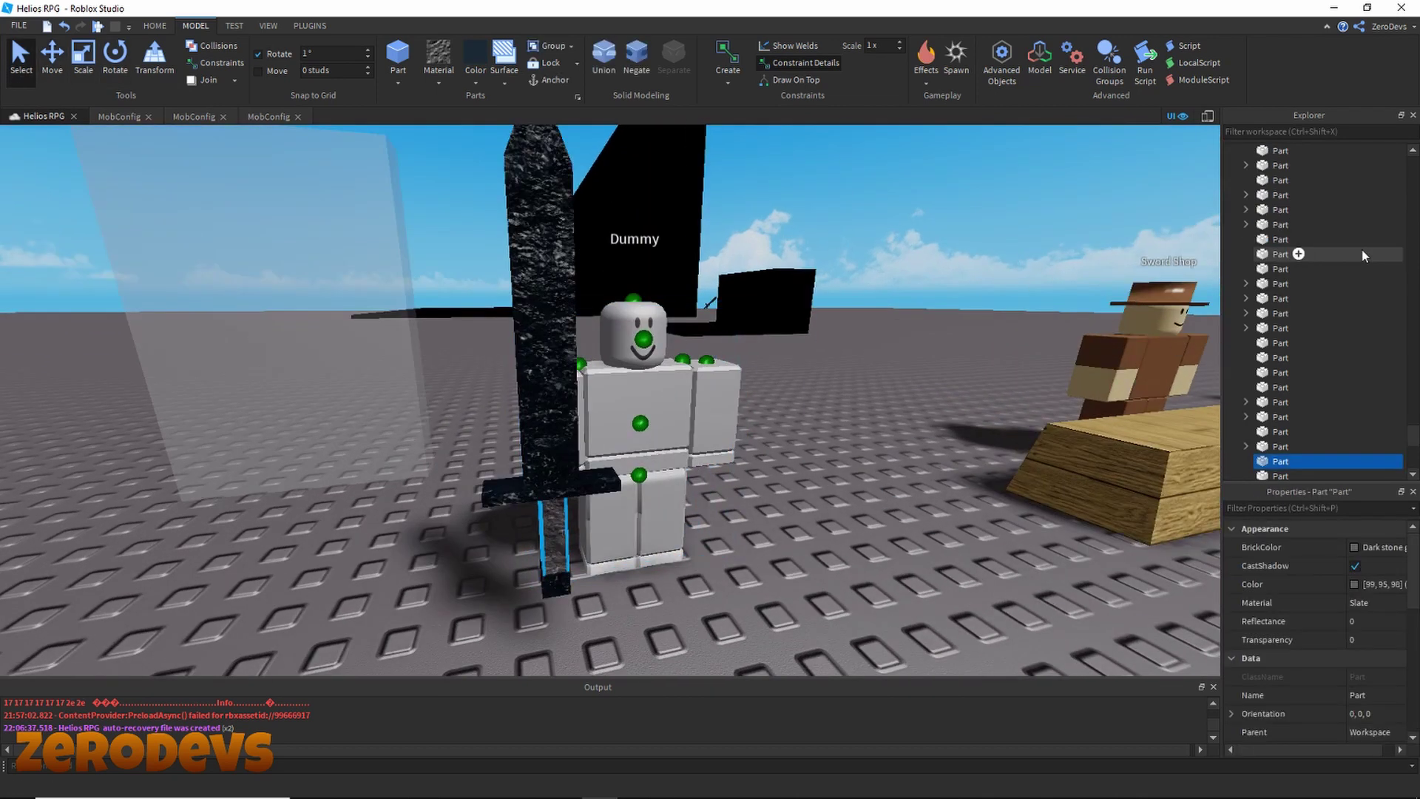
right_click(1294, 460)
click(1279, 106)
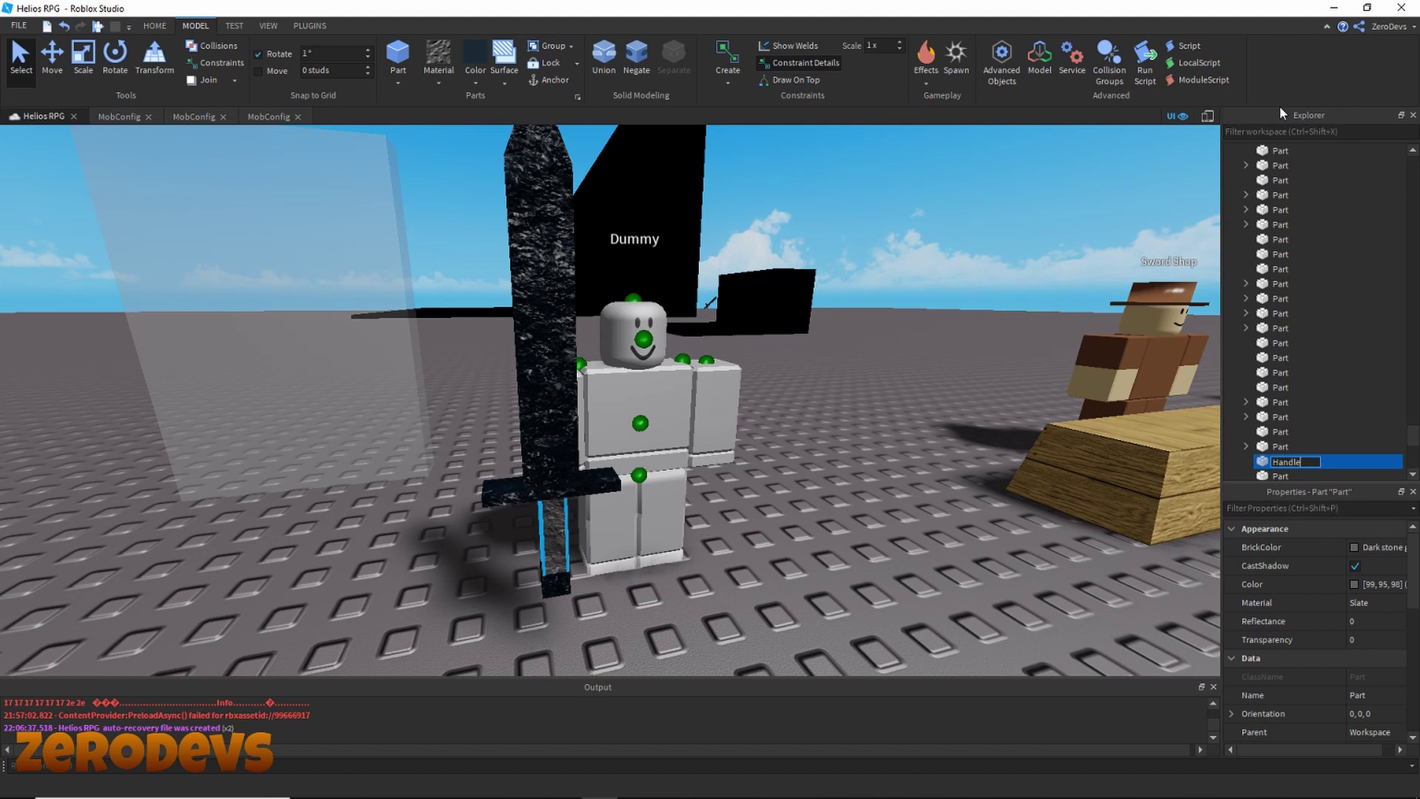
key(Return)
Step: Select the sword's blade, crossguard, handle and pommel together
click(817, 597)
scroll(817, 597, down, 3)
right_drag(813, 536, 789, 557)
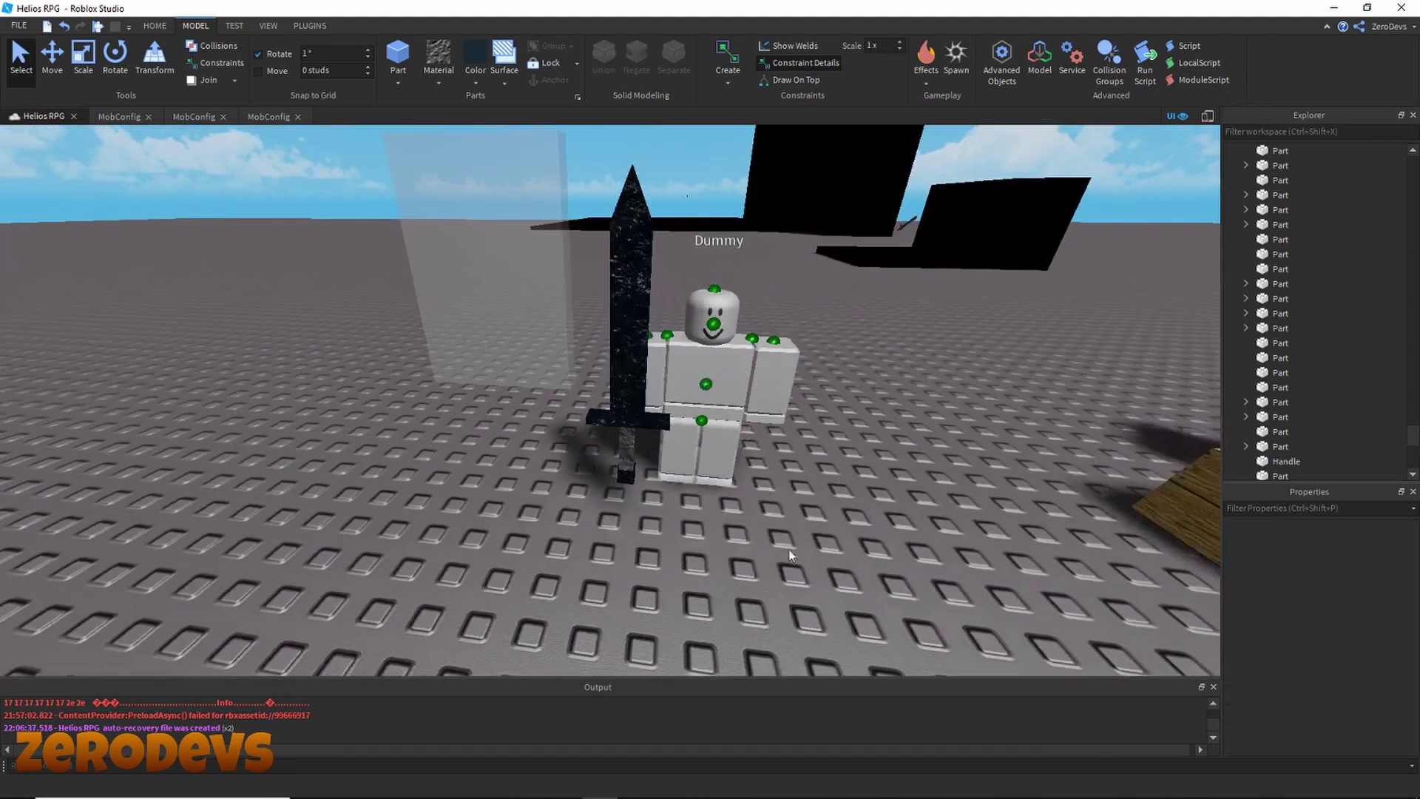
click(629, 360)
ctrl+click(629, 422)
ctrl+click(626, 449)
ctrl+click(625, 475)
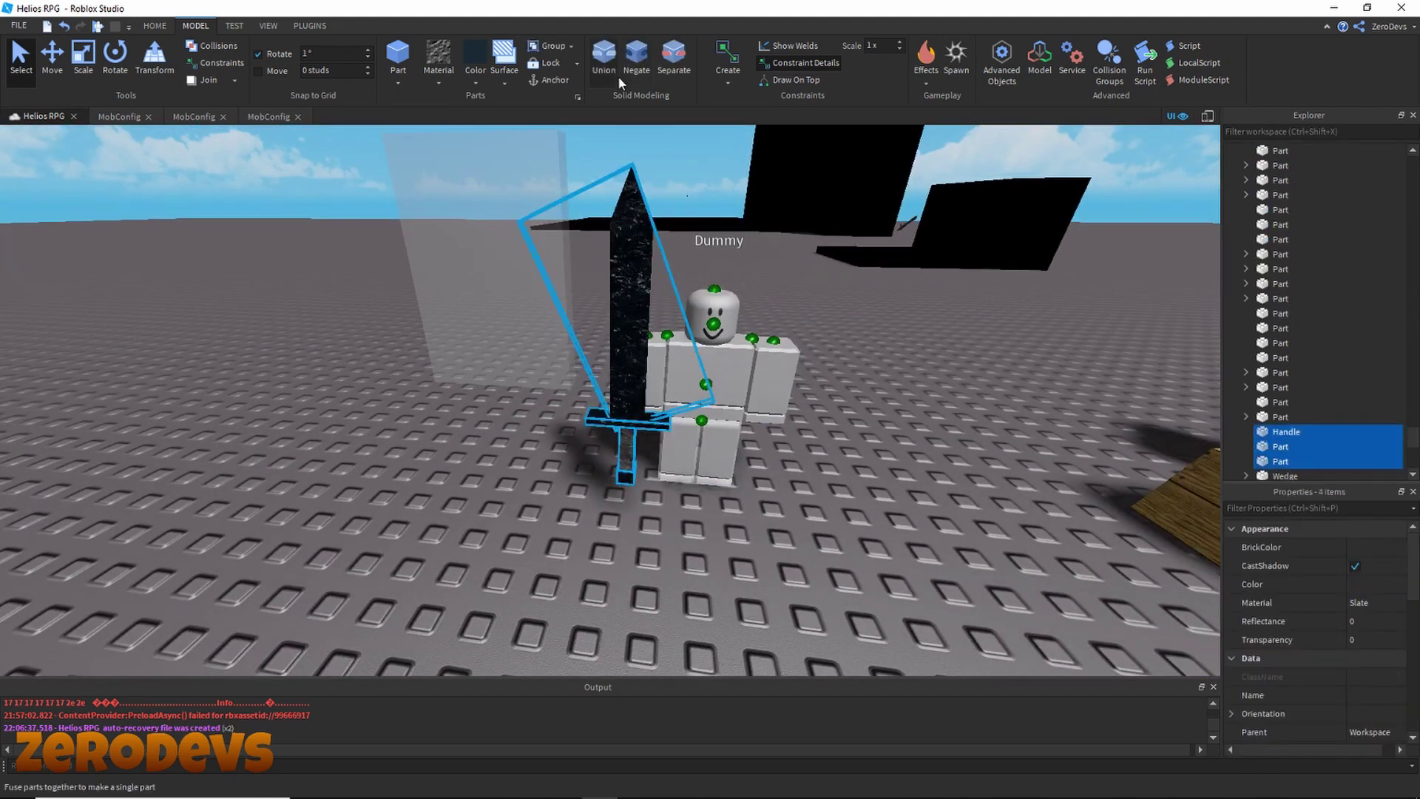
Step: Duplicate the Bronze Sword tool in StarterPack and rename the copy as Blade of Golems
scroll(1290, 419, down, 6)
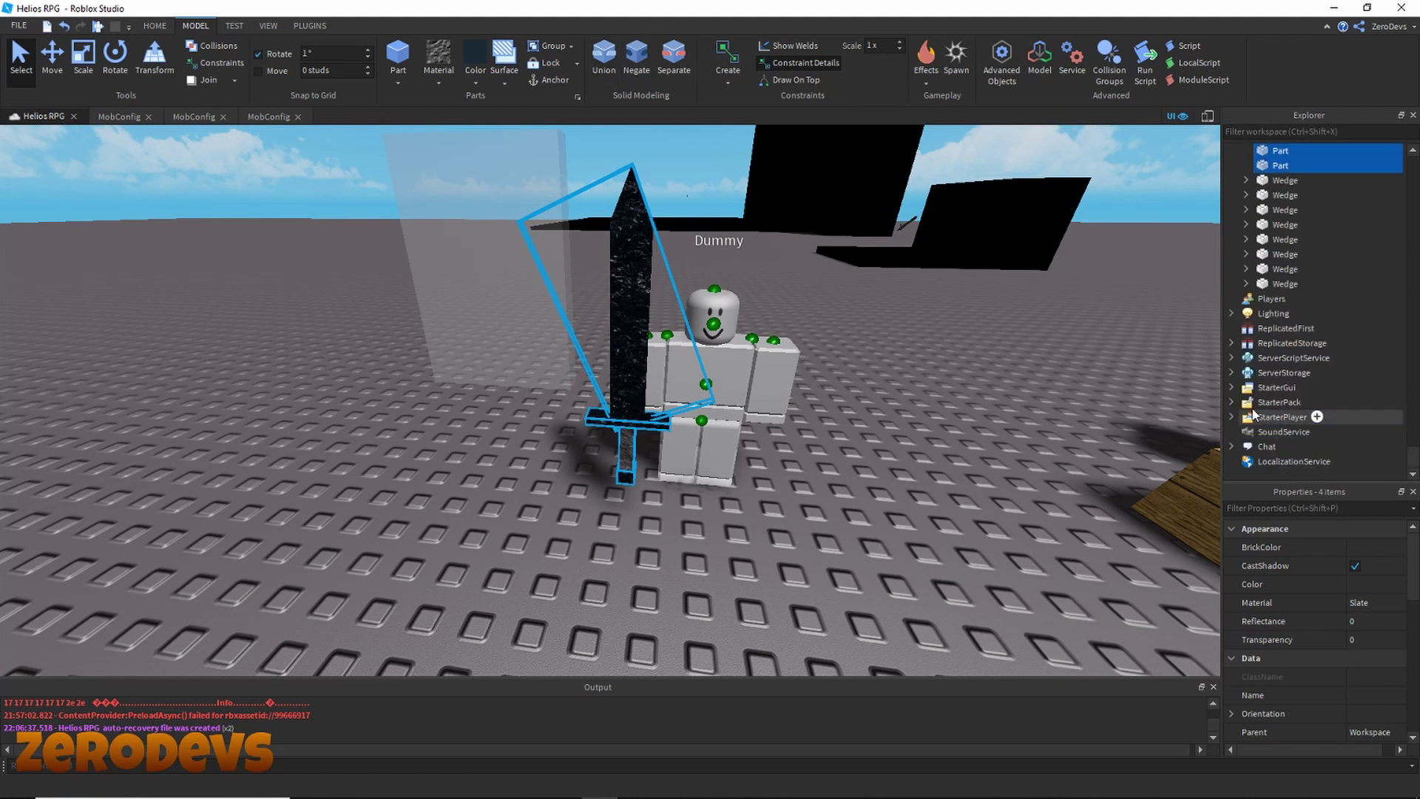
click(1231, 401)
click(1316, 417)
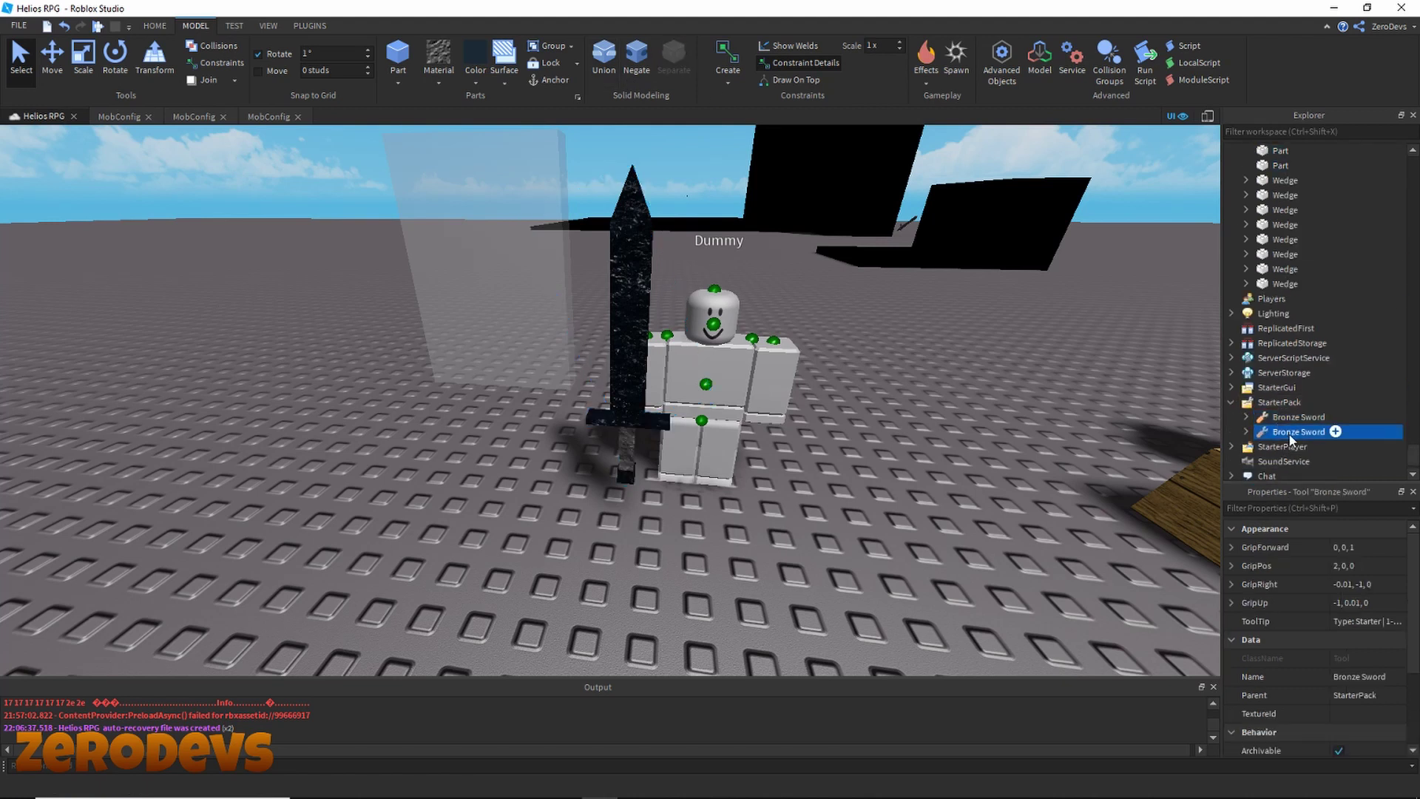
right_click(1324, 416)
click(1298, 91)
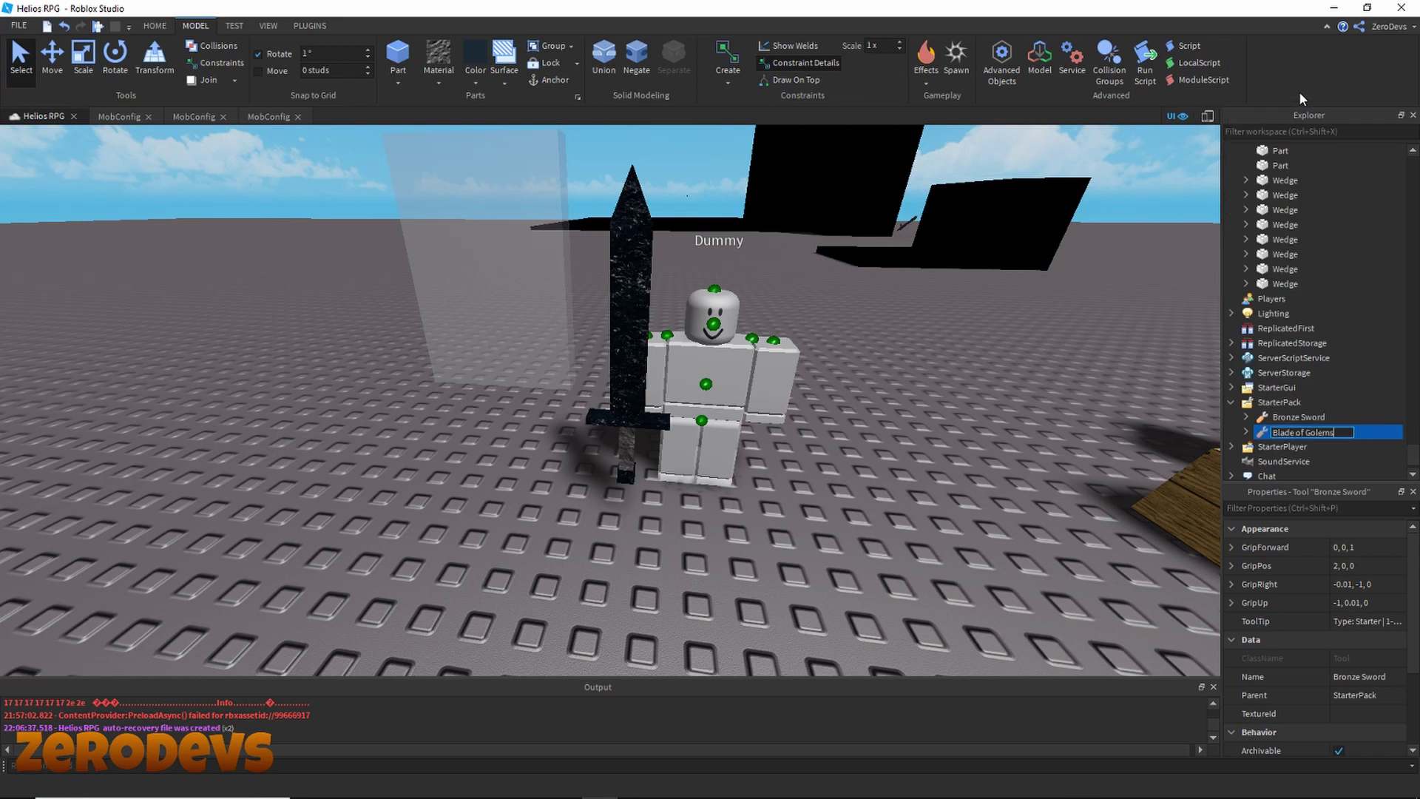
Step: Select the sword's handle, pommel, crossguard and blade, move them away from the dummy and duplicate them
click(625, 449)
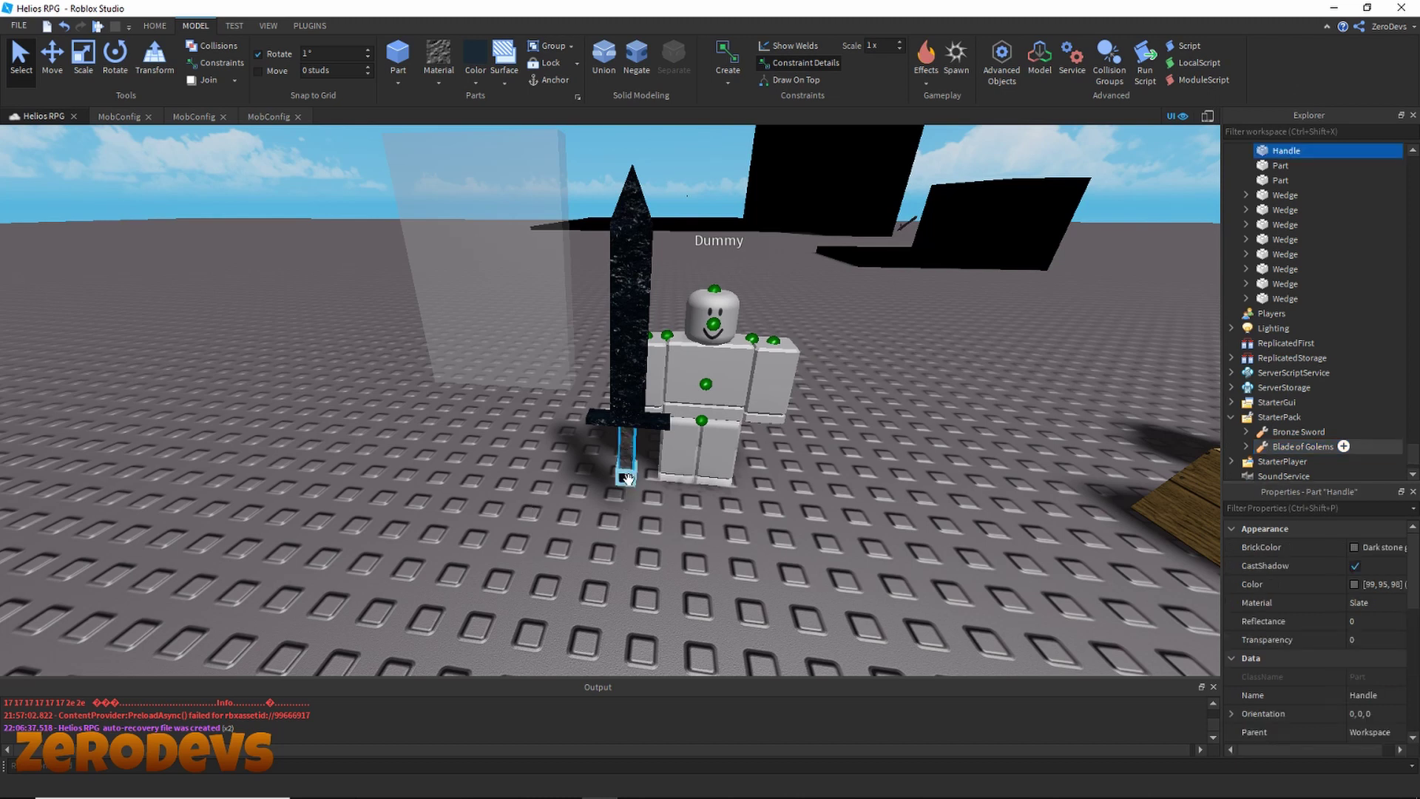
ctrl+click(641, 423)
ctrl+click(642, 423)
ctrl+click(630, 391)
key(a)
drag(626, 457, 359, 454)
key(ctrl+d)
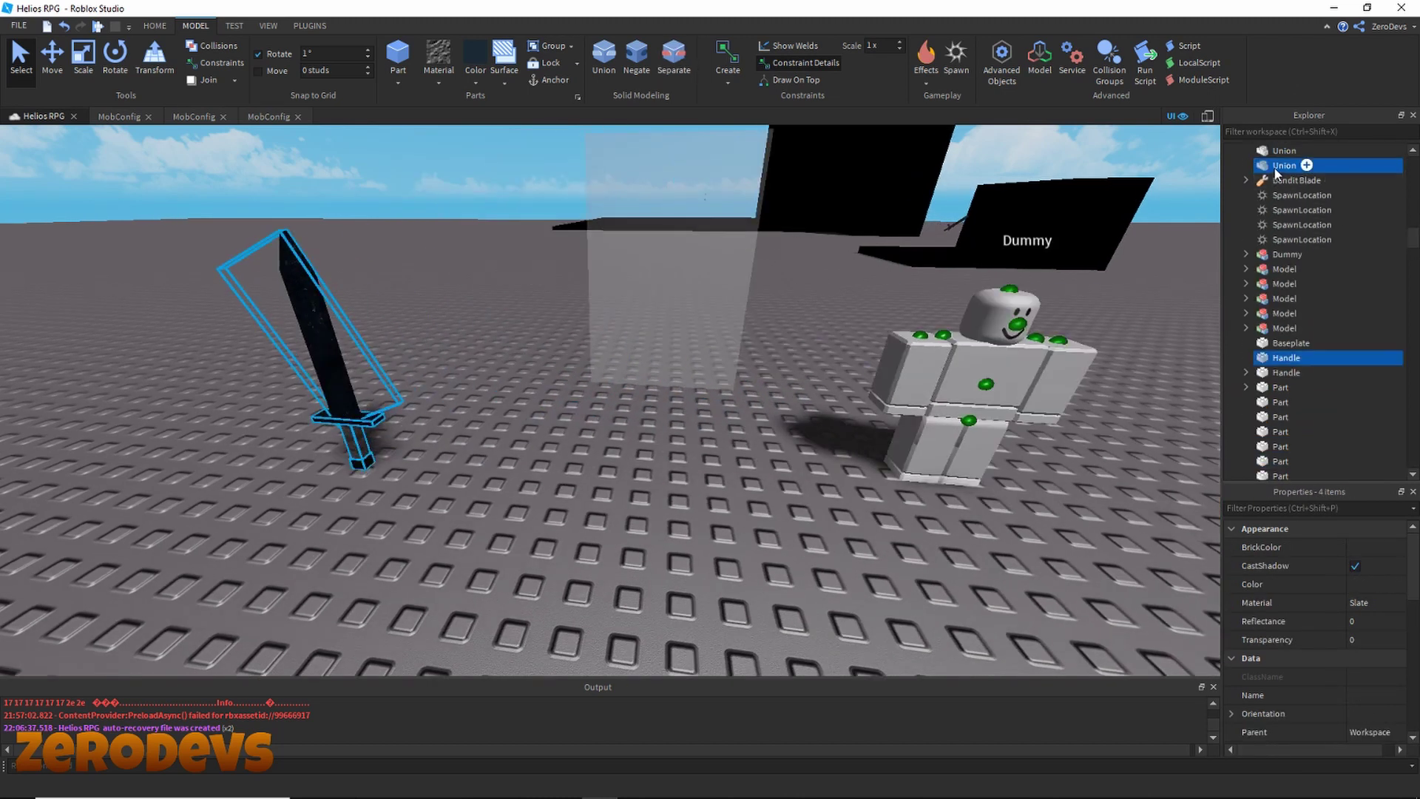
Step: Move the duplicated sword pieces into the Blade of Golems tool and nest the union and both parts under the new Handle
drag(1279, 169, 1300, 403)
scroll(1285, 349, down, 1)
ctrl+click(1292, 318)
drag(1291, 319, 1308, 361)
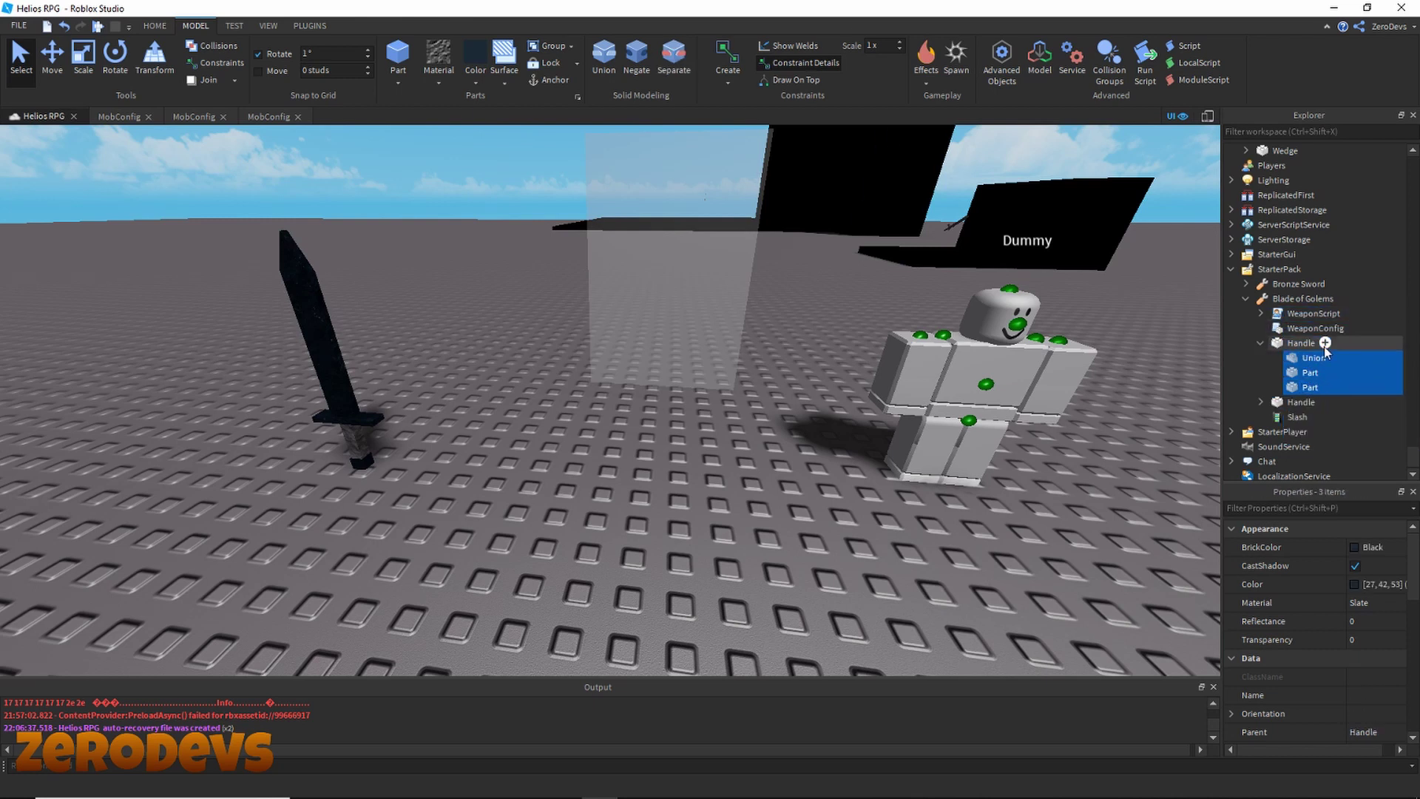
Step: Weld the new Handle, the union and both parts of Blade of Golems together
click(308, 26)
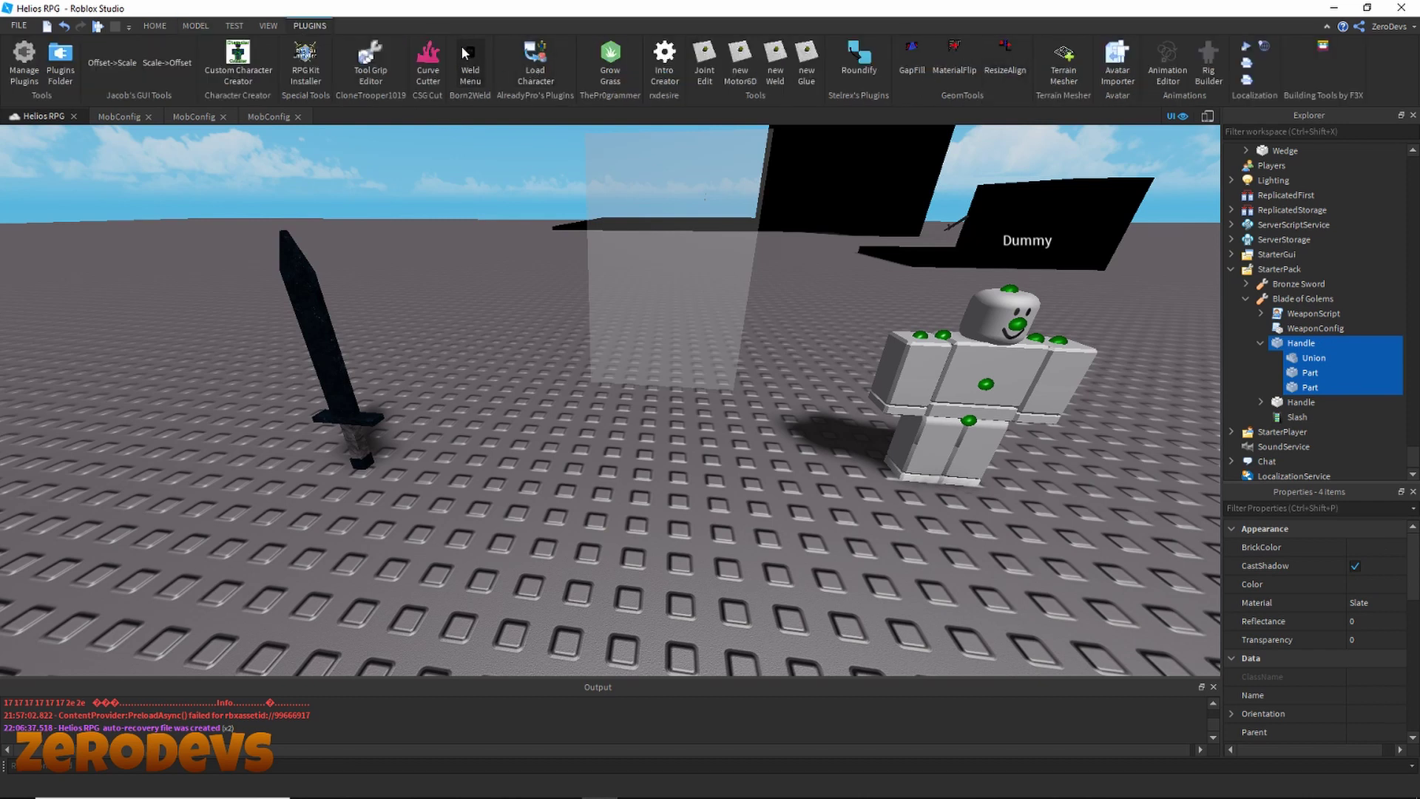
click(461, 53)
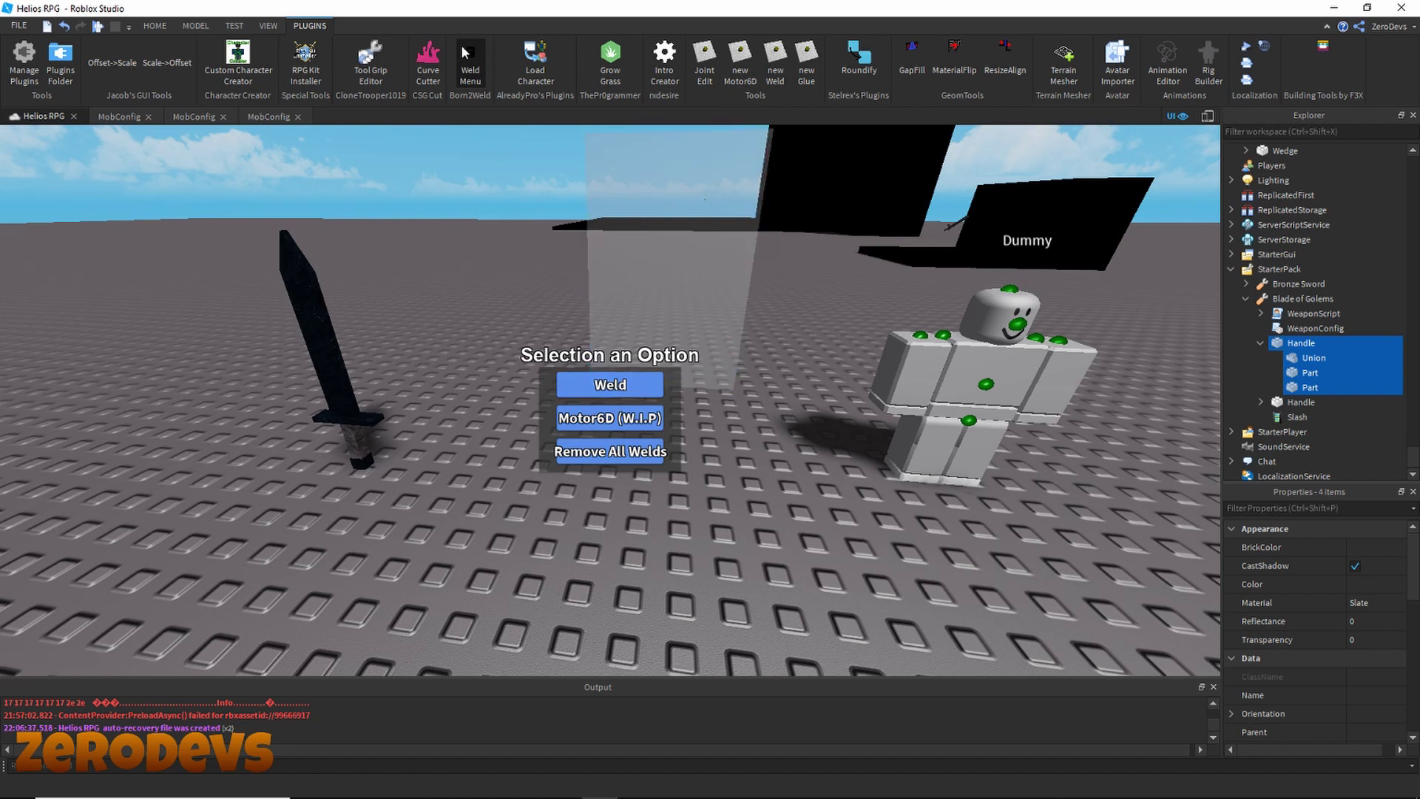
click(465, 53)
click(774, 67)
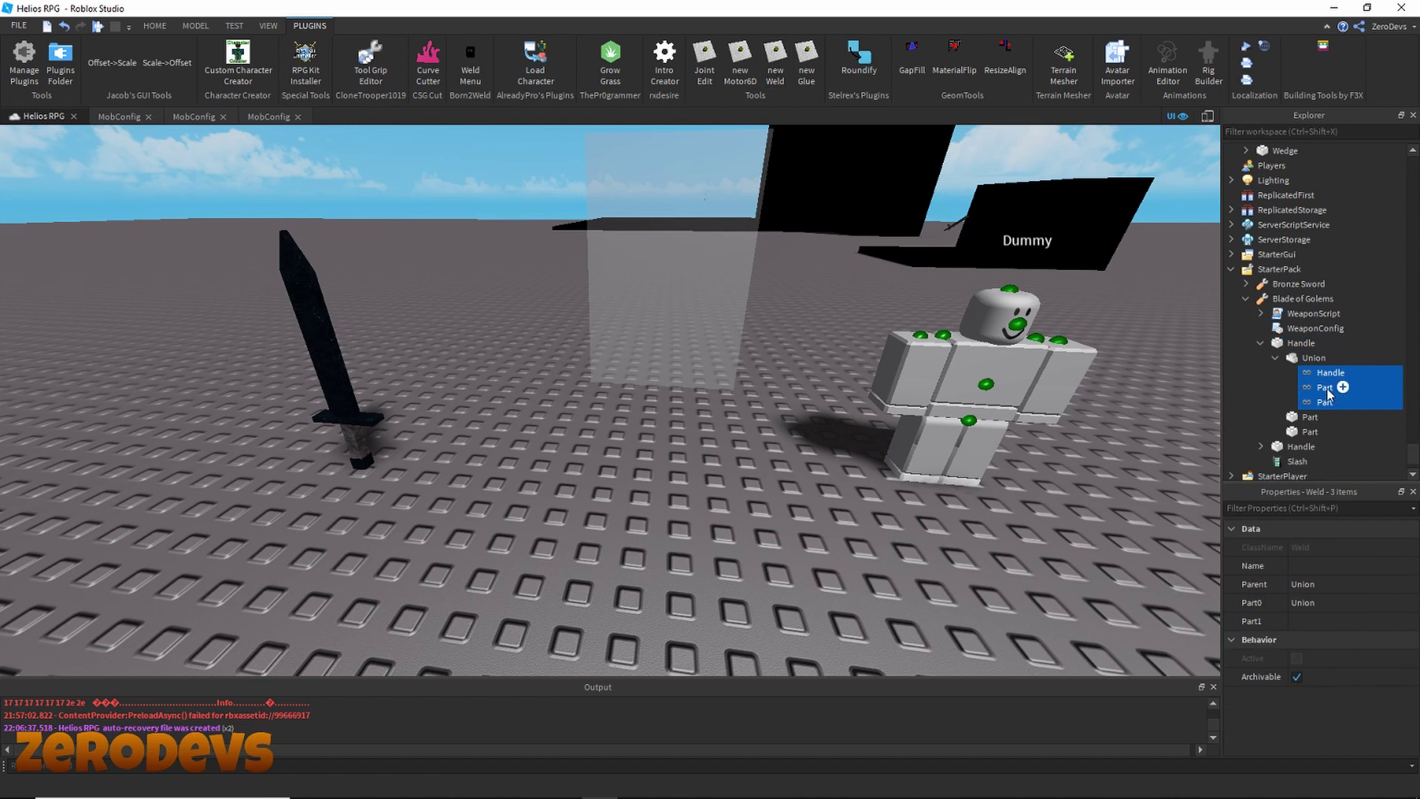
click(1275, 358)
click(1261, 342)
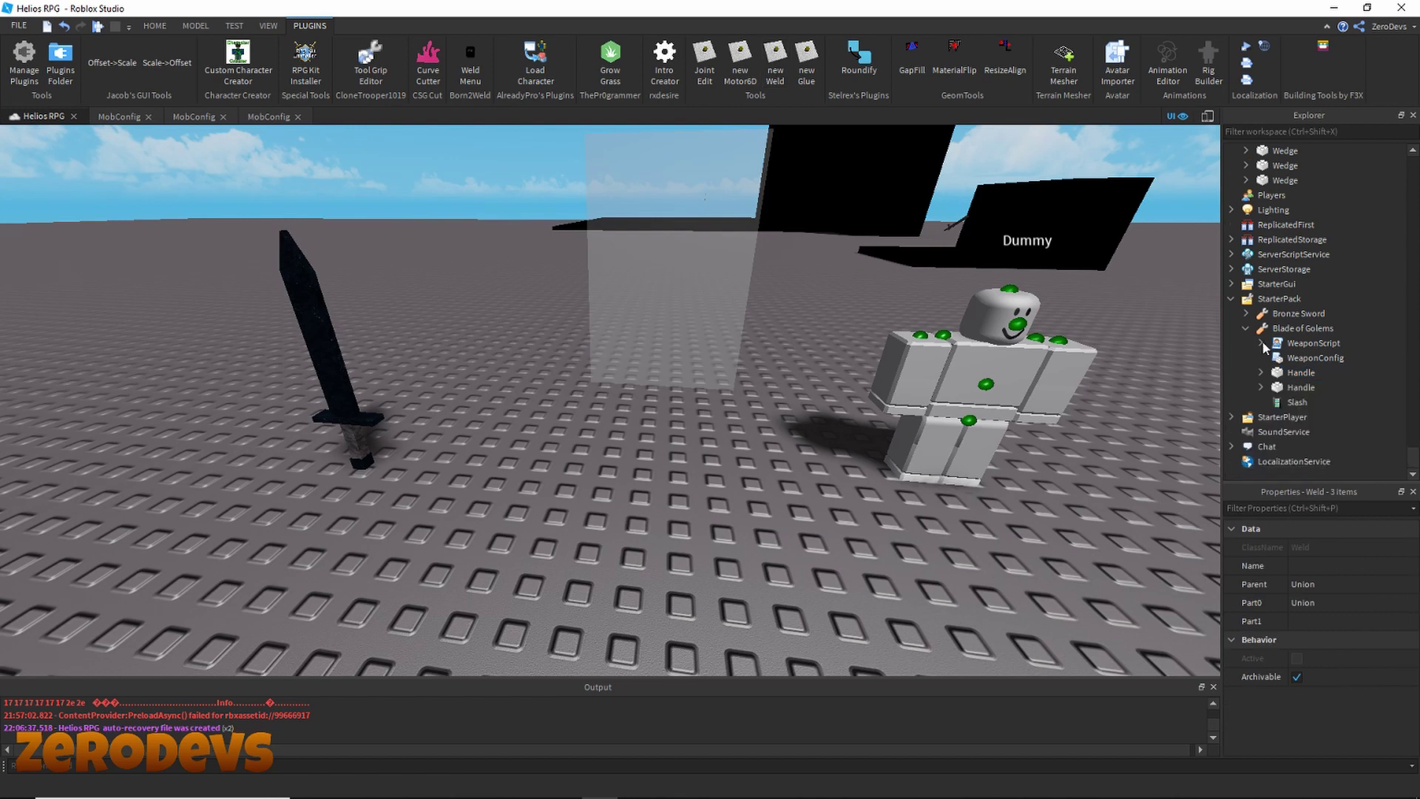
Step: Delete the tool's old brown Handle and set its WeaponConfig to MaxDamage 40, MinDamage 30, Cooldown 1 and Cost 2000
click(1287, 388)
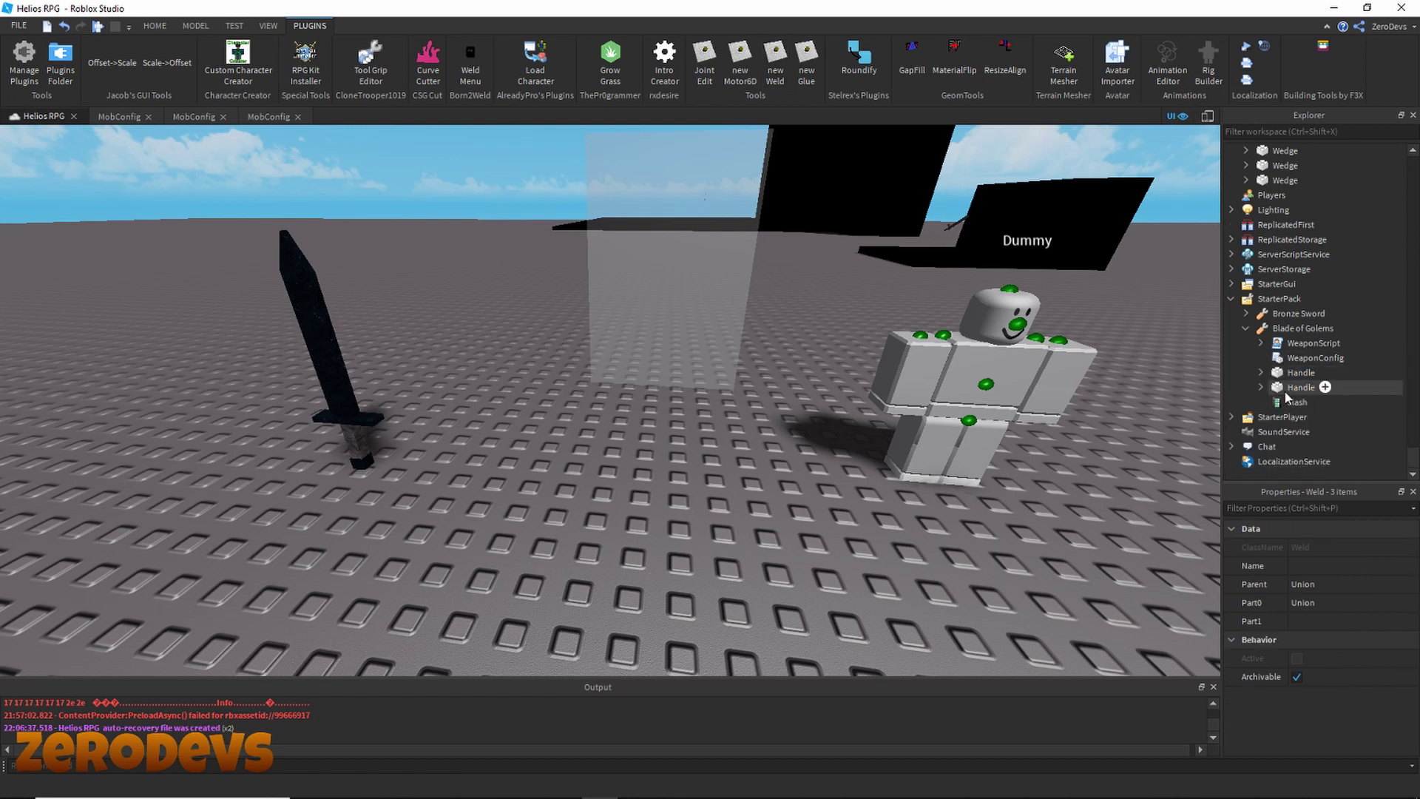
click(1284, 375)
click(1289, 392)
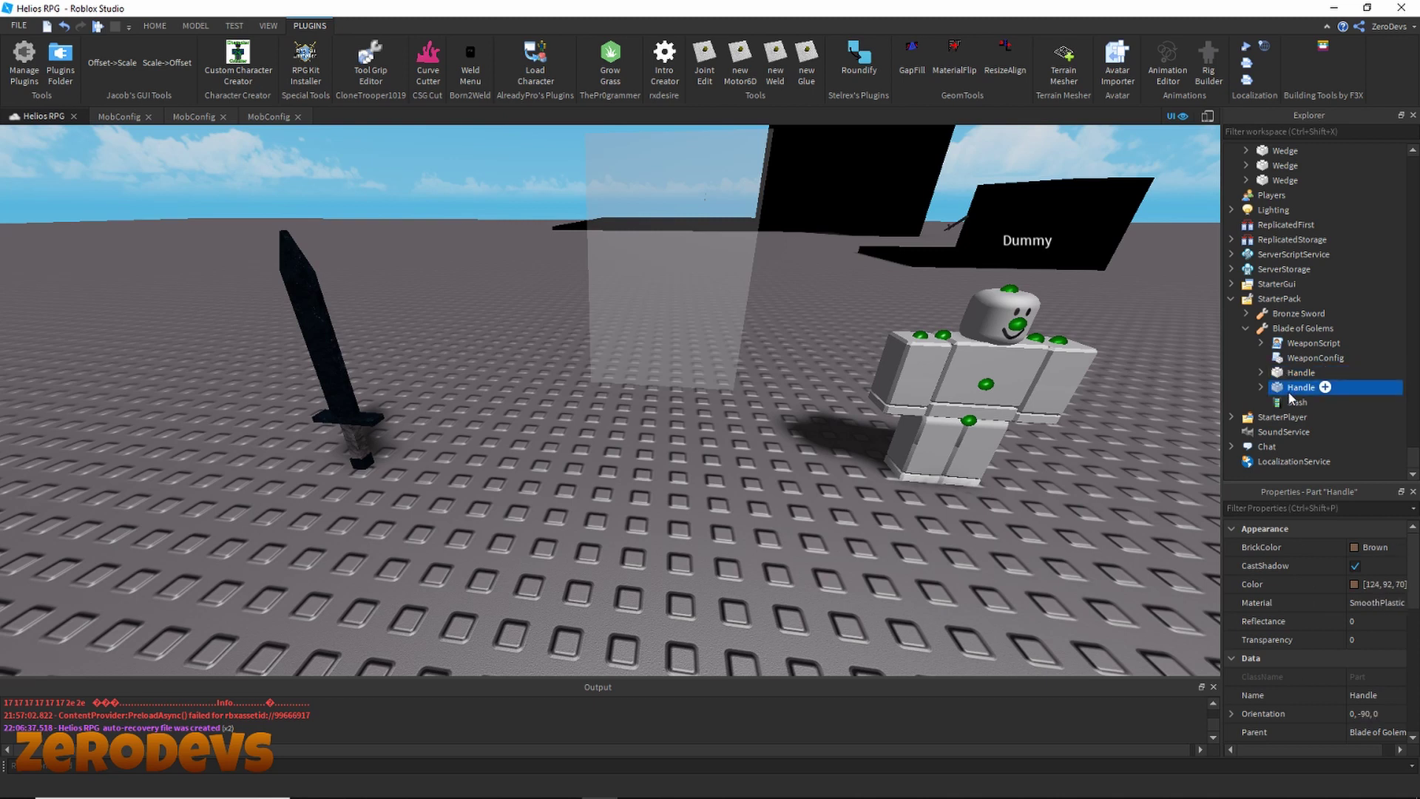
double_click(1314, 357)
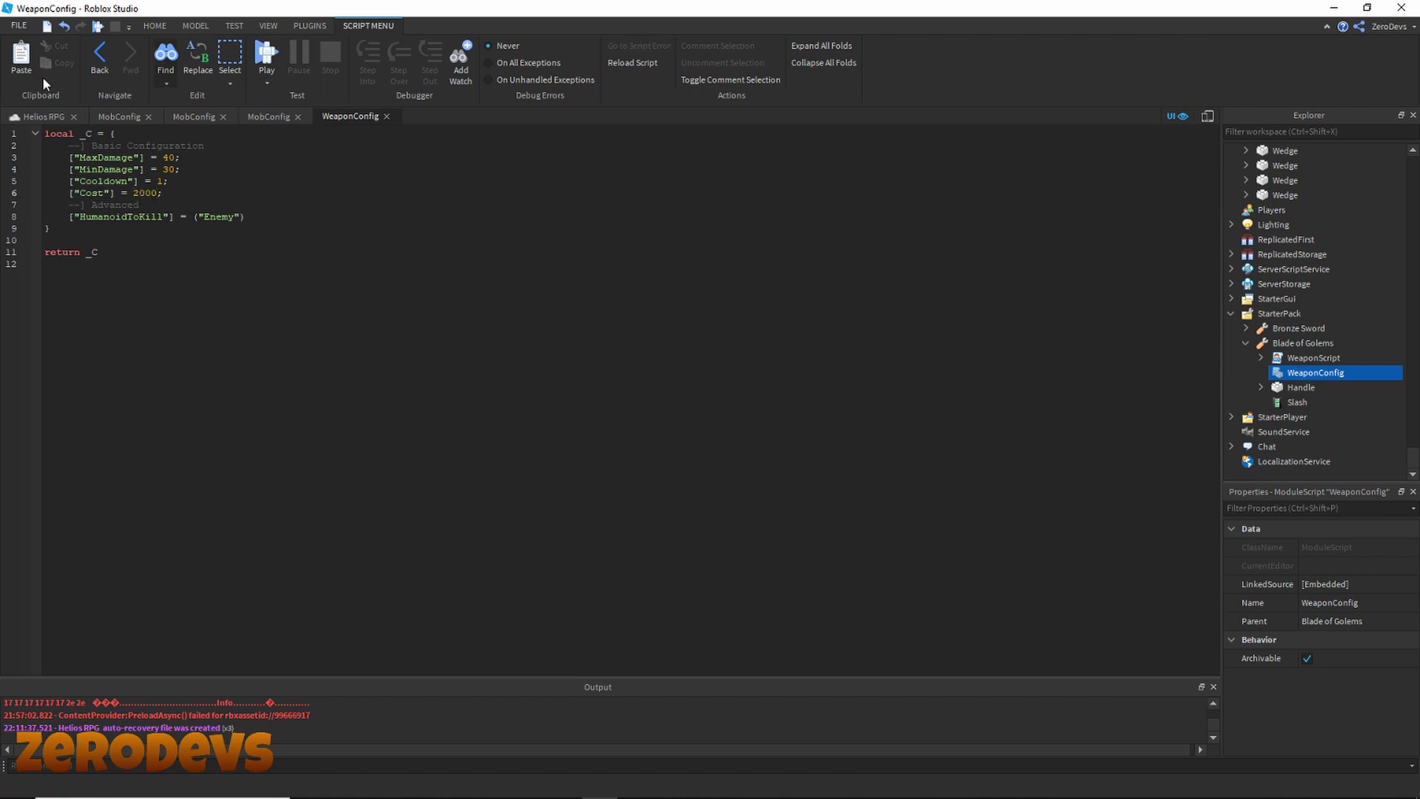
click(24, 116)
Step: Adjust the Blade of Golems grip in the Tool Grip Editor so the dummy holds the sword upright by its handle
click(1305, 343)
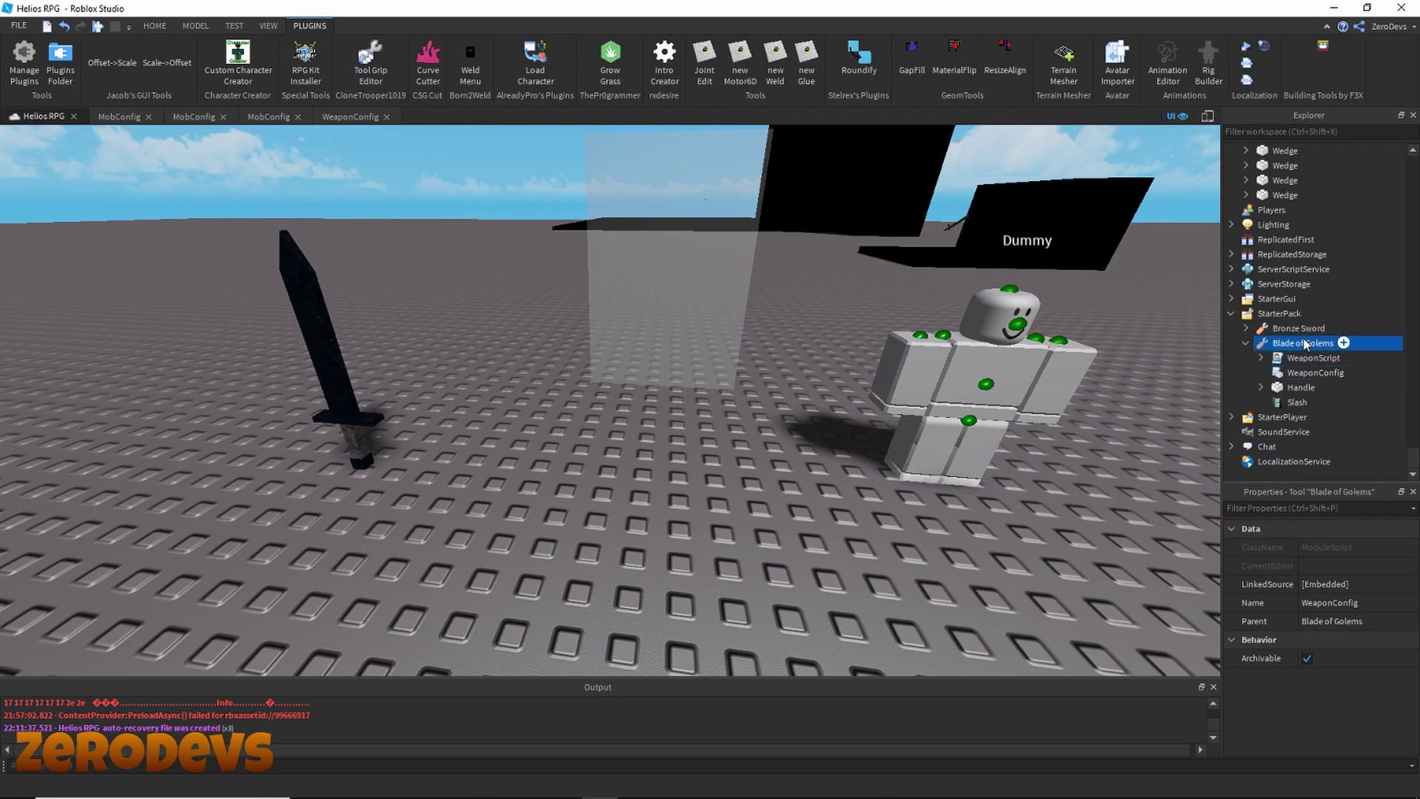
click(384, 61)
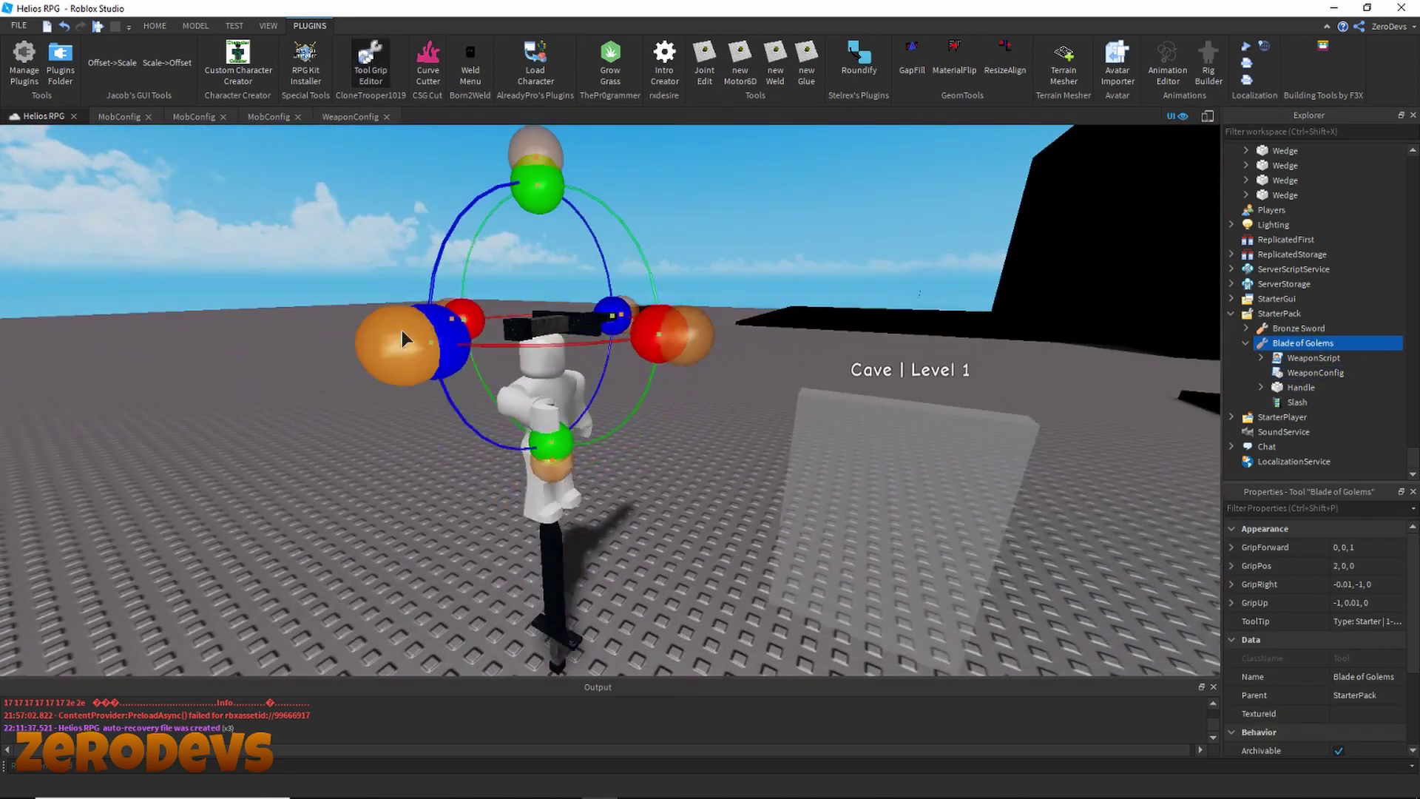
drag(403, 339, 577, 547)
right_drag(569, 548, 568, 548)
key(d)
scroll(665, 573, down, 3)
scroll(727, 380, down, 3)
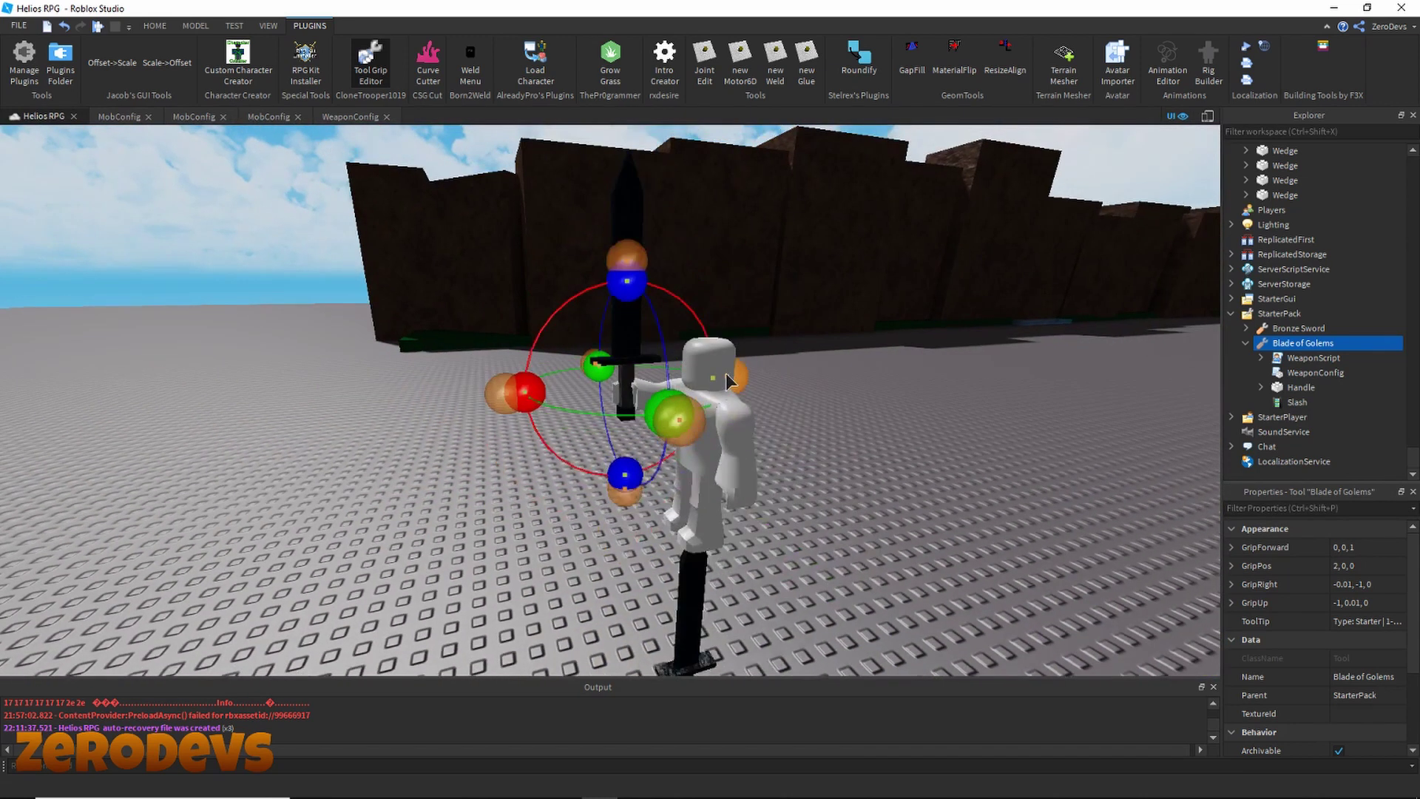
Step: Start a play test, equip the Blade of Golems and try swinging it
mouse_move(420, 769)
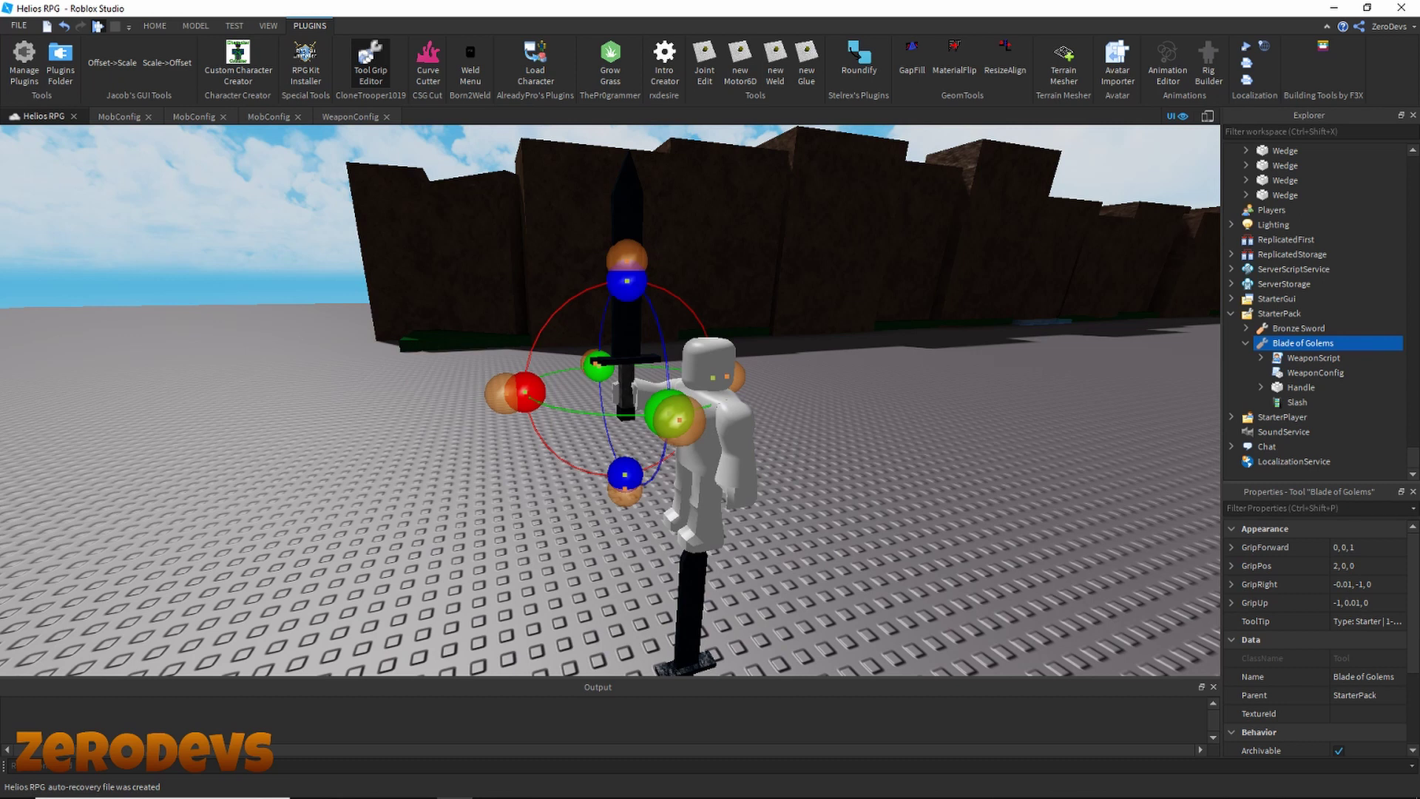
key(F5)
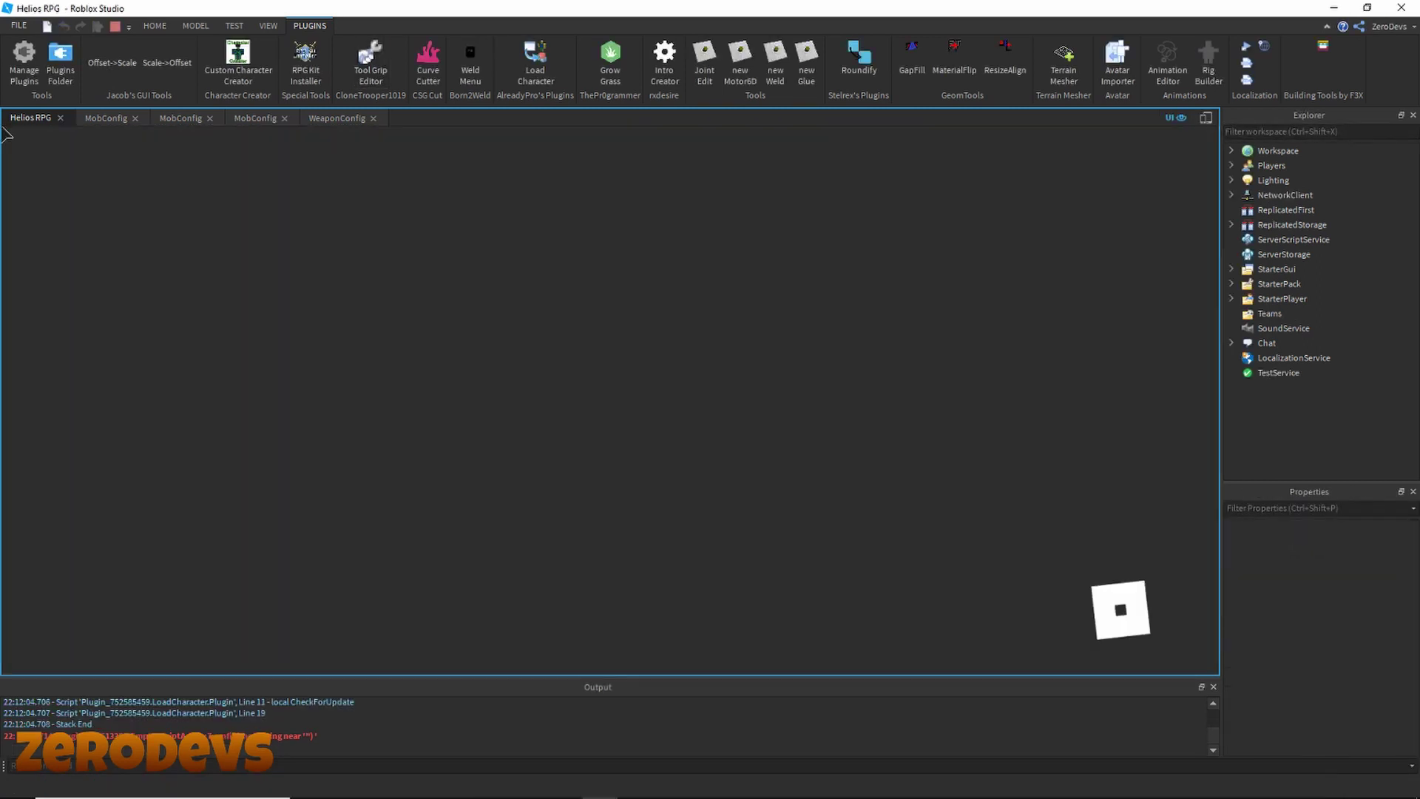
key(w)
key(d)
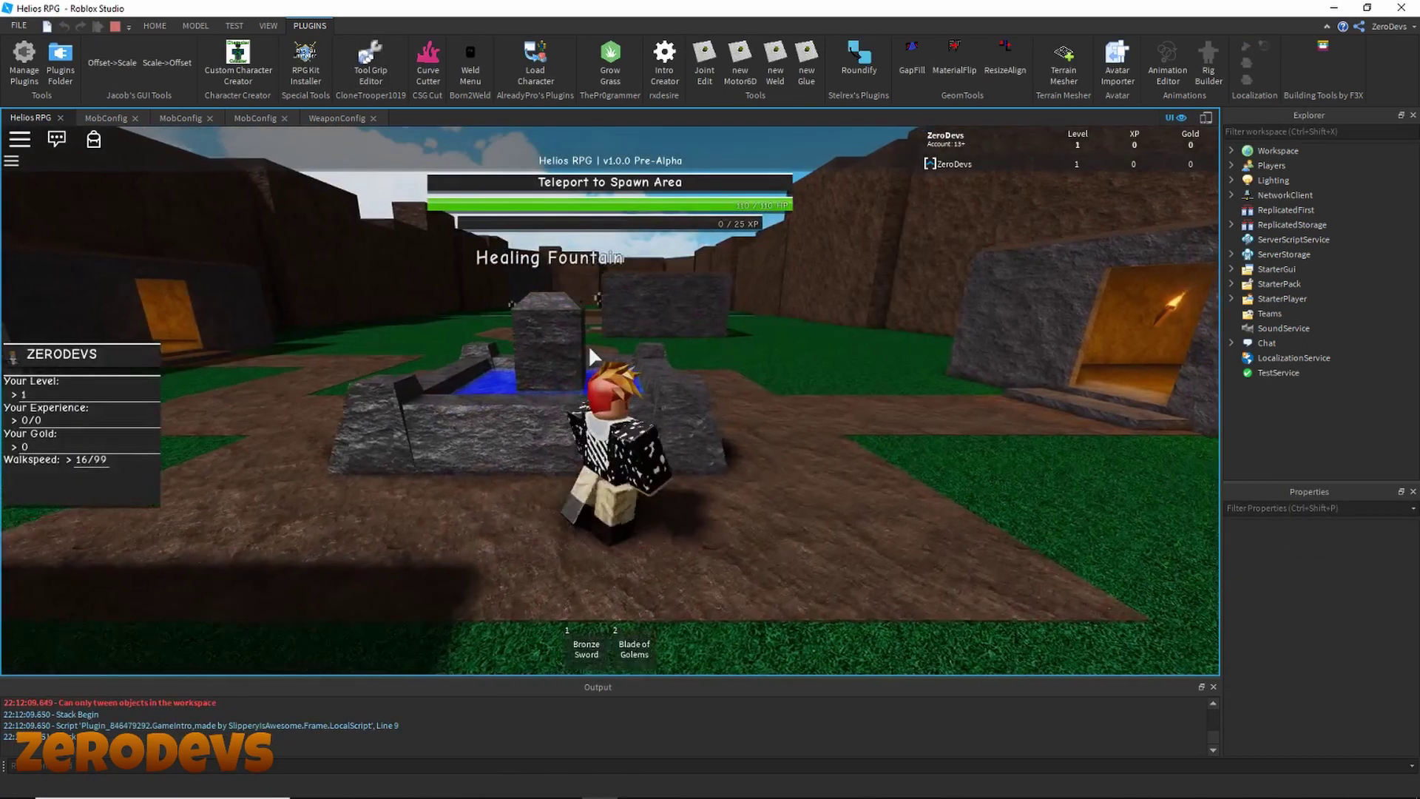
click(646, 646)
right_drag(745, 445, 748, 439)
click(748, 439)
key(w)
click(748, 439)
Step: Walk the character around the village to examine how the equipped Blade of Golems looks in the hand
key(w)
key(s)
key(s)
key(a)
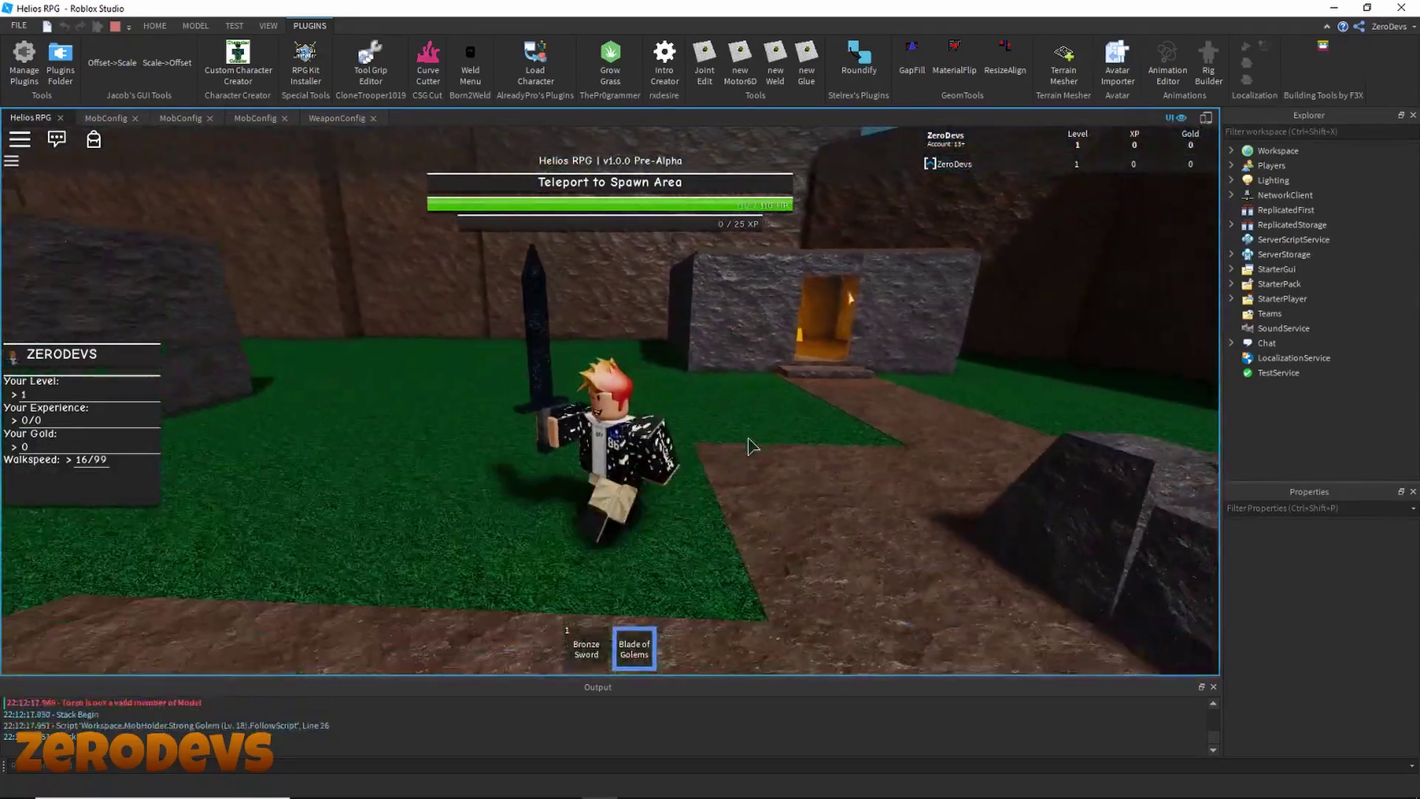
key(w)
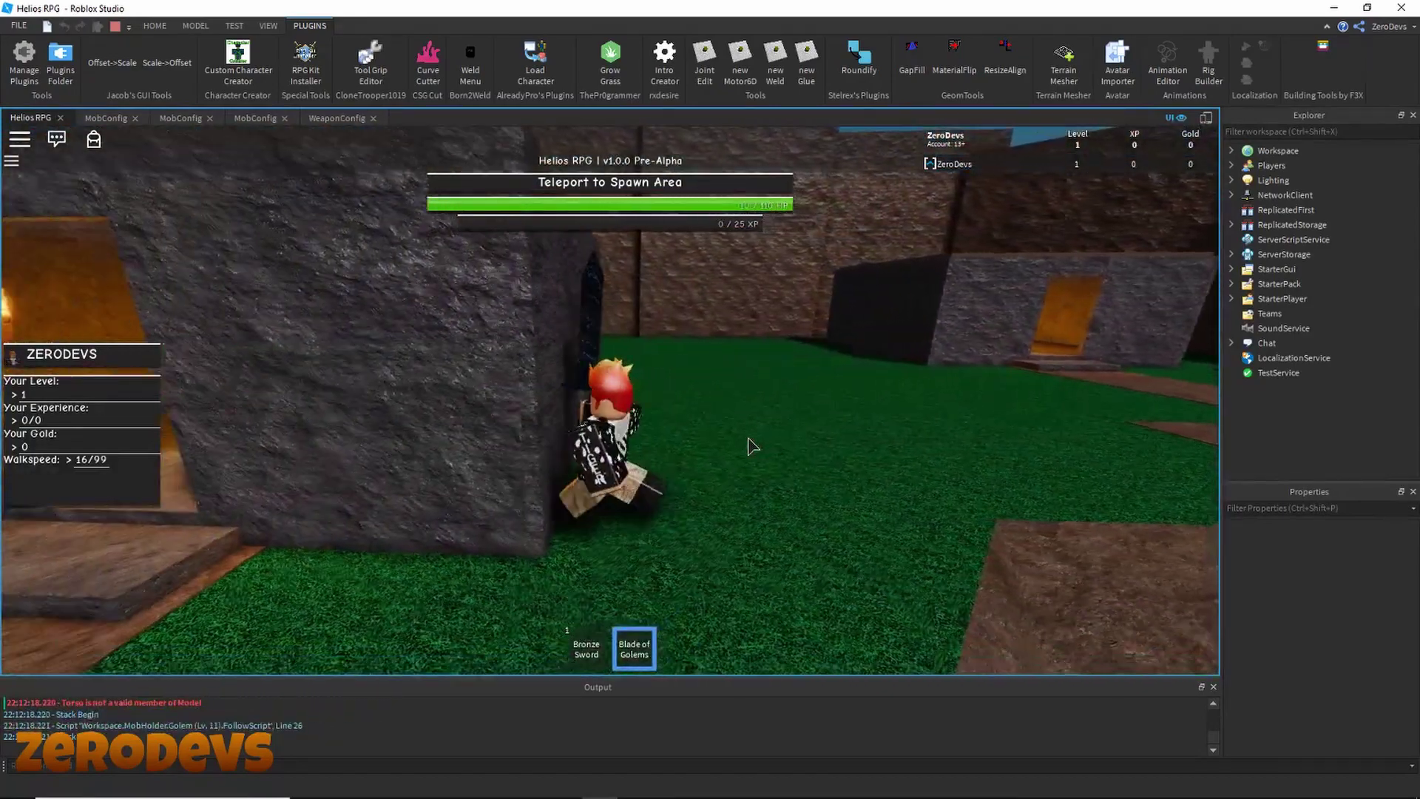
key(w)
key(d)
key(d)
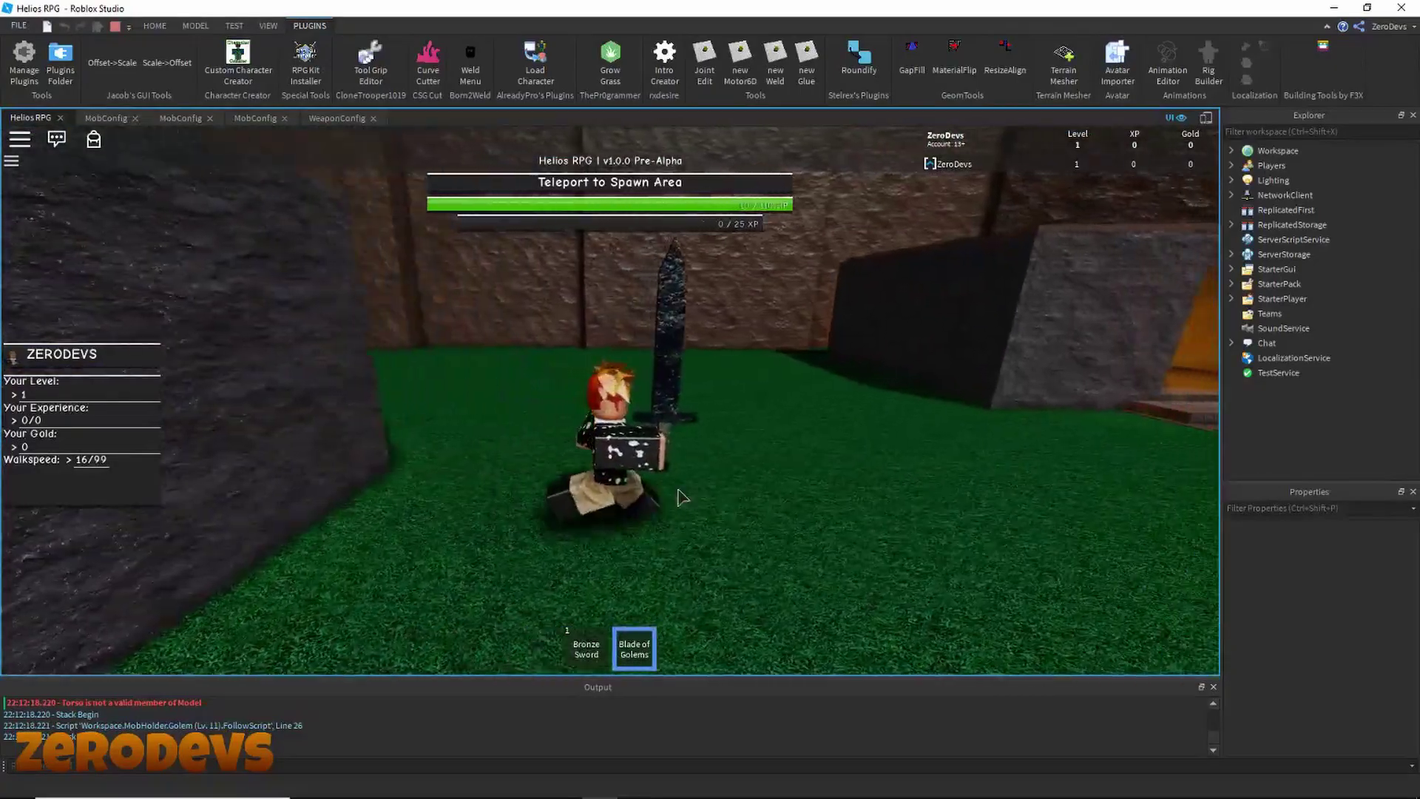
key(w)
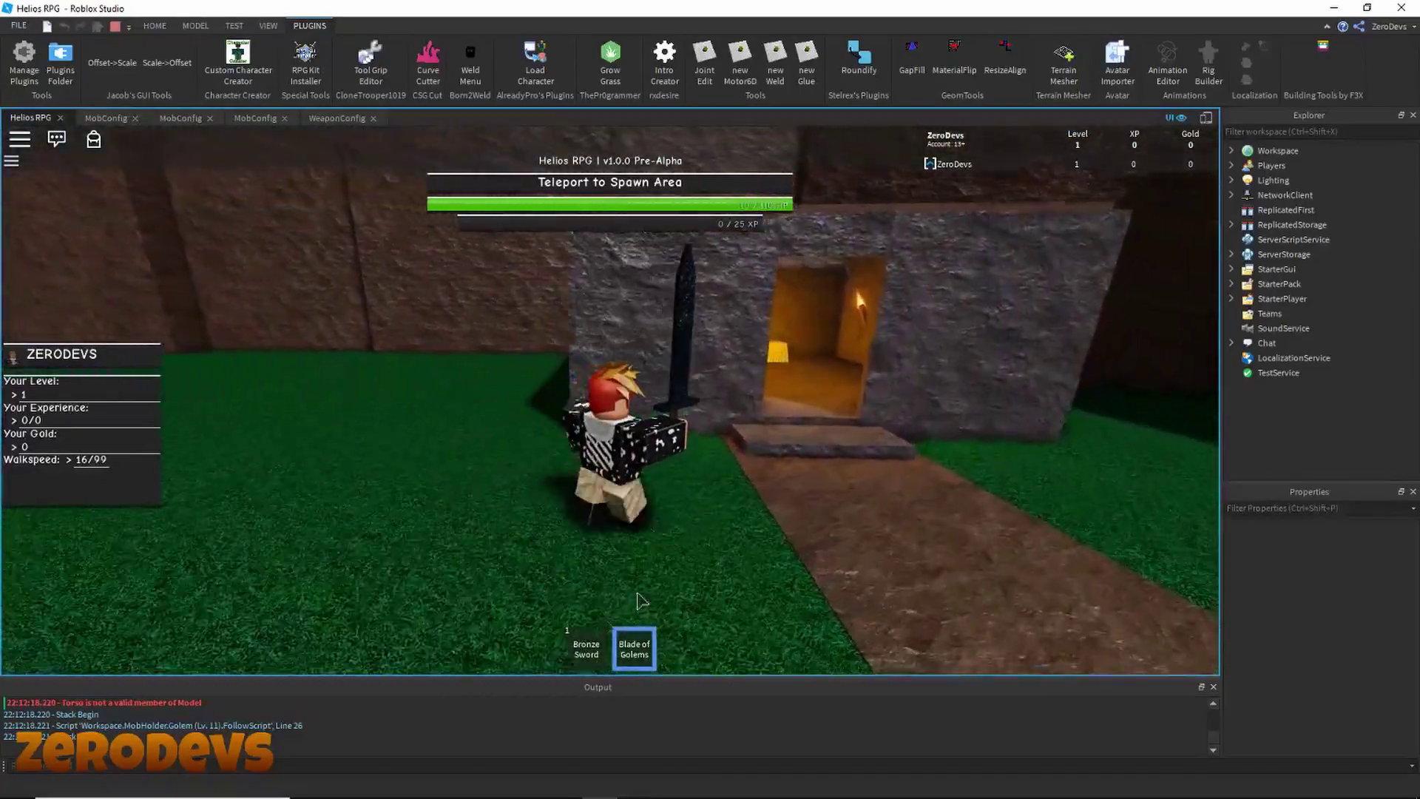
Step: Switch to the Bronze Sword and back to the Blade of Golems, inspect the blade up close, and stop the play test
key(s)
click(586, 648)
click(645, 652)
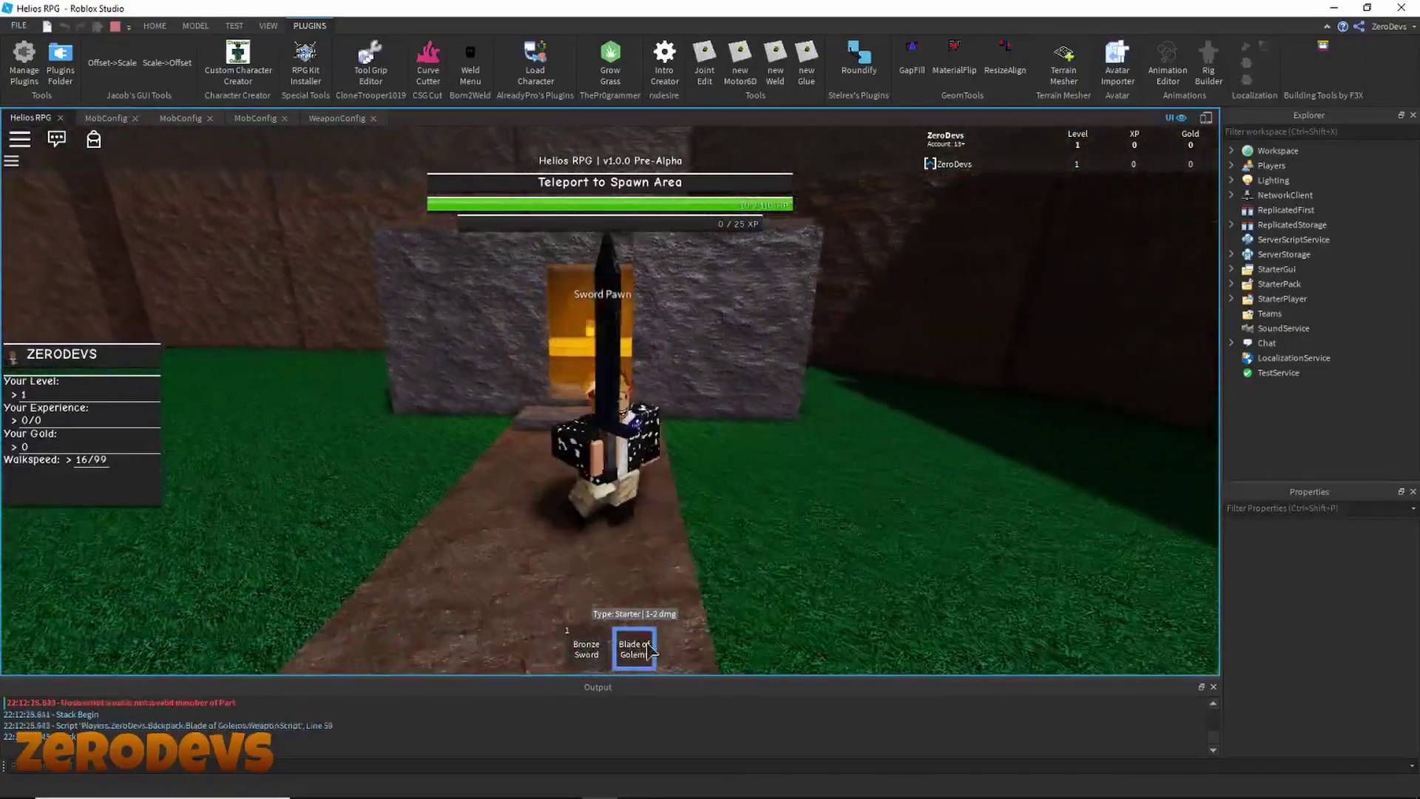
key(w)
right_drag(786, 449, 785, 449)
key(w)
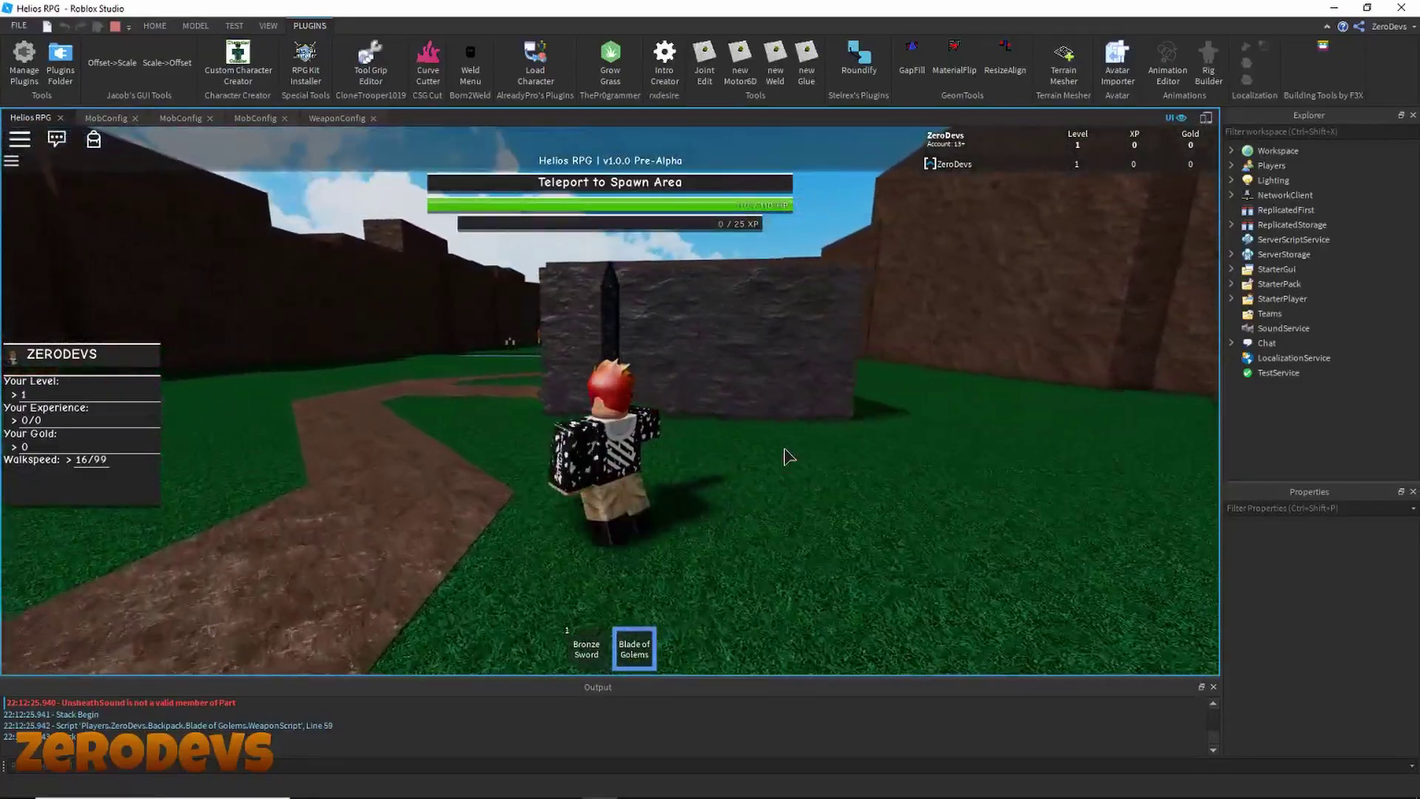
right_drag(785, 449, 786, 450)
key(a)
click(785, 449)
scroll(785, 449, up, 2)
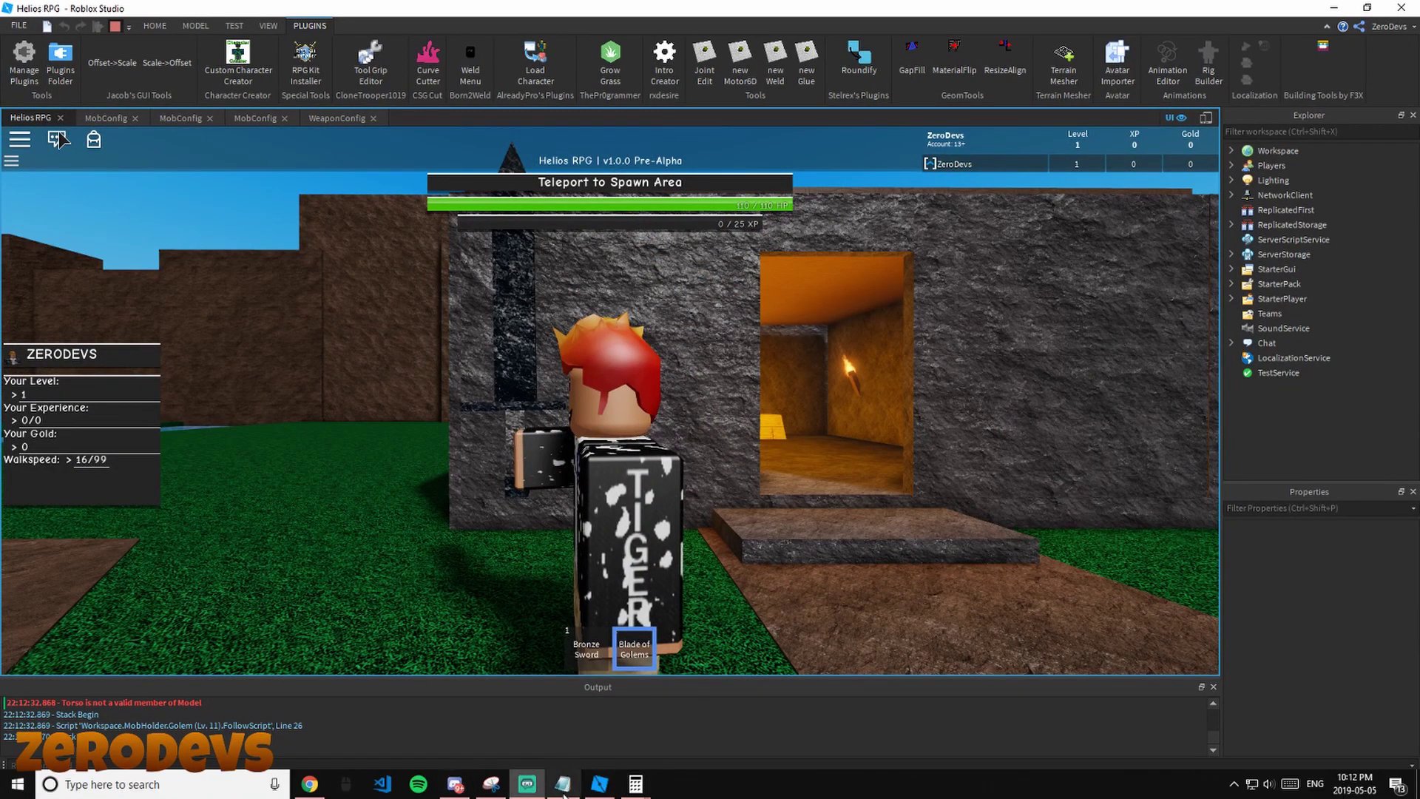
click(527, 710)
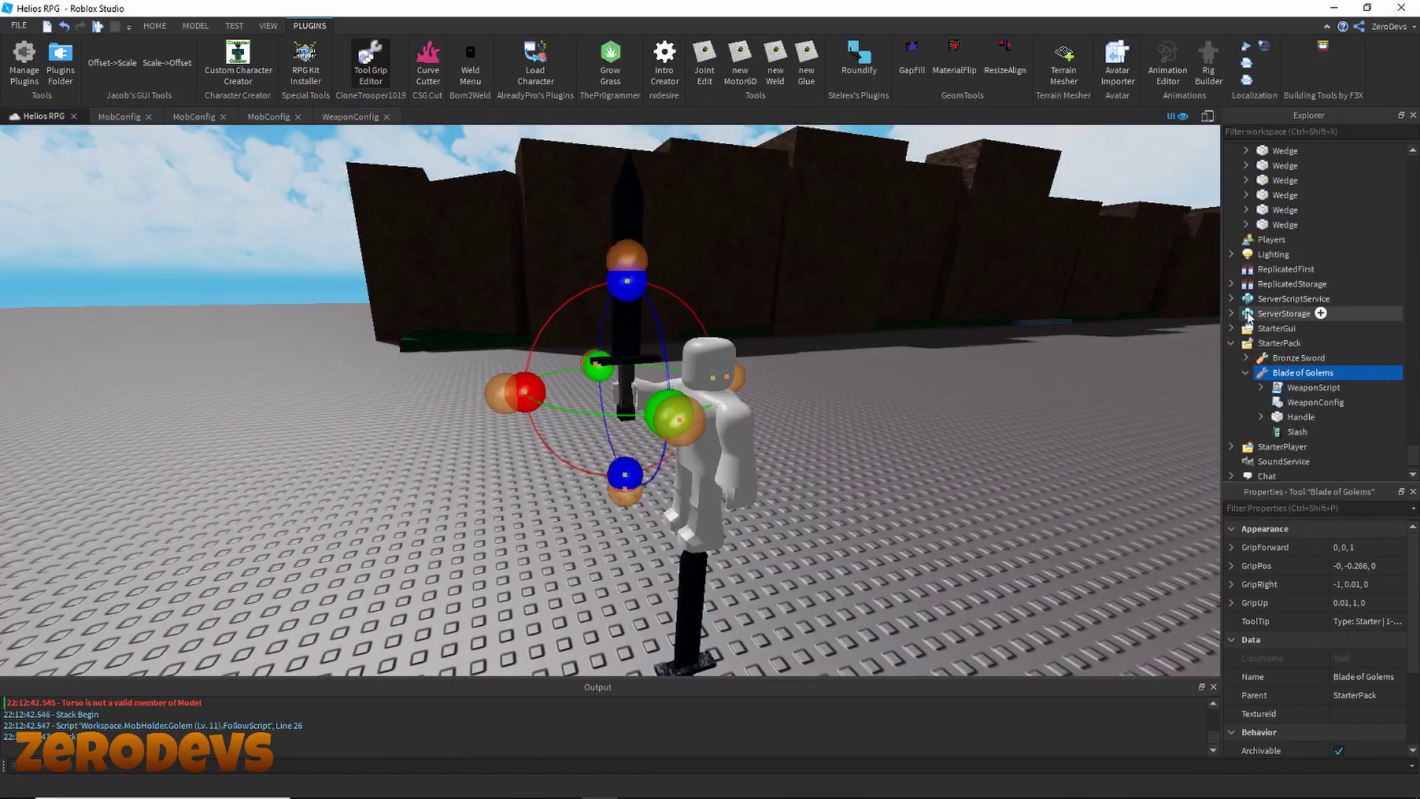
Step: Move Blade of Golems from StarterPack into the GameItems folder of ReplicatedStorage and close the Tool Grip Editor
click(1231, 282)
drag(1313, 375, 1289, 256)
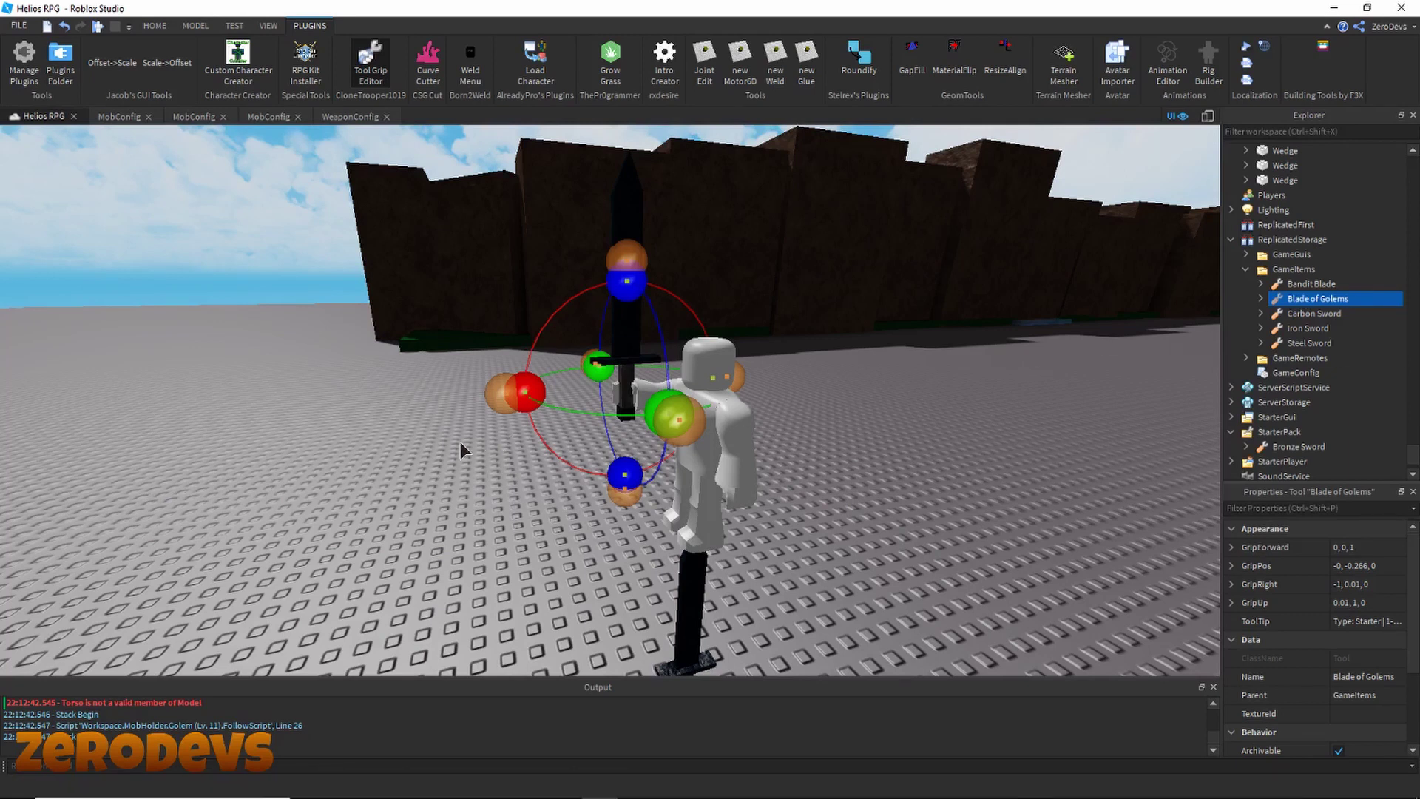
key(w)
right_drag(477, 499, 477, 499)
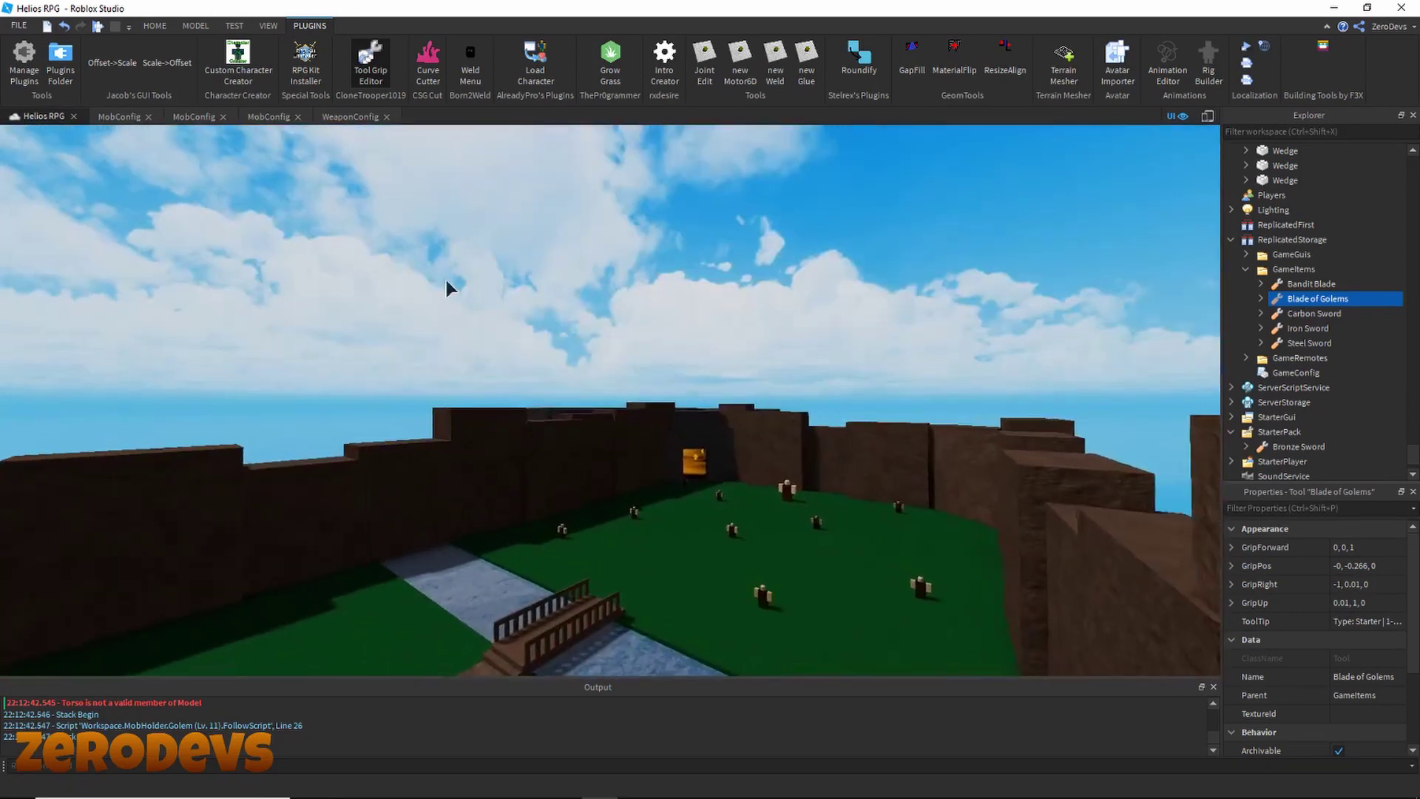
click(367, 62)
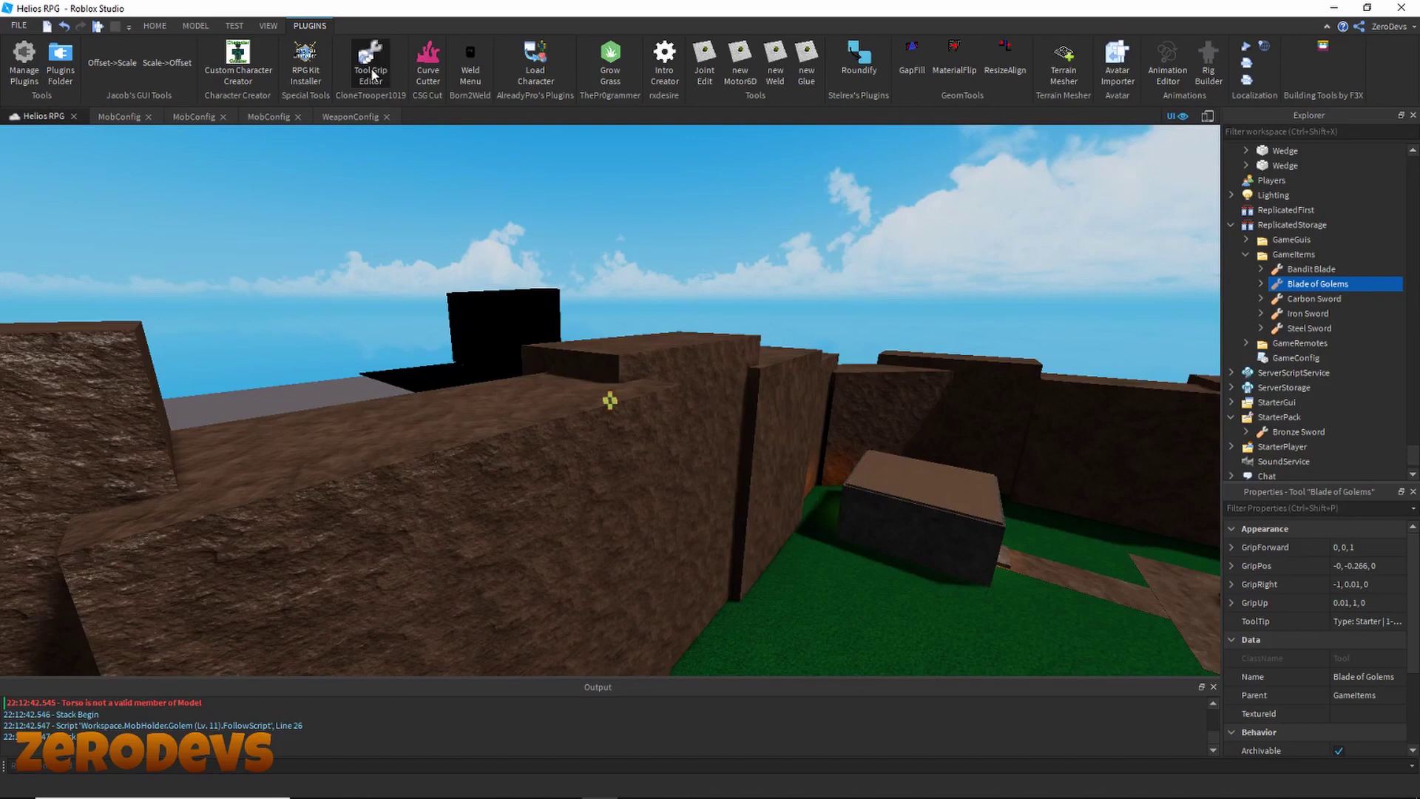
Step: Set WeaponName in the Golem King's MobConfig to Blade of Golems
key(w)
right_drag(666, 400, 611, 424)
key(w)
key(w)
key(w)
click(562, 485)
key(w)
right_drag(754, 426, 755, 426)
double_click(1294, 181)
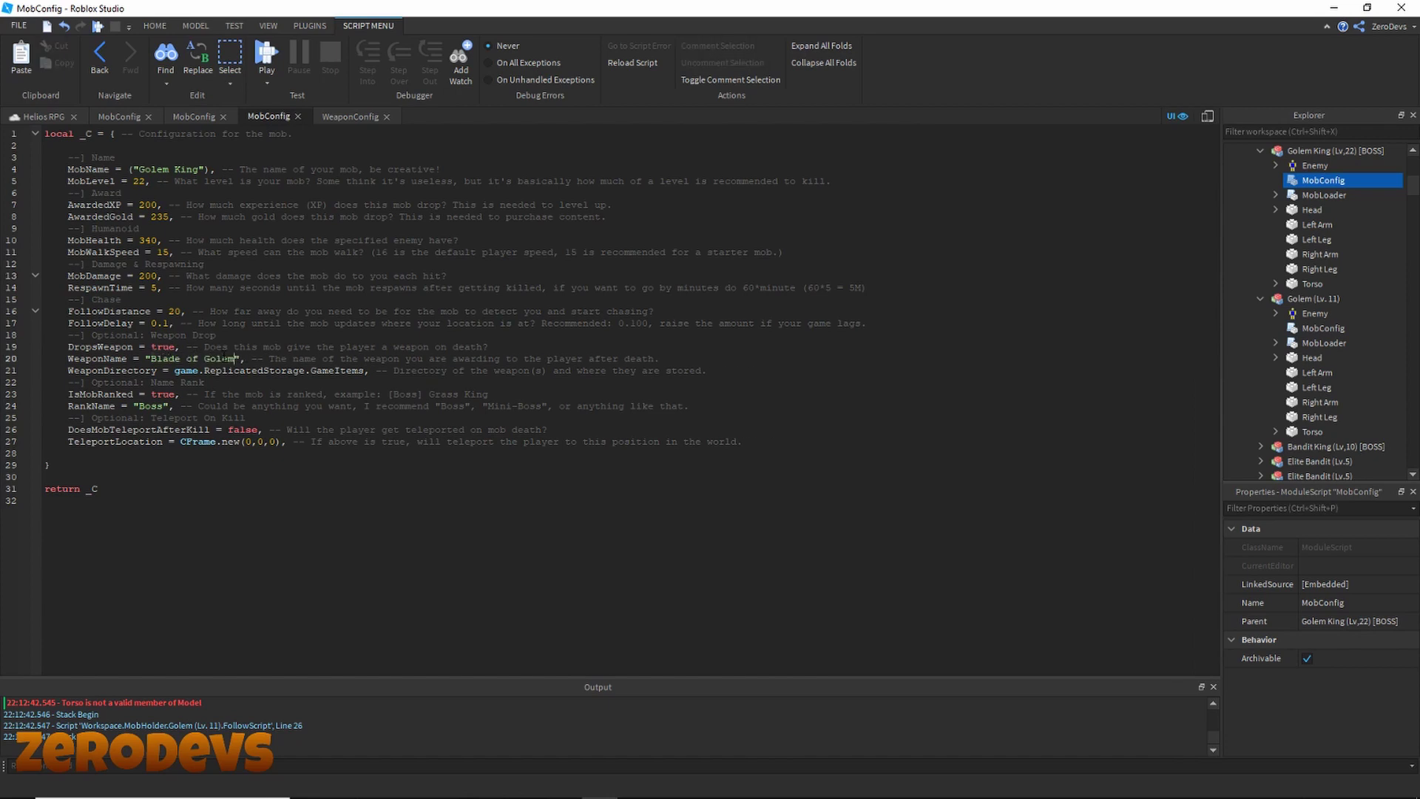
click(46, 116)
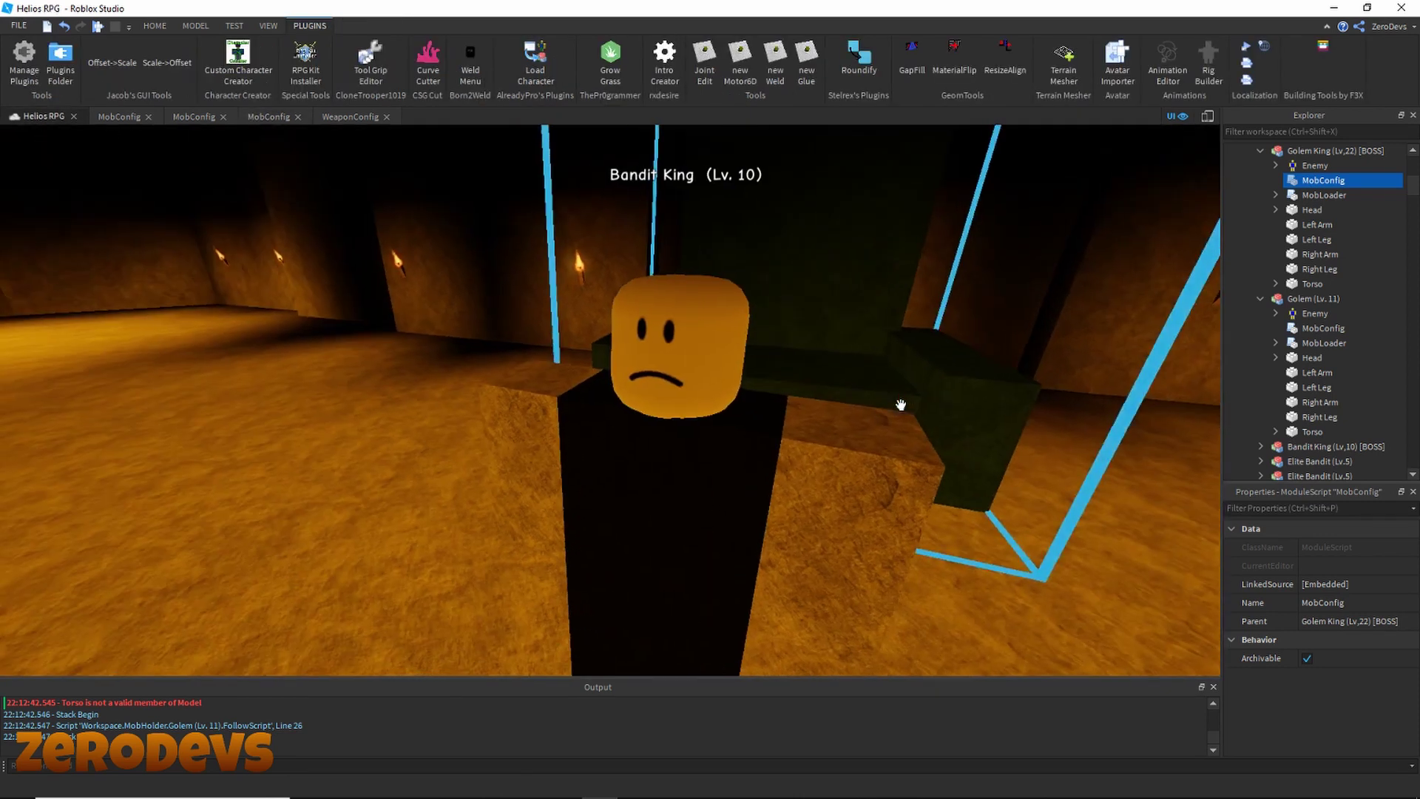
Step: Select the Cave | Level 1 level door and duplicate it
key(s)
right_drag(833, 408, 637, 469)
key(w)
key(w)
click(788, 379)
key(w)
click(725, 485)
key(ctrl+d)
Step: Carry the LevelDoor copy across the map and place it at the opening of the dark stone cave entrance
drag(726, 485, 449, 442)
right_drag(450, 442, 450, 441)
drag(450, 442, 450, 442)
right_drag(449, 442, 450, 442)
drag(449, 441, 739, 456)
key(w)
right_drag(739, 457, 739, 457)
drag(739, 456, 739, 456)
right_drag(738, 456, 738, 457)
drag(739, 456, 624, 444)
right_drag(624, 444, 624, 443)
drag(624, 443, 603, 532)
key(w)
right_drag(604, 533, 603, 533)
drag(604, 532, 580, 431)
key(w)
right_drag(581, 431, 580, 424)
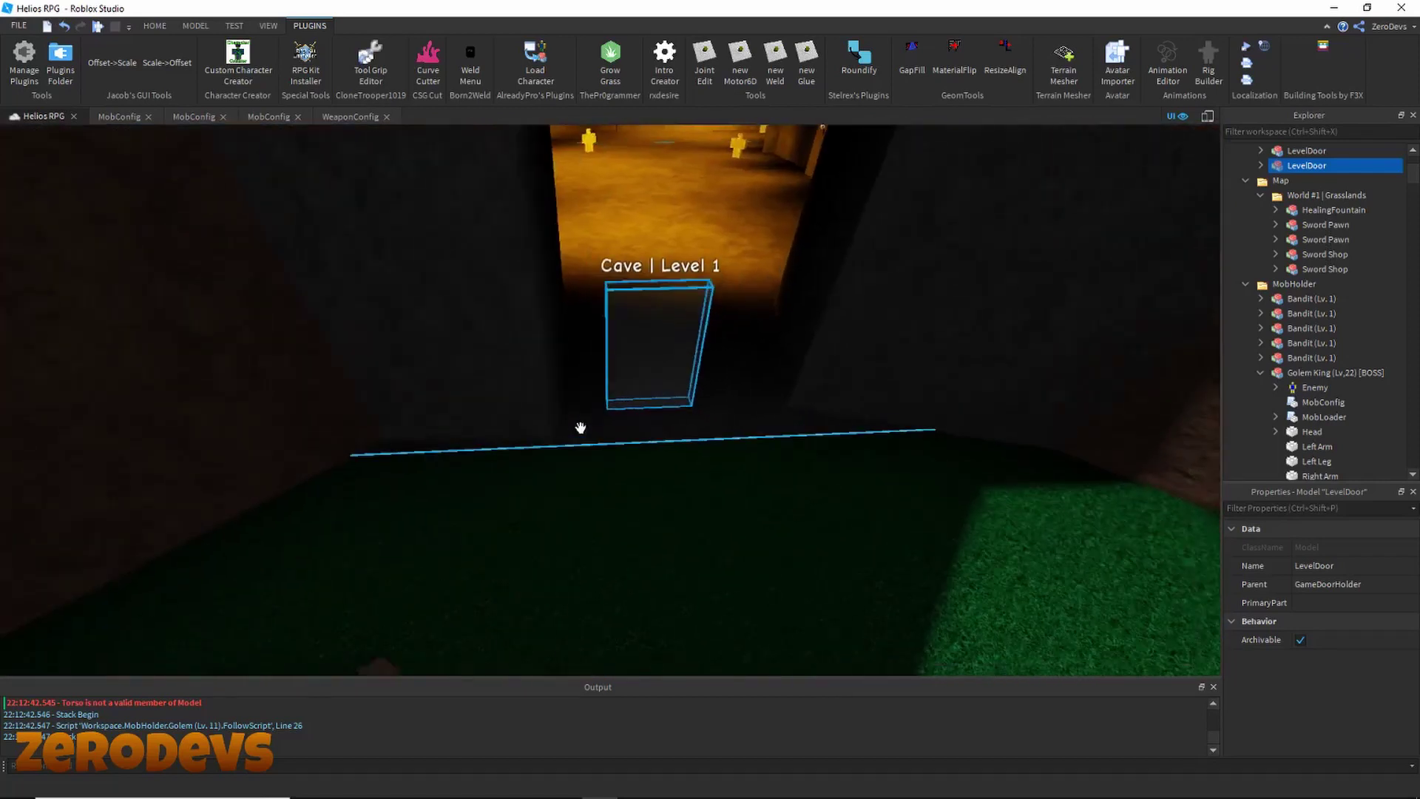
drag(650, 377, 616, 359)
key(w)
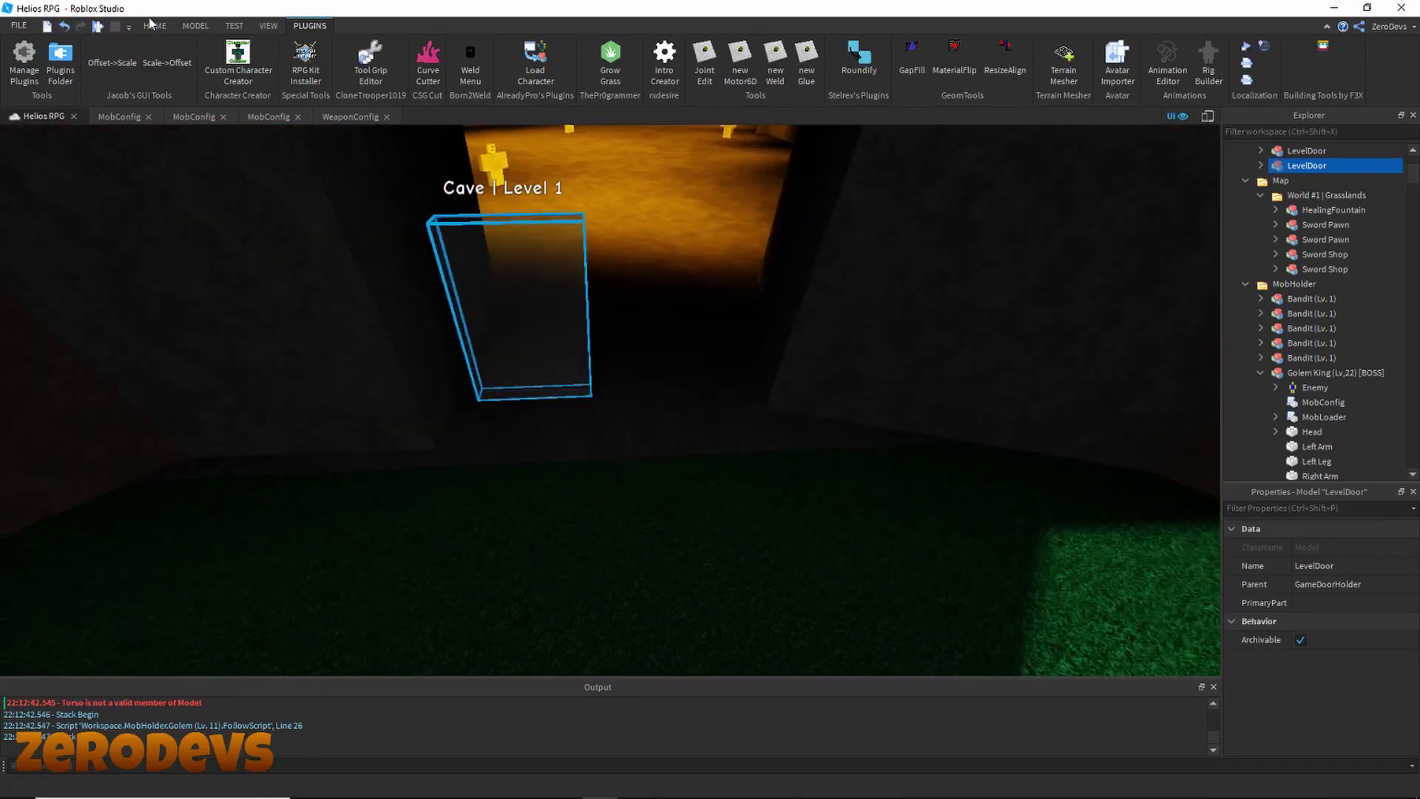
Step: Scale the LevelDoor copy in width and height until it fills the dark stone cave opening
click(154, 26)
click(178, 55)
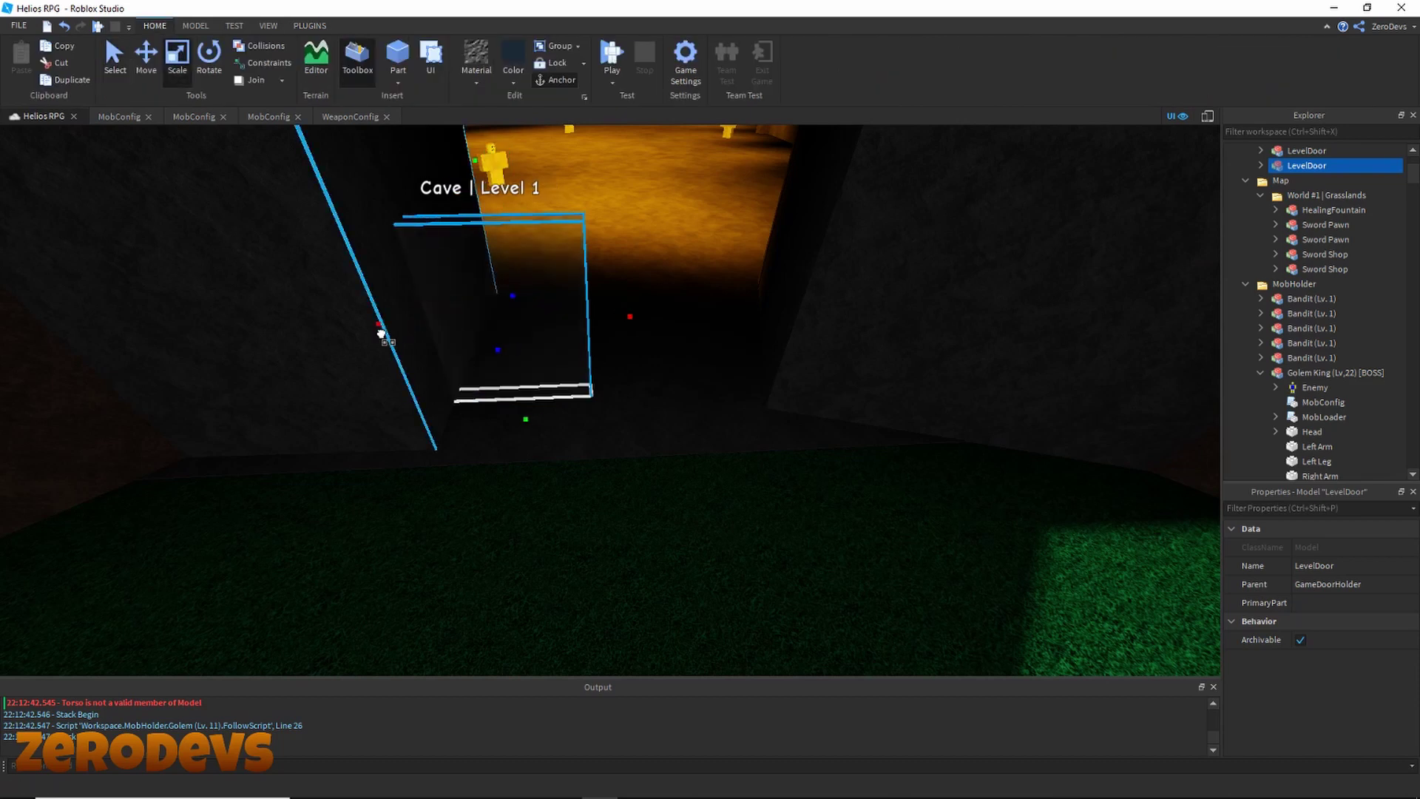
drag(630, 317, 836, 334)
right_drag(836, 334, 835, 325)
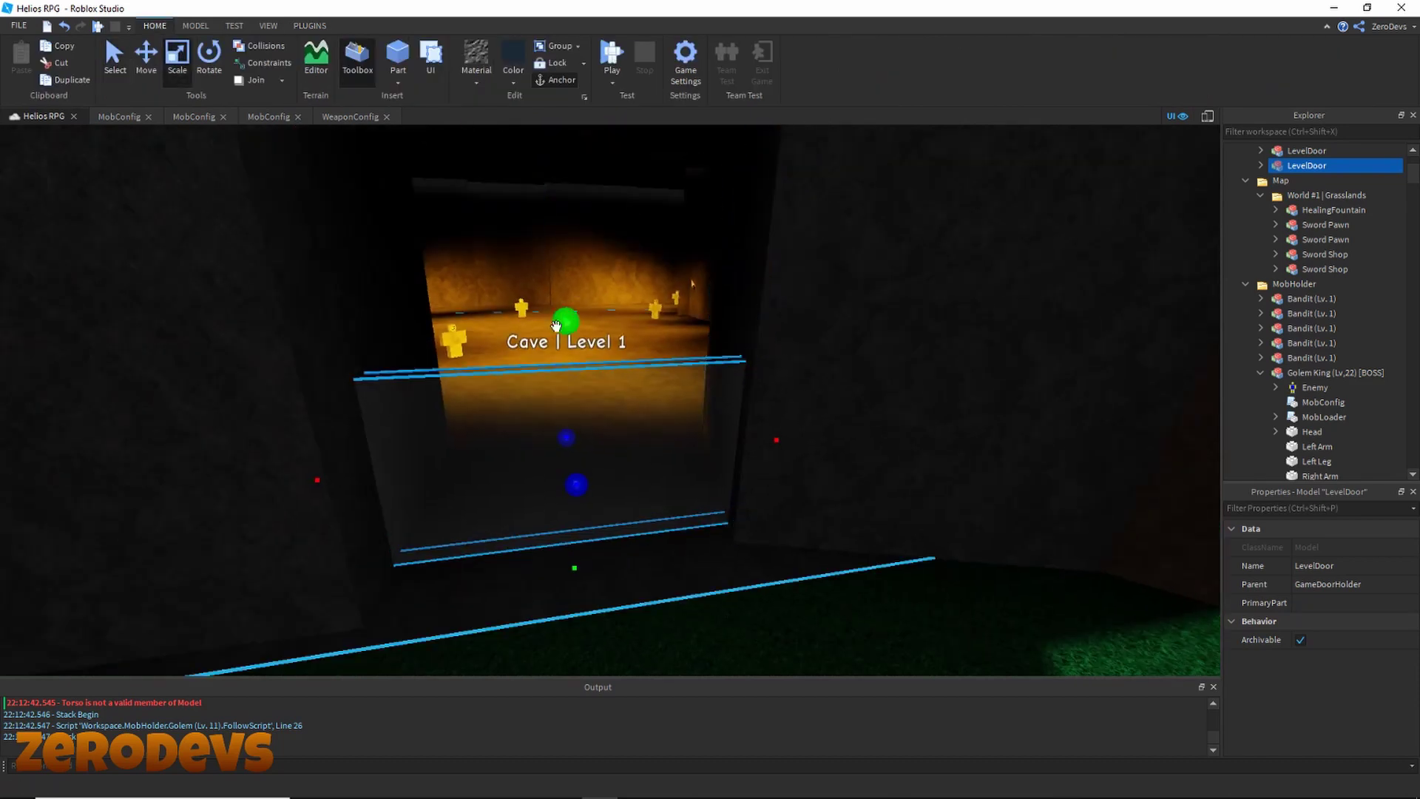
drag(568, 320, 566, 192)
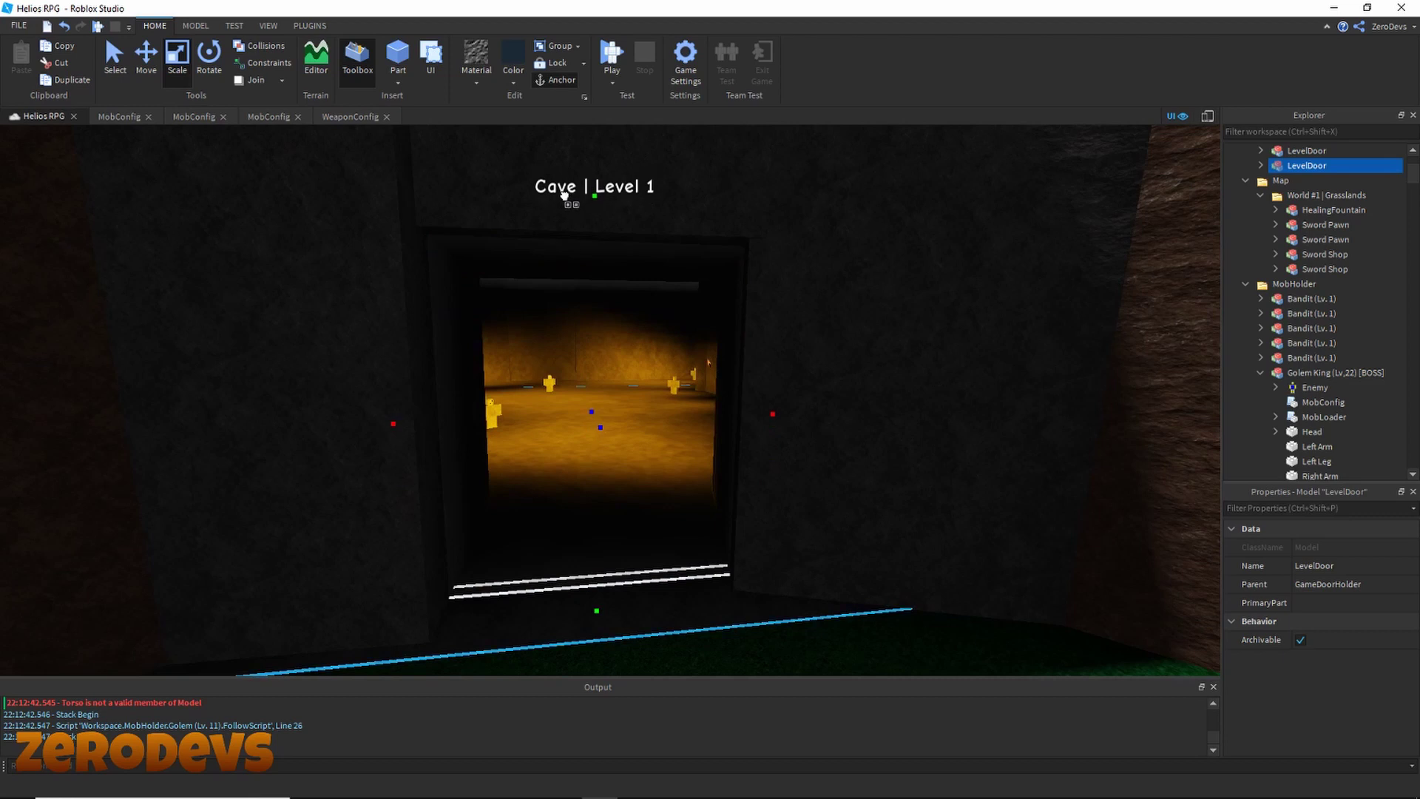
Step: Set RequiredLevel to 10 in the cave entrance door's LevelDoorConfig, with AreaName as Cave, and return to the 3D scene
click(1262, 166)
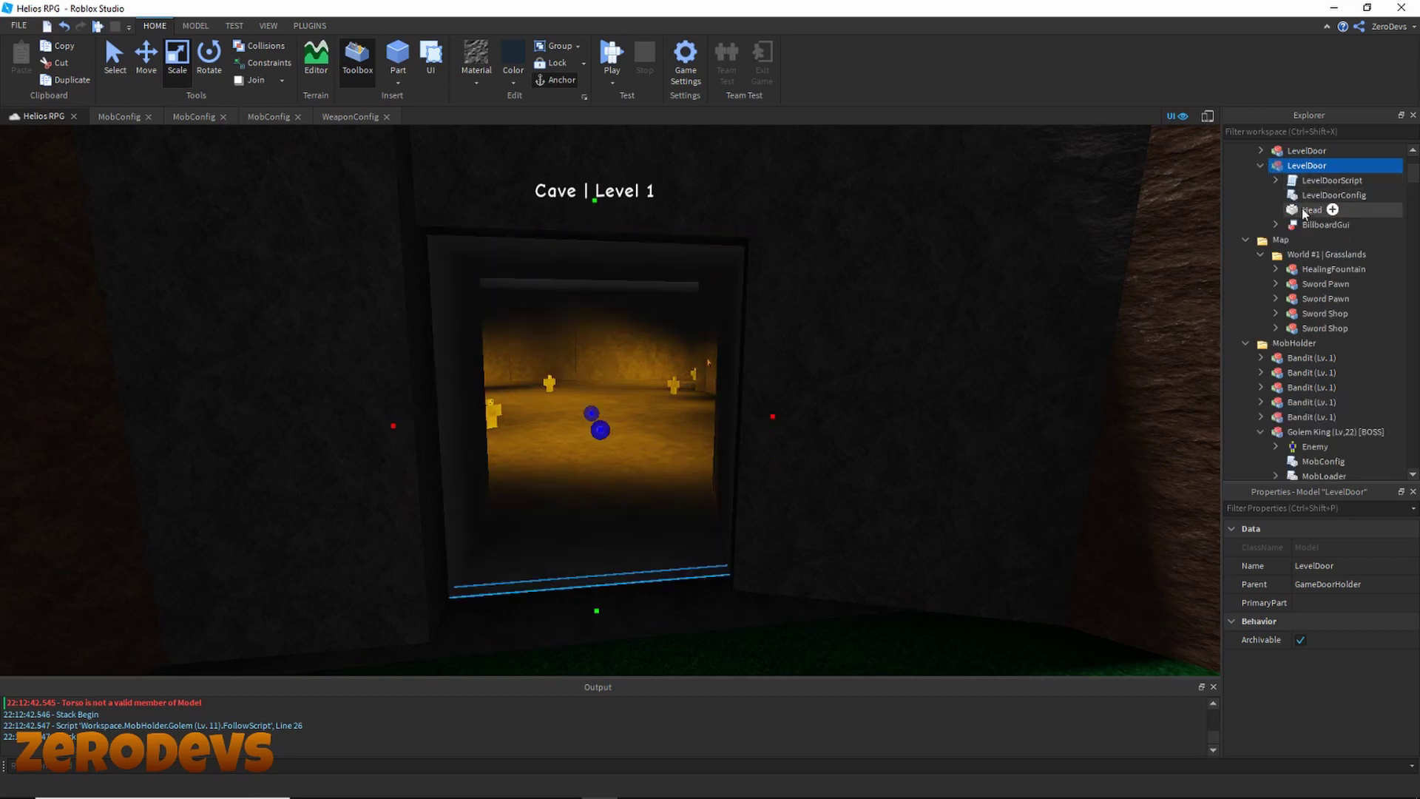
click(1305, 210)
click(1305, 225)
click(1309, 210)
click(1299, 225)
click(1309, 210)
click(1311, 199)
double_click(1311, 197)
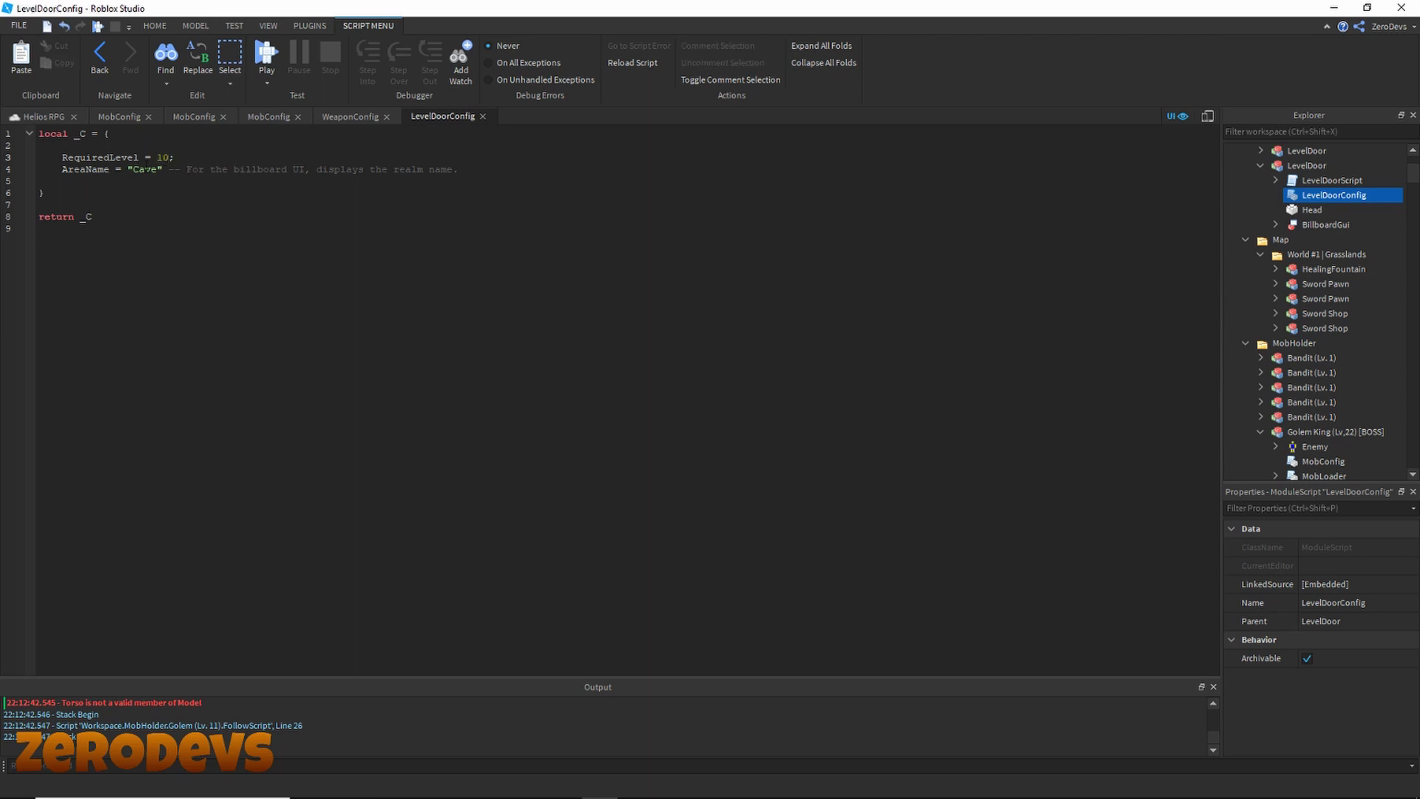
click(43, 117)
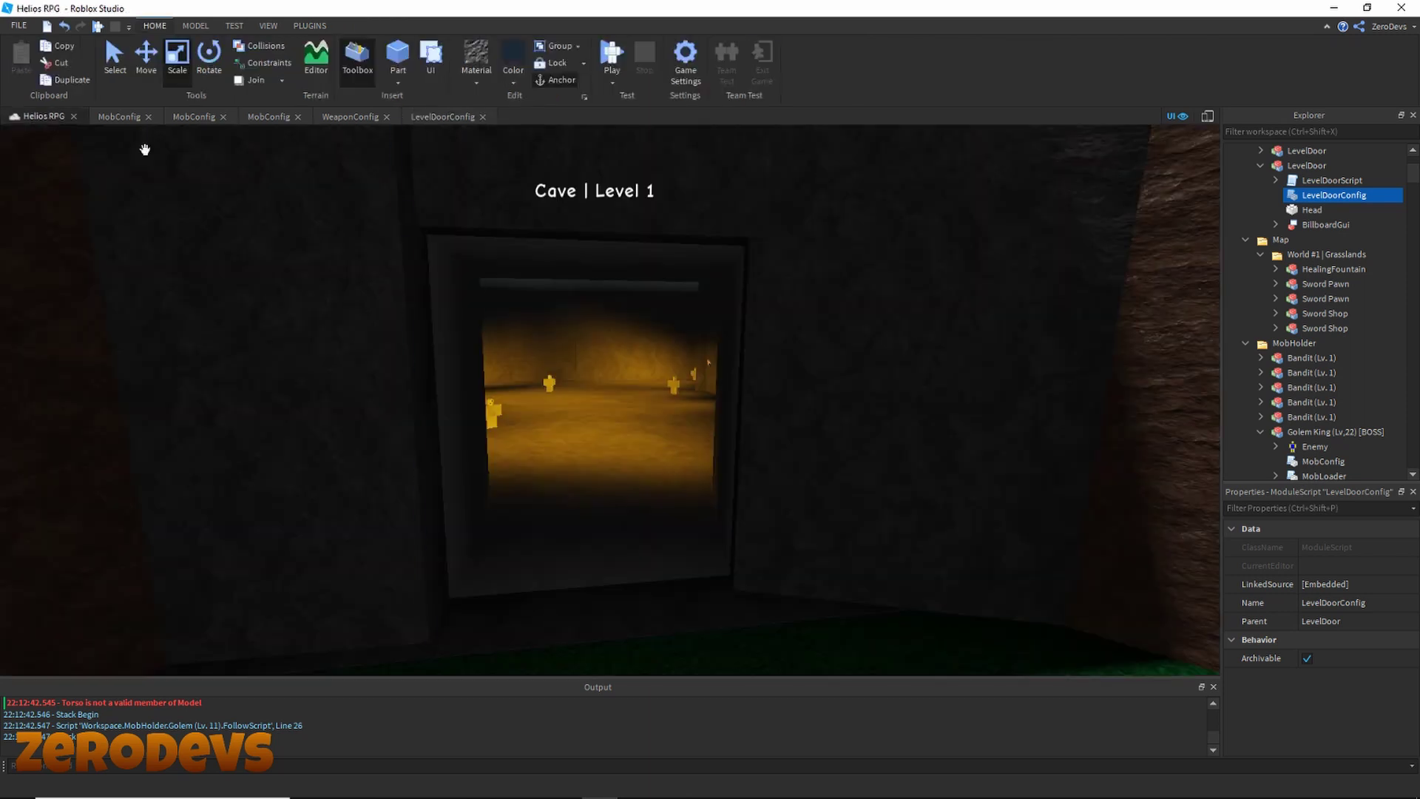
Step: Change the text of the door's BillboardGui TextLabel to "Cave | Level 10" and collapse the LevelDoor model
click(1275, 225)
click(1331, 239)
scroll(1343, 584, down, 10)
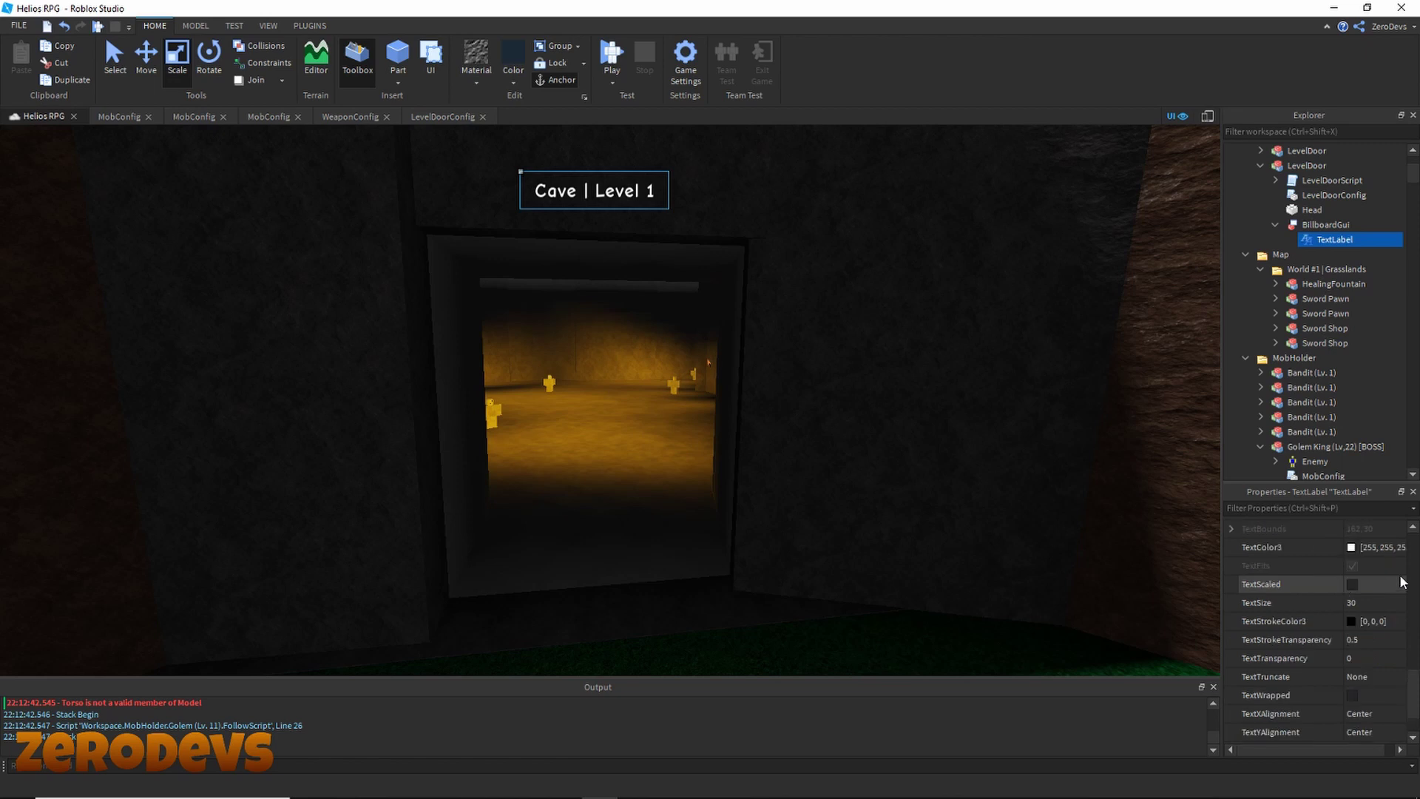
click(1398, 623)
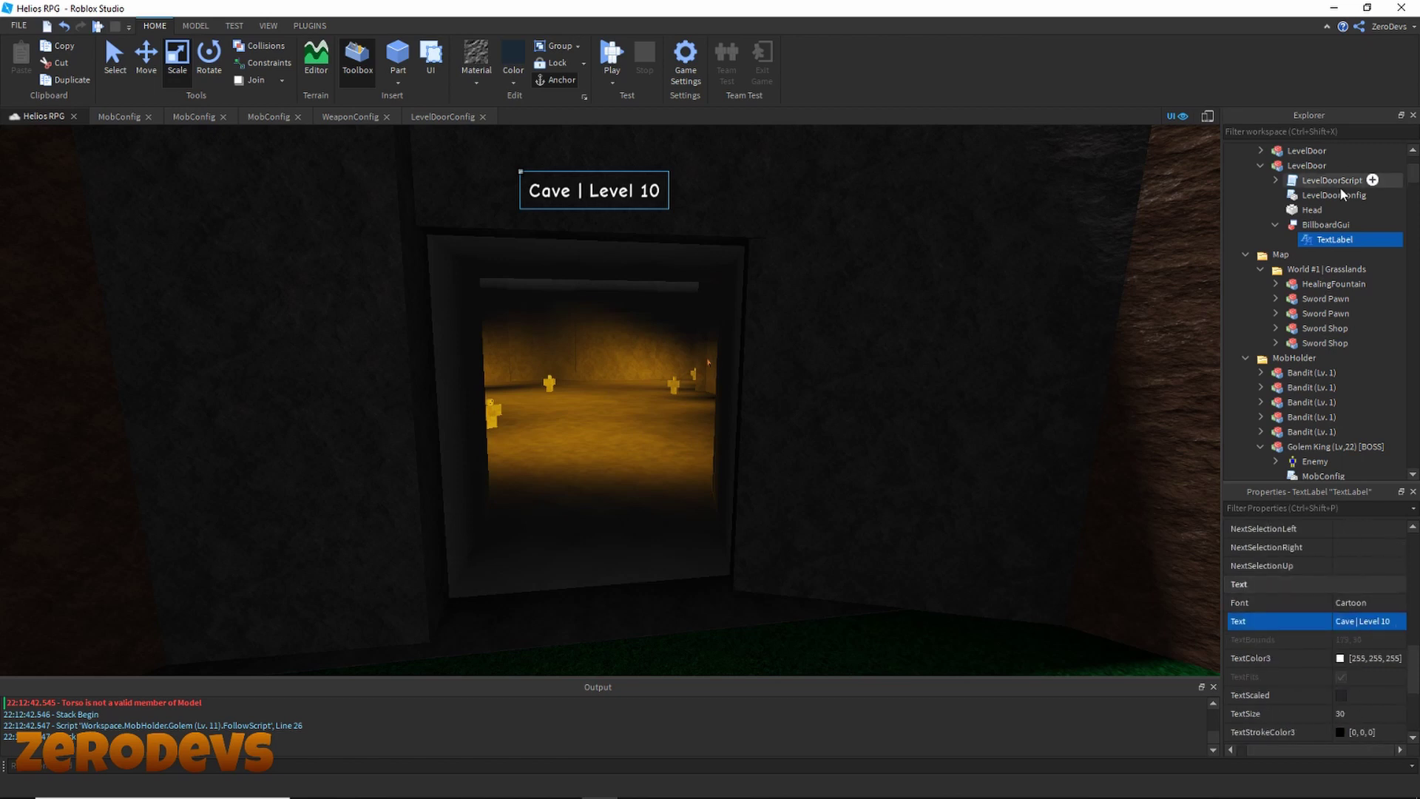
click(1260, 166)
Step: Inspect the finished cave door, the cave interior and the grassland area around the healing fountain and shops
right_drag(681, 385, 732, 396)
scroll(740, 429, down, 4)
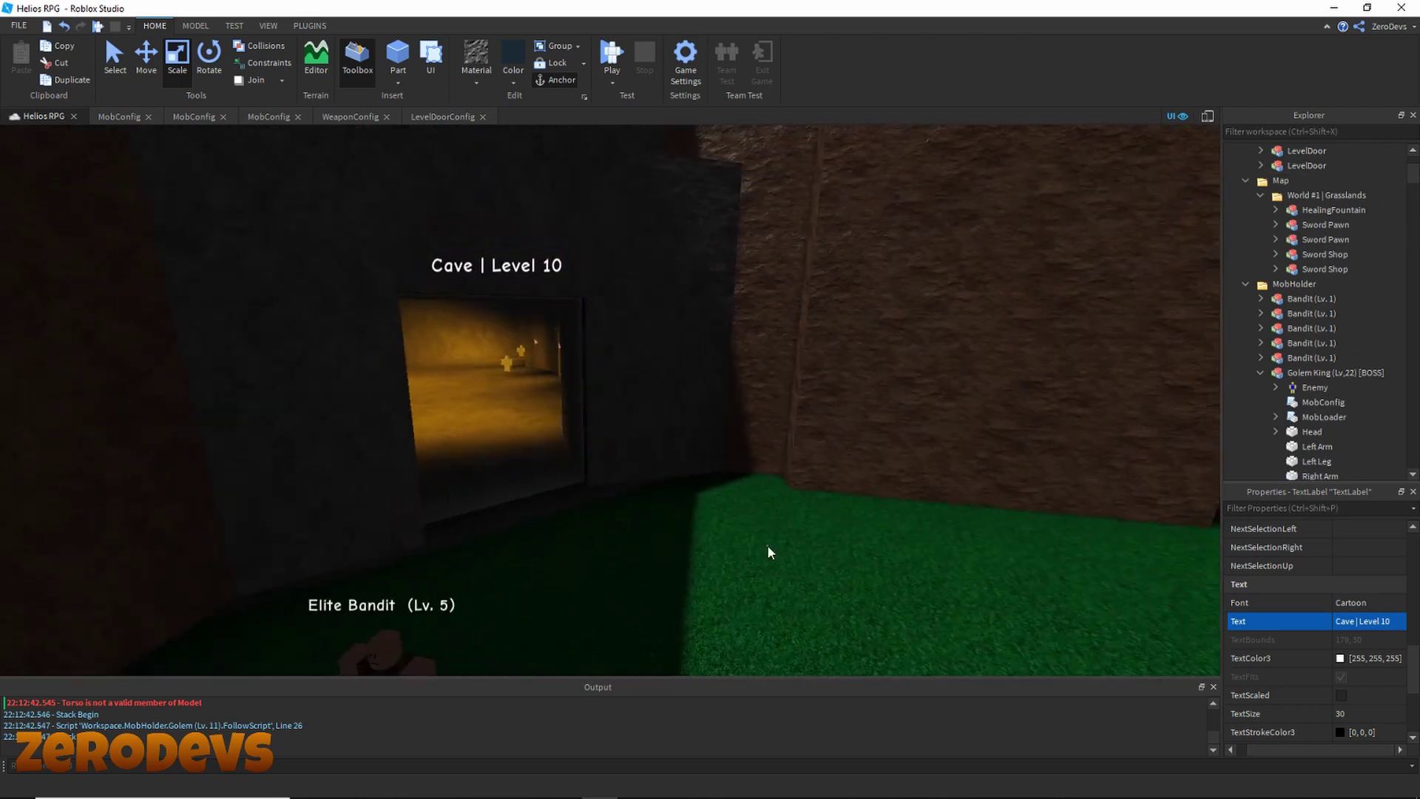
scroll(768, 546, down, 4)
click(768, 546)
right_drag(768, 546, 767, 544)
scroll(767, 545, up, 5)
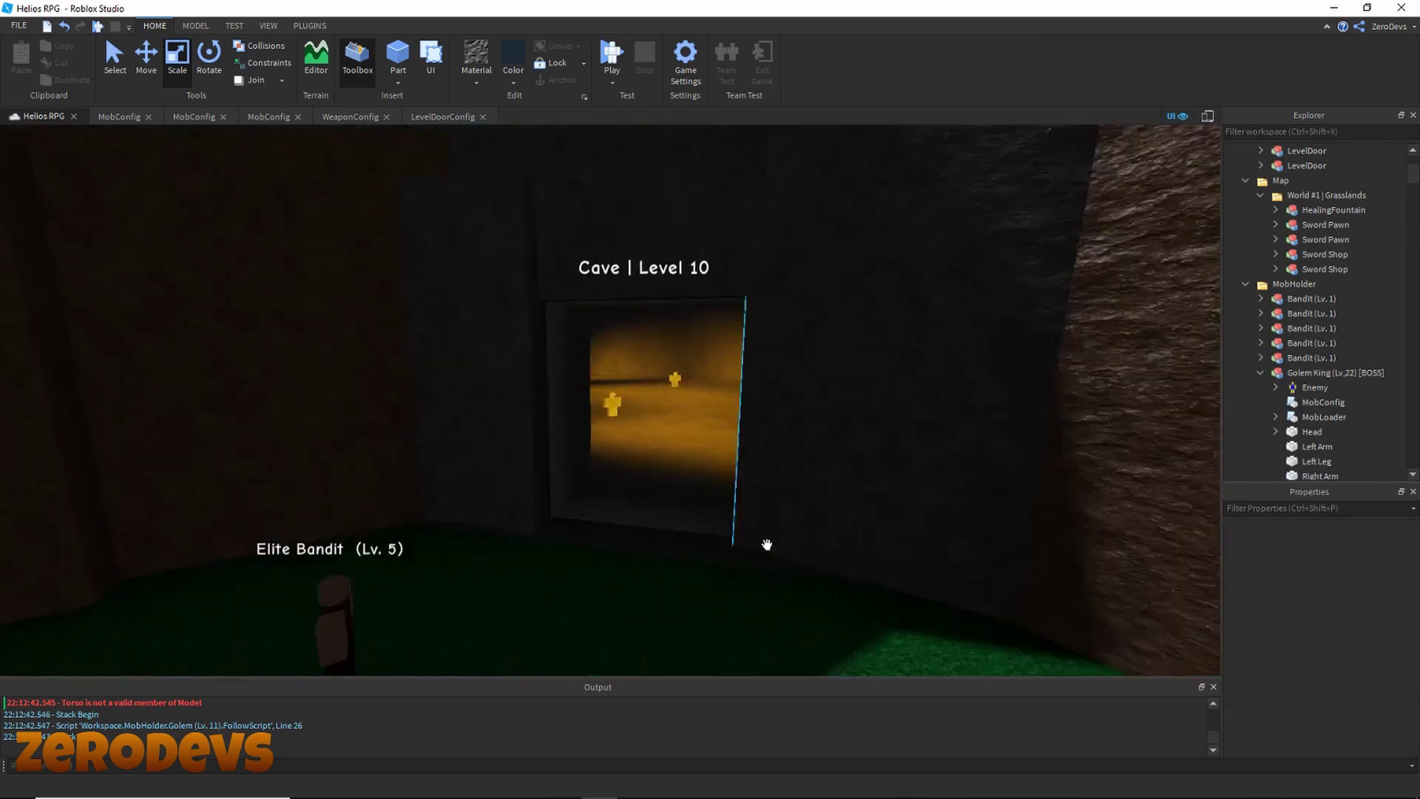
key(w)
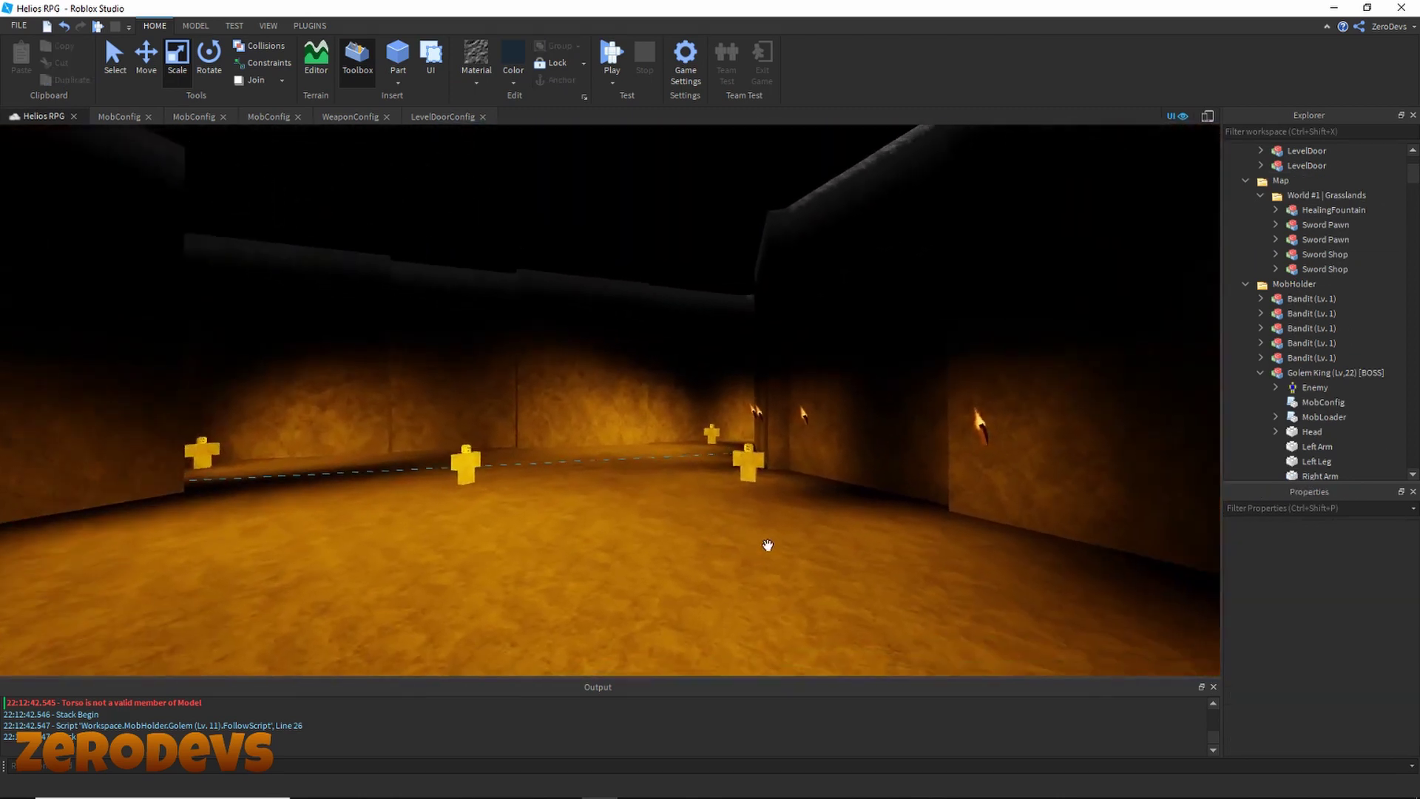
key(w)
right_drag(768, 545, 767, 548)
key(s)
key(s)
right_drag(946, 331, 956, 338)
key(w)
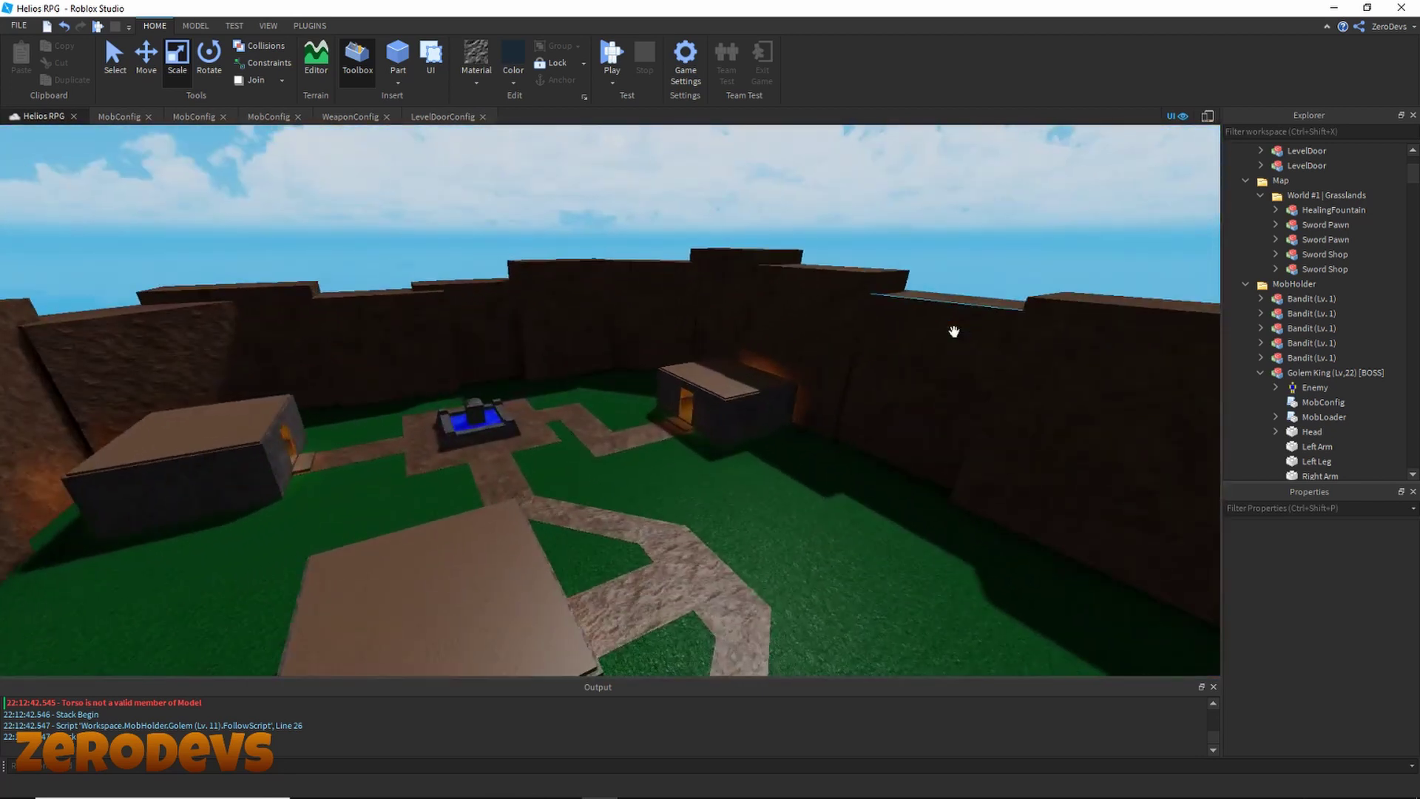
key(w)
key(a)
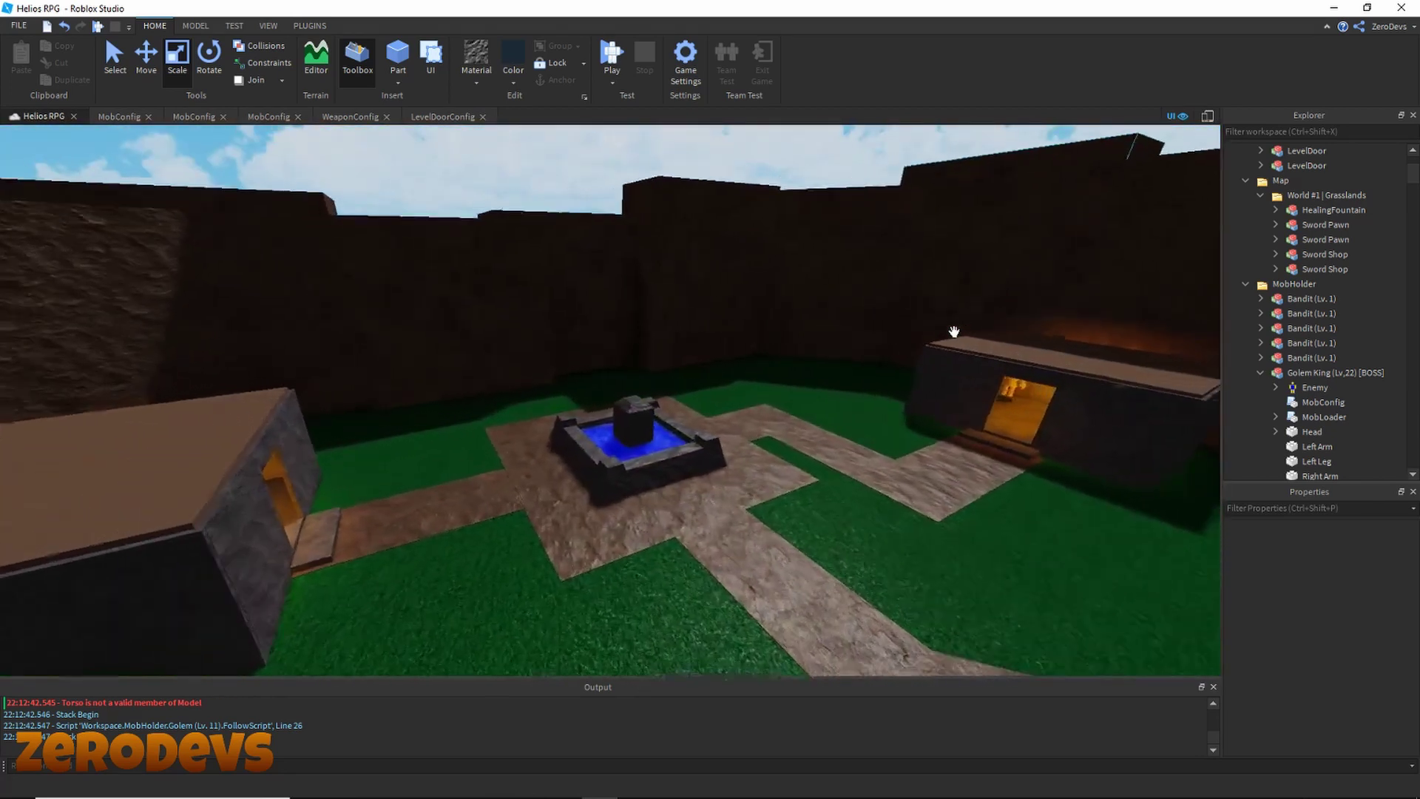
key(w)
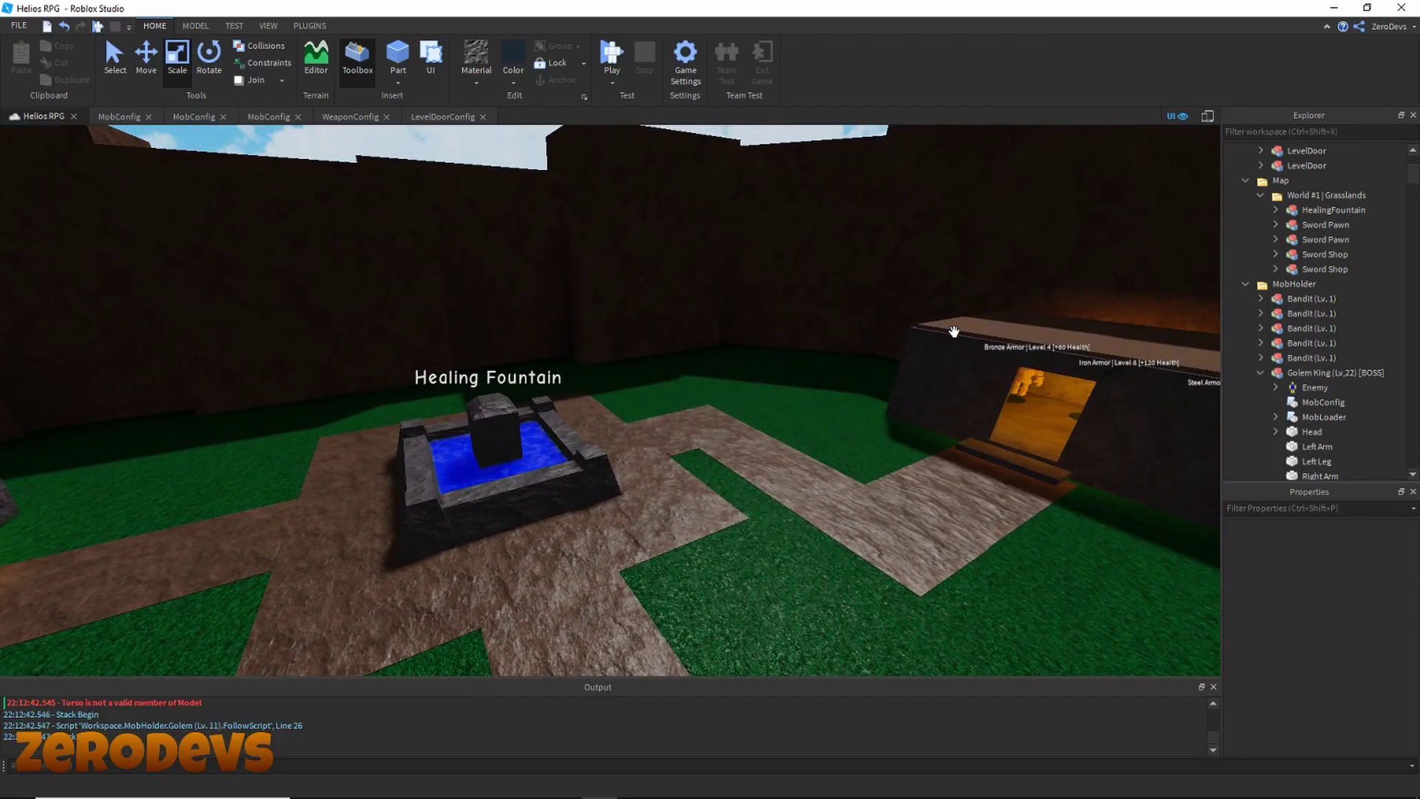
mouse_move(418, 794)
click(527, 785)
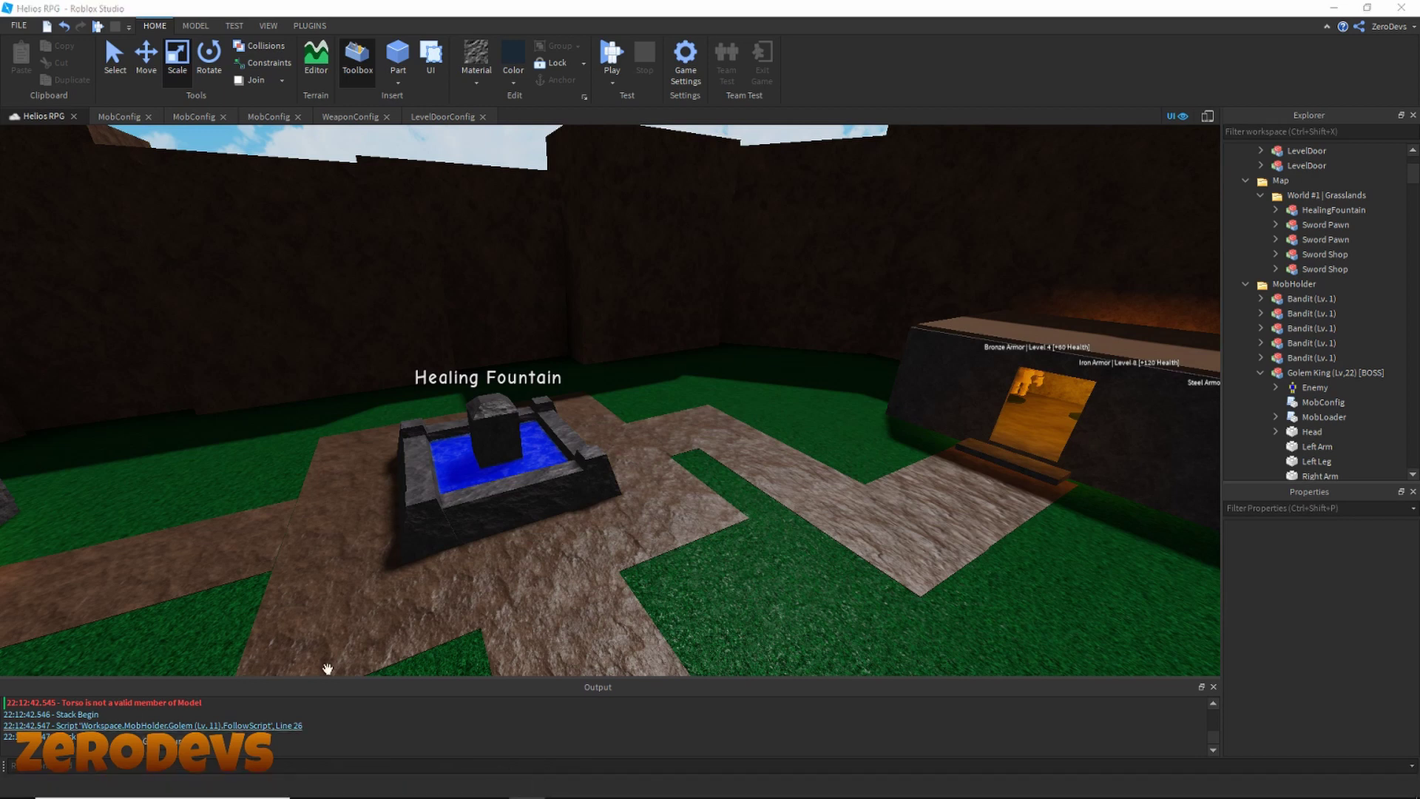